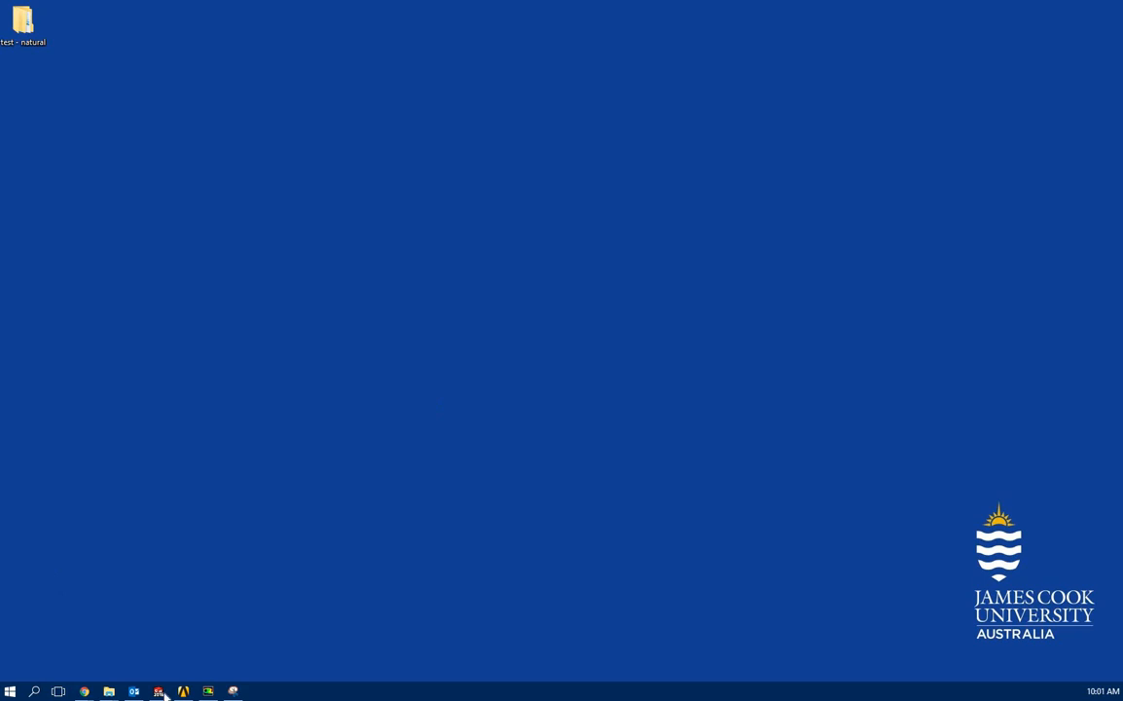
Step: Switch to SOLIDWORKS and create a new part document
click(160, 692)
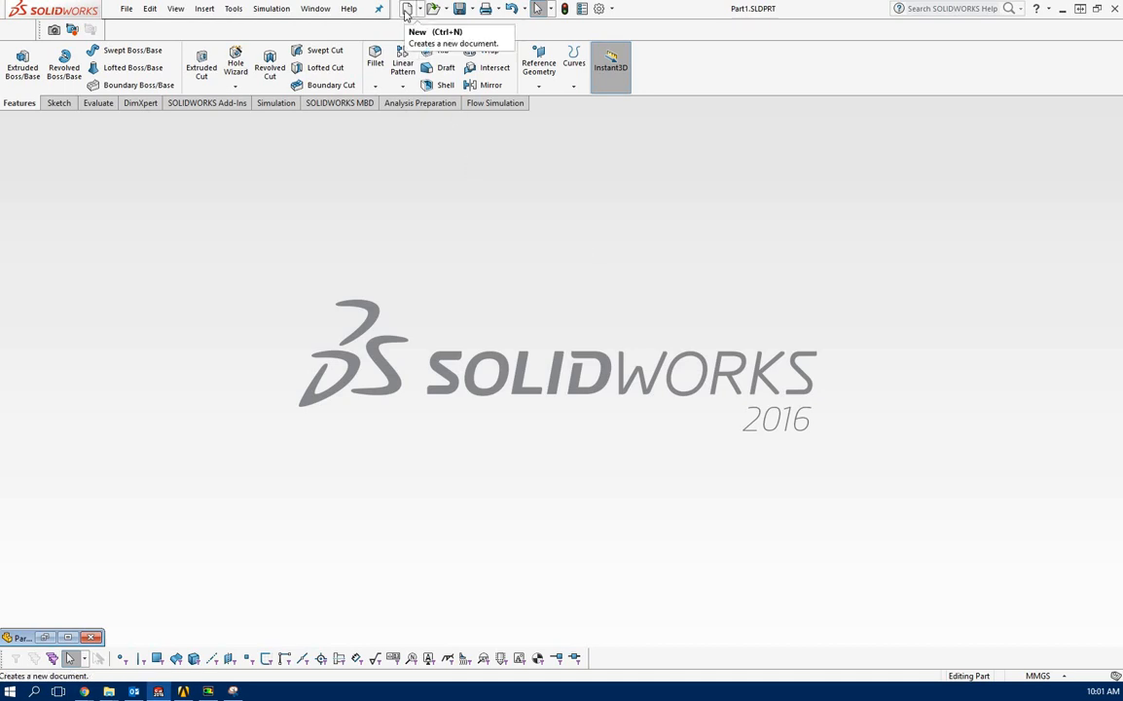
click(408, 10)
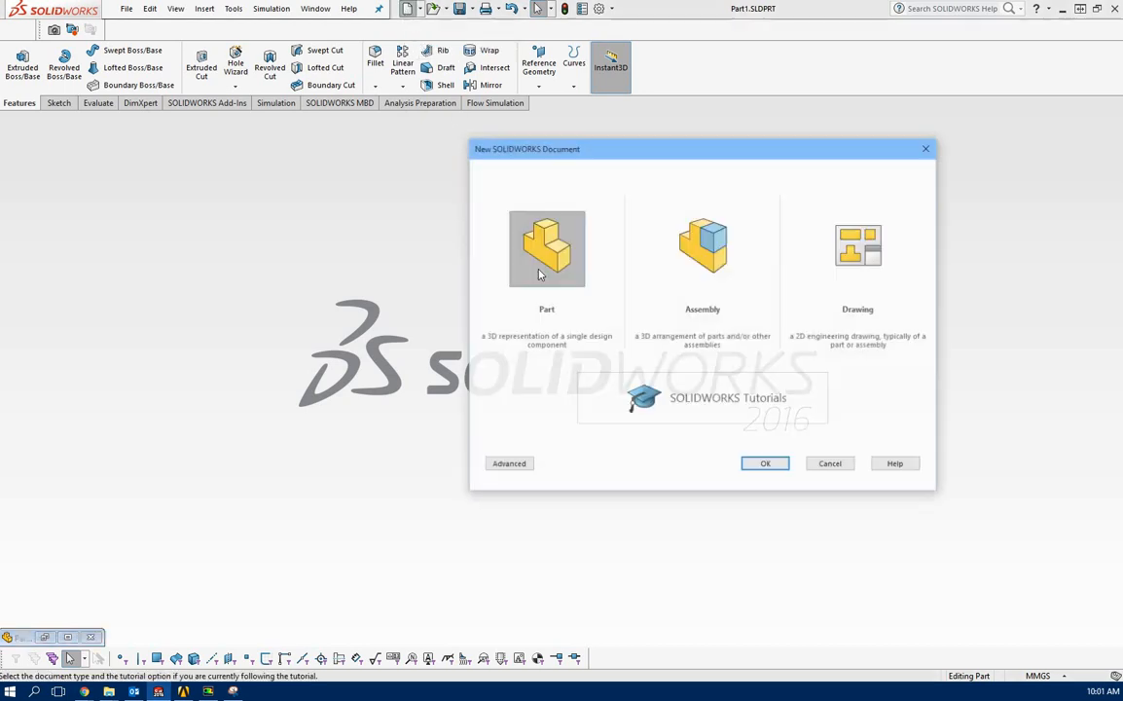
click(765, 465)
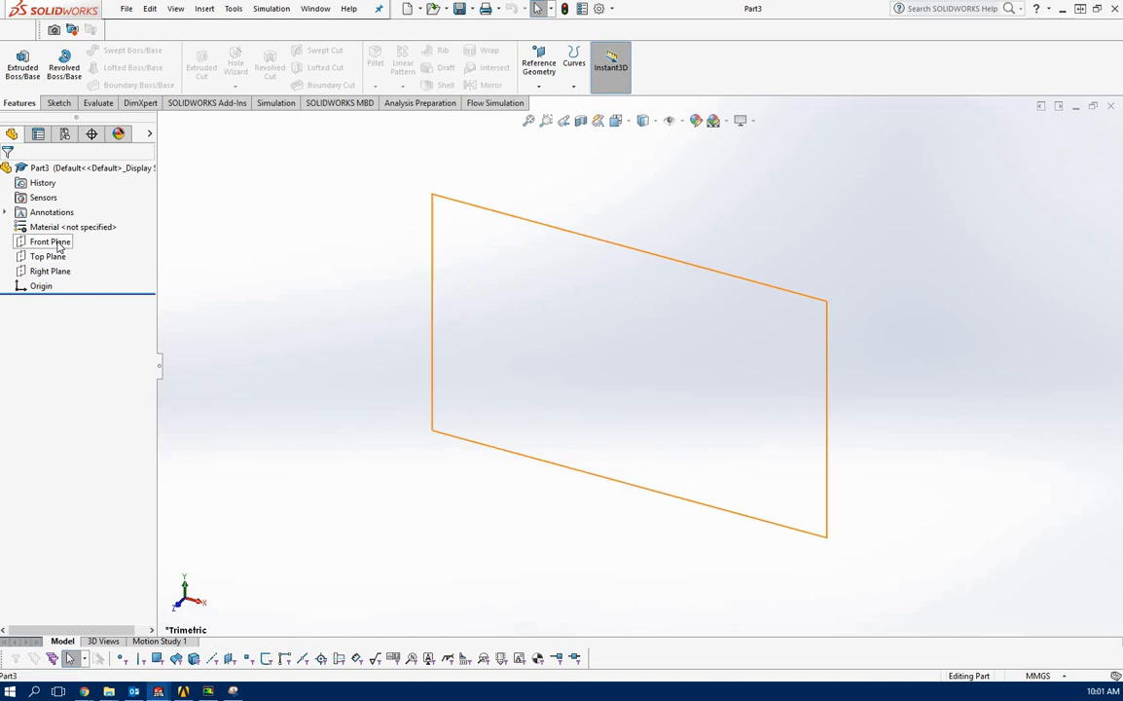
Step: Start a sketch on the Front Plane and draw a horizontal base line about 55 mm long from the origin
click(53, 241)
click(116, 226)
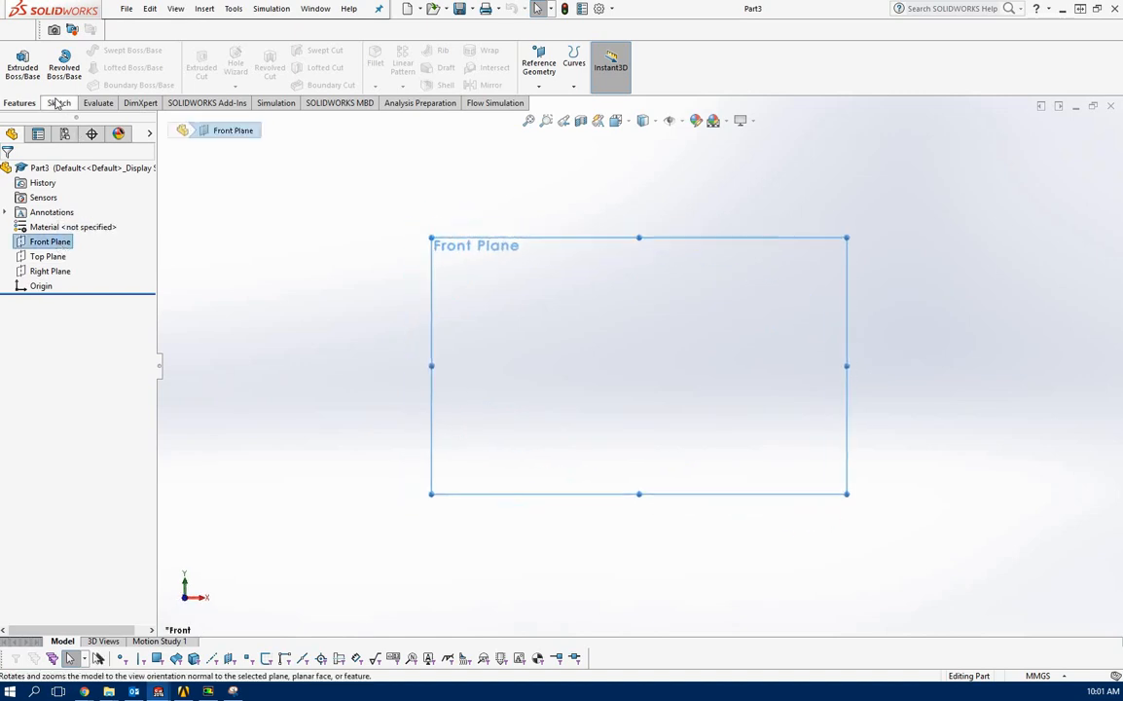
click(56, 102)
key(l)
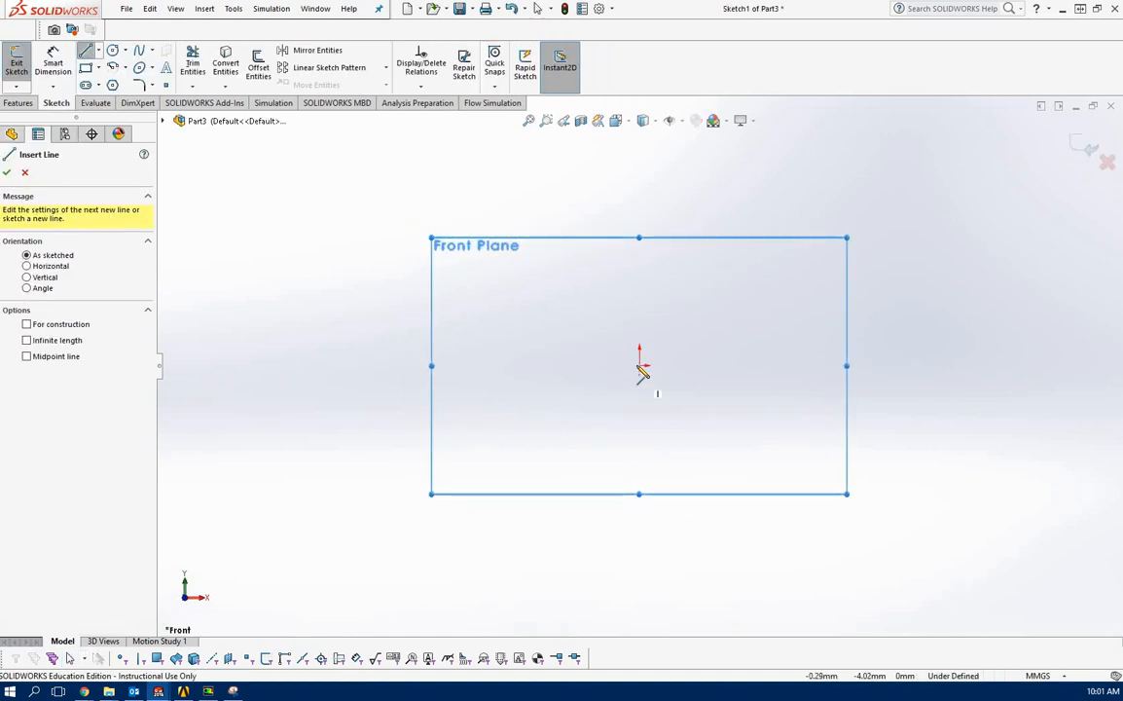
click(640, 365)
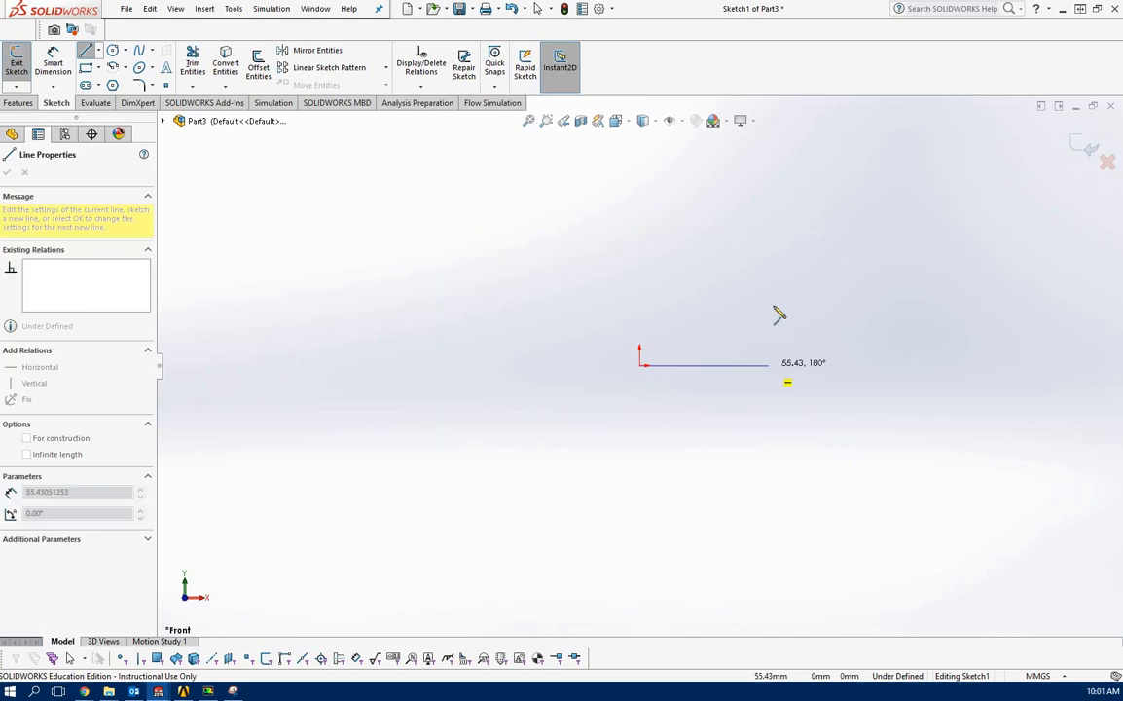
click(769, 365)
Step: Complete the closed inverted-T outline above the base line, with a base about 12 mm high and a central stem rising about 38 mm
click(769, 338)
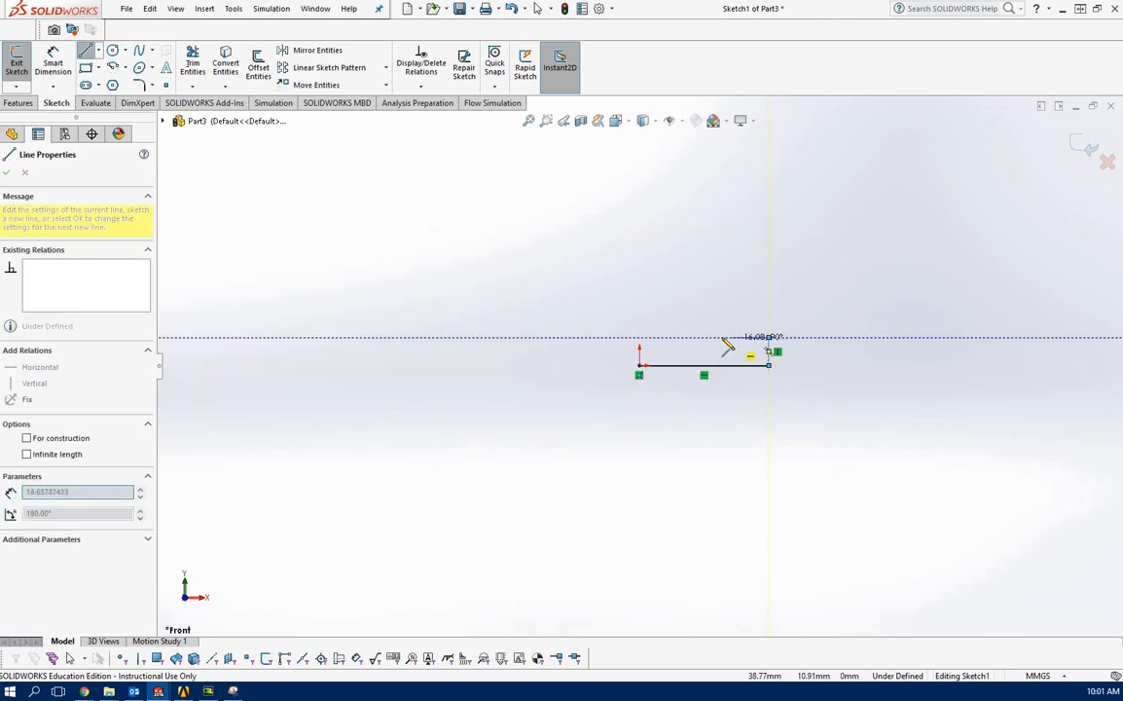
click(722, 338)
click(721, 249)
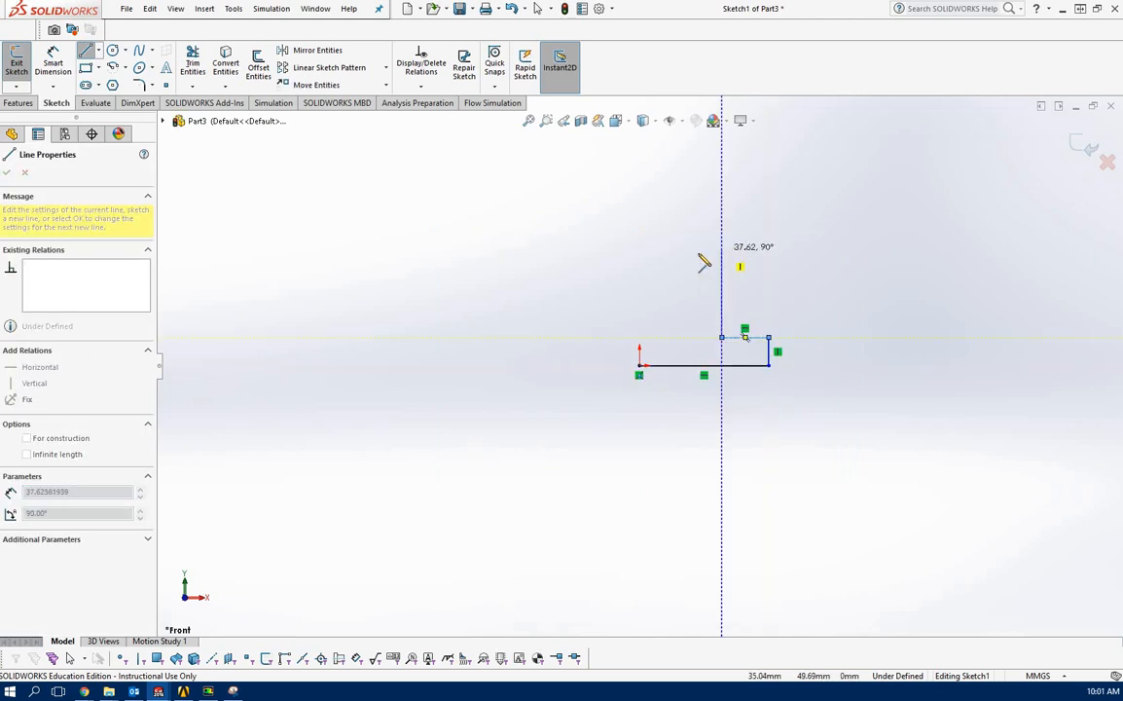
click(689, 249)
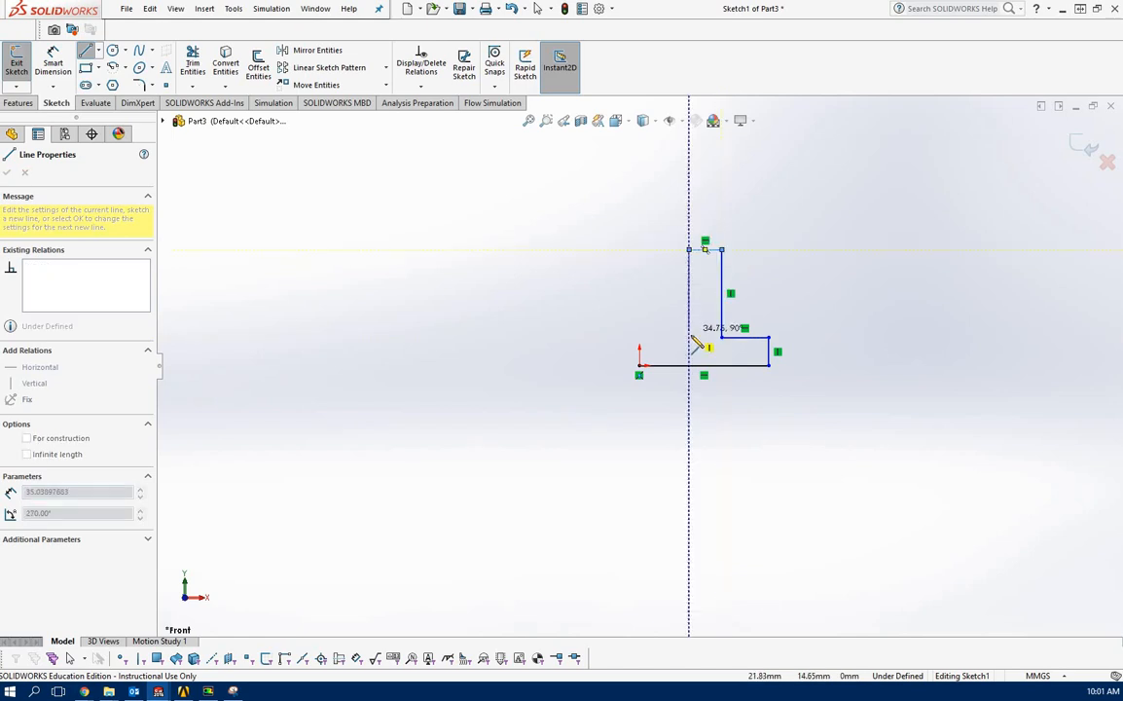
click(689, 337)
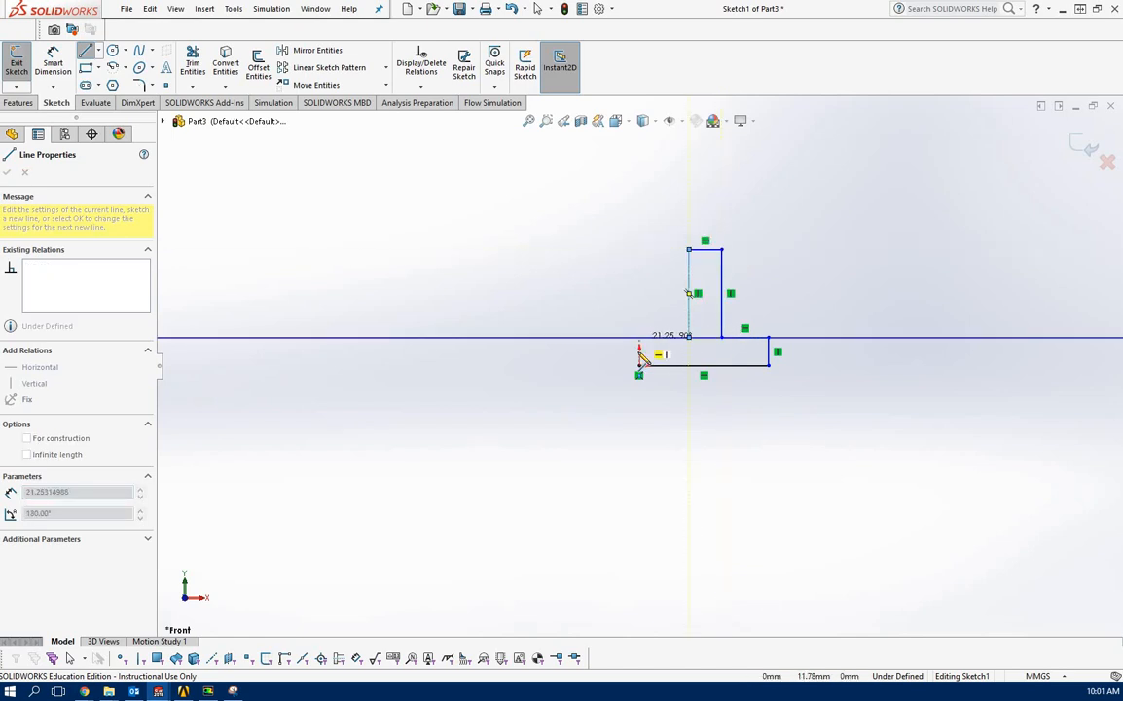
click(640, 337)
click(640, 366)
middle_drag(770, 408, 623, 432)
click(8, 174)
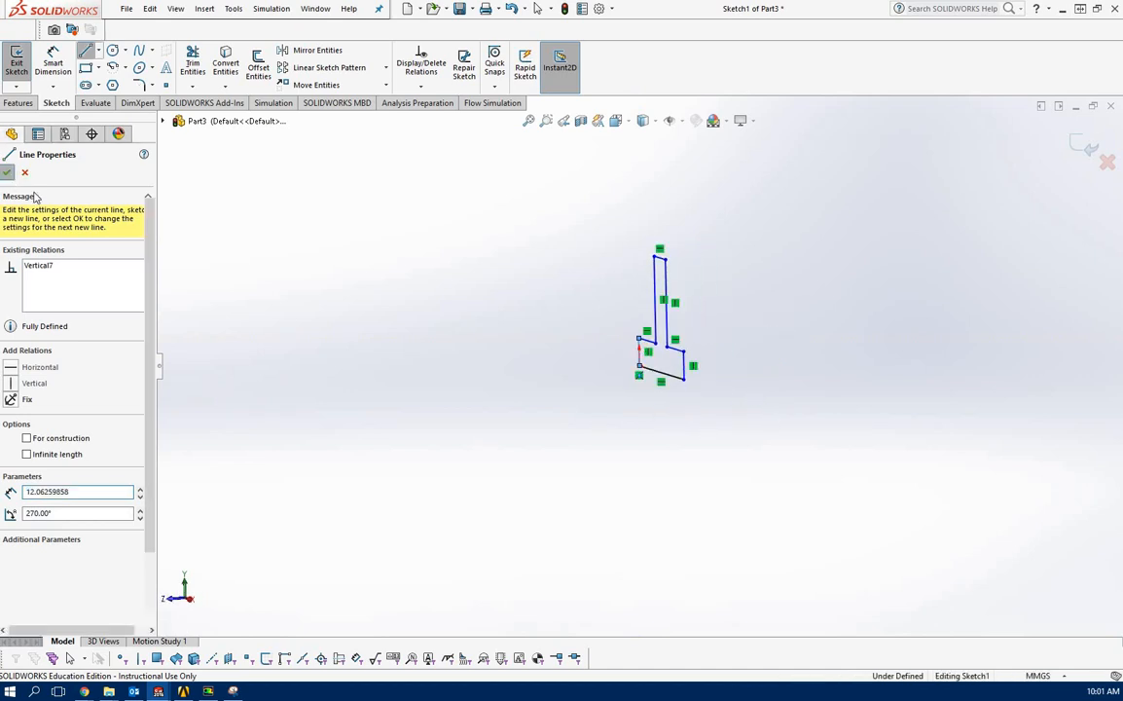
click(8, 173)
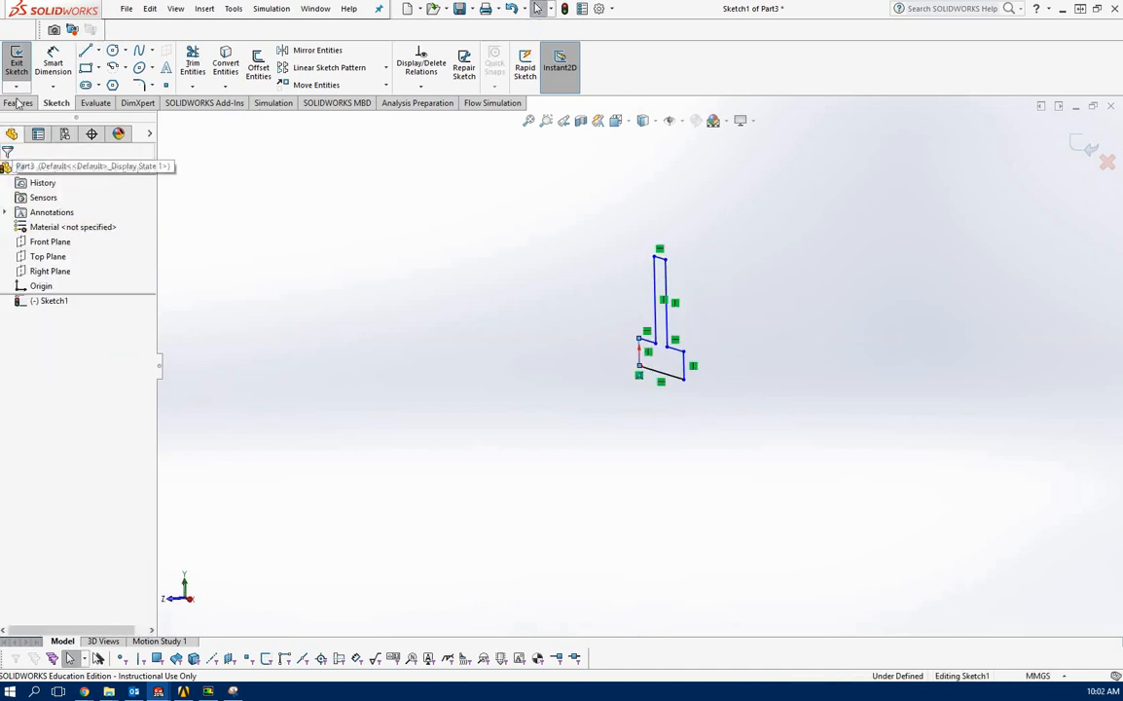
Step: Extrude the inverted-T profile as a blind boss 15 mm deep
click(17, 102)
click(22, 68)
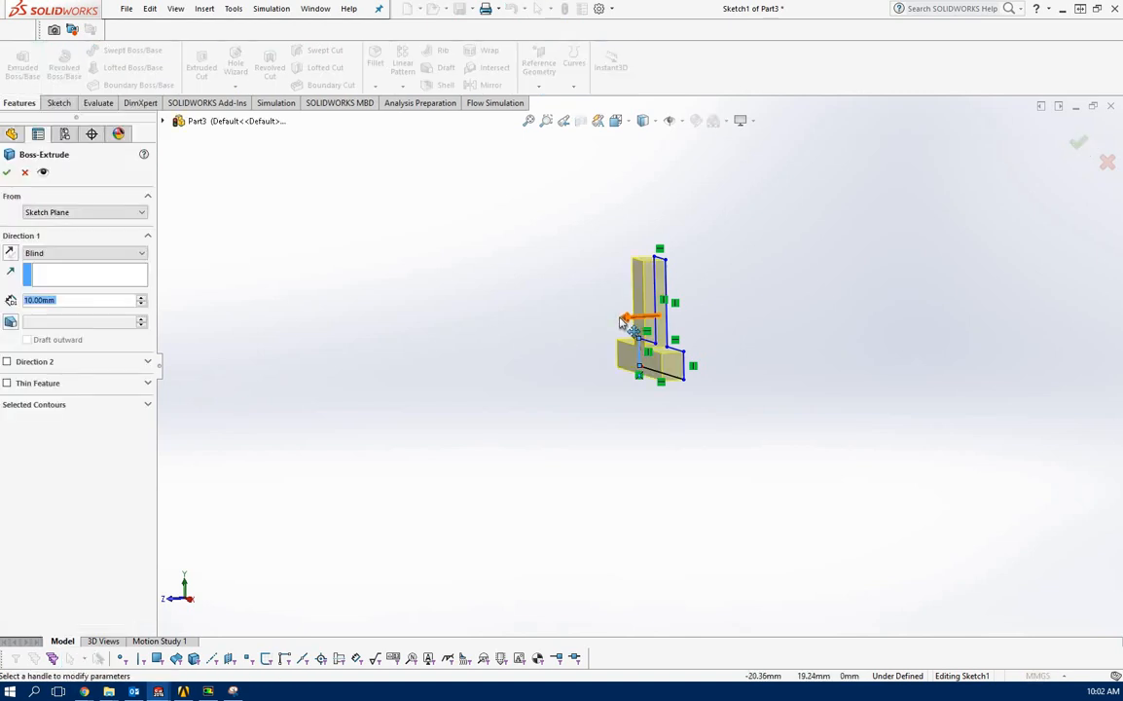
click(634, 319)
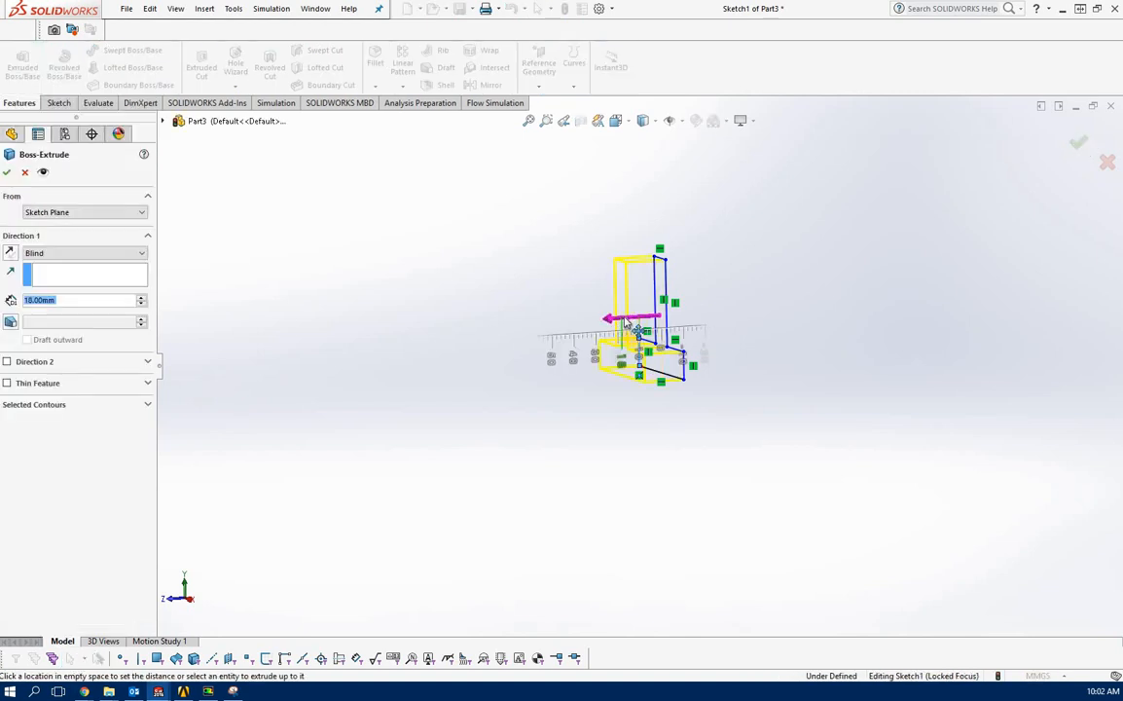
click(7, 171)
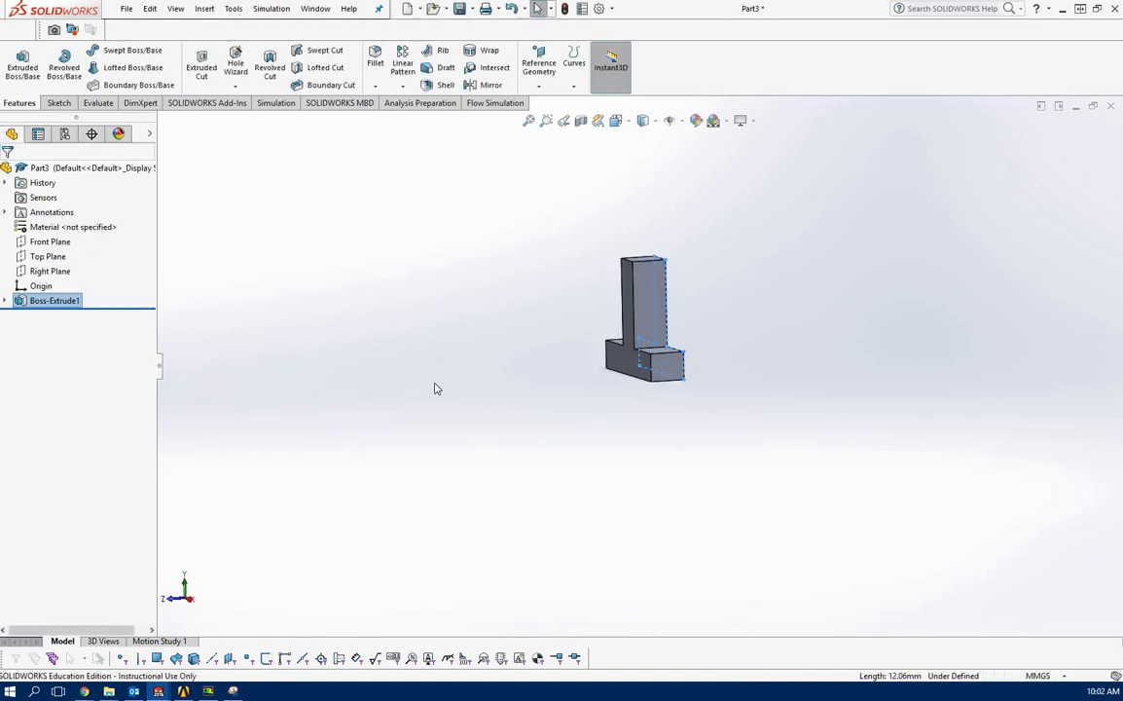
Step: Create a reference plane offset 40 mm above the top face of the stem
middle_drag(542, 344, 396, 344)
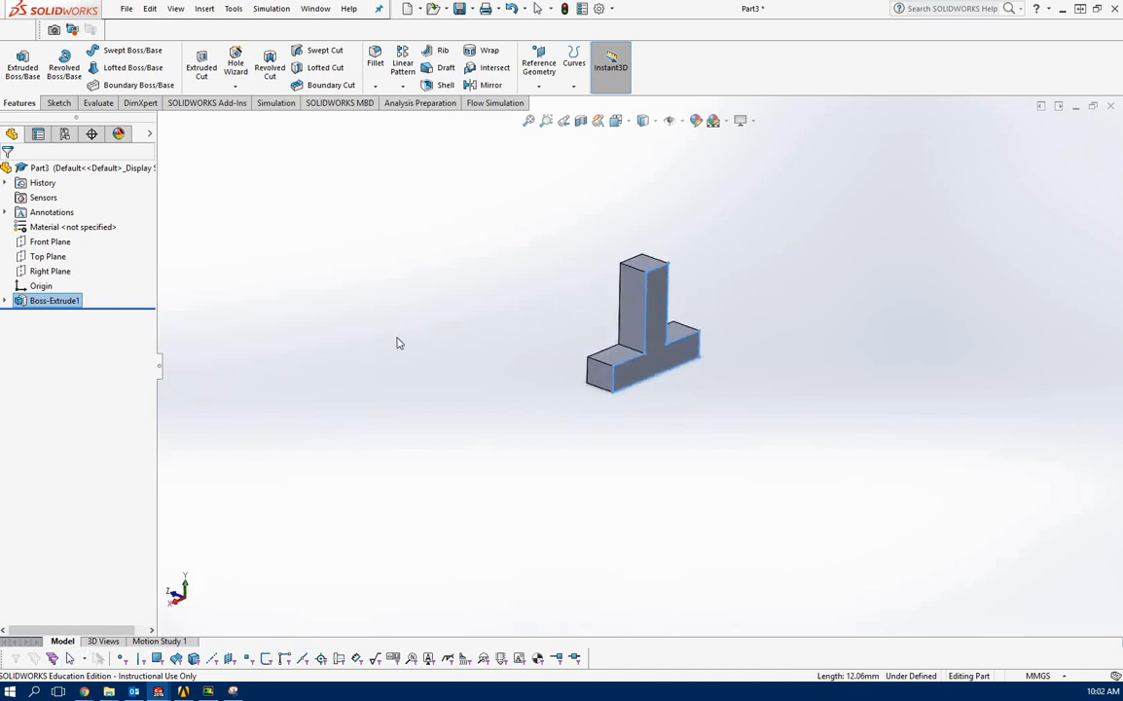
key(f)
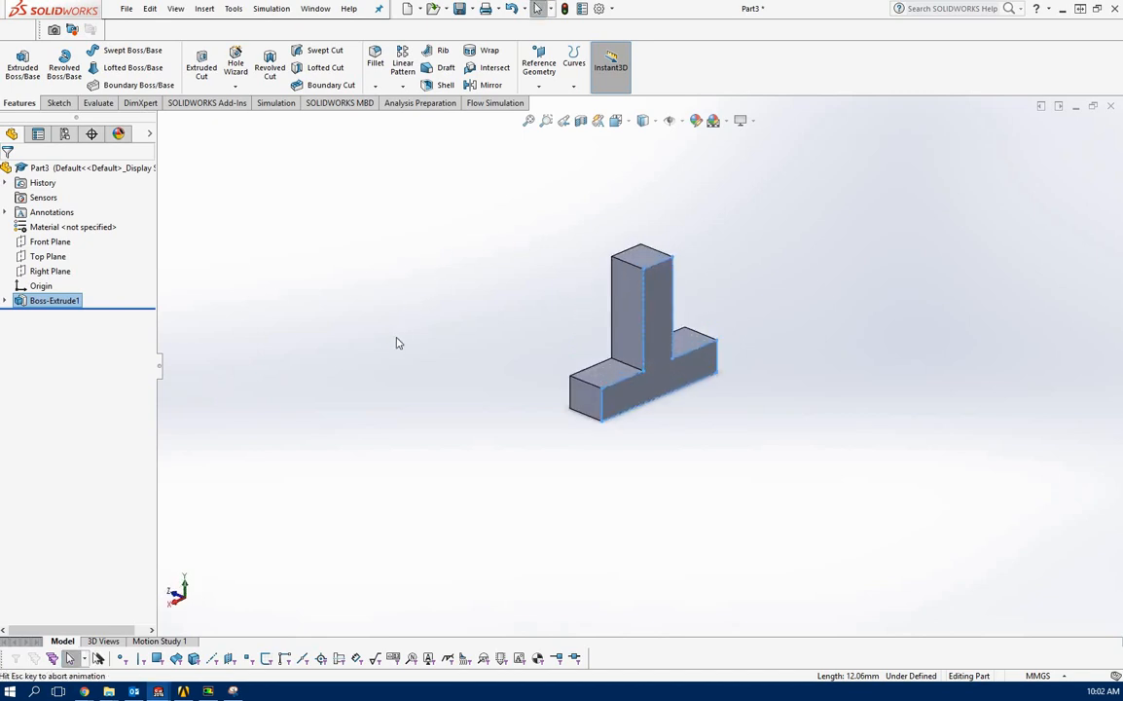
scroll(632, 297, up, 3)
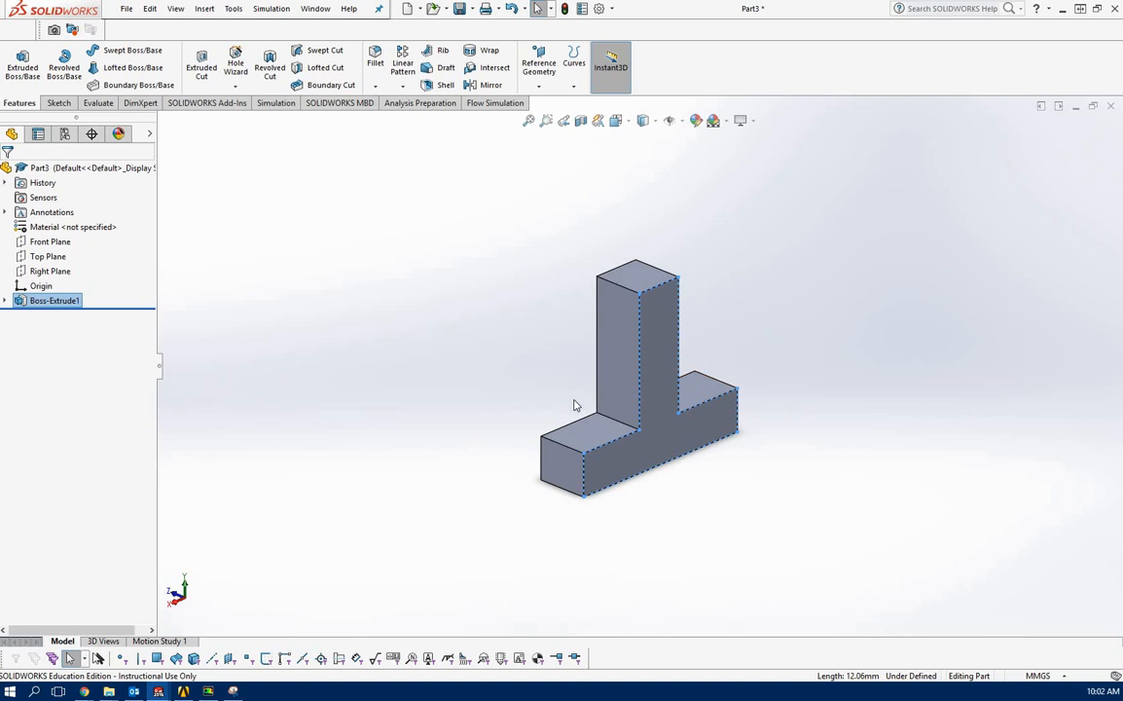
click(639, 284)
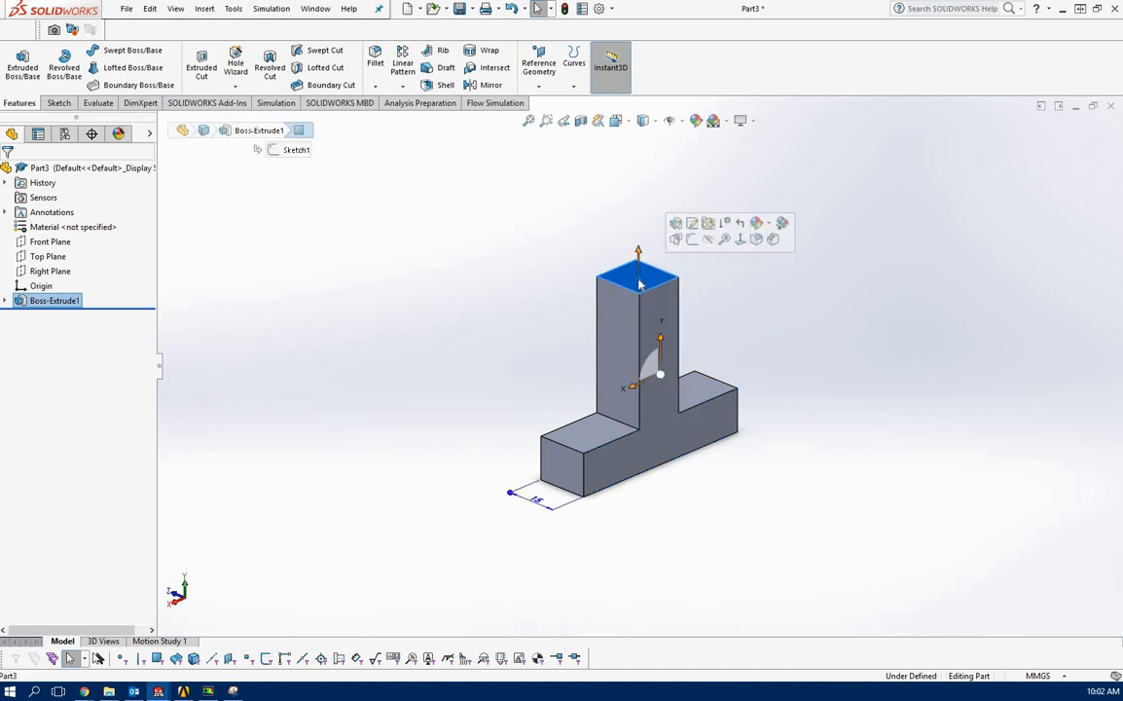
click(538, 85)
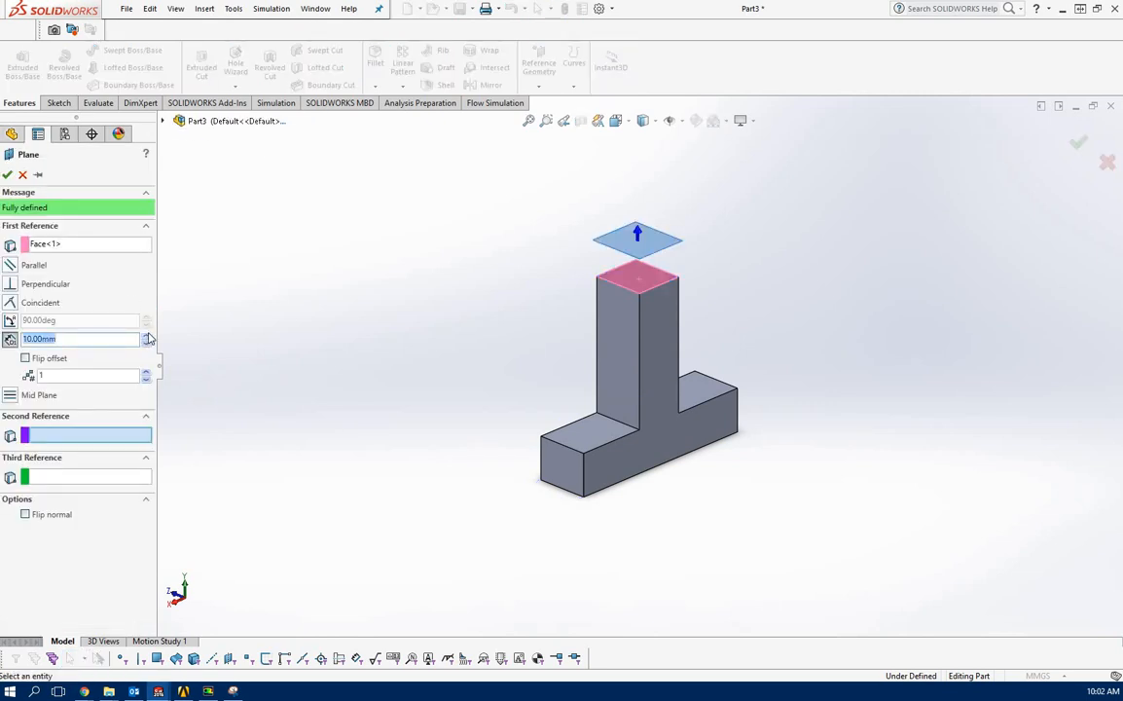
text(40)
key(Return)
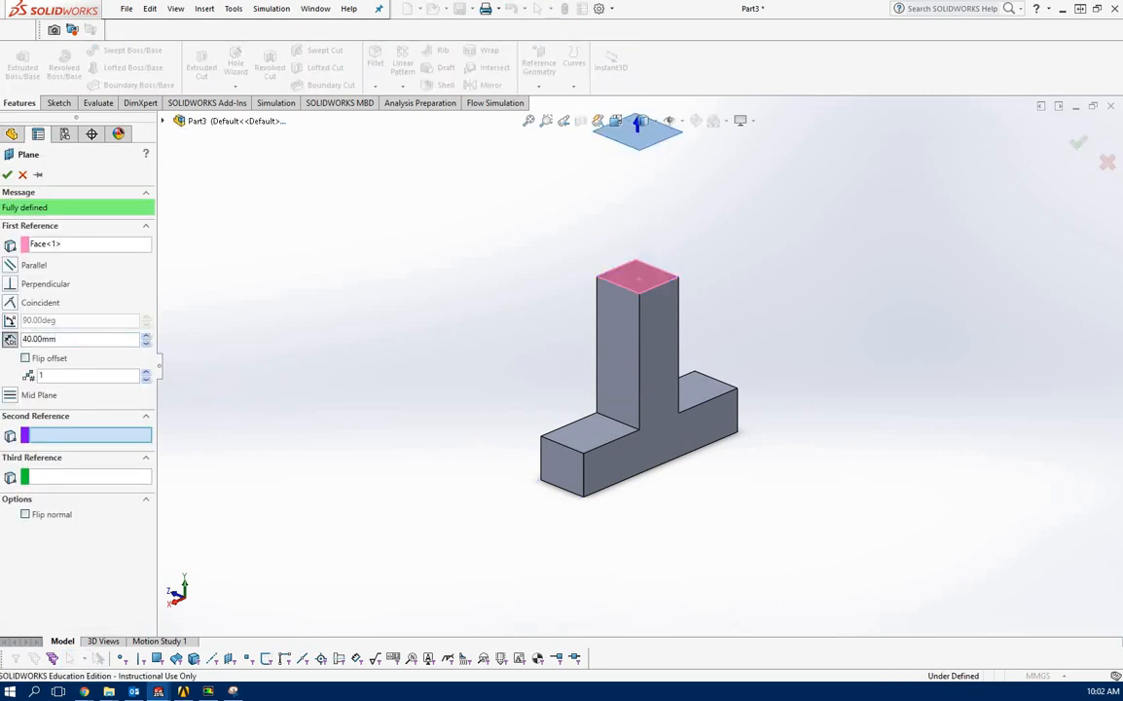
click(7, 175)
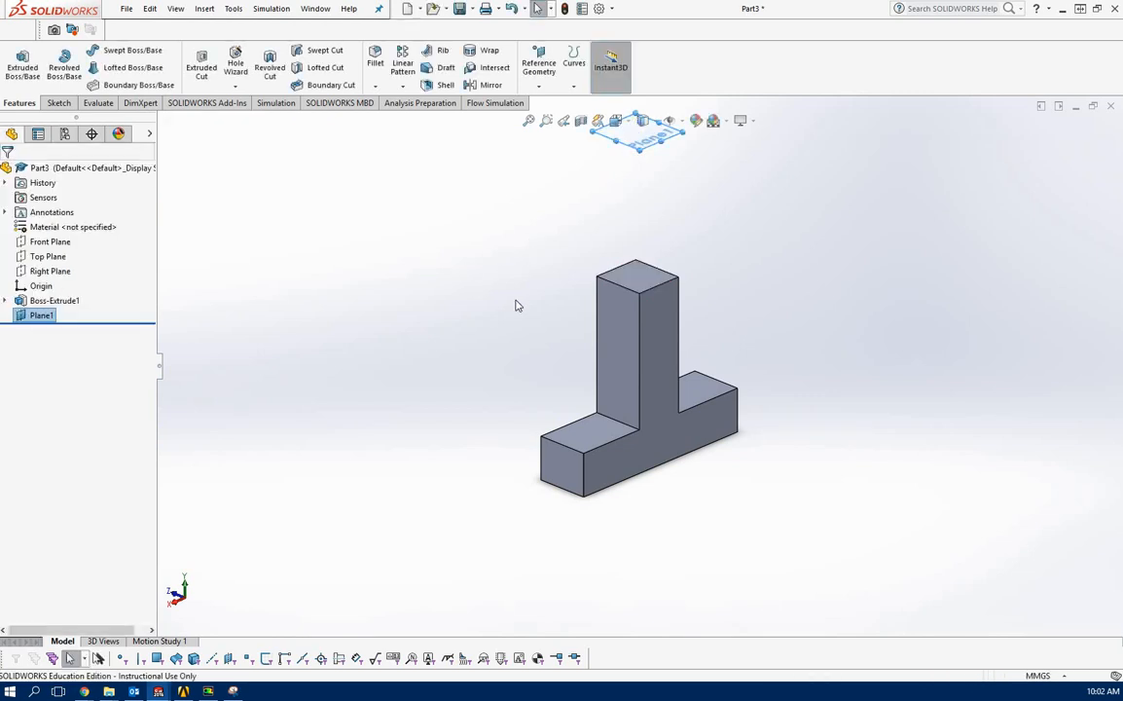
Step: Sketch a corner rectangle on the offset plane from the origin to the opposite corner of the T-shaped body's base, covering its full footprint
click(39, 316)
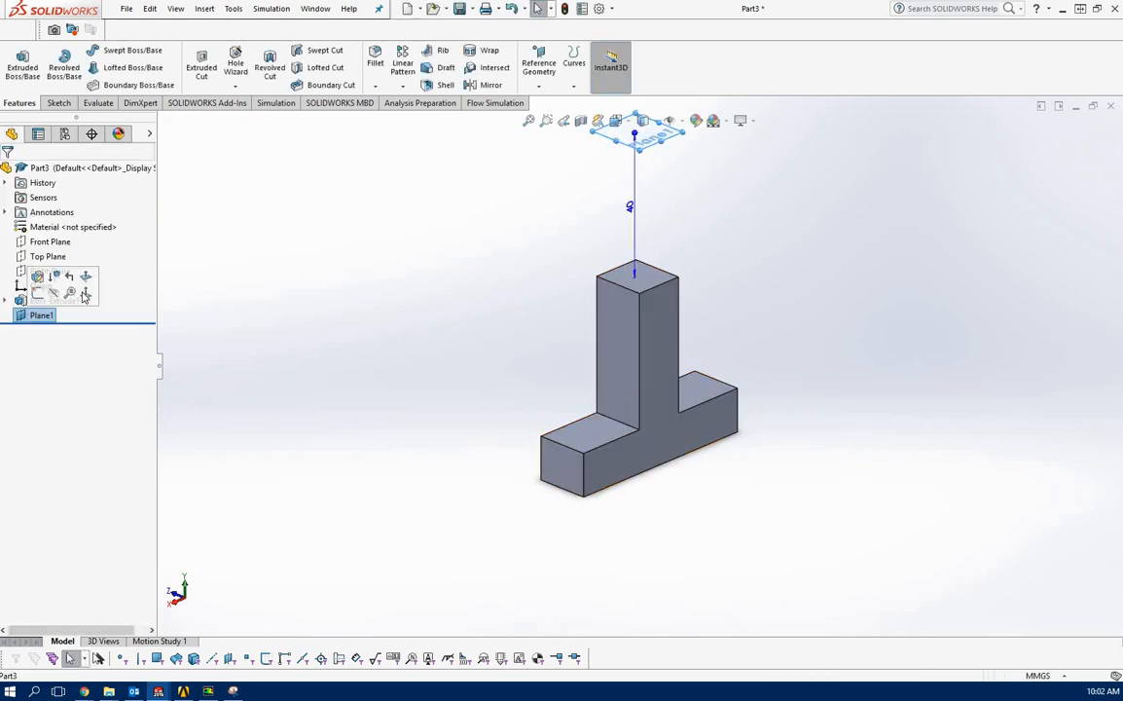
click(85, 294)
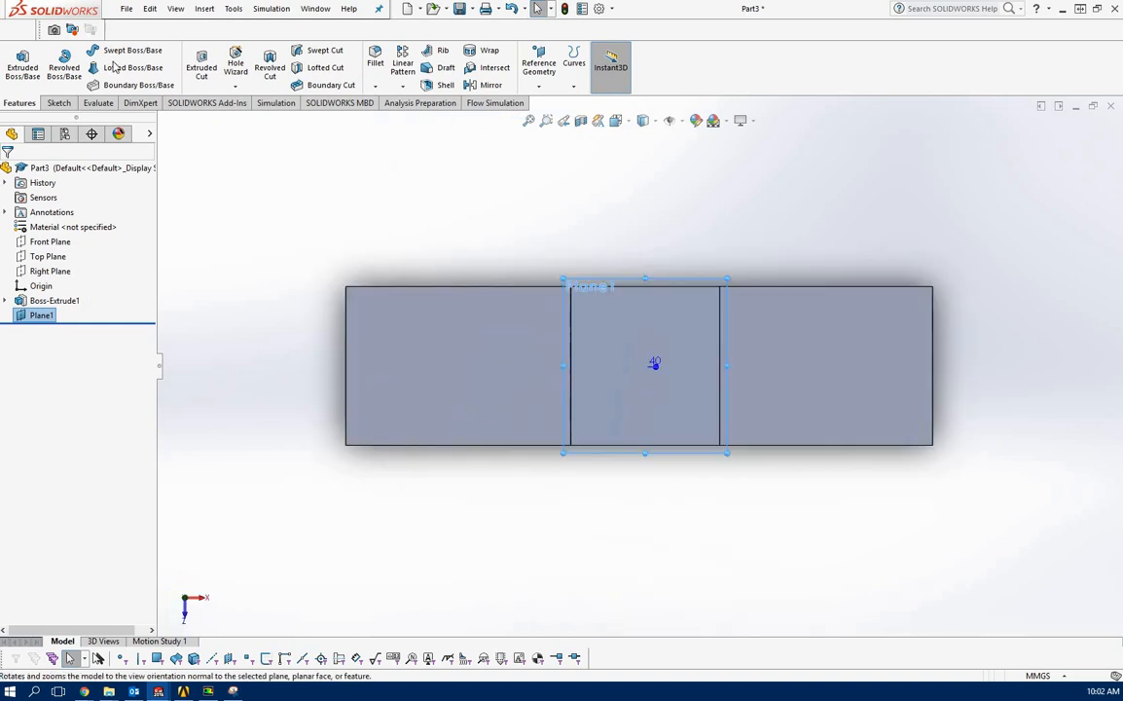
click(55, 104)
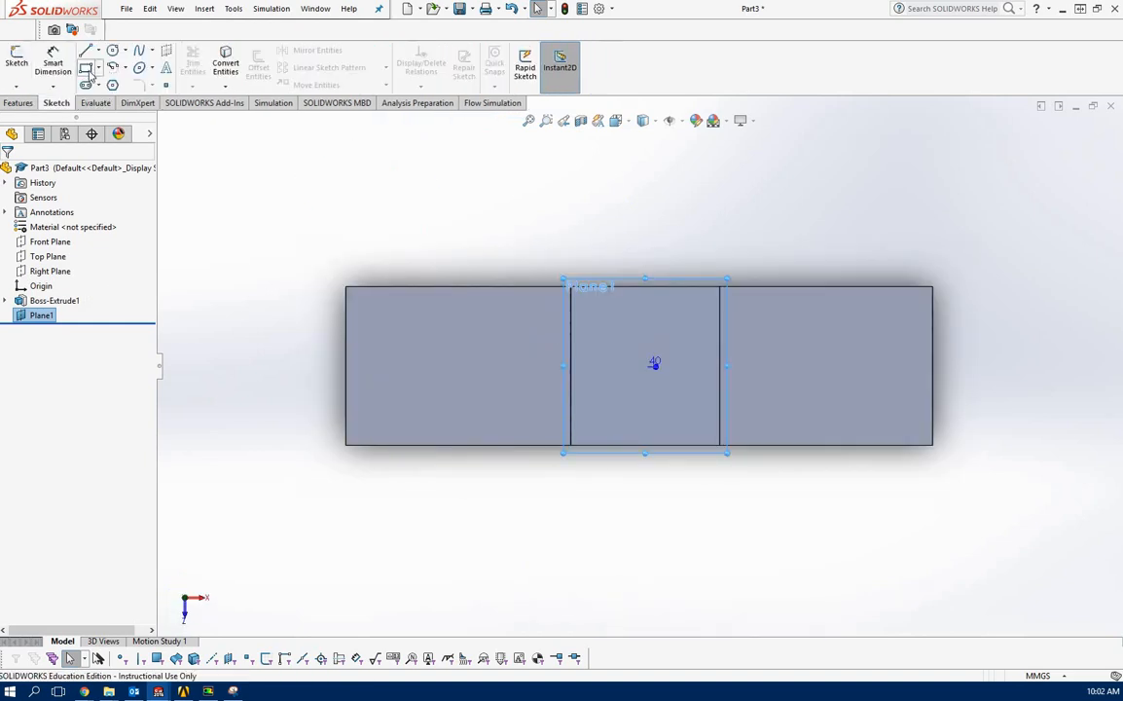
click(85, 67)
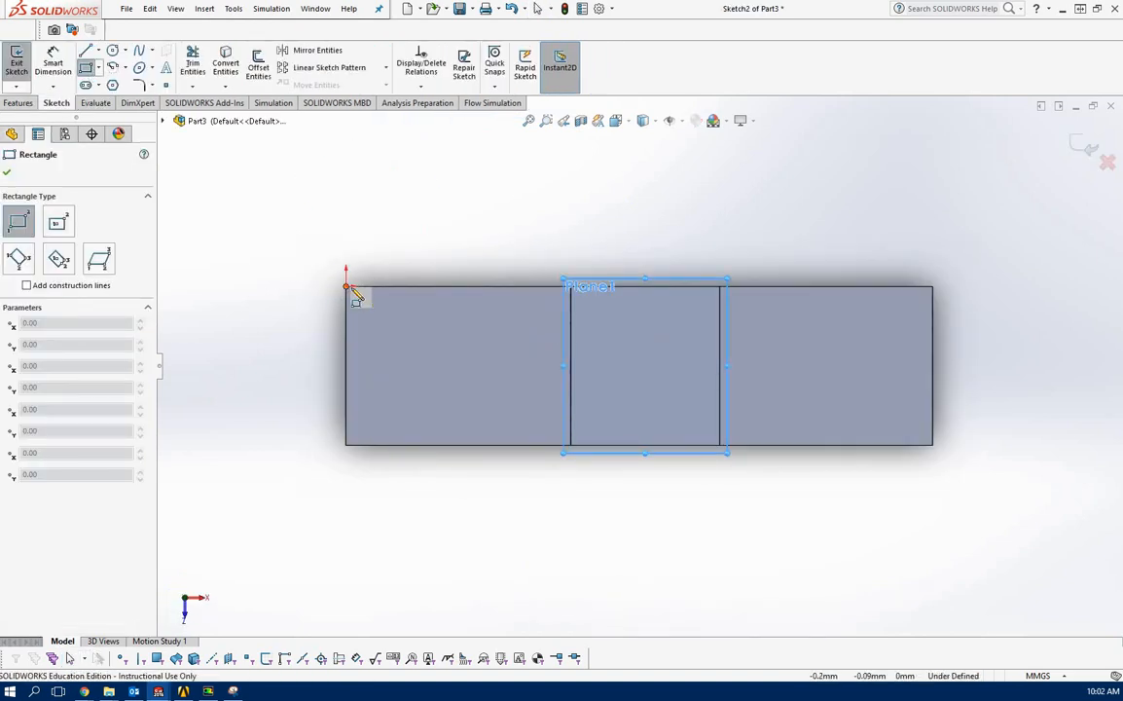
click(345, 286)
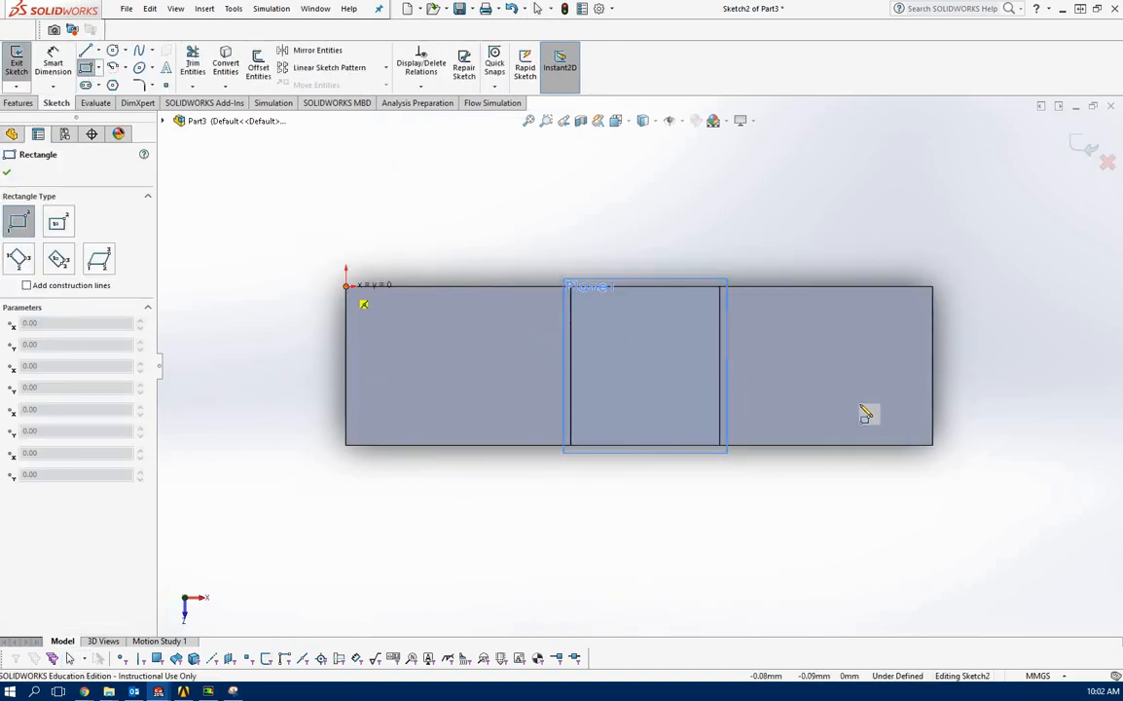
click(932, 445)
middle_drag(476, 451, 524, 489)
scroll(523, 489, up, 5)
mouse_move(498, 402)
middle_down()
mouse_move(511, 379)
mouse_move(335, 391)
mouse_move(450, 393)
middle_up()
click(7, 173)
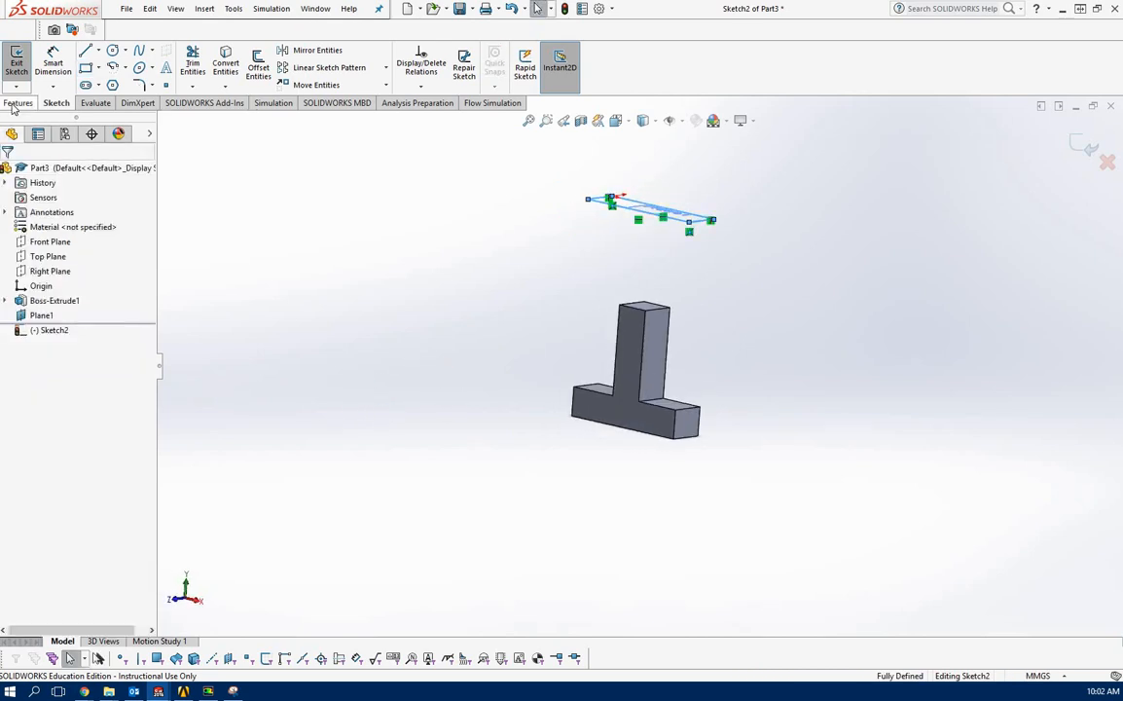
Step: Extrude the rectangle downward with the Up To Next end condition and Merge result turned off, forming a separate body around the stem
click(17, 103)
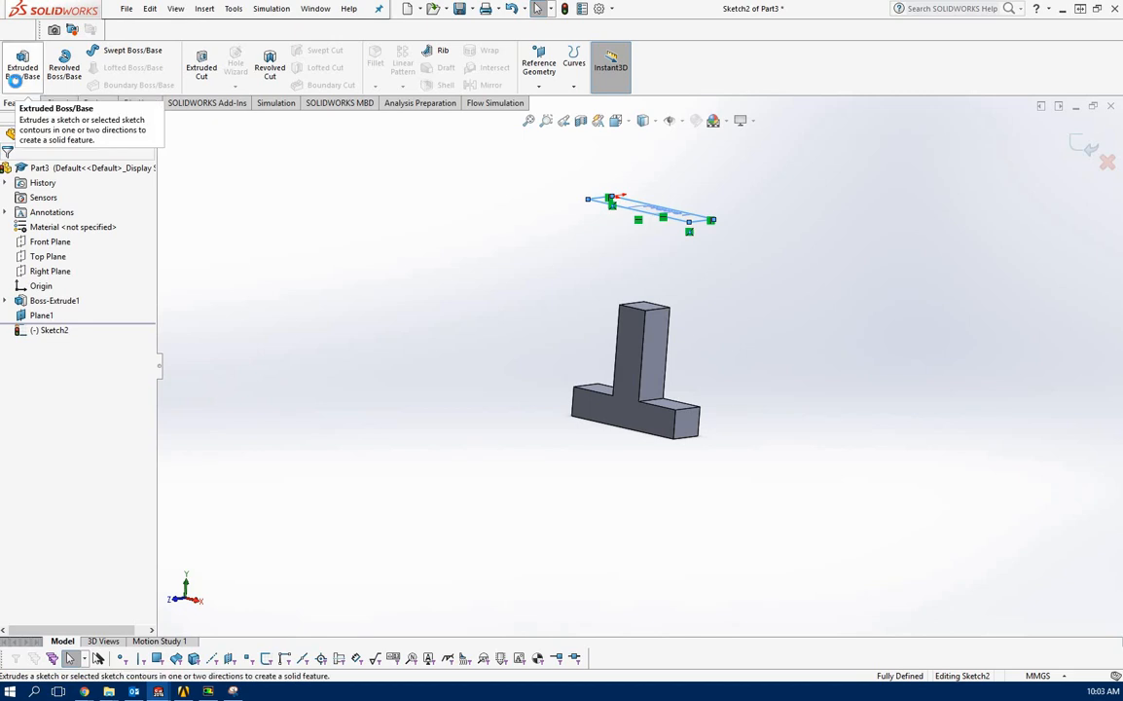
click(16, 85)
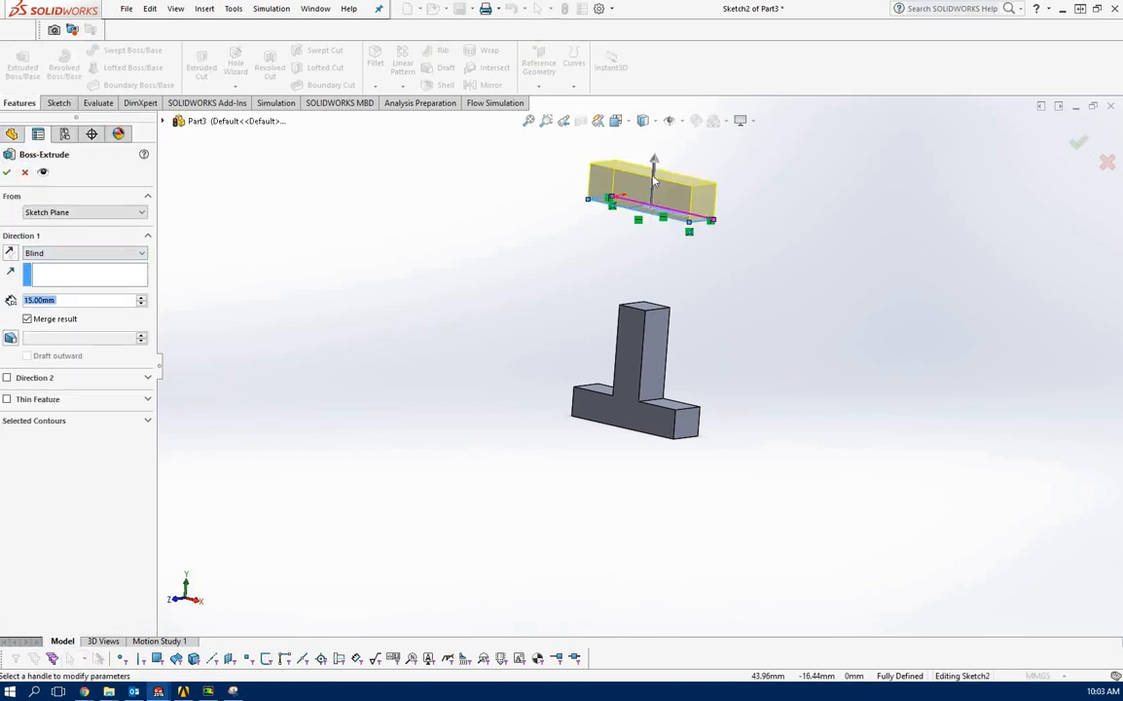
click(11, 253)
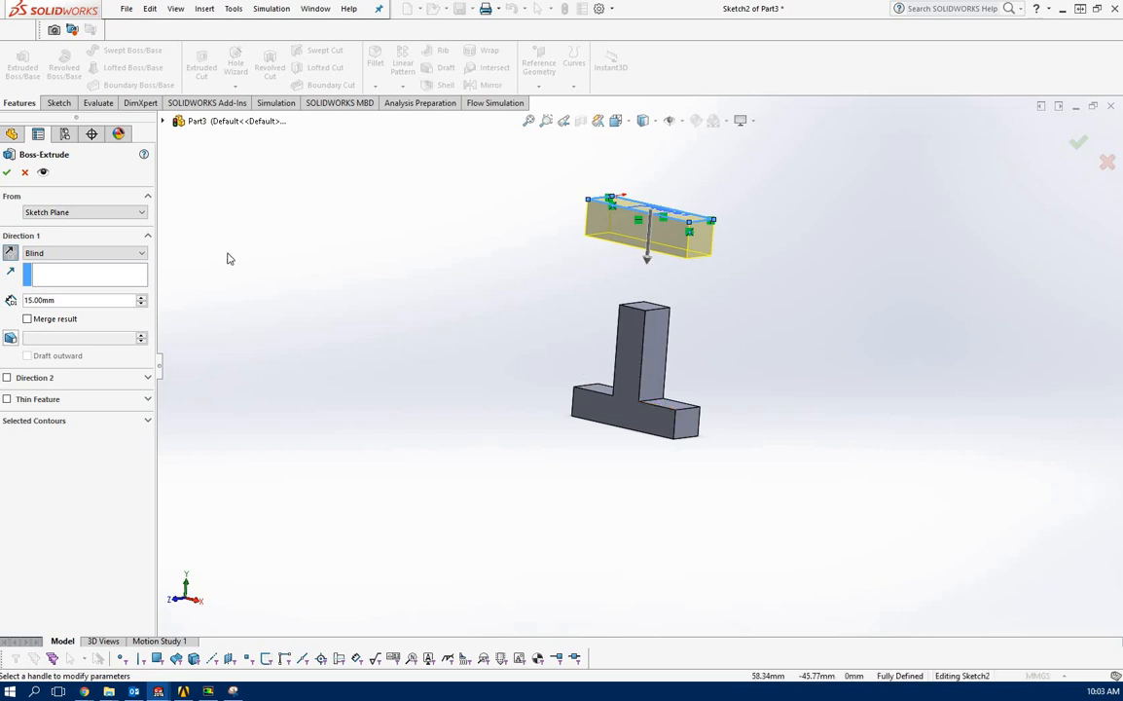
click(107, 255)
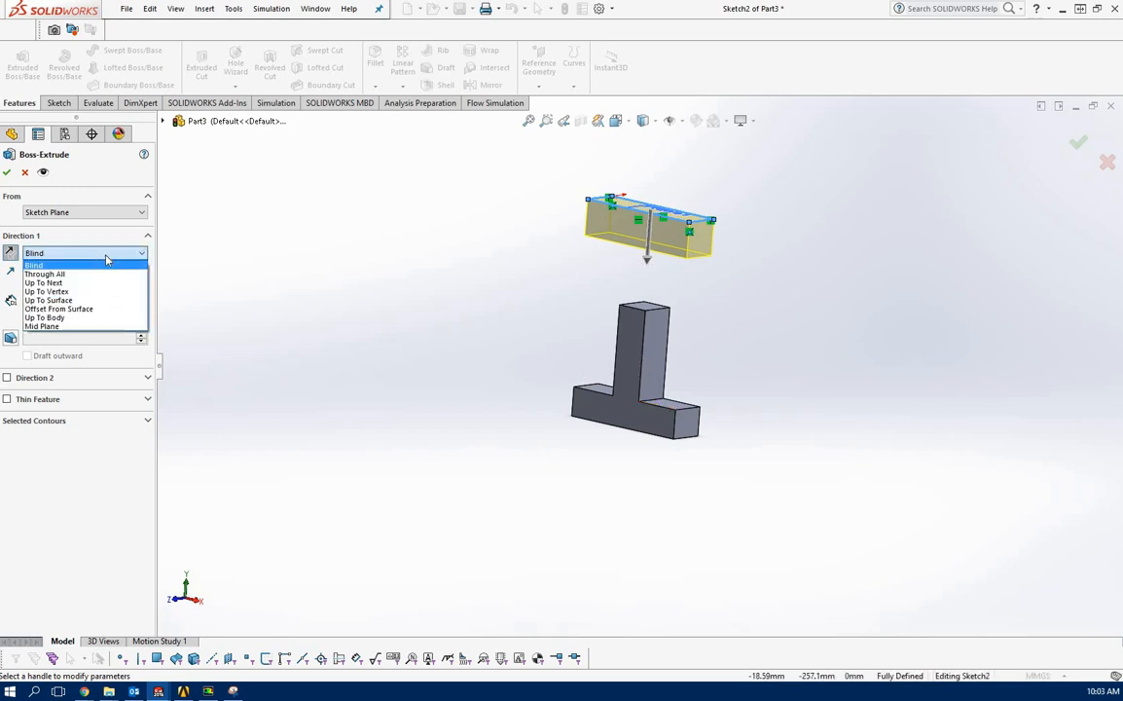
click(61, 283)
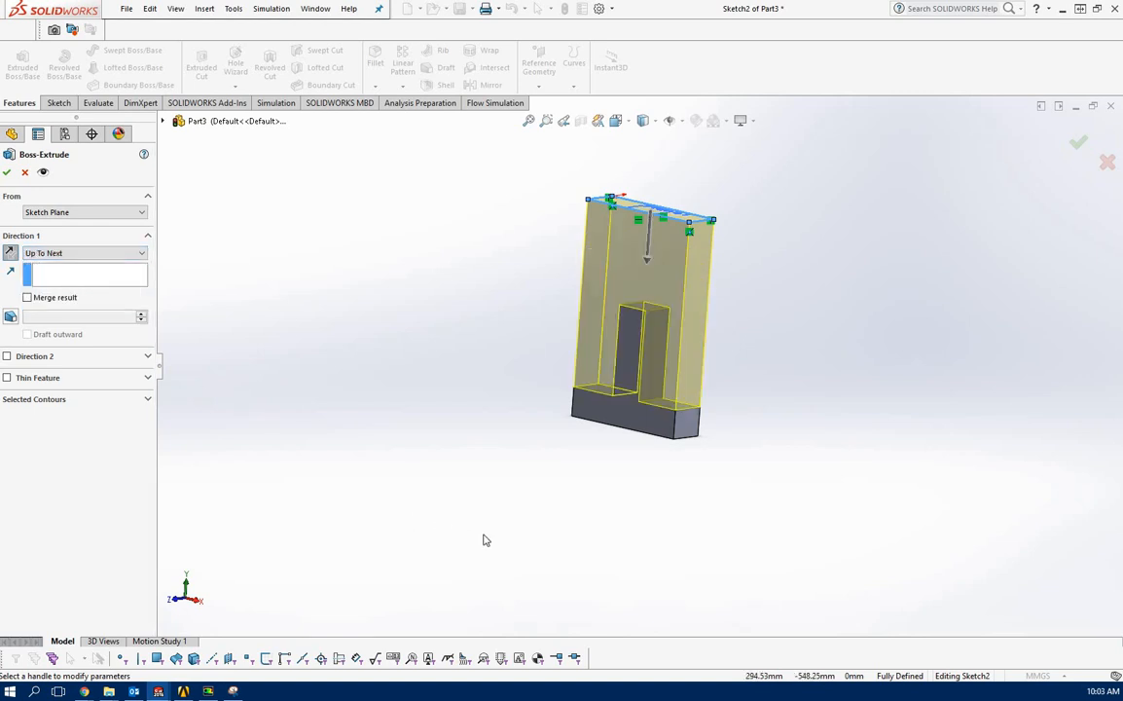
middle_drag(474, 491, 531, 495)
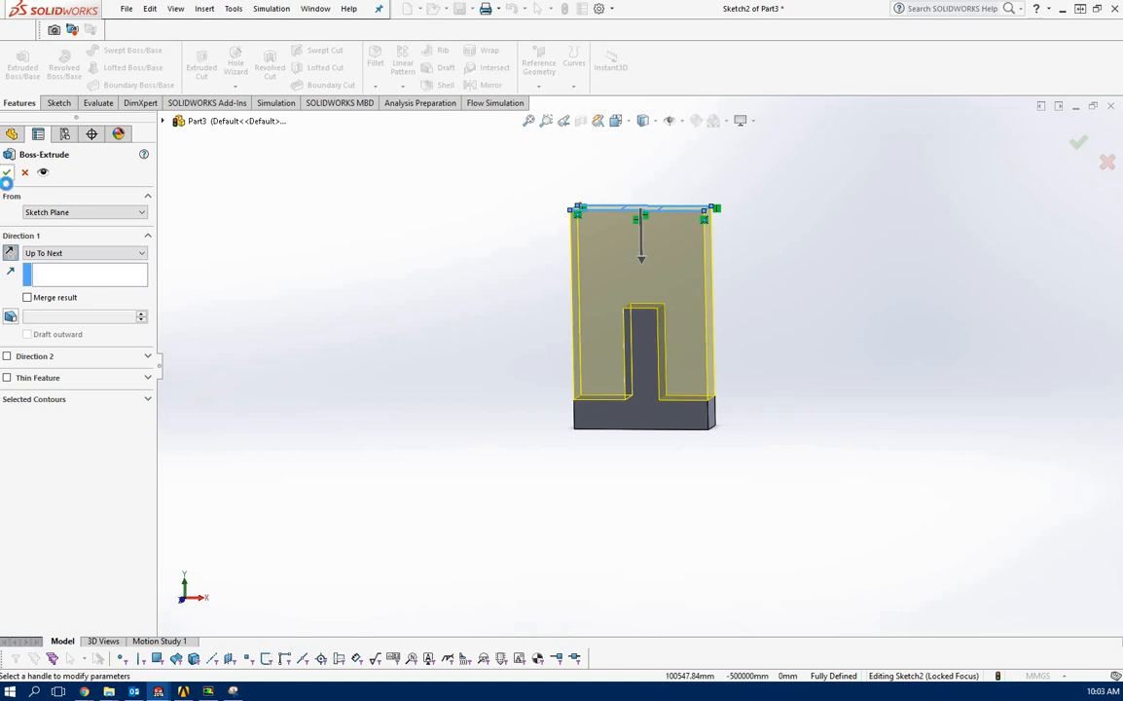
click(7, 171)
middle_drag(477, 448, 431, 458)
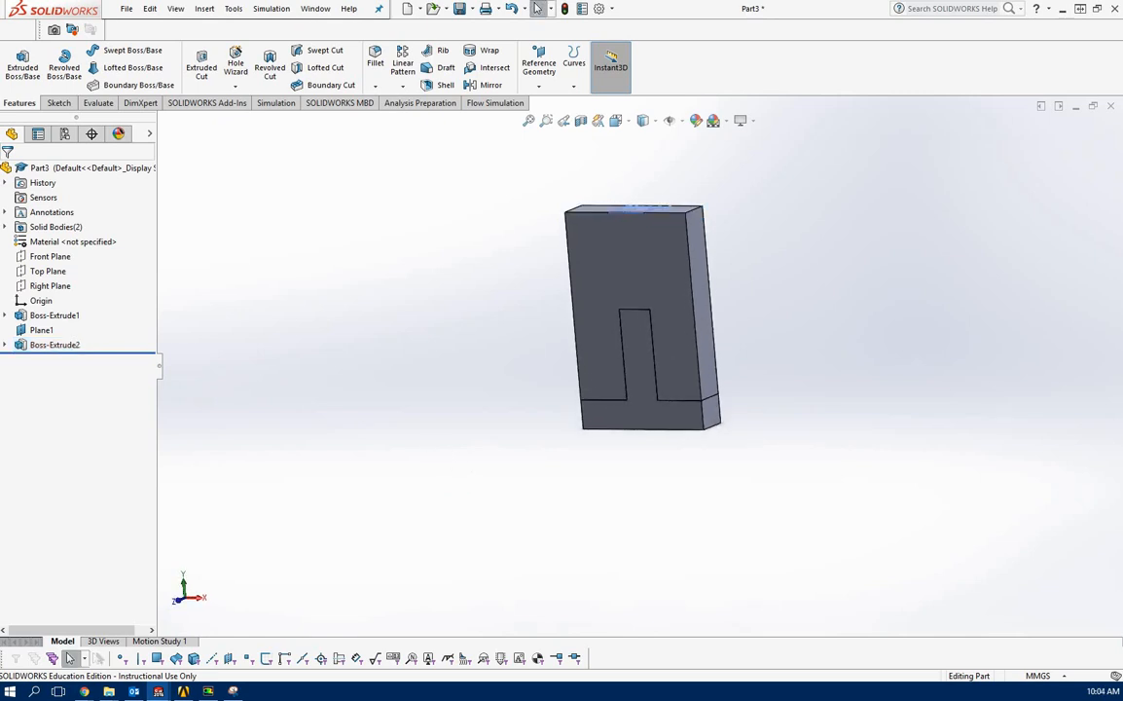
Step: Export the part to the Homework folder in IGES format as Part3.IGS and switch to Ansys Workbench
click(472, 9)
click(487, 43)
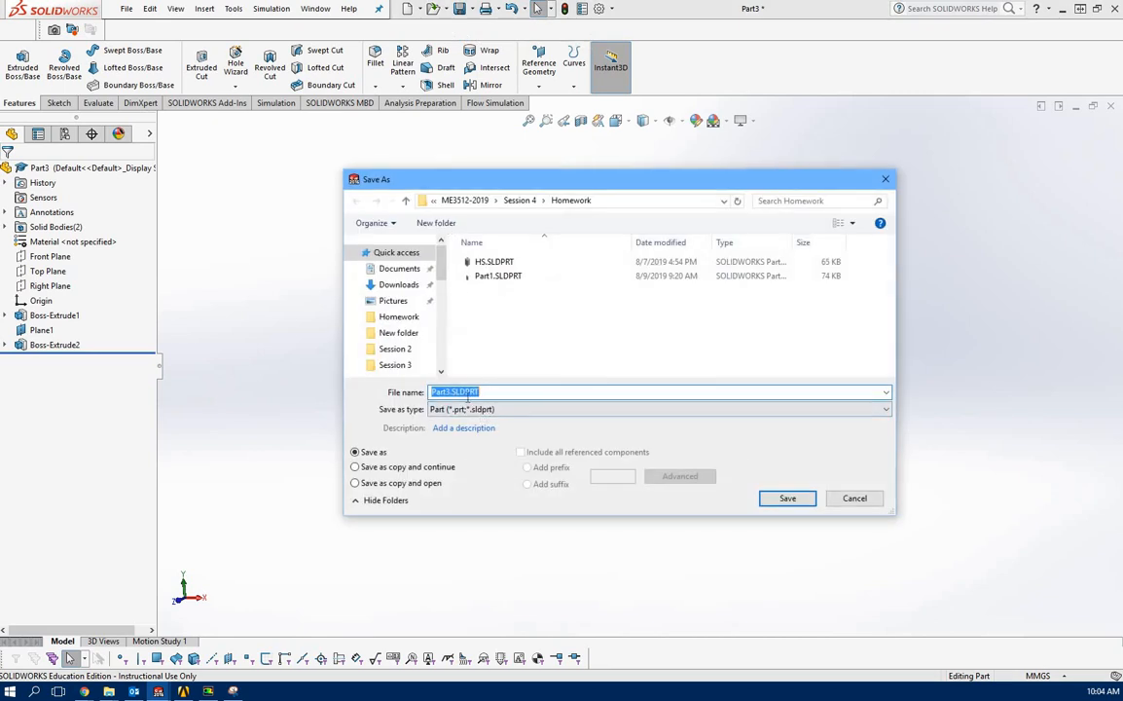
click(488, 410)
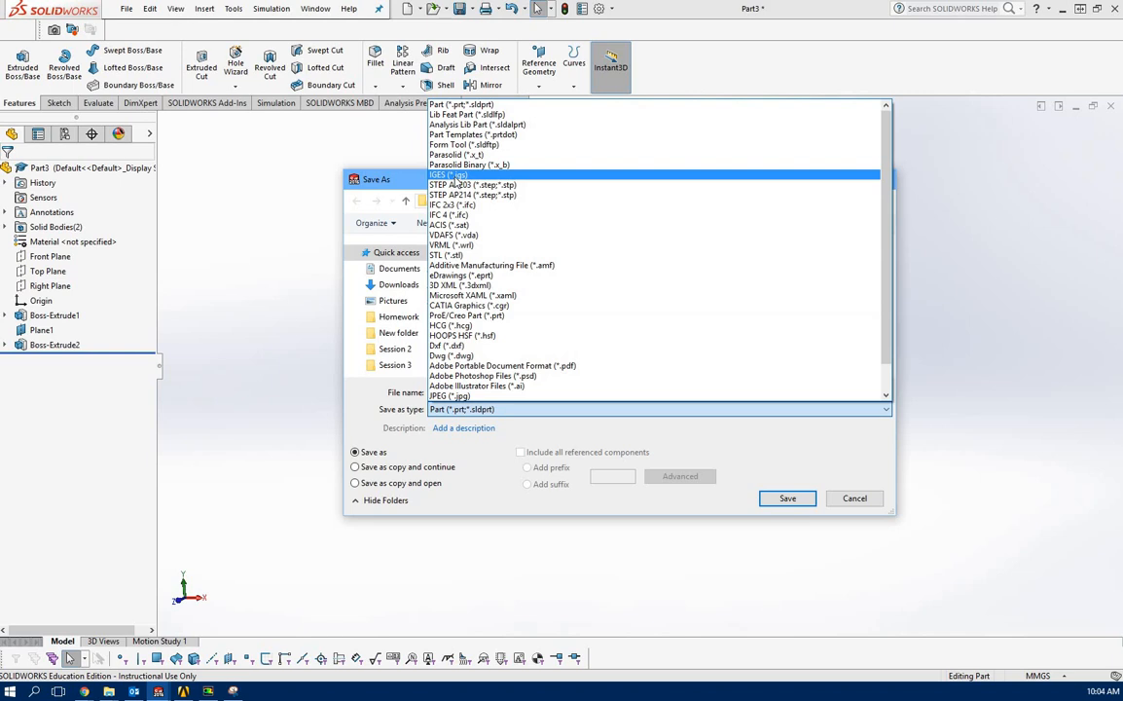
click(457, 183)
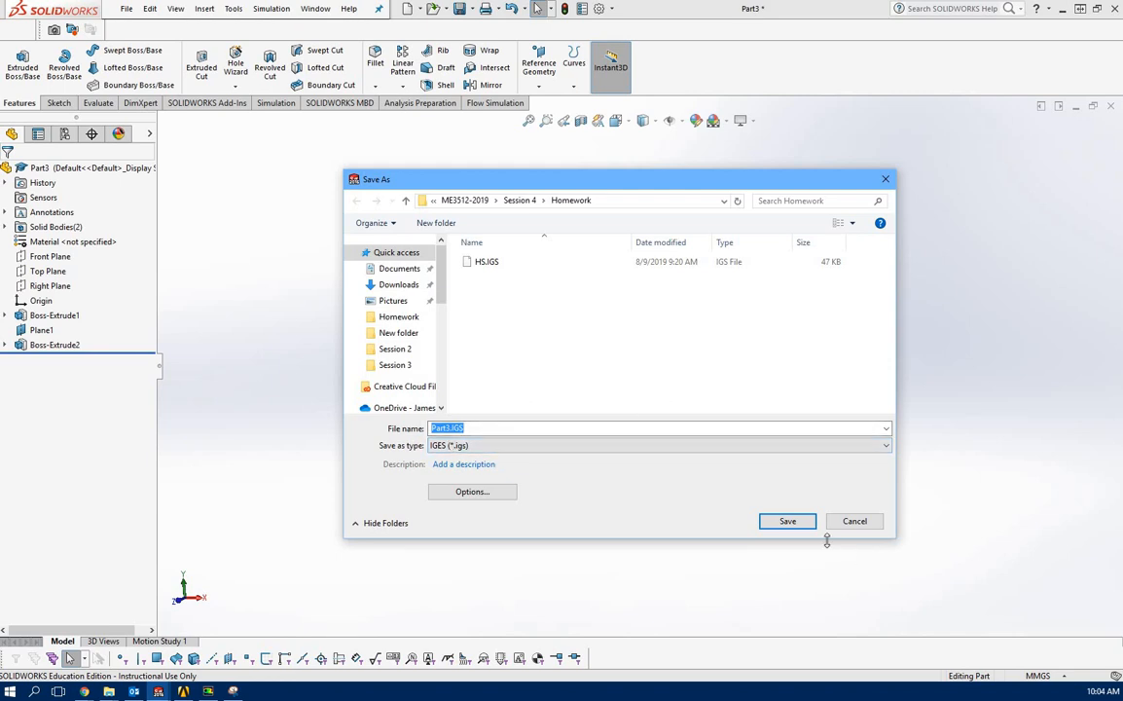
click(781, 523)
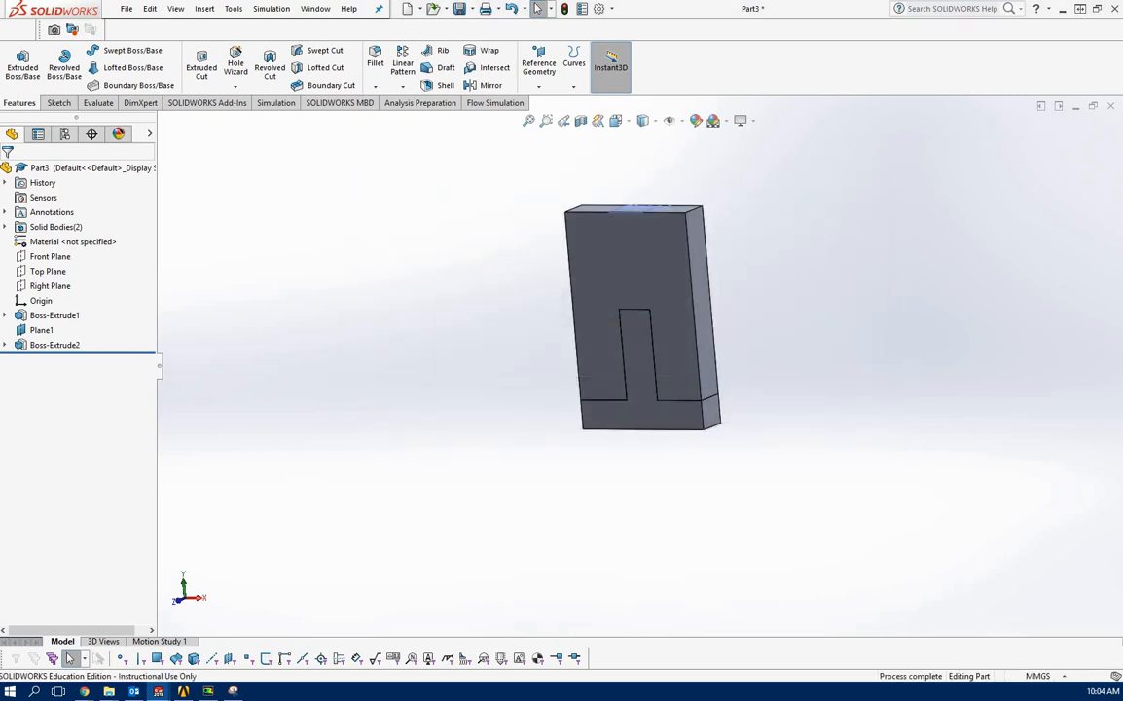
click(1063, 9)
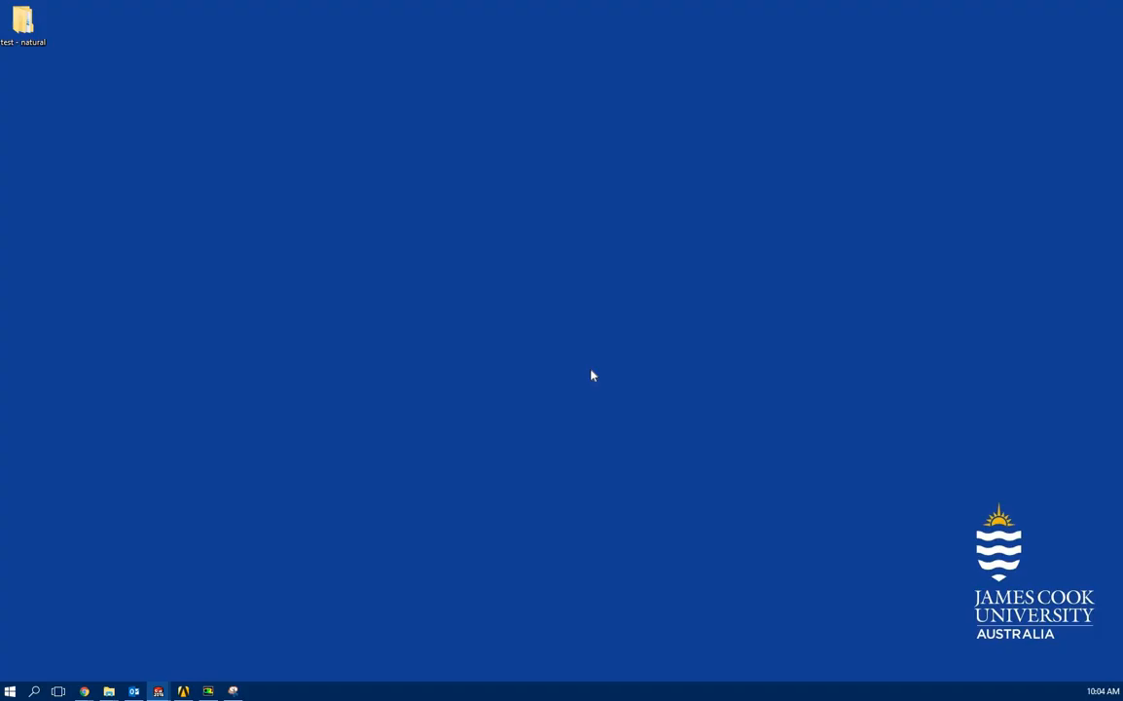
click(185, 692)
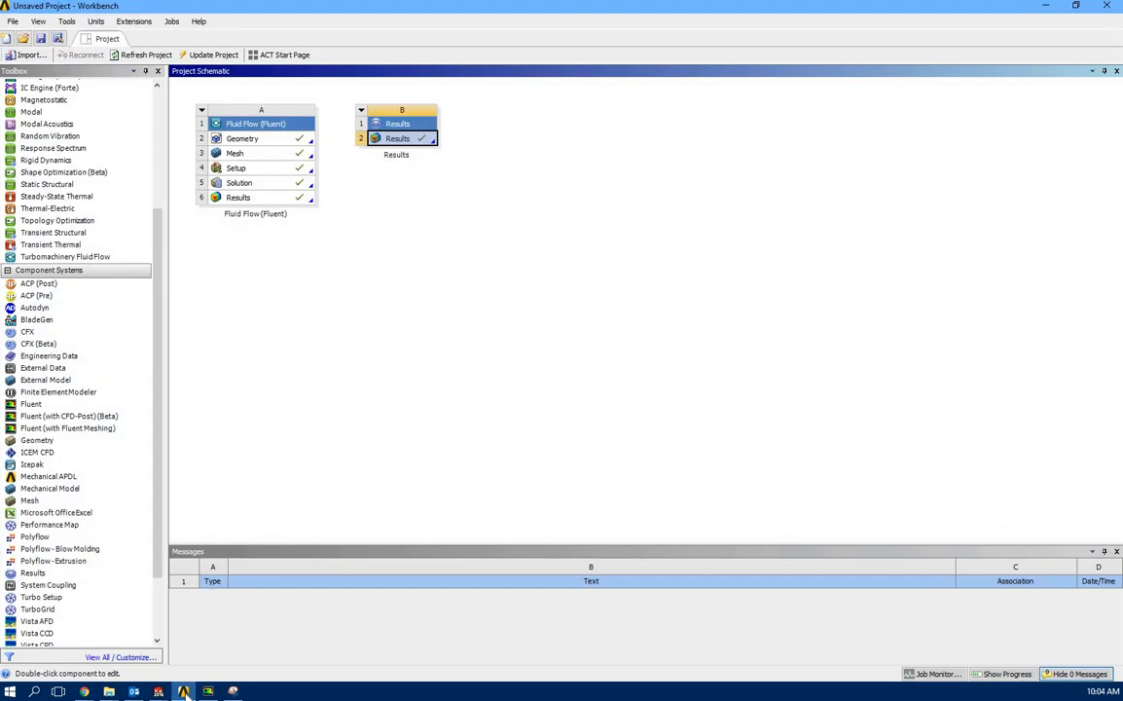
right_click(244, 142)
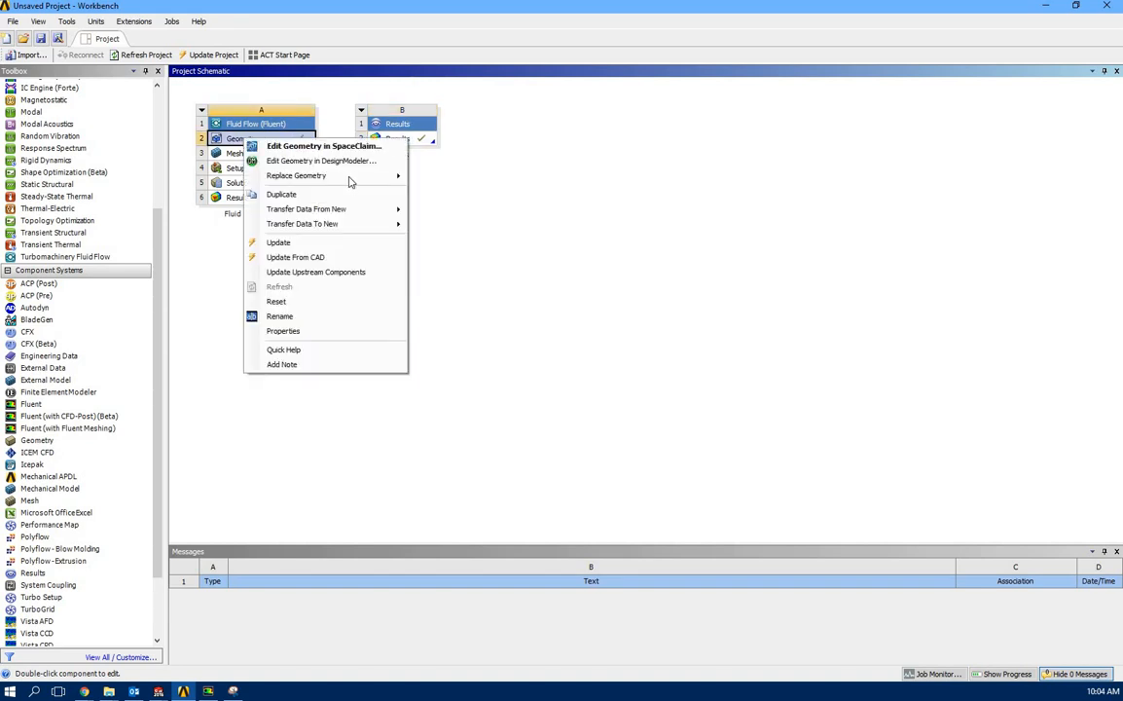
mouse_move(350, 182)
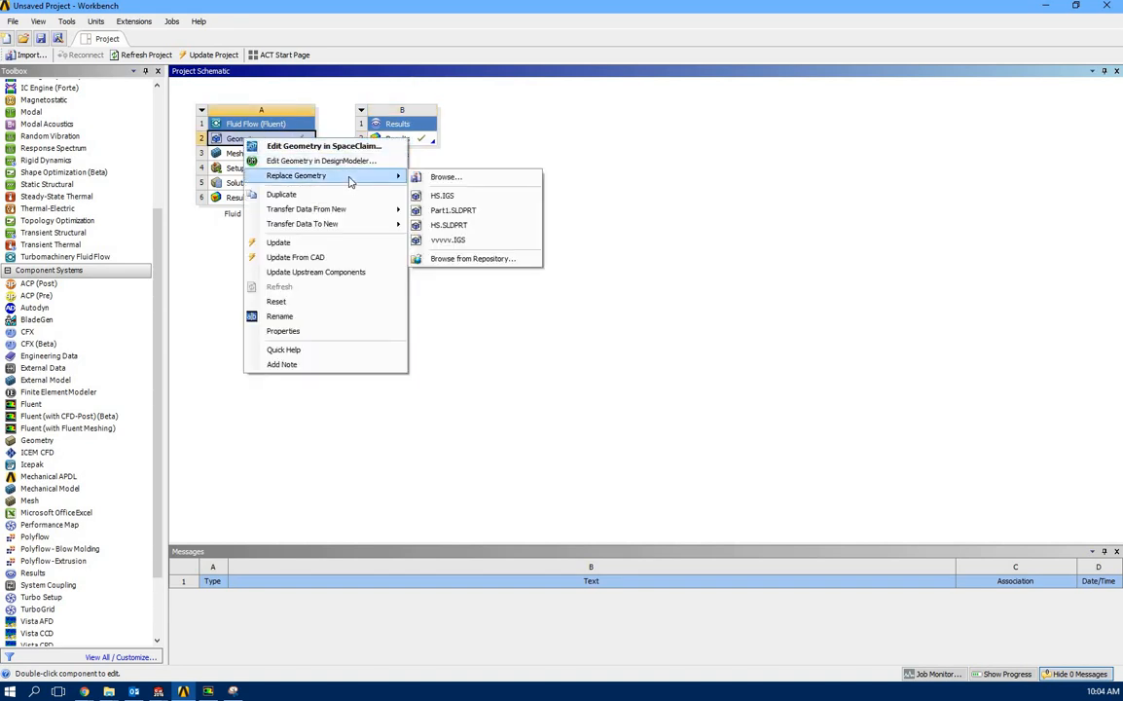
click(447, 178)
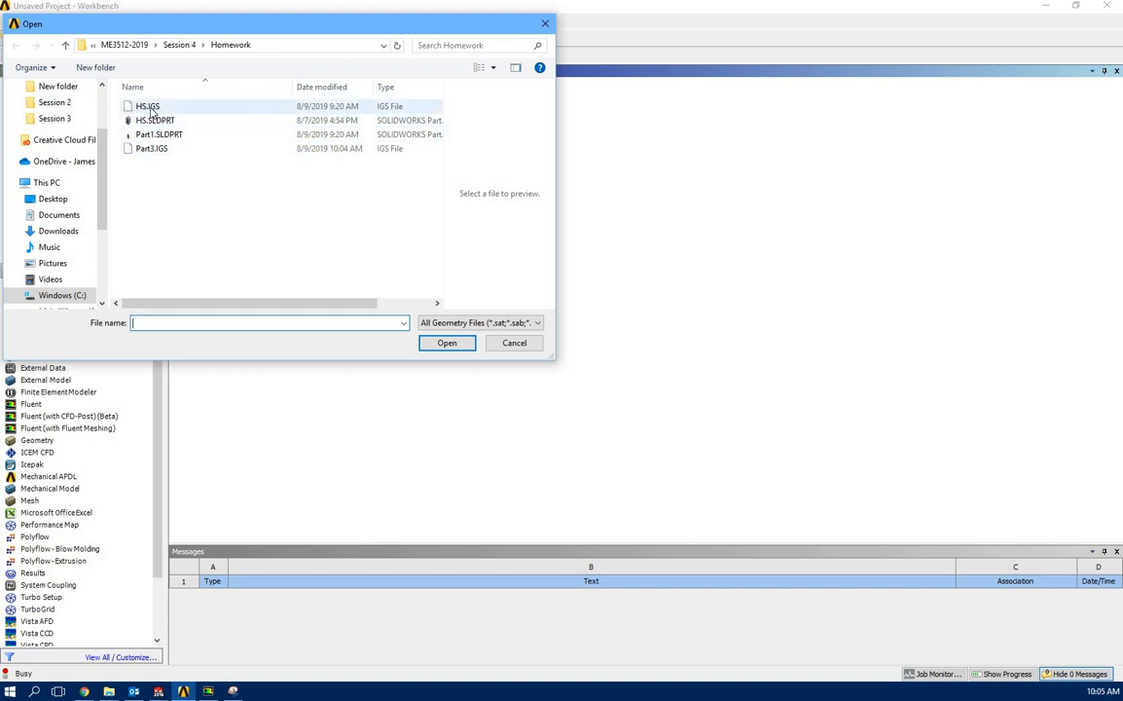
click(514, 344)
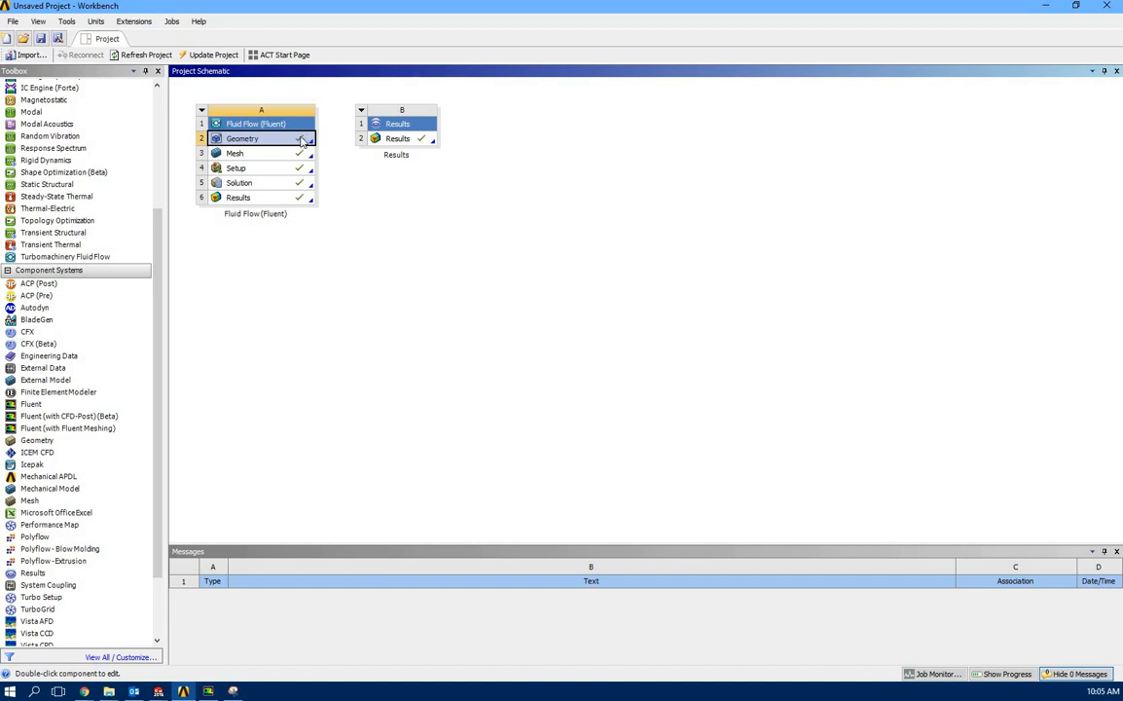
Step: Open the Fluid Flow (Fluent) system's mesh in Ansys Meshing and maximize its window
double_click(251, 156)
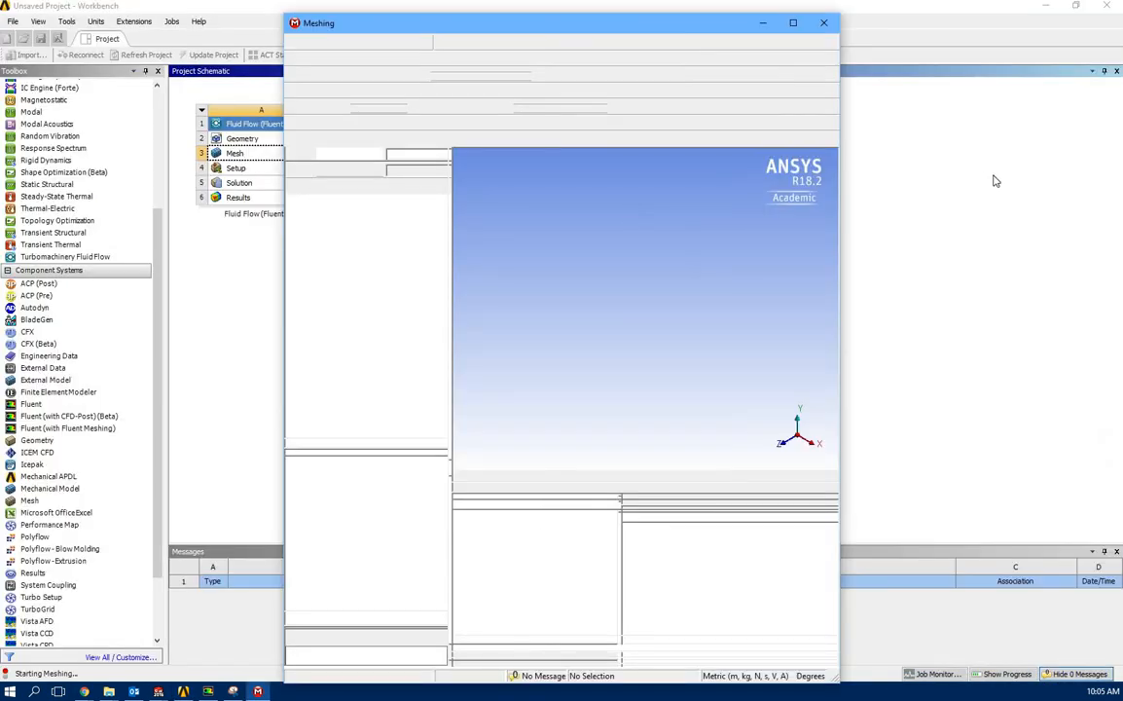
click(793, 22)
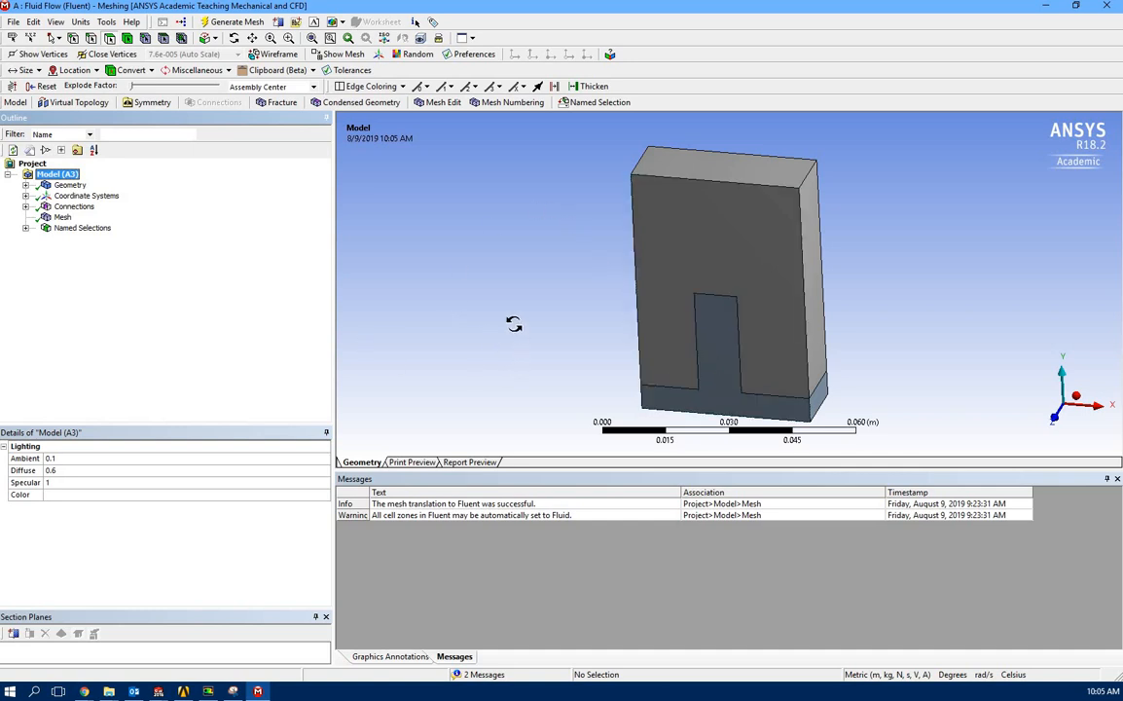
middle_drag(454, 288, 596, 356)
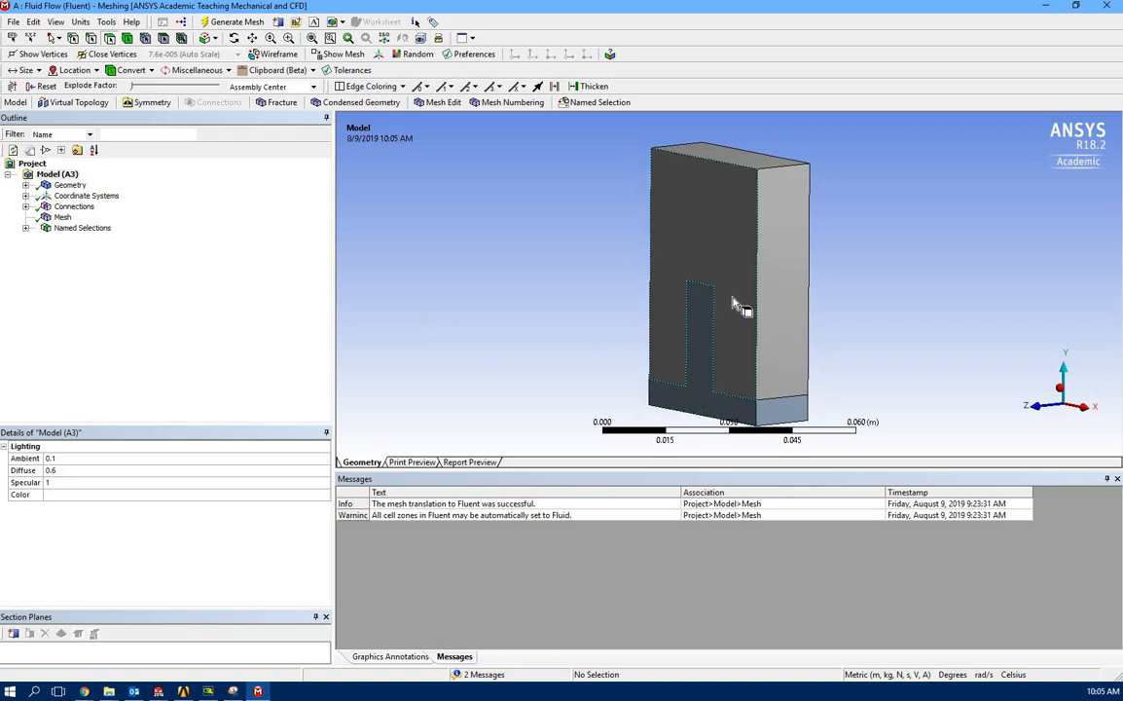
Step: Examine the geometry bodies f and hs in the model tree and the commands available for each
click(25, 185)
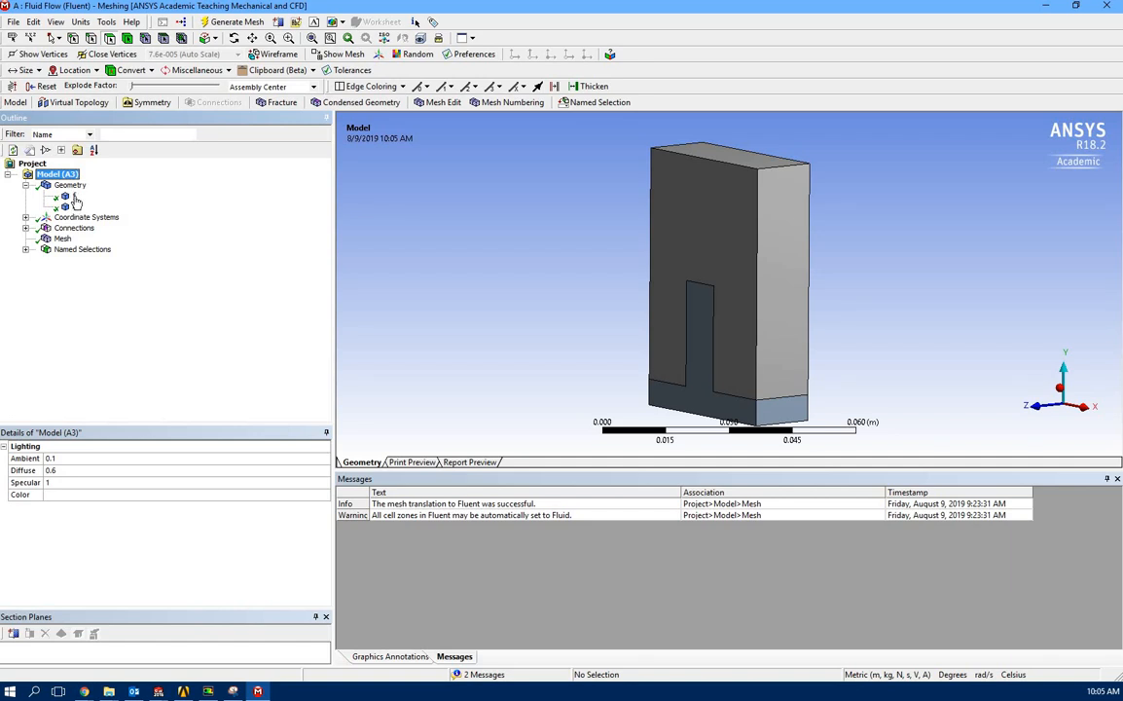
click(70, 197)
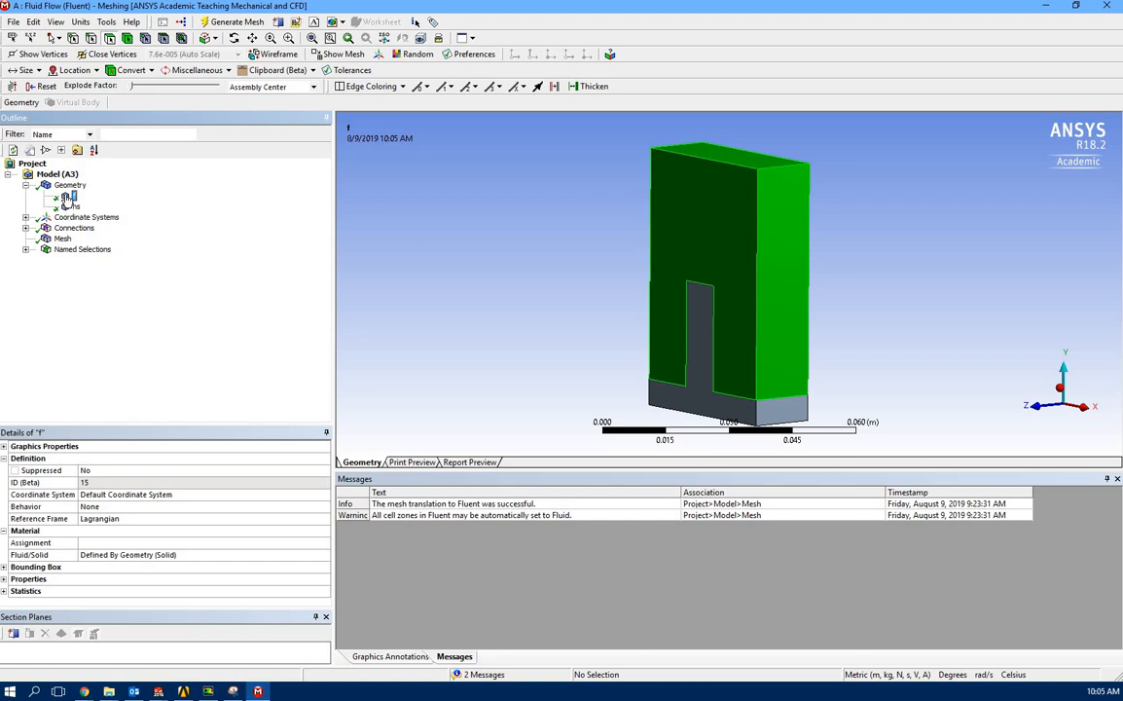
right_click(71, 196)
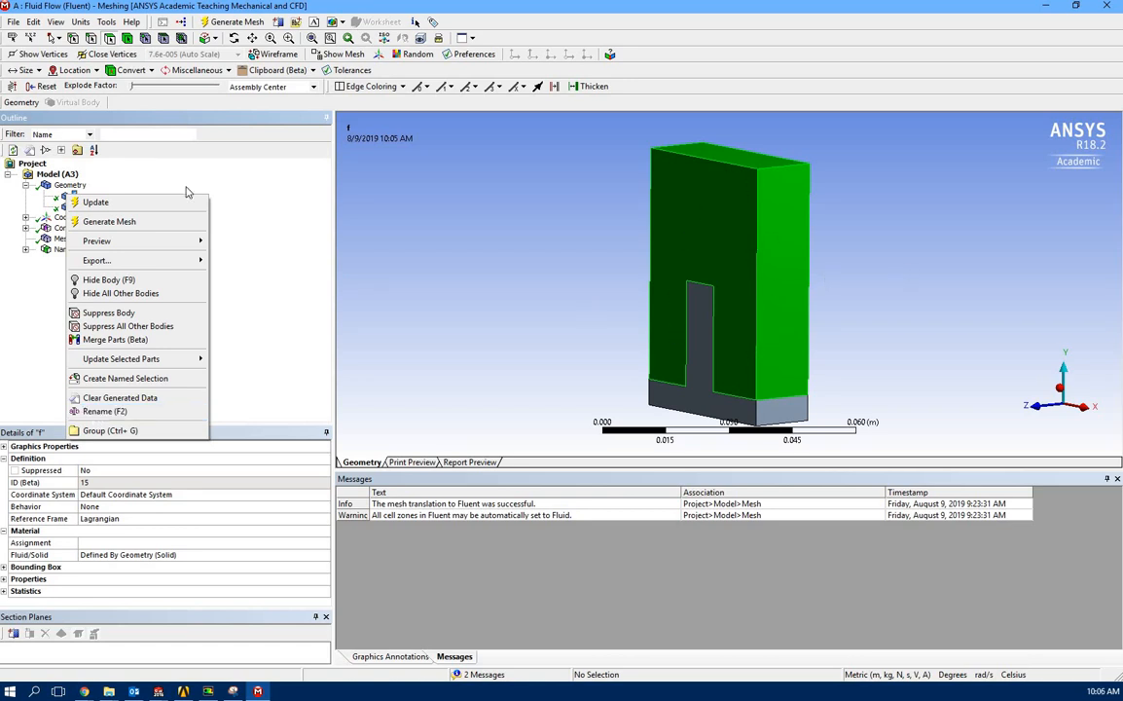
click(35, 206)
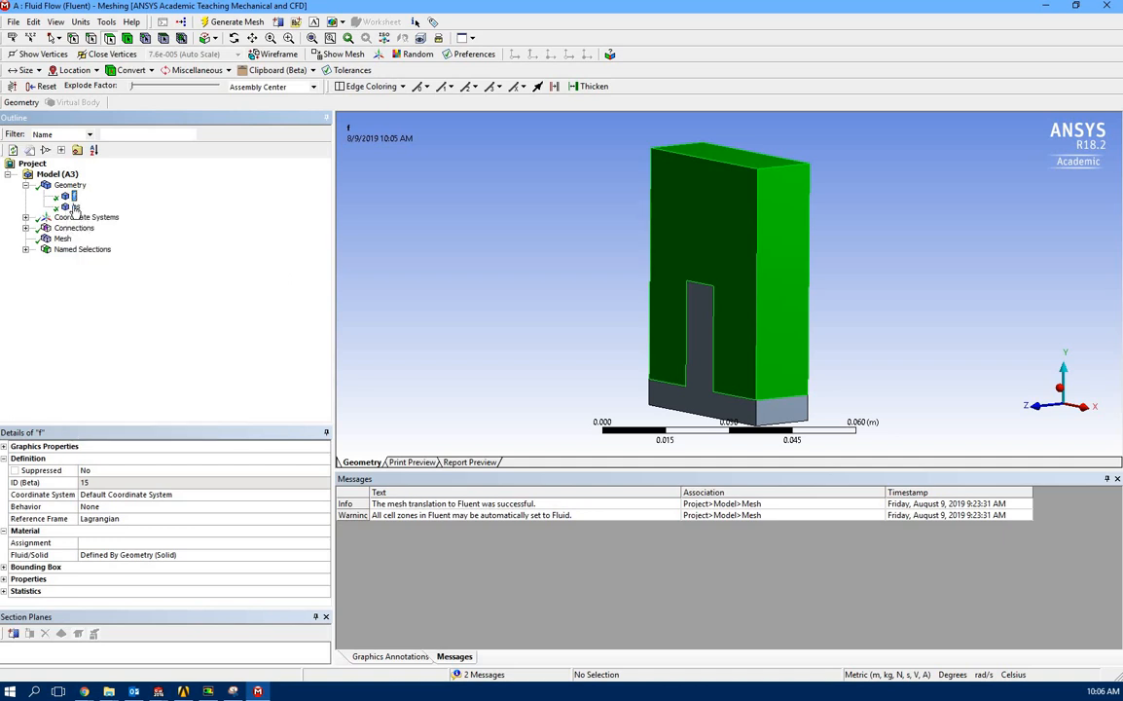
click(75, 208)
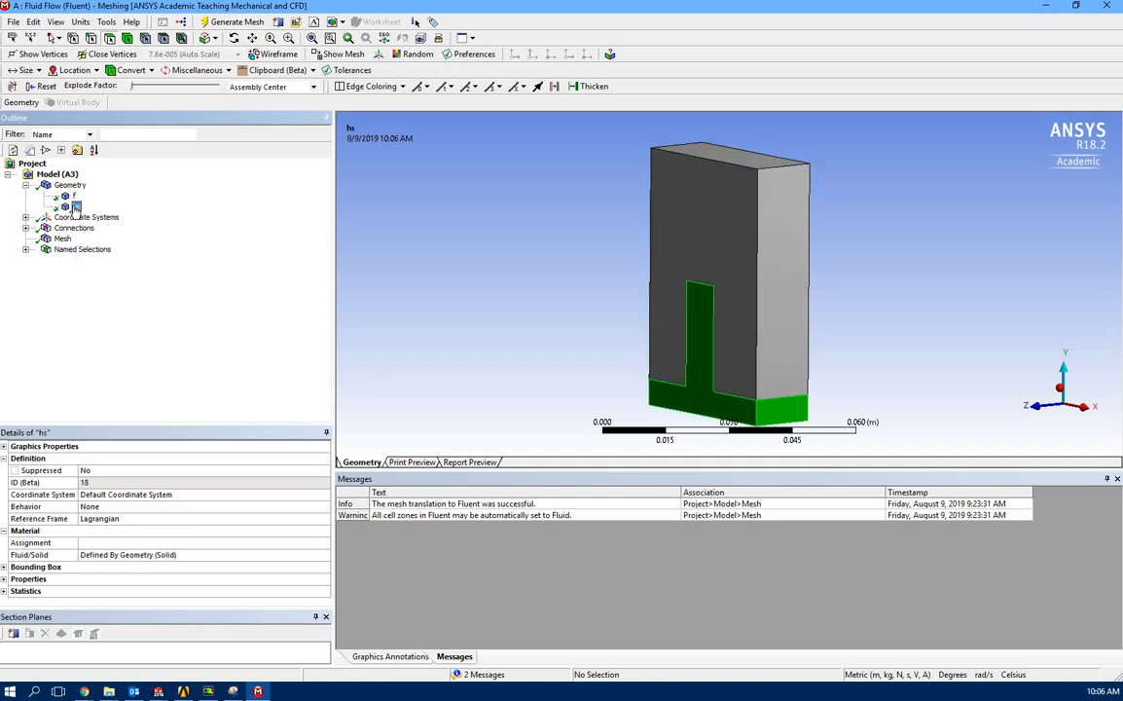
right_click(75, 208)
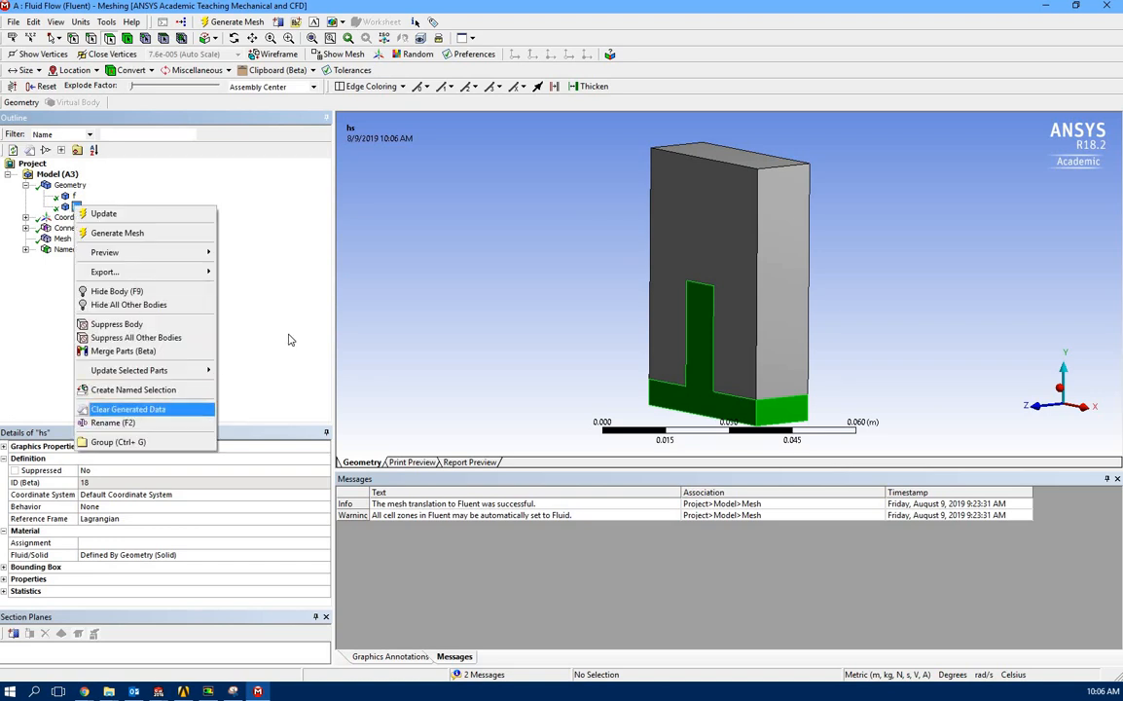
click(82, 200)
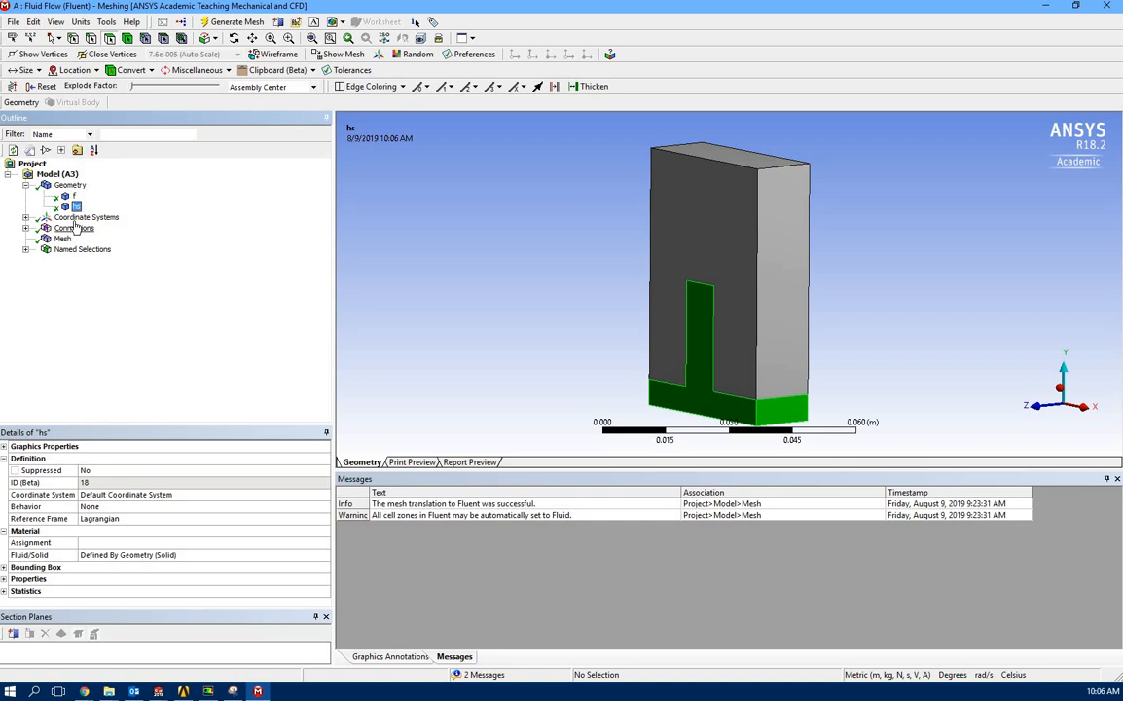
Step: Examine the contact region between bodies f and hs and the contact types available for it
click(25, 228)
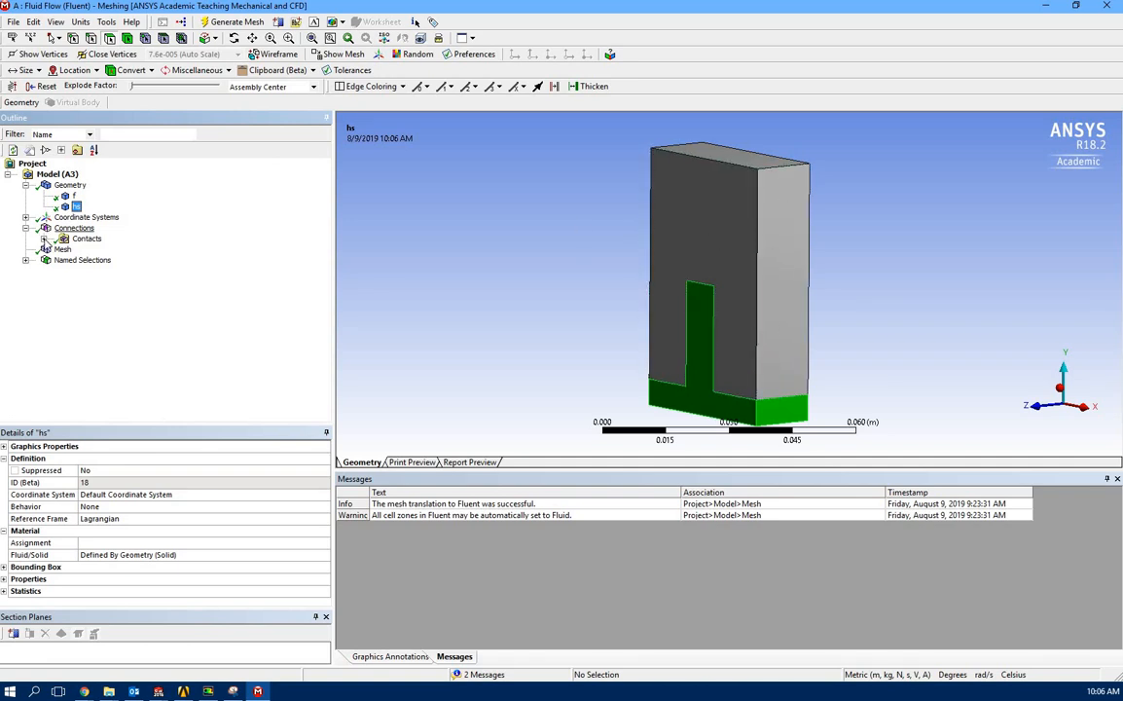
click(43, 239)
click(112, 249)
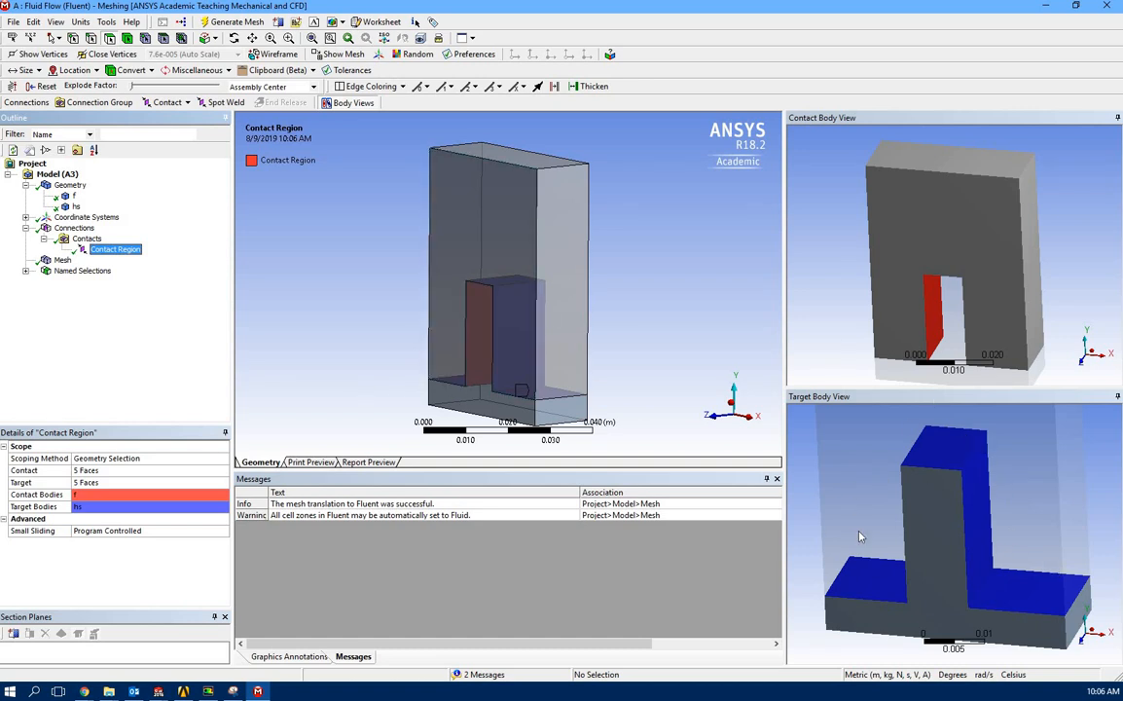
click(167, 102)
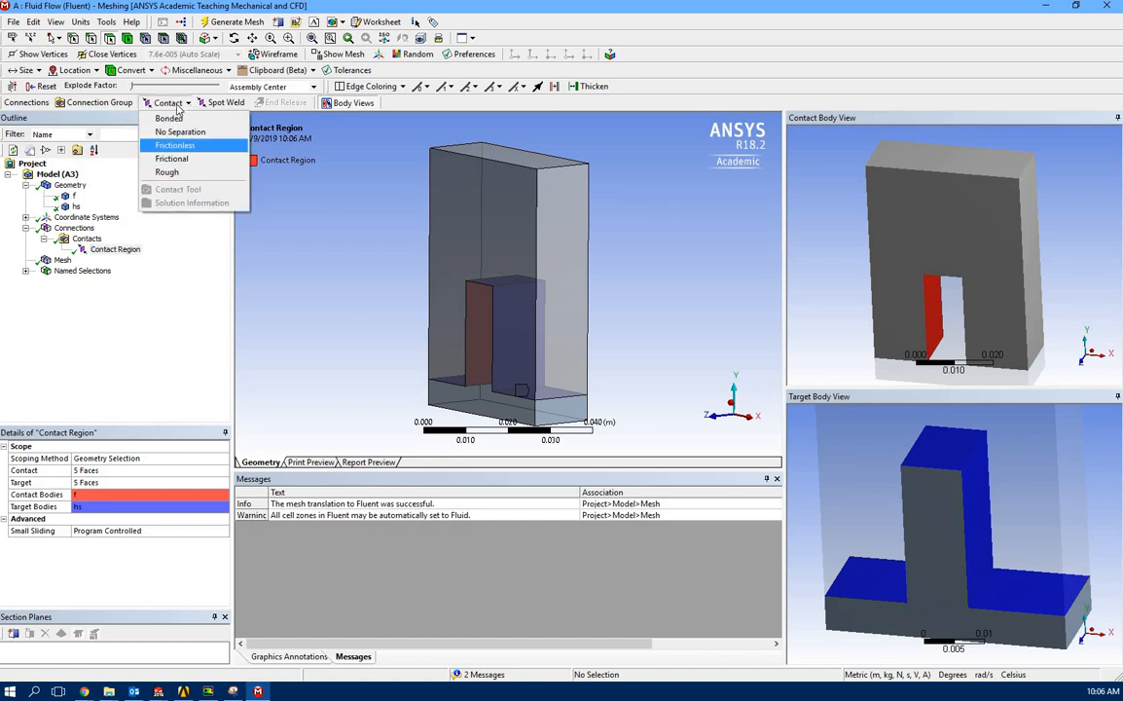
click(103, 372)
Step: Review the generated mesh on both bodies and its Sizing settings
click(62, 260)
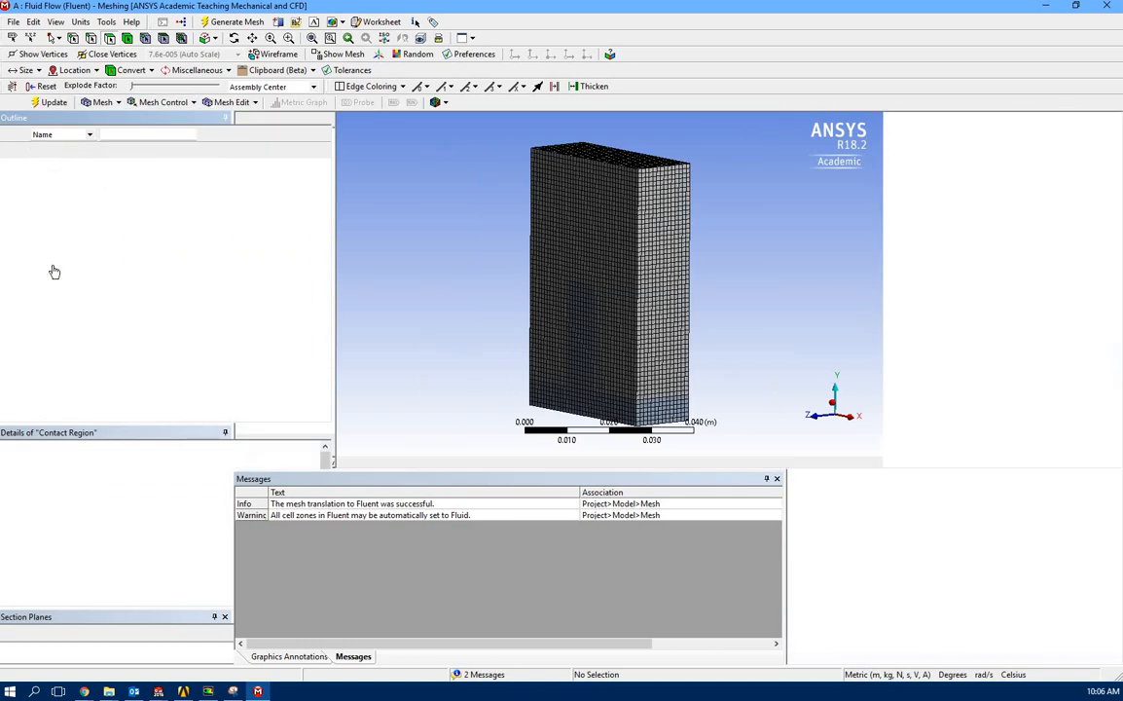
mouse_move(519, 393)
middle_down()
mouse_move(545, 388)
mouse_move(582, 339)
mouse_move(592, 369)
mouse_move(595, 345)
mouse_move(606, 362)
middle_up()
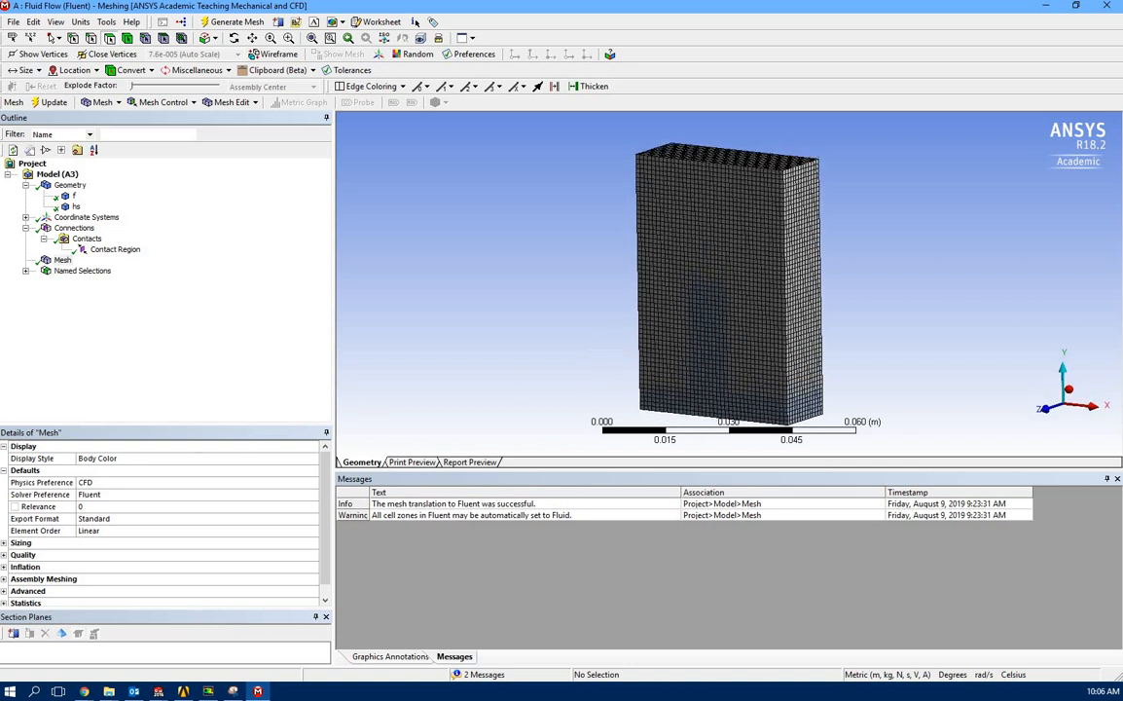
click(4, 545)
scroll(110, 489, down, 2)
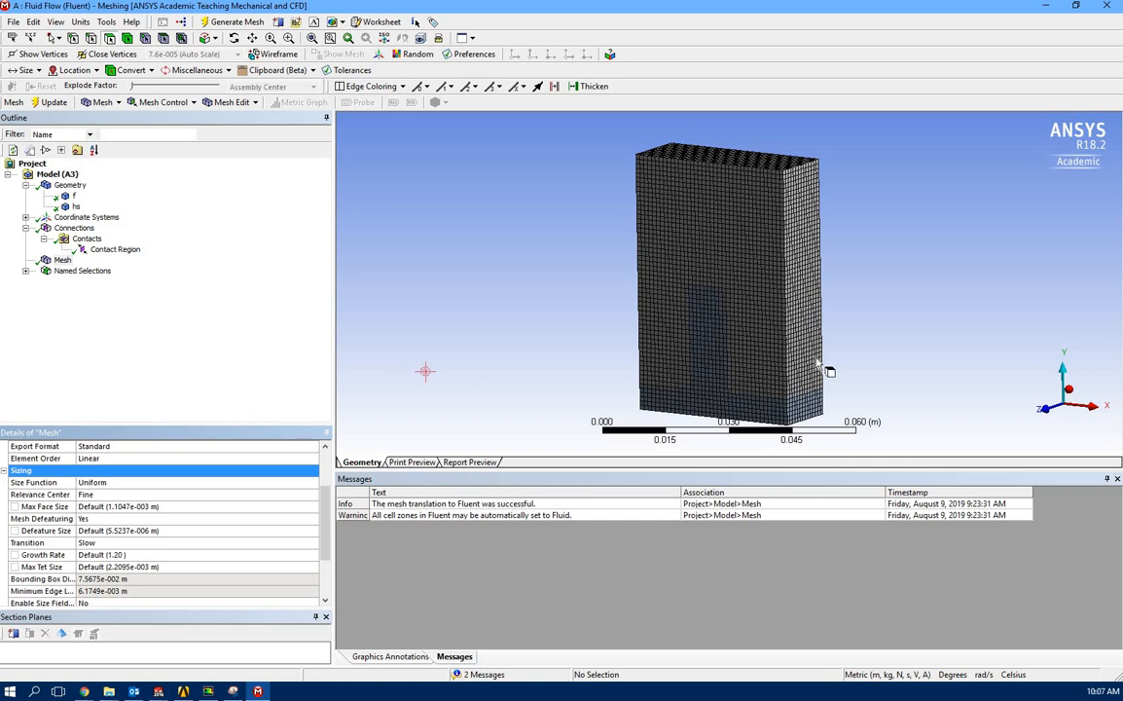
middle_drag(475, 333, 607, 324)
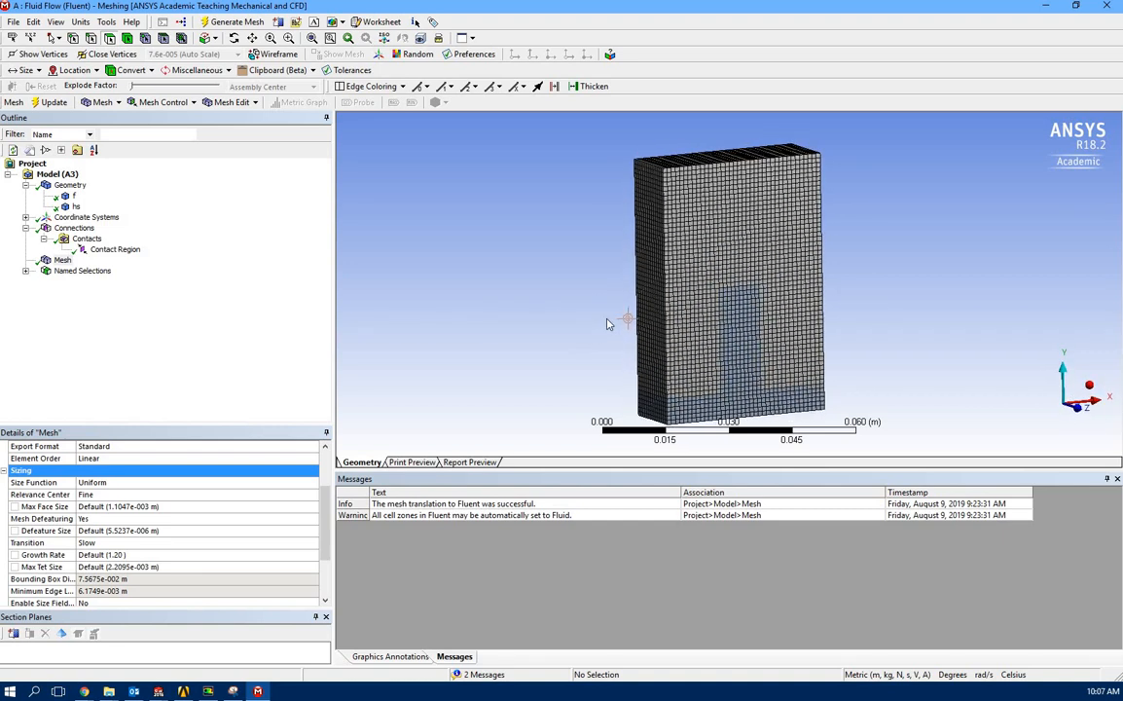
Step: Examine the FBwalls named selection, picking the front and back faces of both bodies to check which faces it covers
click(26, 271)
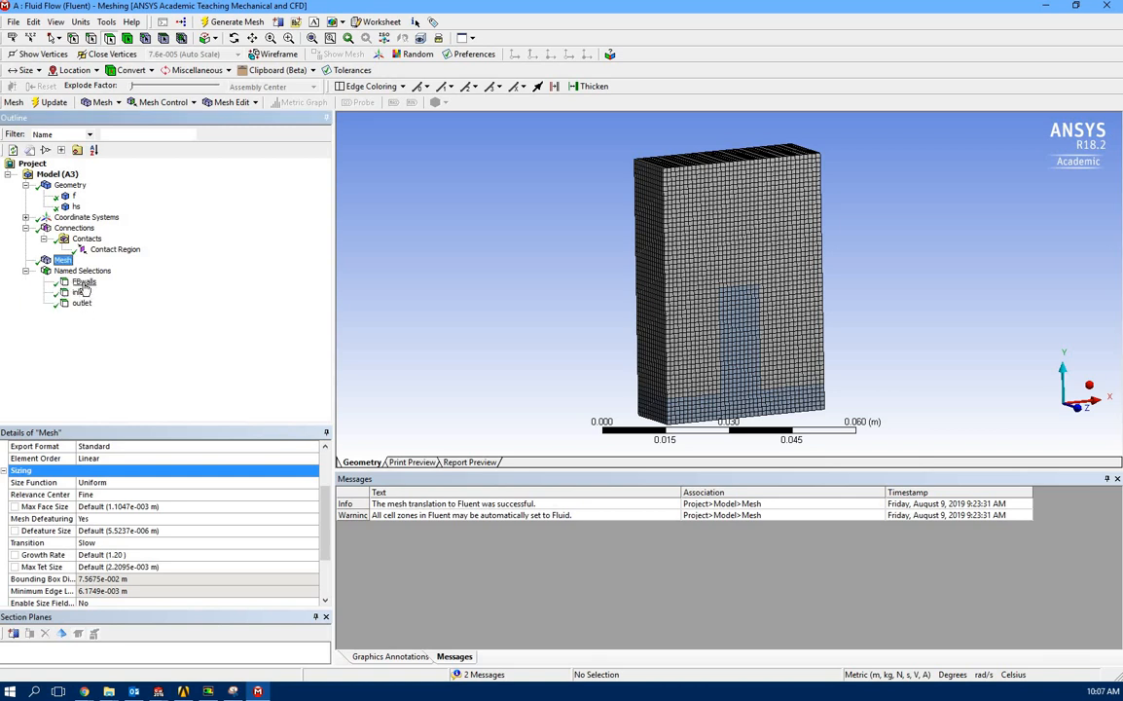
click(84, 284)
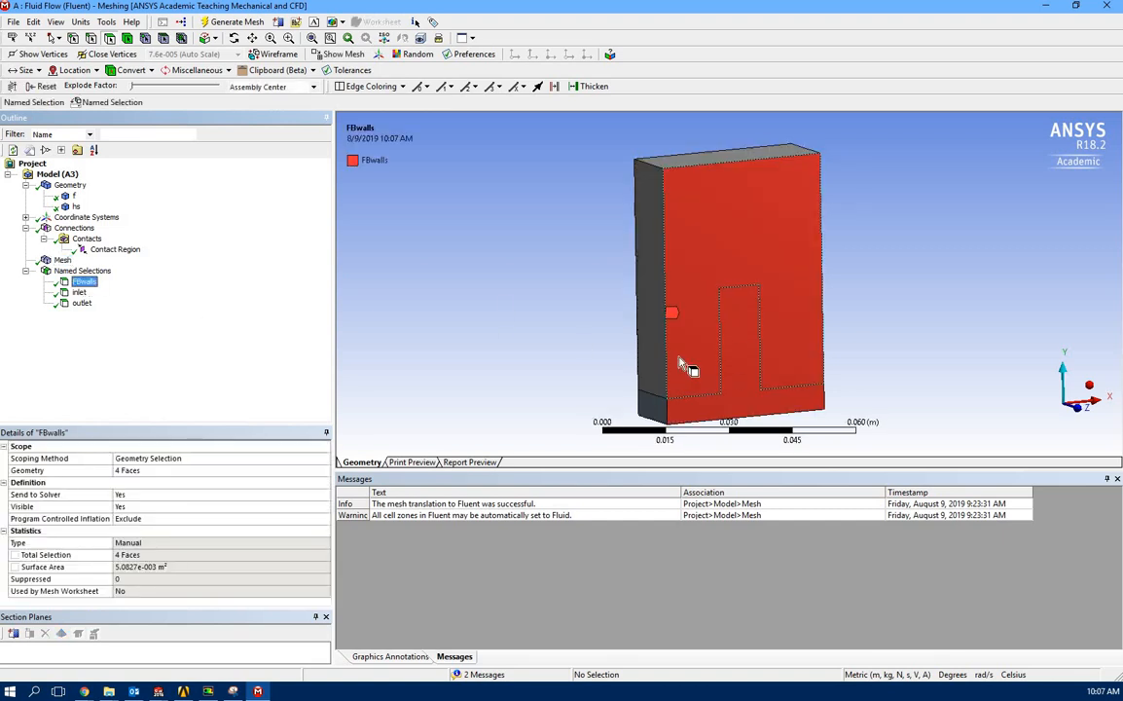
middle_drag(521, 293, 584, 321)
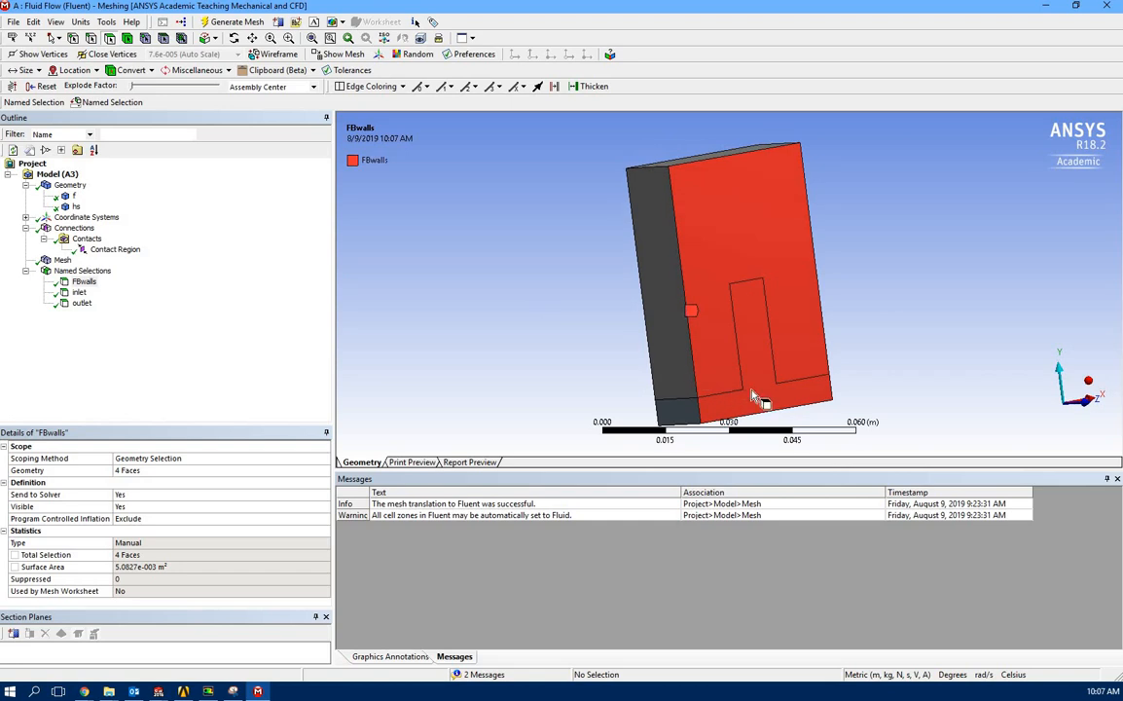
click(764, 389)
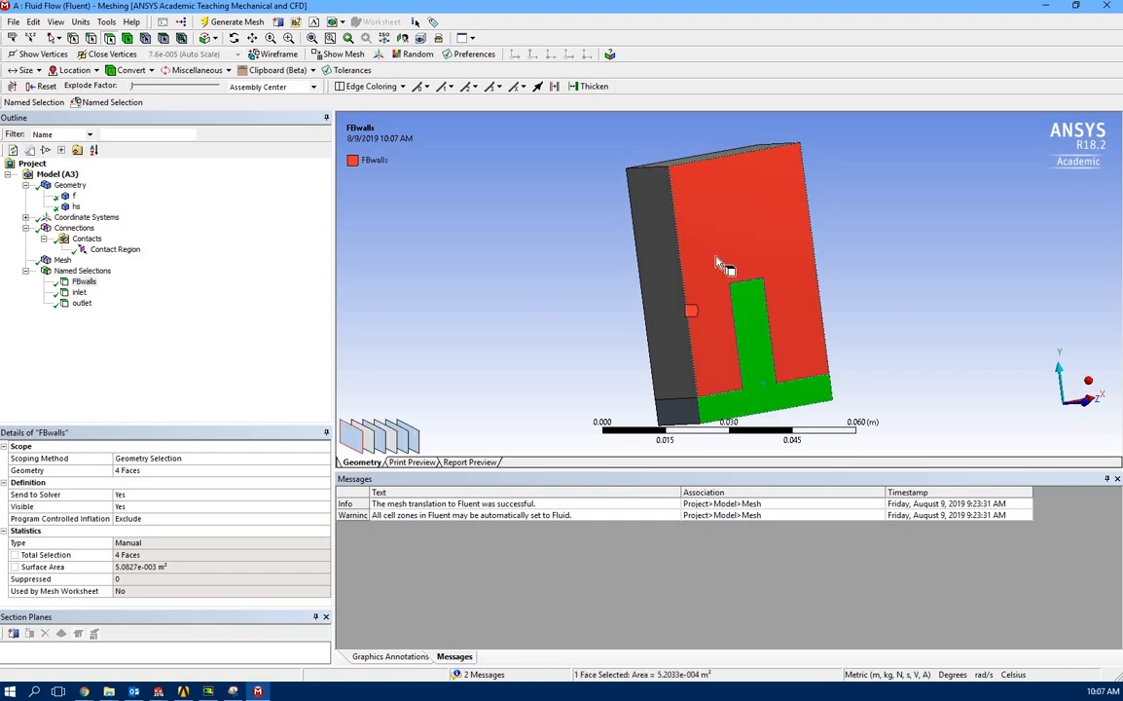
ctrl+click(755, 282)
middle_drag(756, 281, 697, 203)
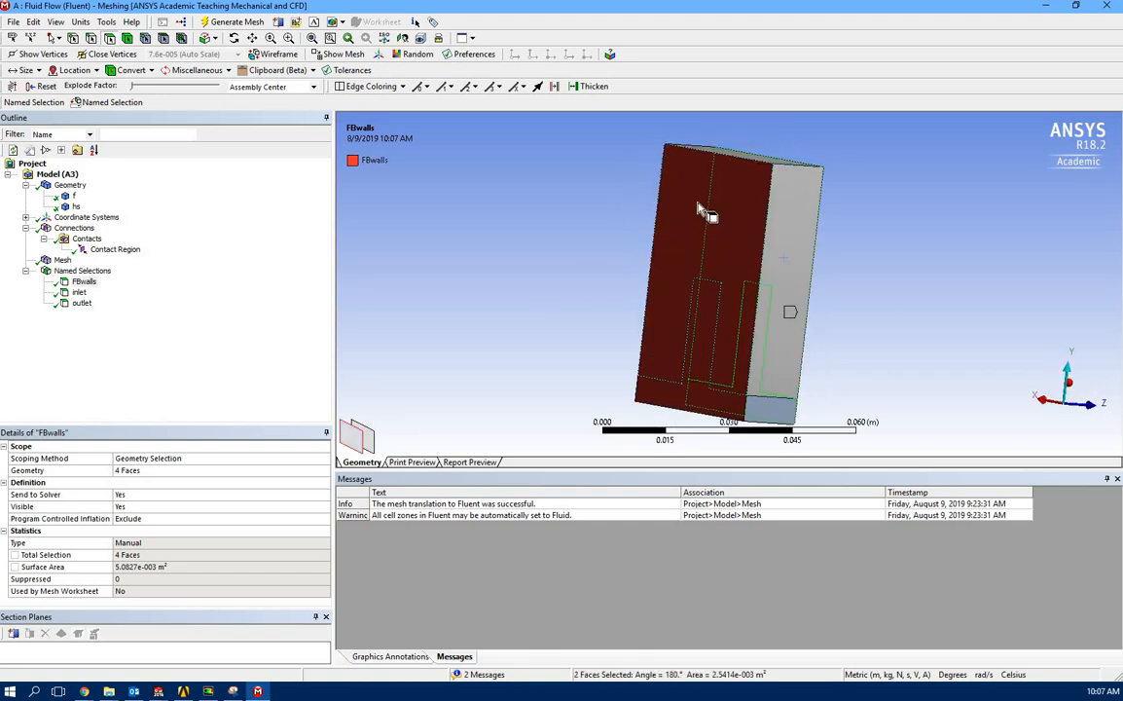
ctrl+click(697, 202)
ctrl+click(662, 402)
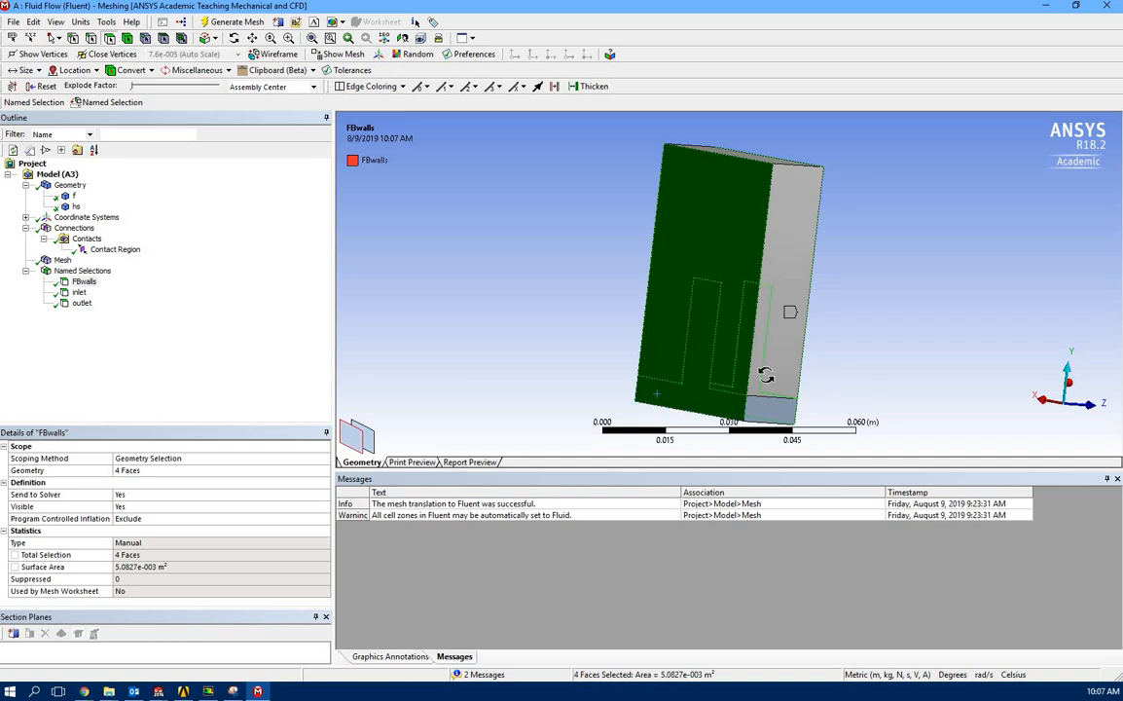
middle_drag(765, 371, 671, 291)
right_click(673, 290)
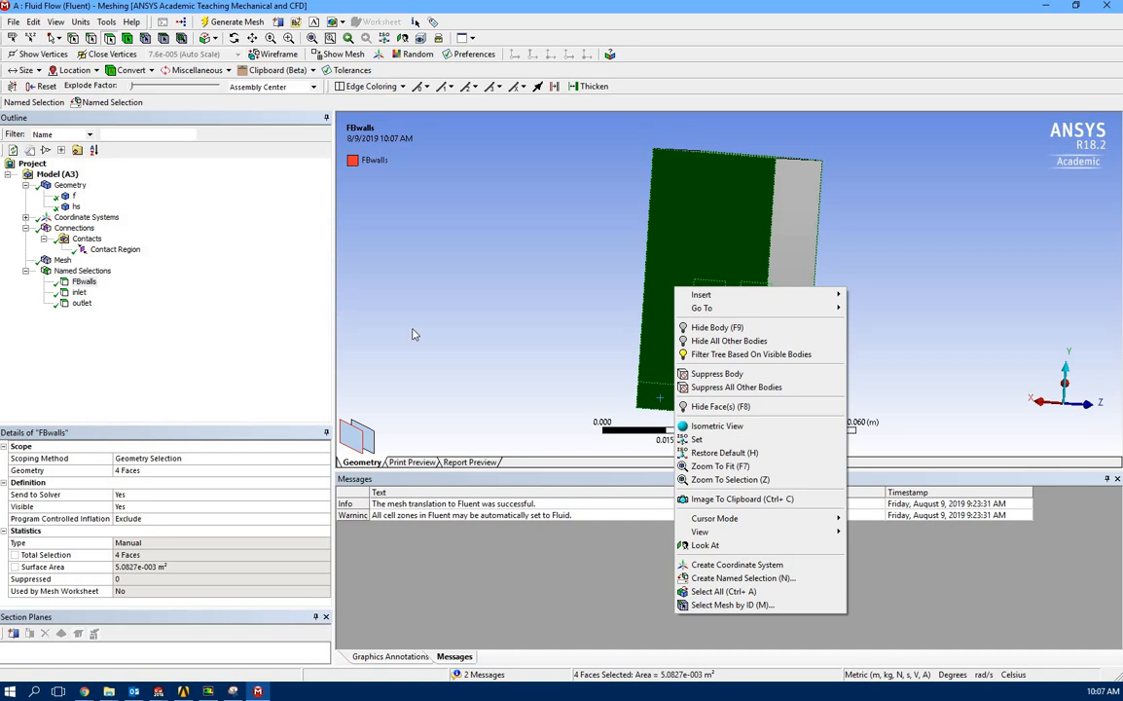
click(380, 306)
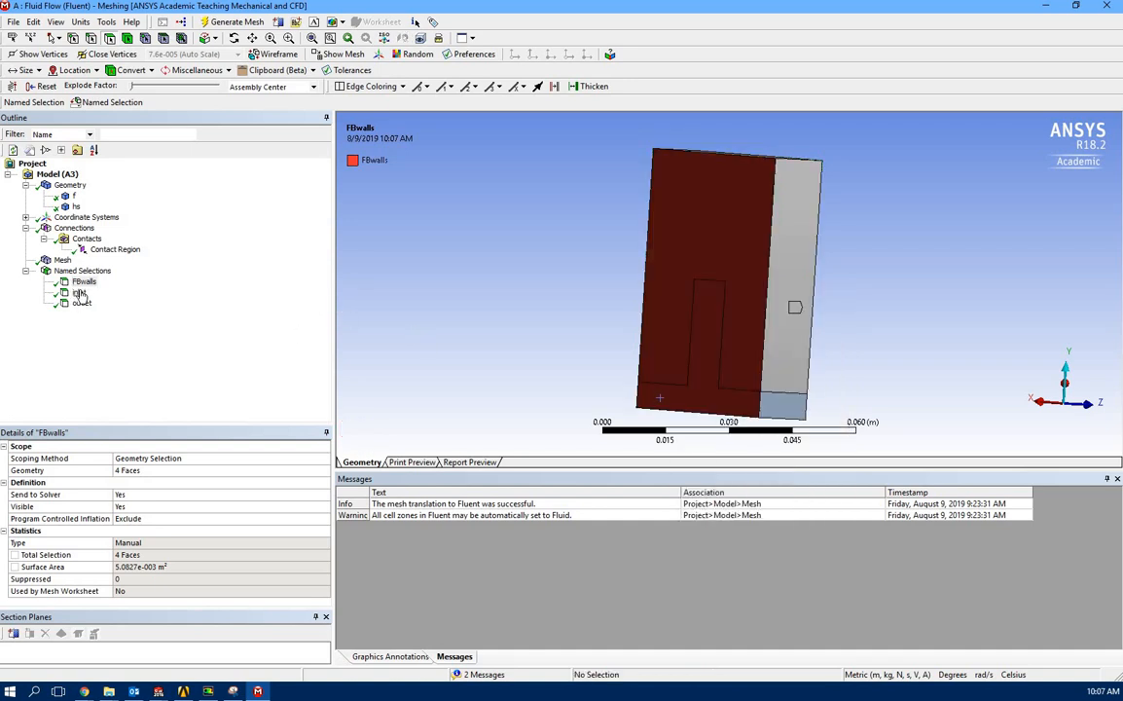
Step: Examine the inlet and outlet named selections, rotating the model to see which faces each one covers
click(79, 292)
middle_drag(831, 331, 662, 367)
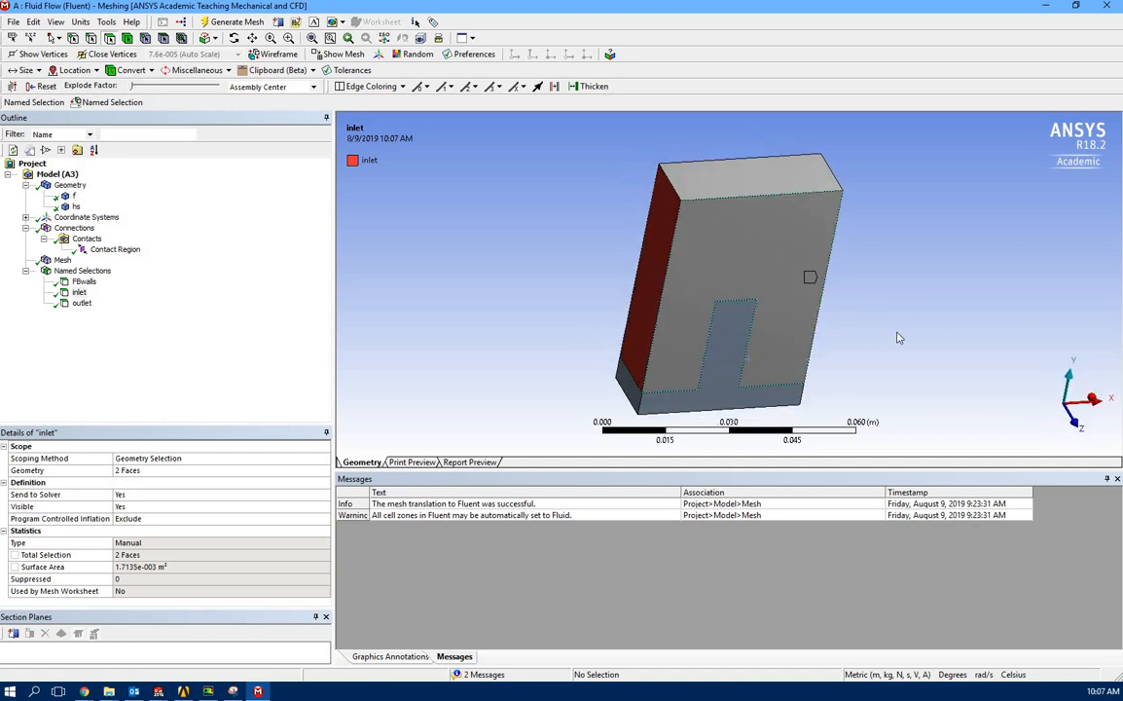
middle_drag(782, 334, 821, 345)
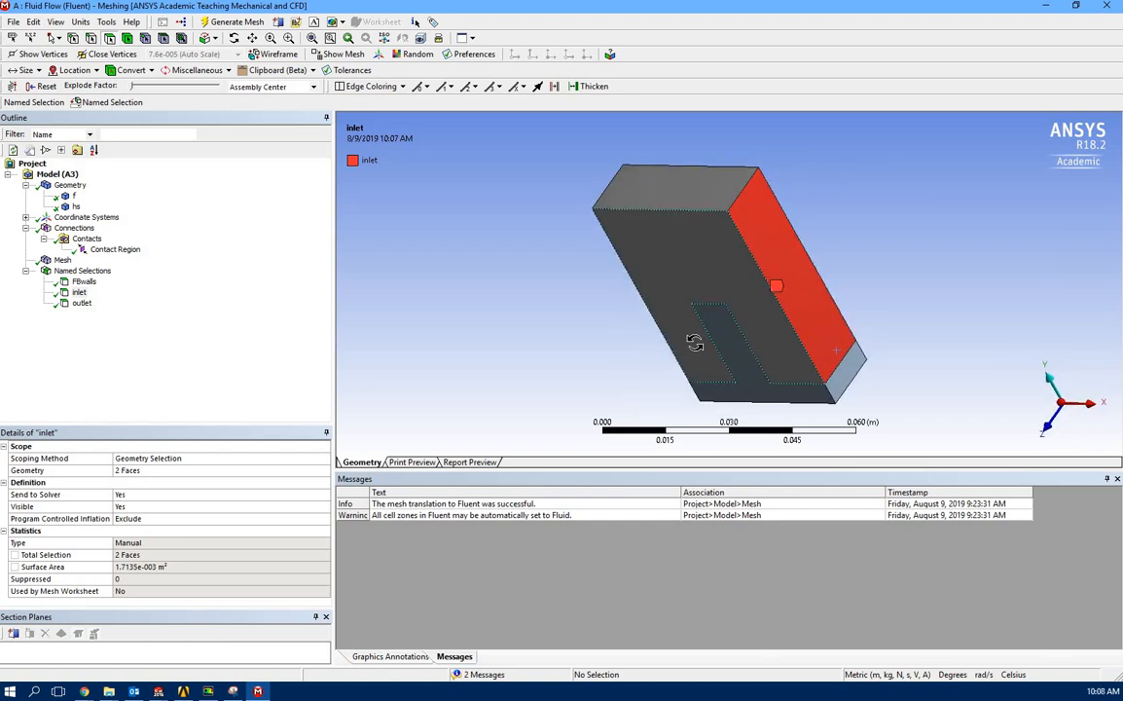
middle_drag(694, 343, 671, 321)
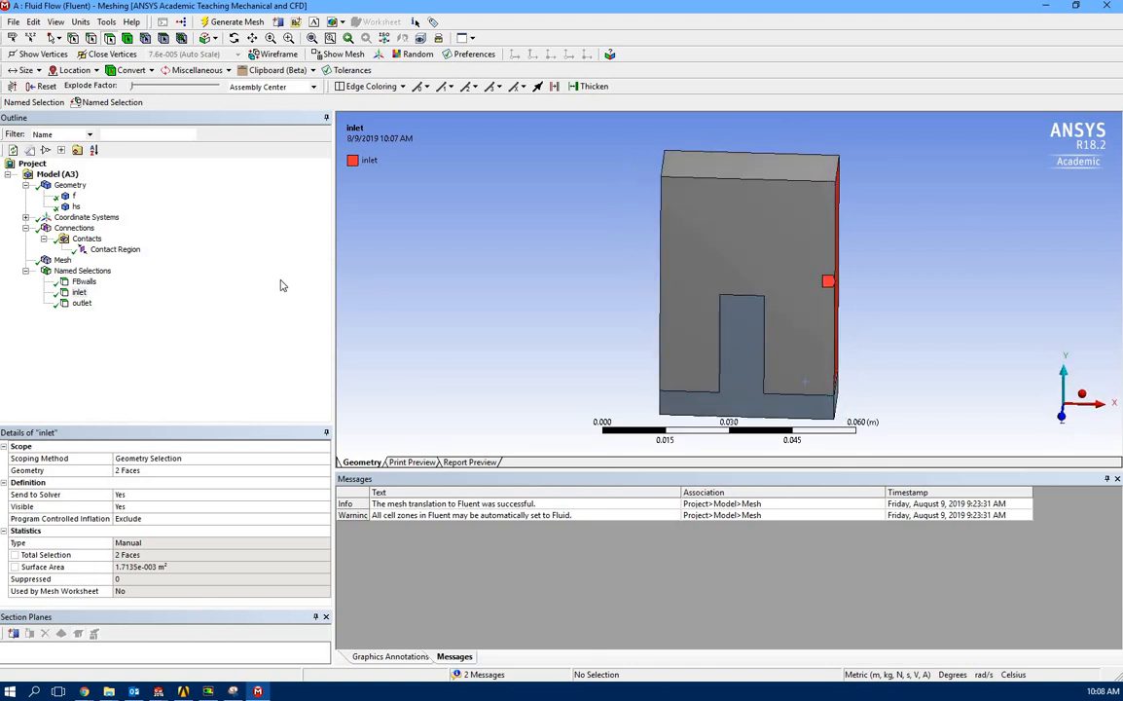
click(81, 303)
middle_drag(637, 310, 584, 273)
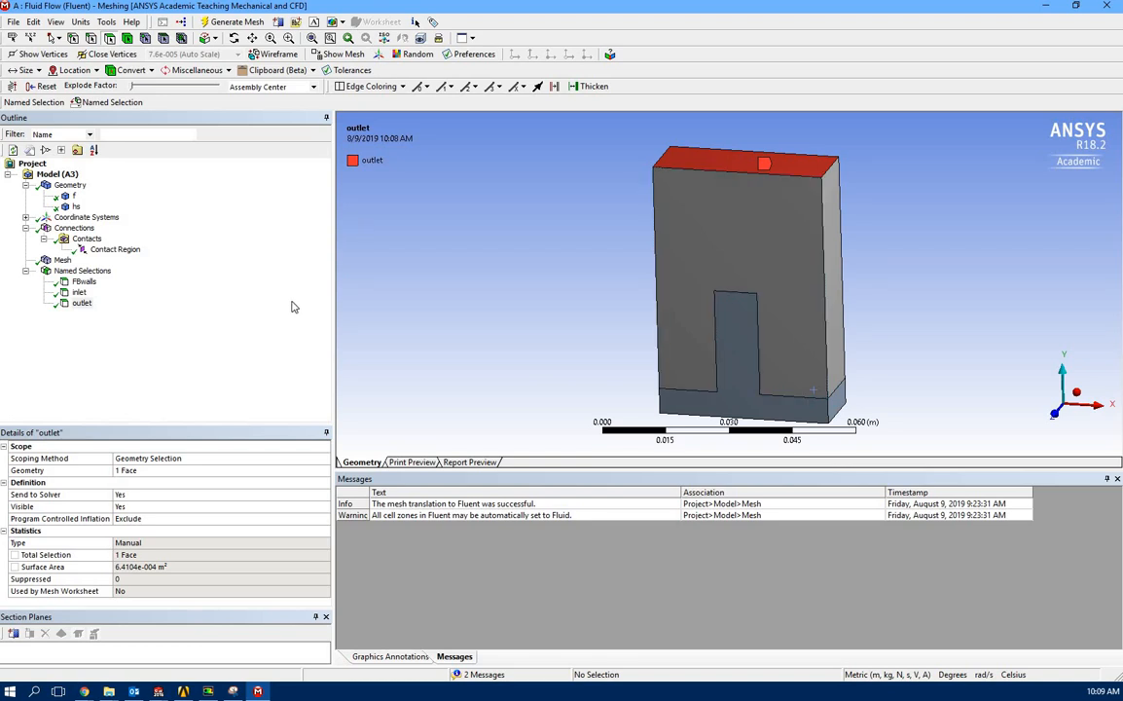
Step: Examine the Fluid/Solid material options for bodies f and hs, leaving both settings as they are
click(68, 197)
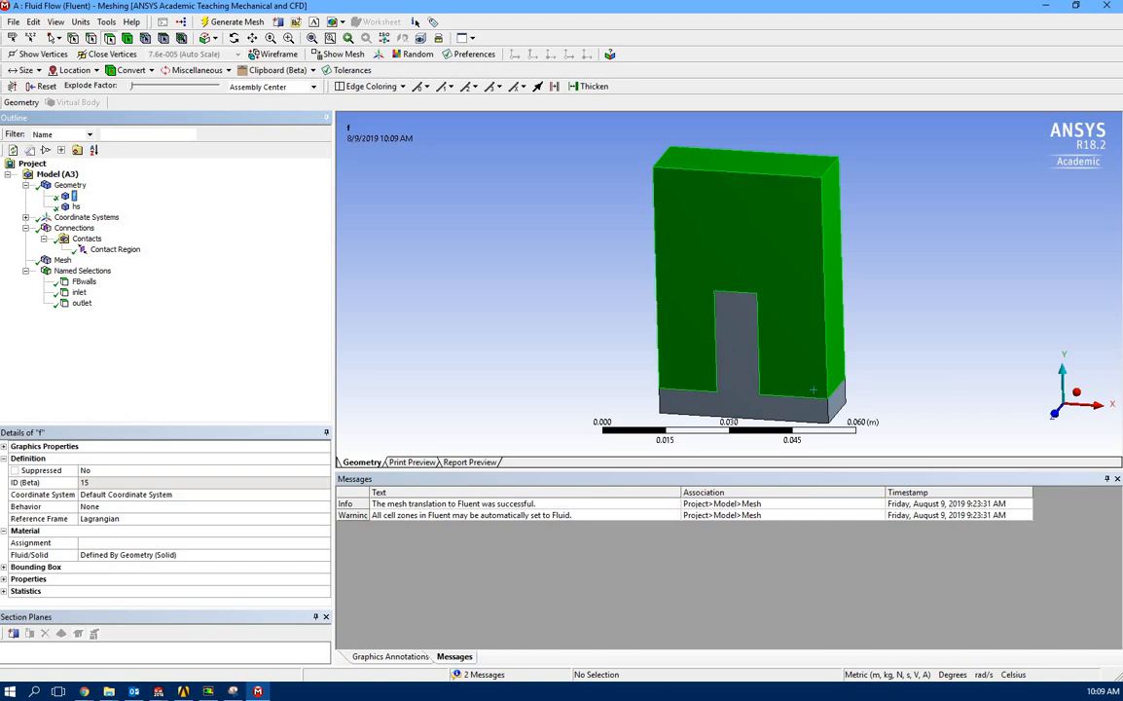
click(325, 557)
click(325, 555)
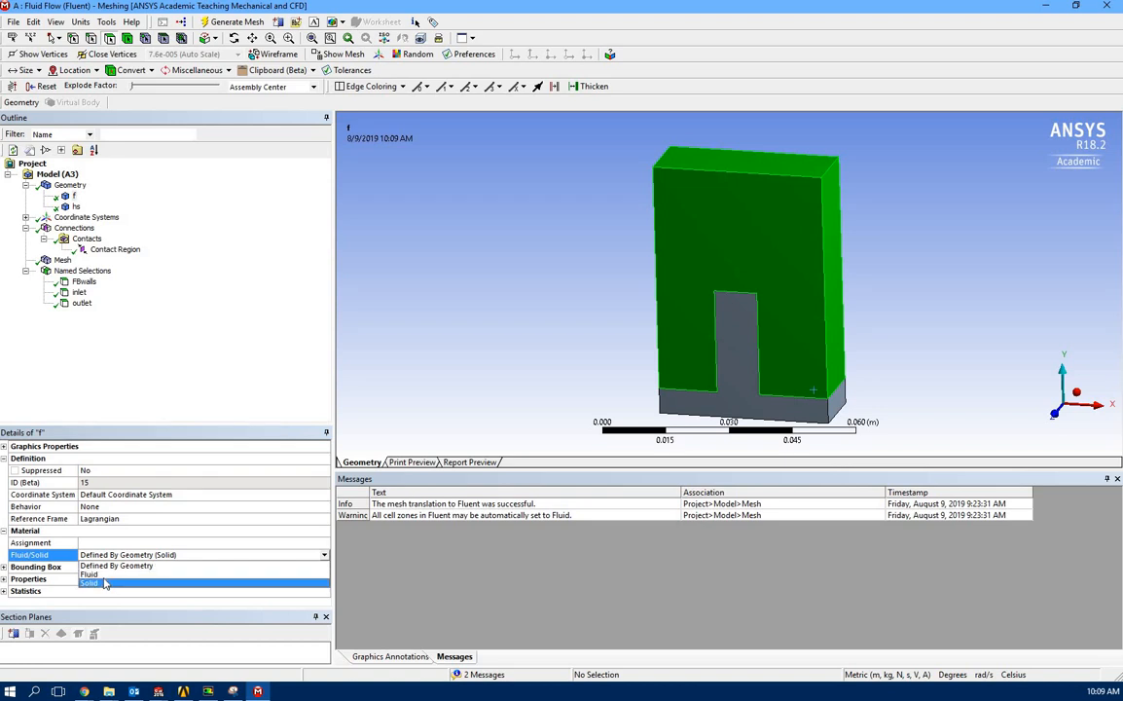
click(73, 210)
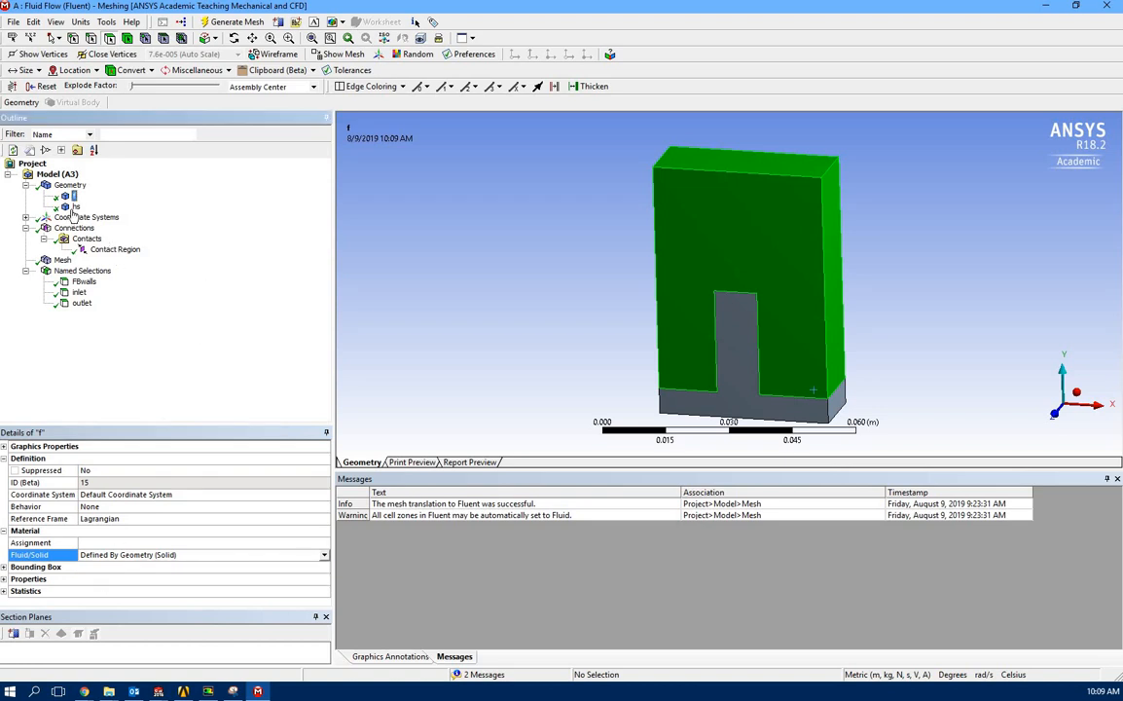
click(73, 208)
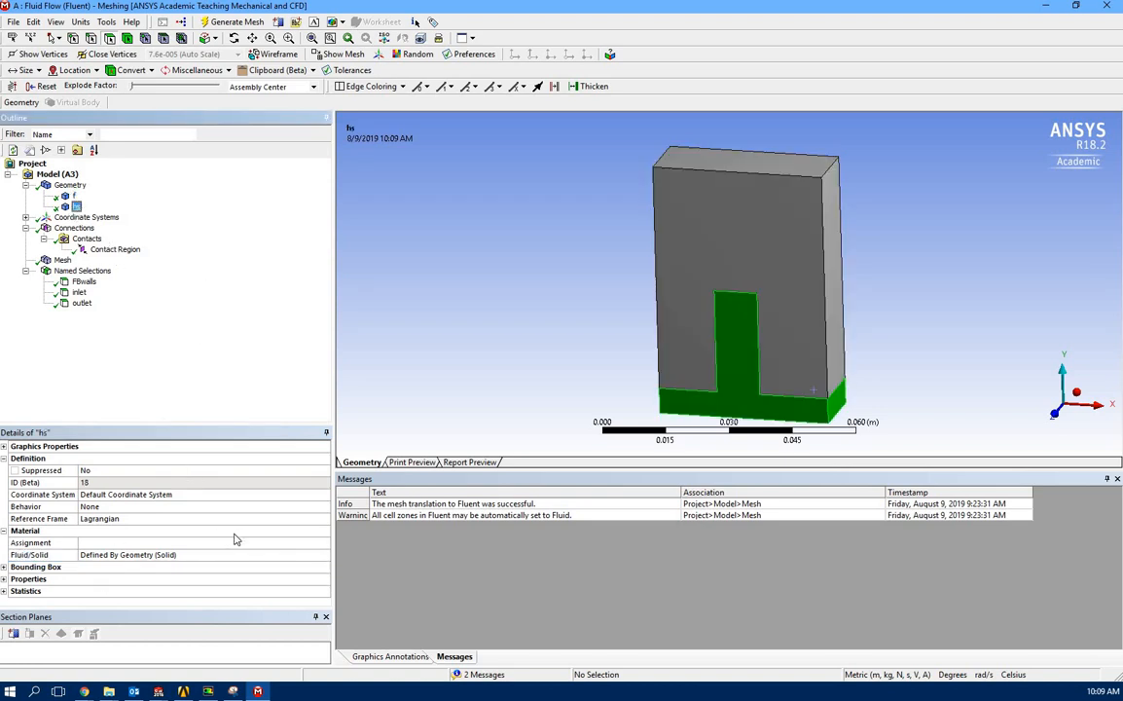
click(326, 556)
click(326, 557)
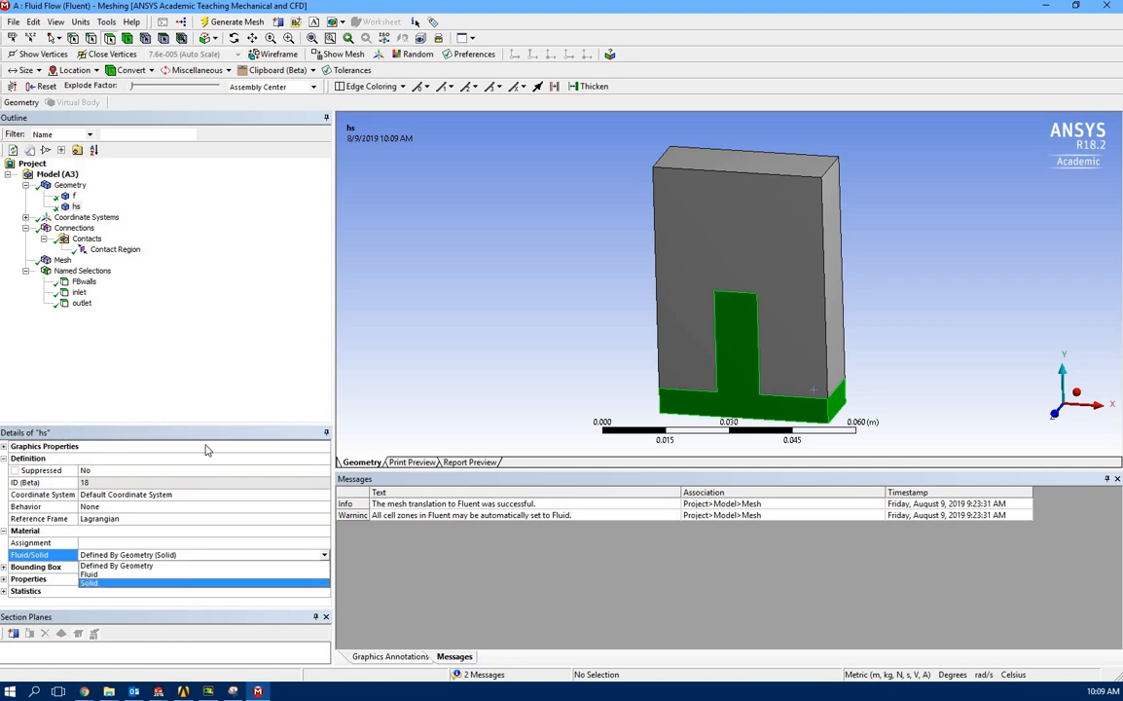
click(231, 409)
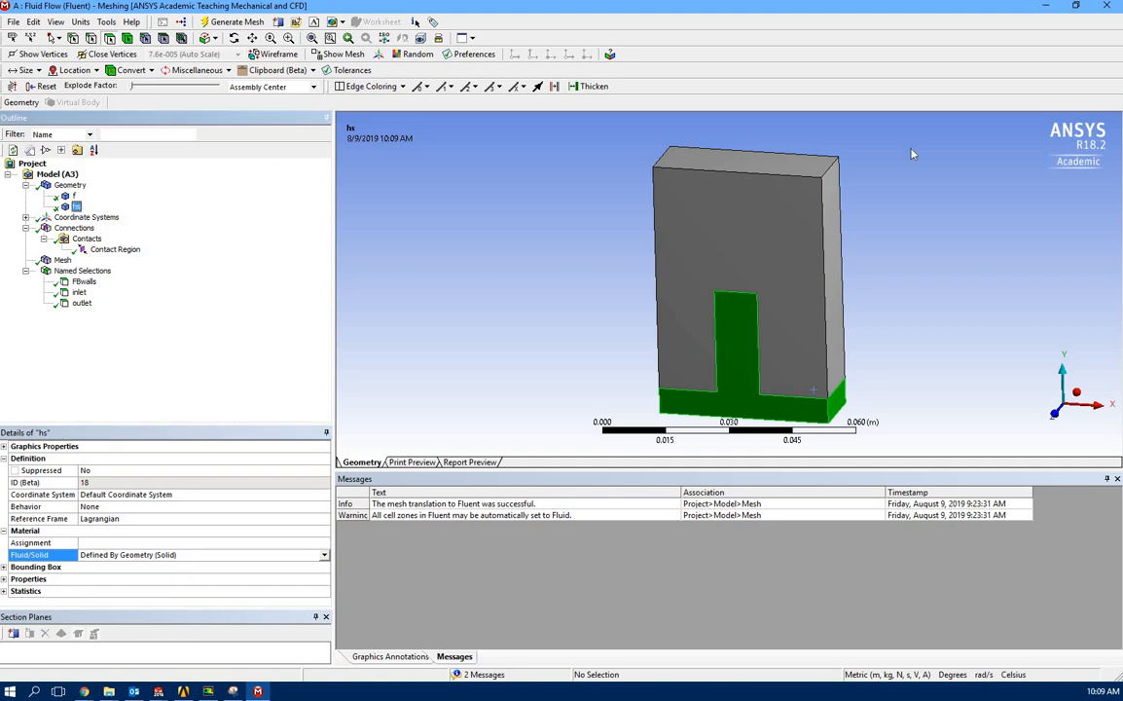
Step: Leave the meshing session and launch Fluent from the Setup cell with double precision and 4 parallel processes
click(1109, 8)
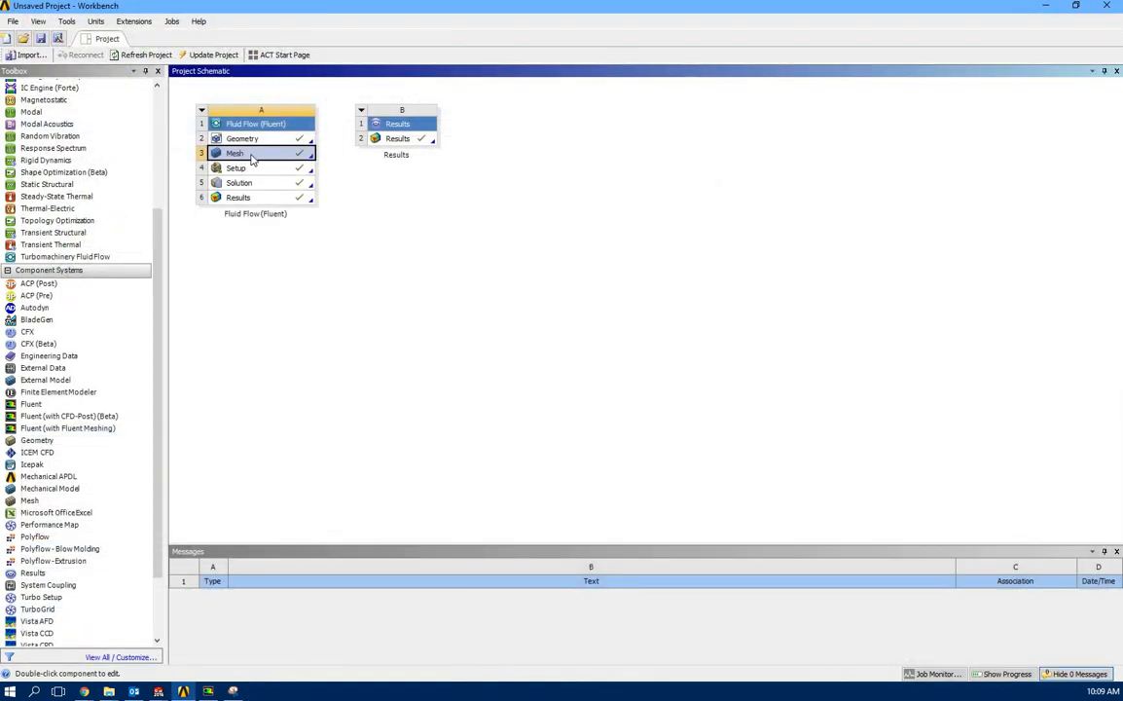
double_click(238, 169)
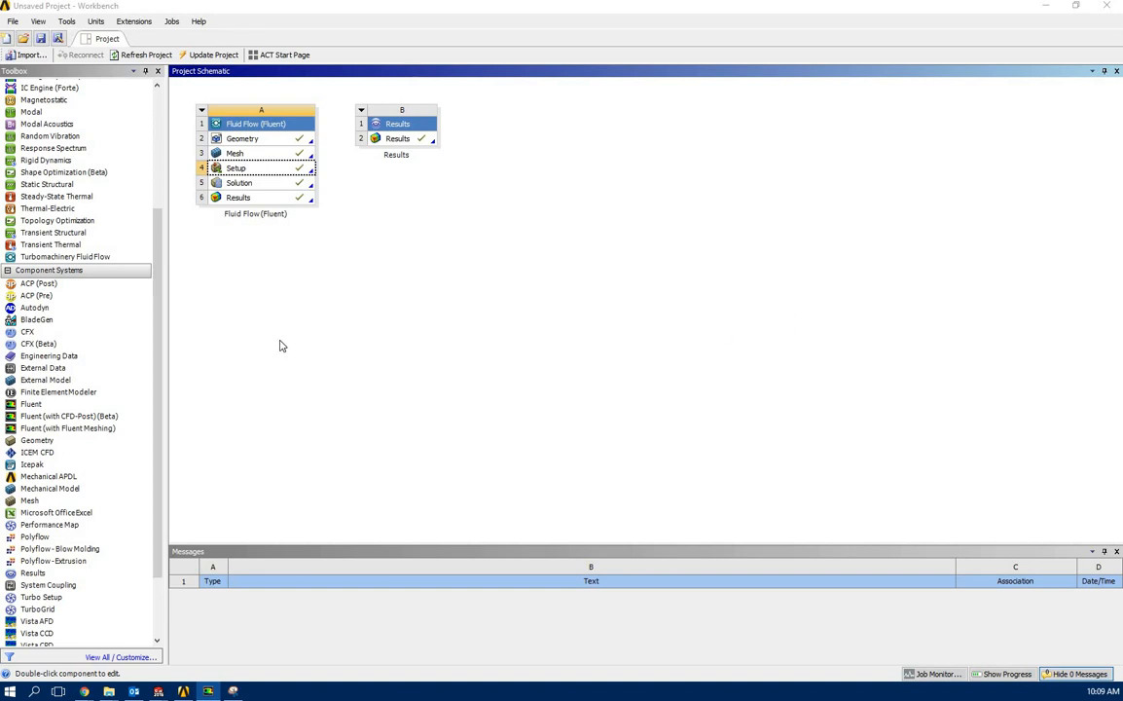
double_click(248, 171)
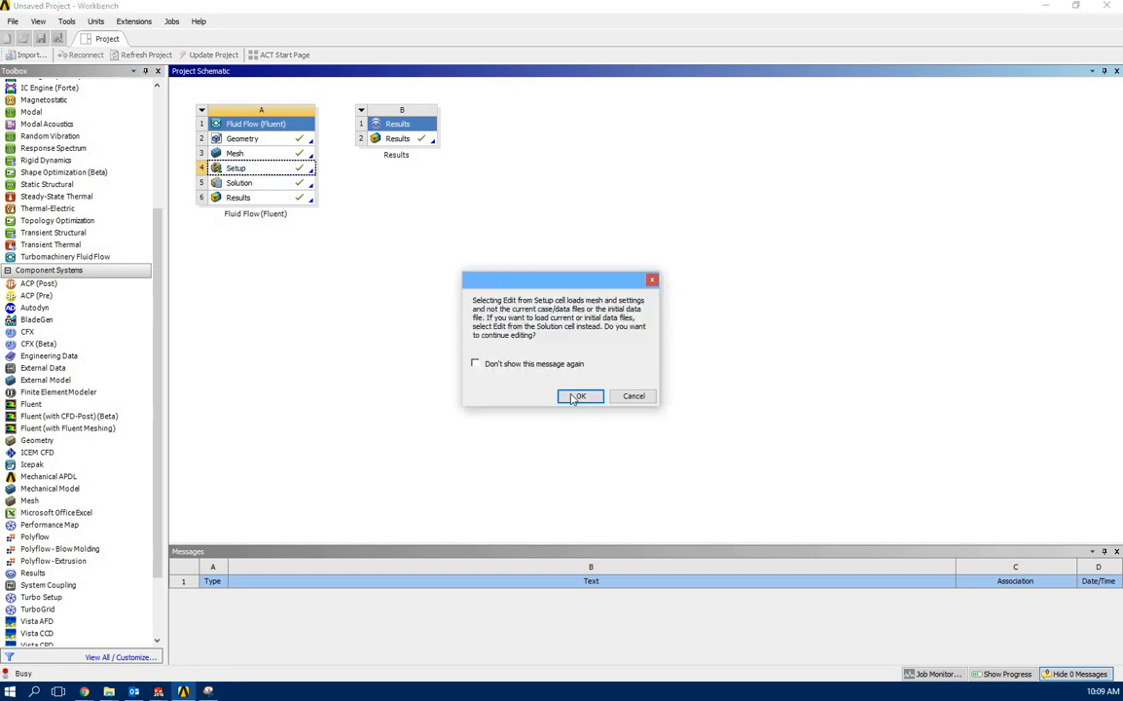
click(573, 396)
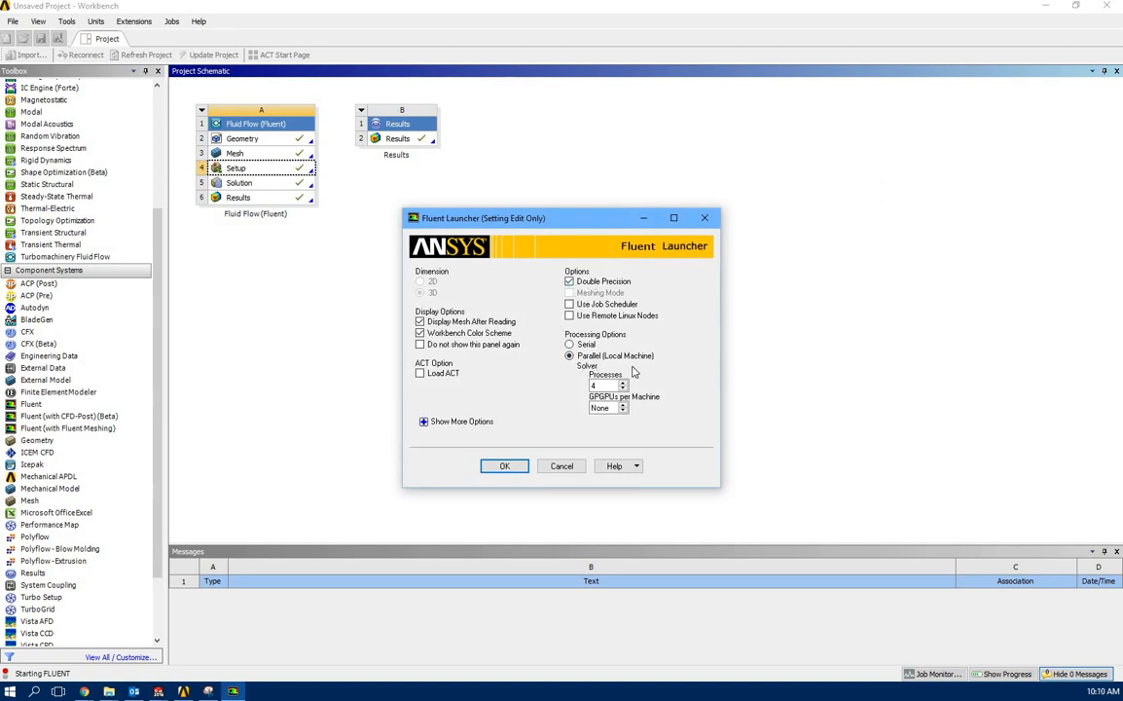
click(504, 467)
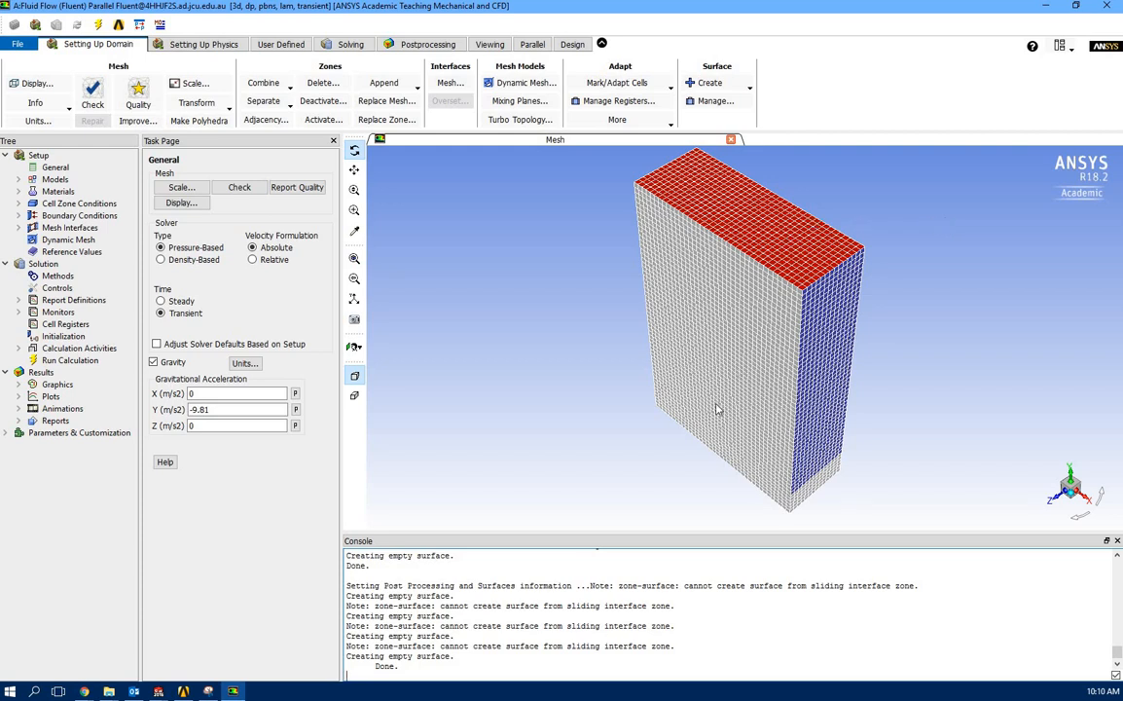
Step: Inspect the loaded mesh and the zones under Boundary Conditions, locating fbwalls-hs on the model
drag(716, 410, 723, 460)
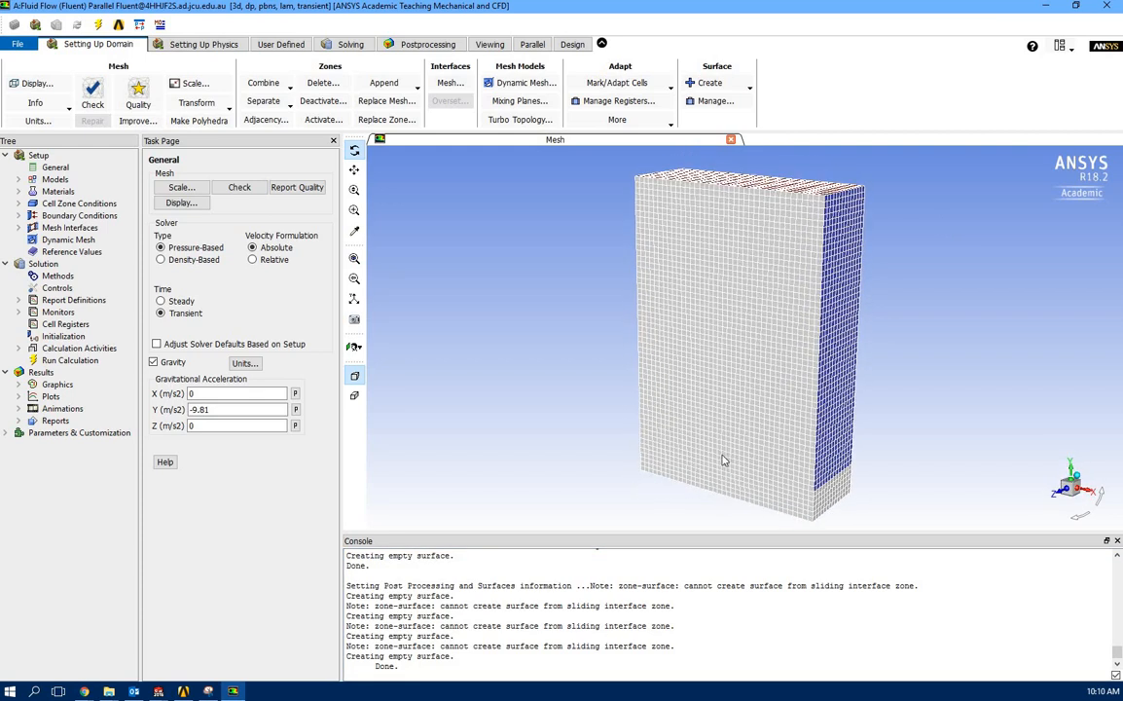
right_click(722, 465)
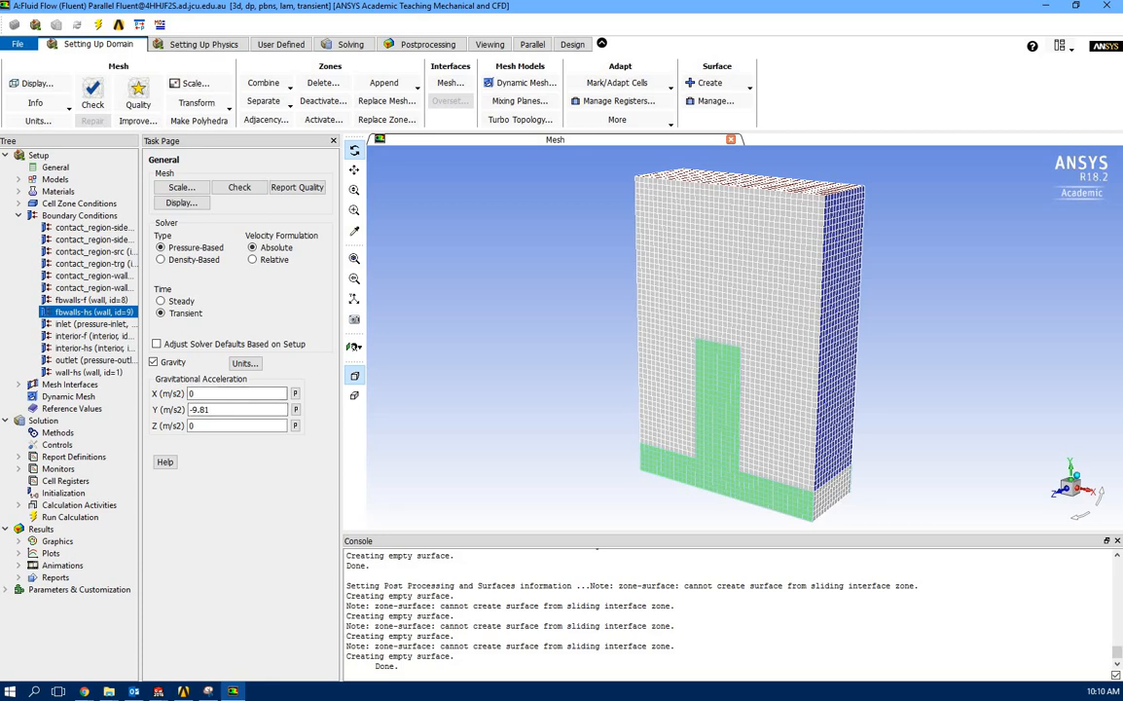
click(19, 216)
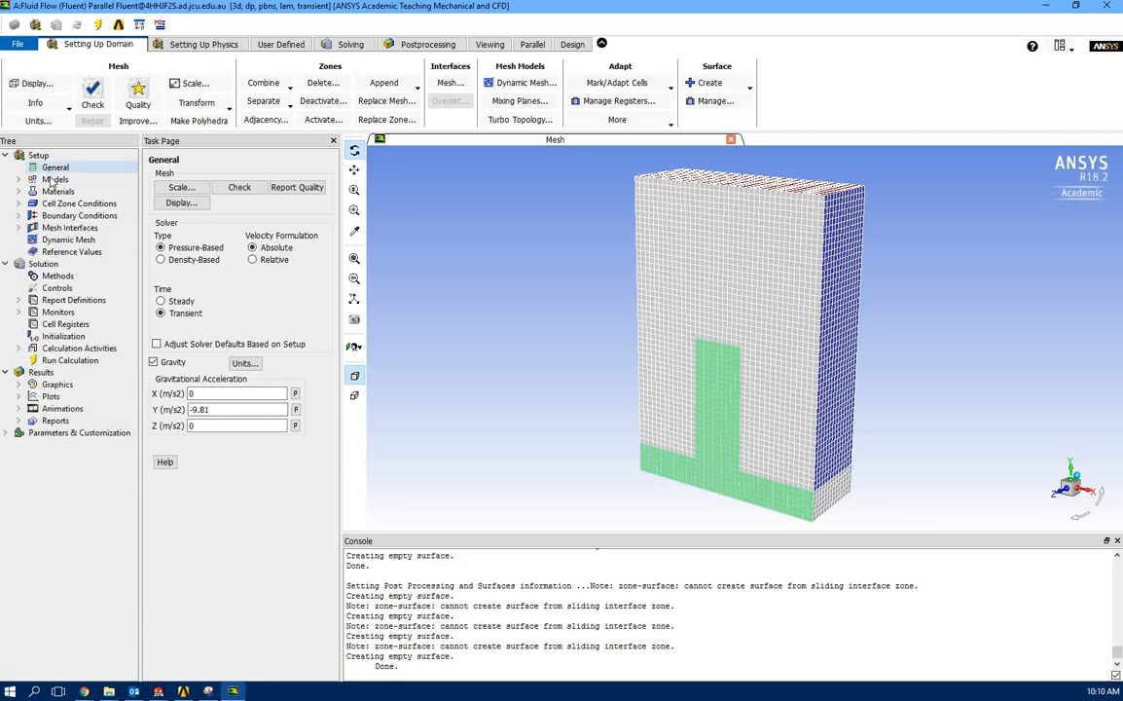
Step: Review the physics models and check the Energy Equation setting, keeping it enabled
double_click(52, 181)
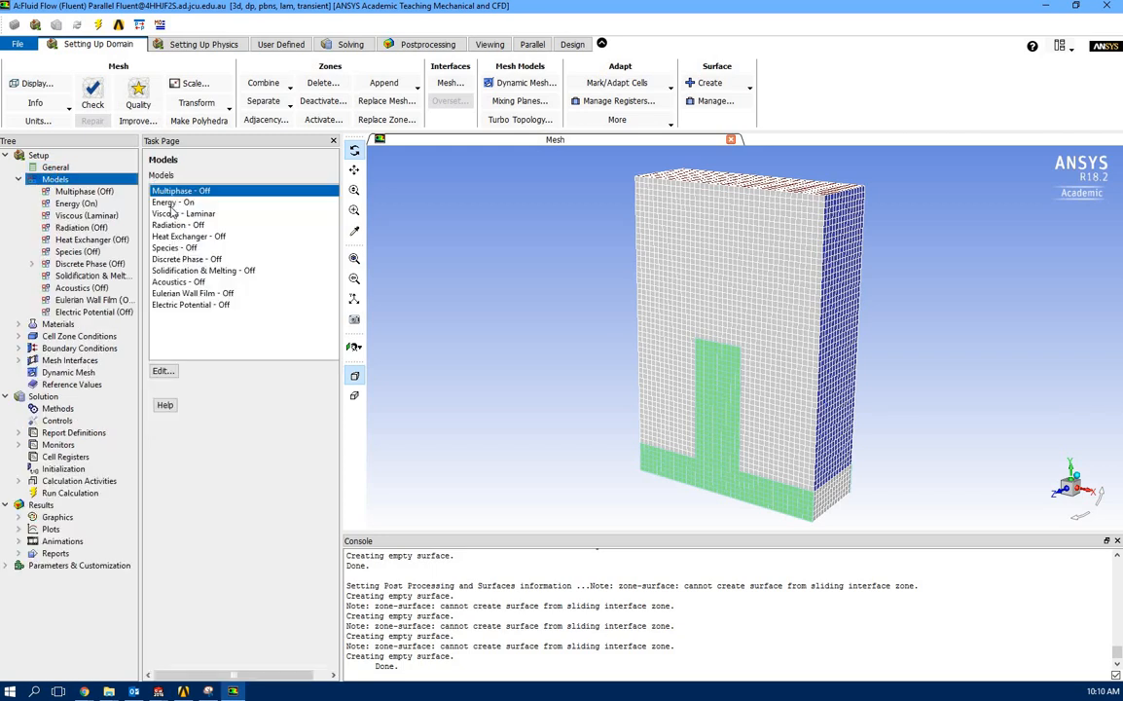
double_click(172, 203)
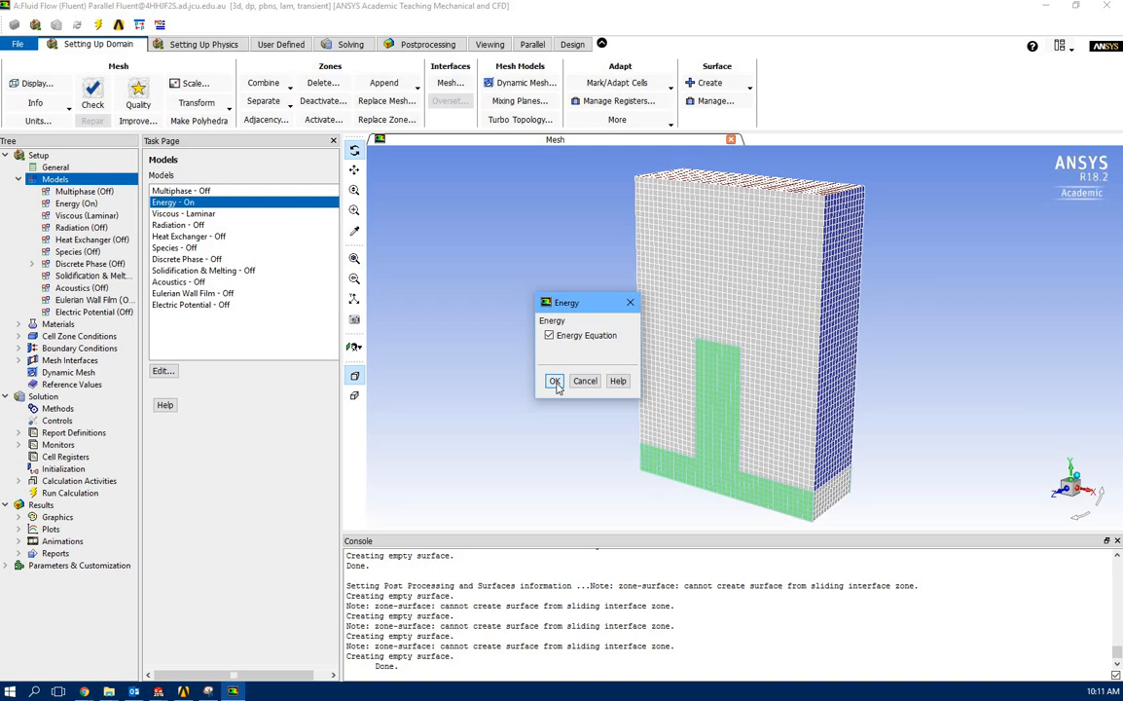
click(555, 381)
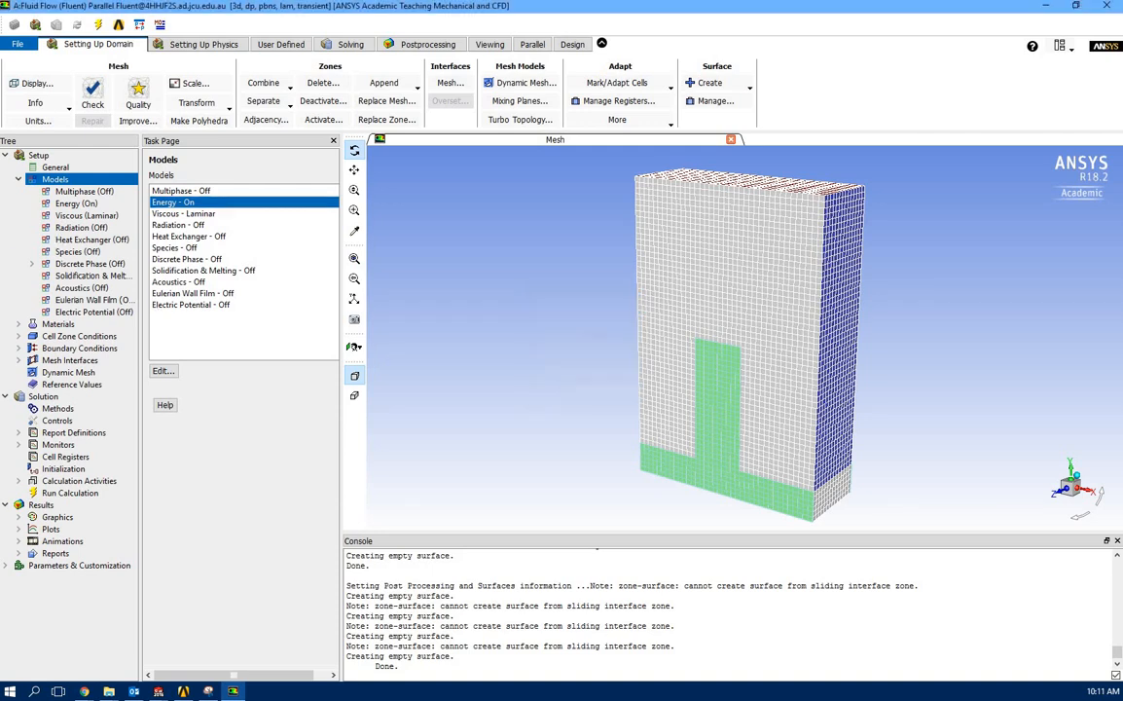
click(21, 181)
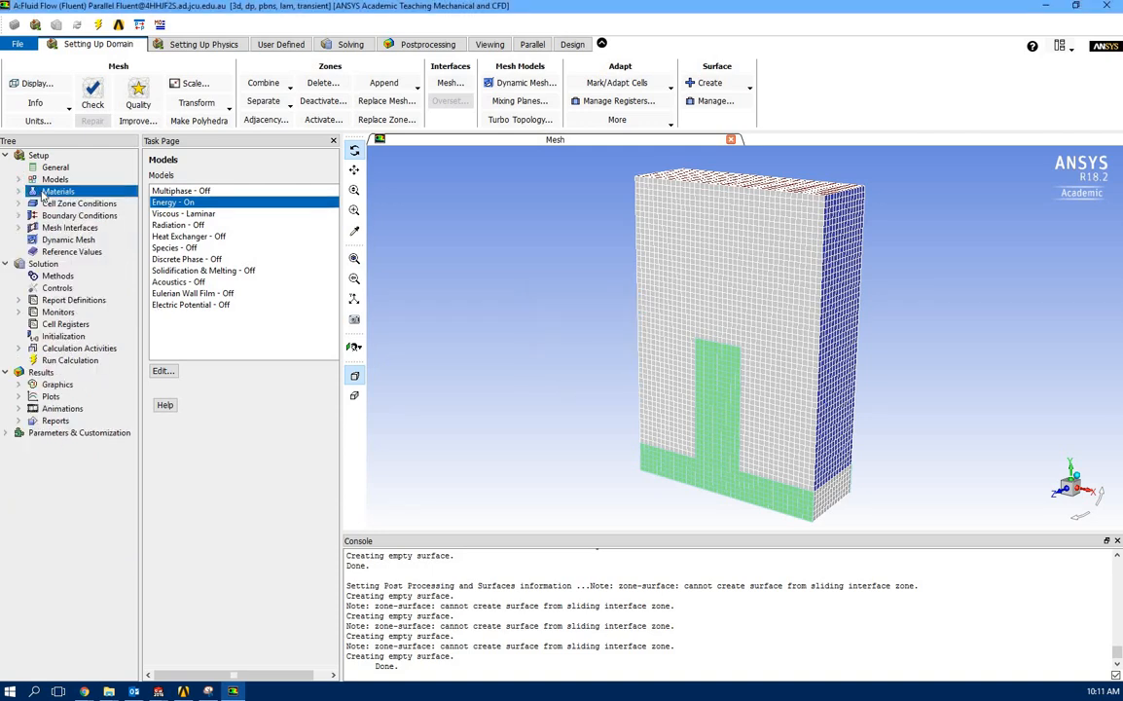
Step: Review the air material's properties and density options, keeping incompressible-ideal-gas as the density method
double_click(46, 192)
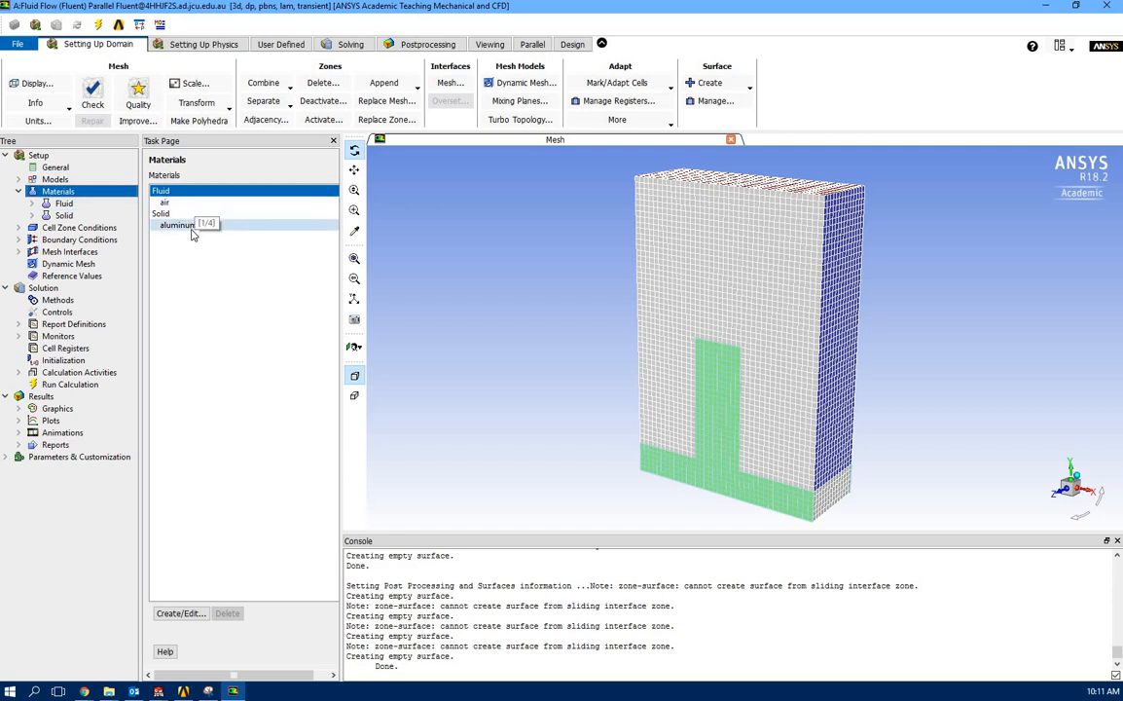
double_click(188, 205)
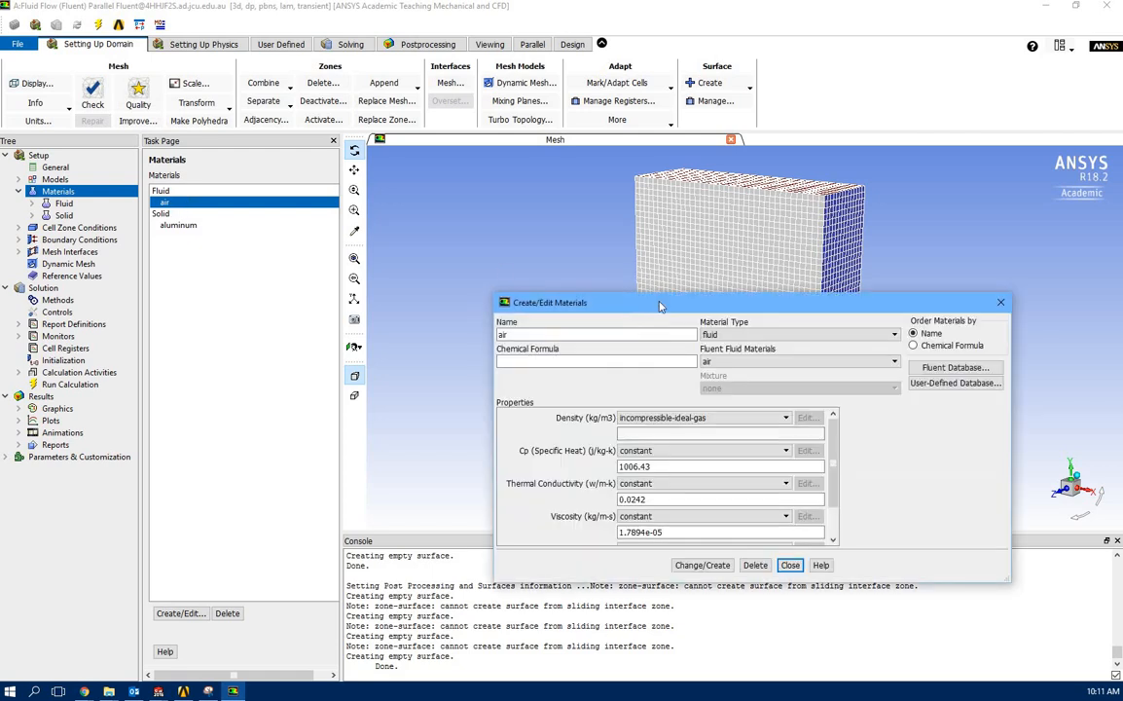
drag(659, 307, 640, 96)
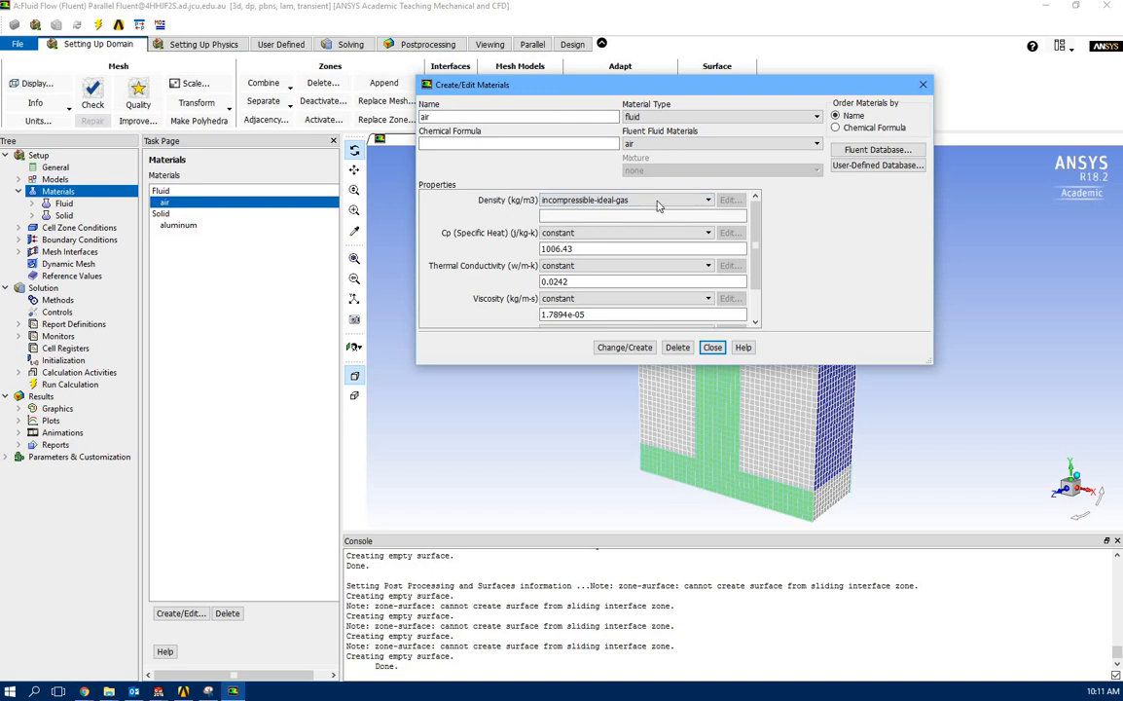
click(658, 200)
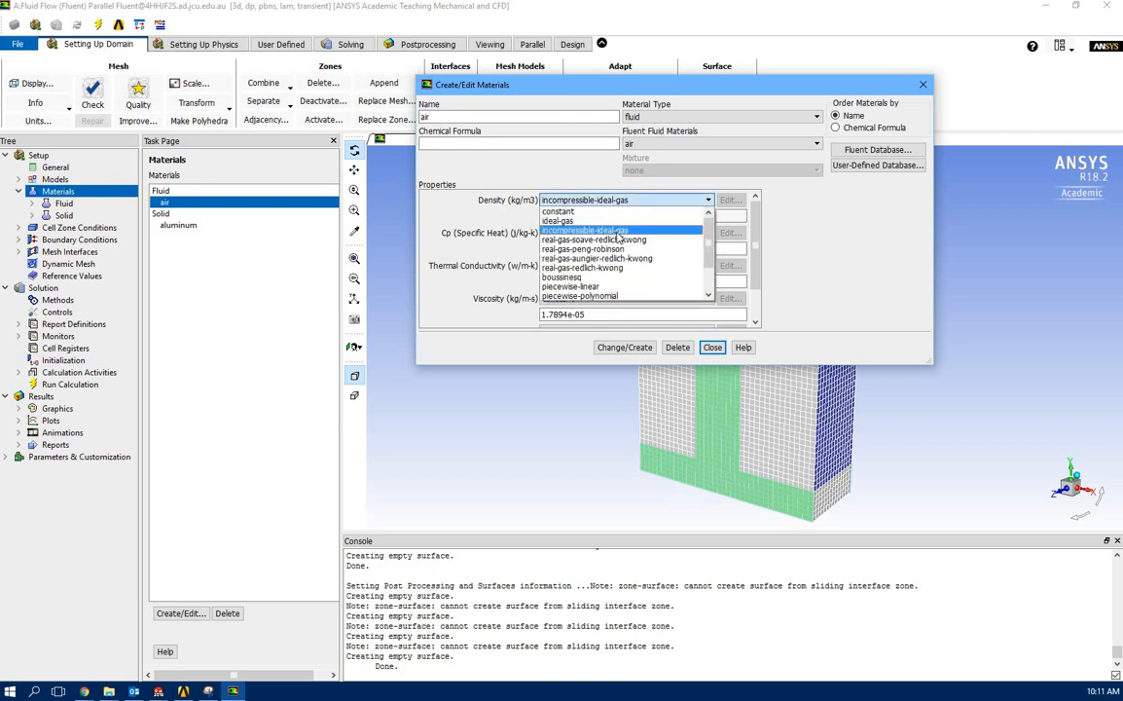
click(615, 230)
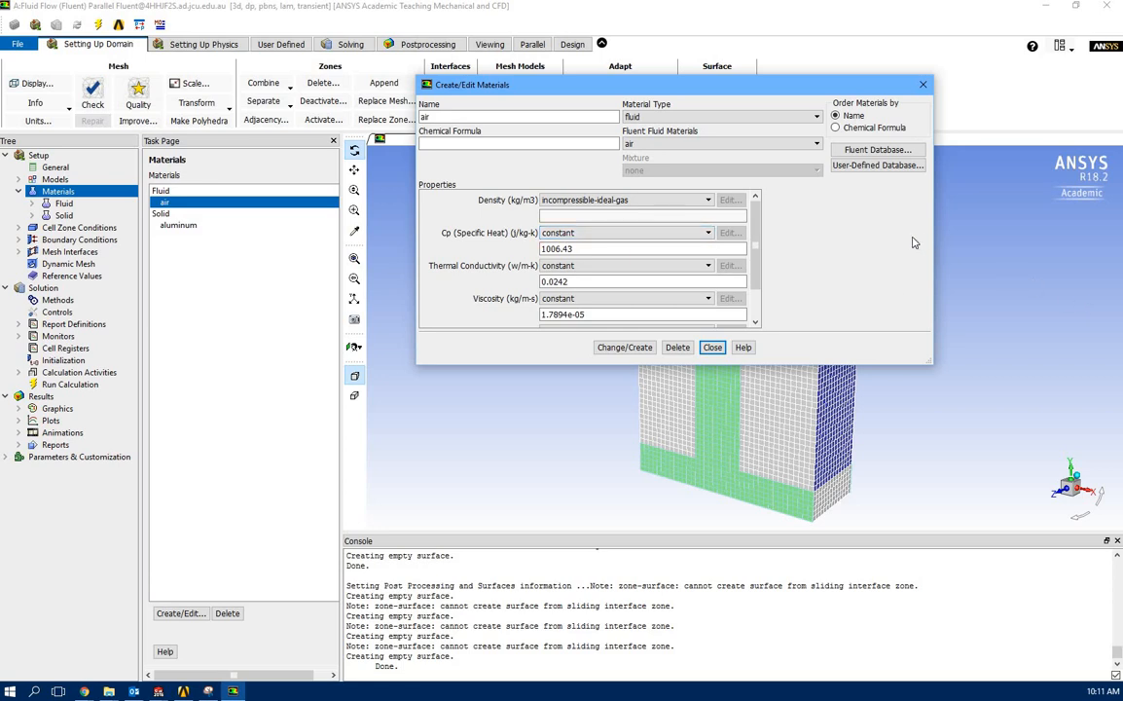
click(714, 348)
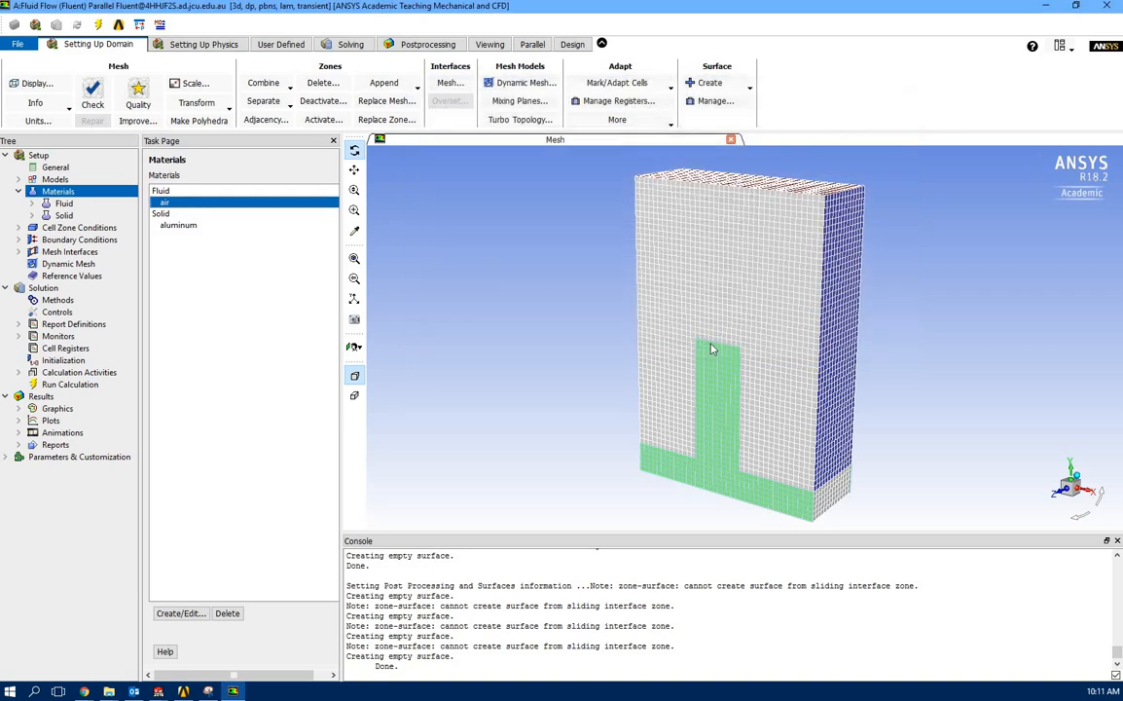
click(20, 193)
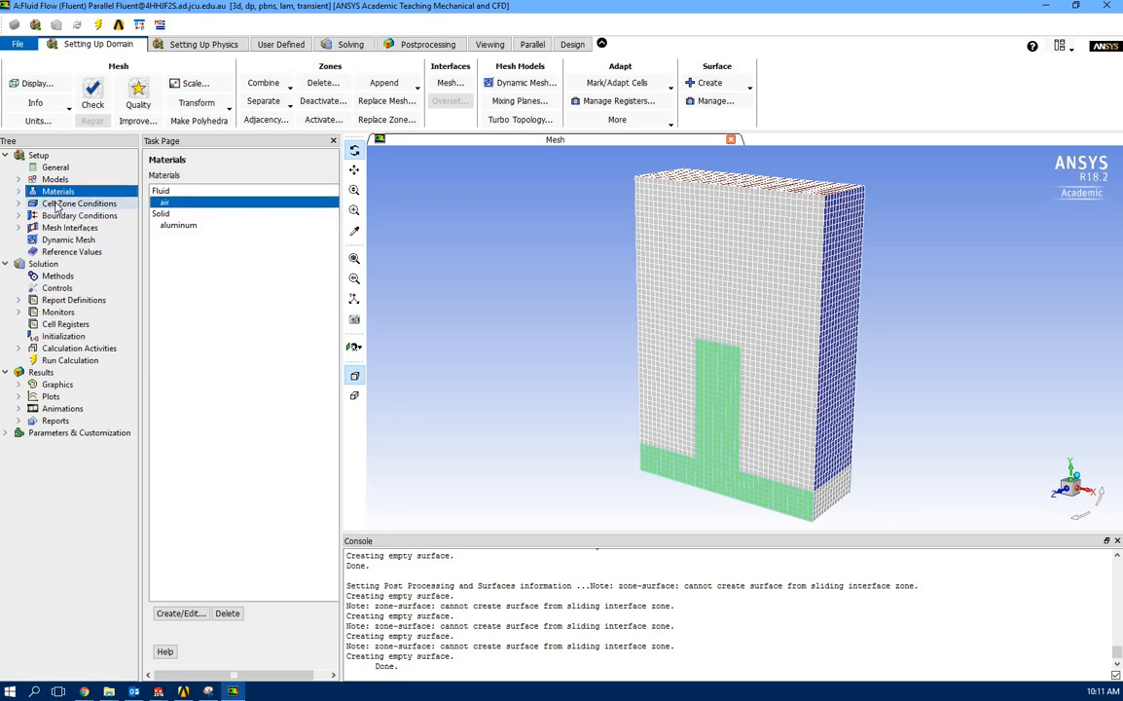
Step: Review the cell zone conditions of fluid zone f, keeping fluid as its type and checking its assigned material
double_click(56, 204)
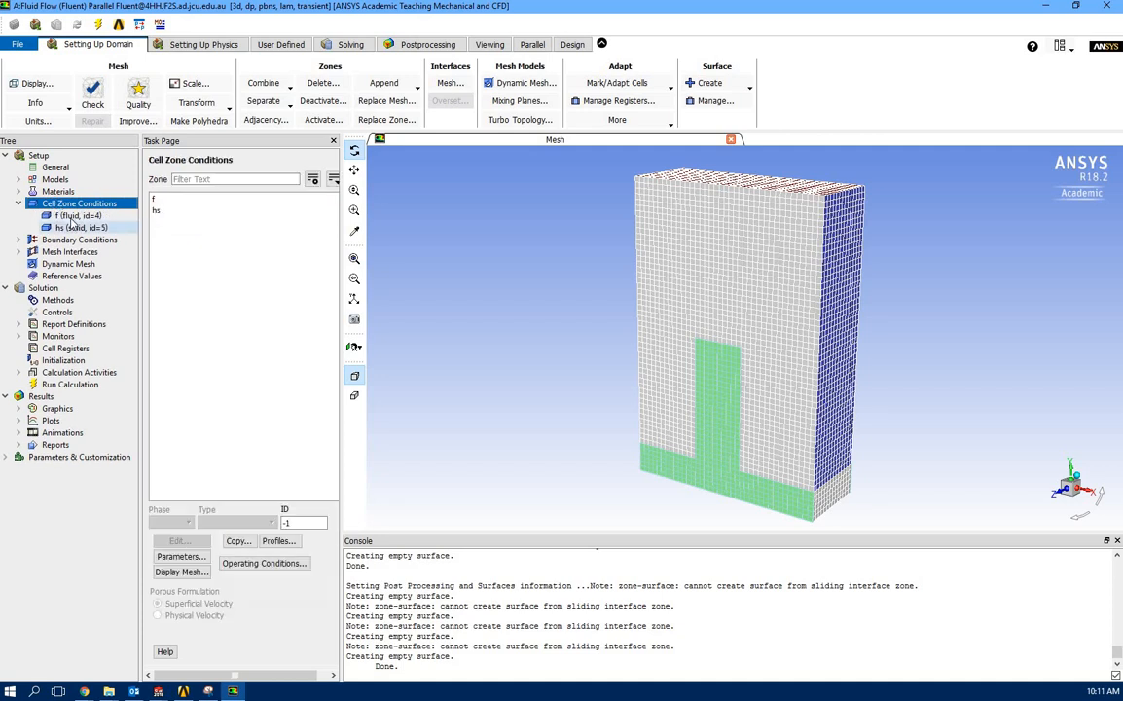
click(72, 225)
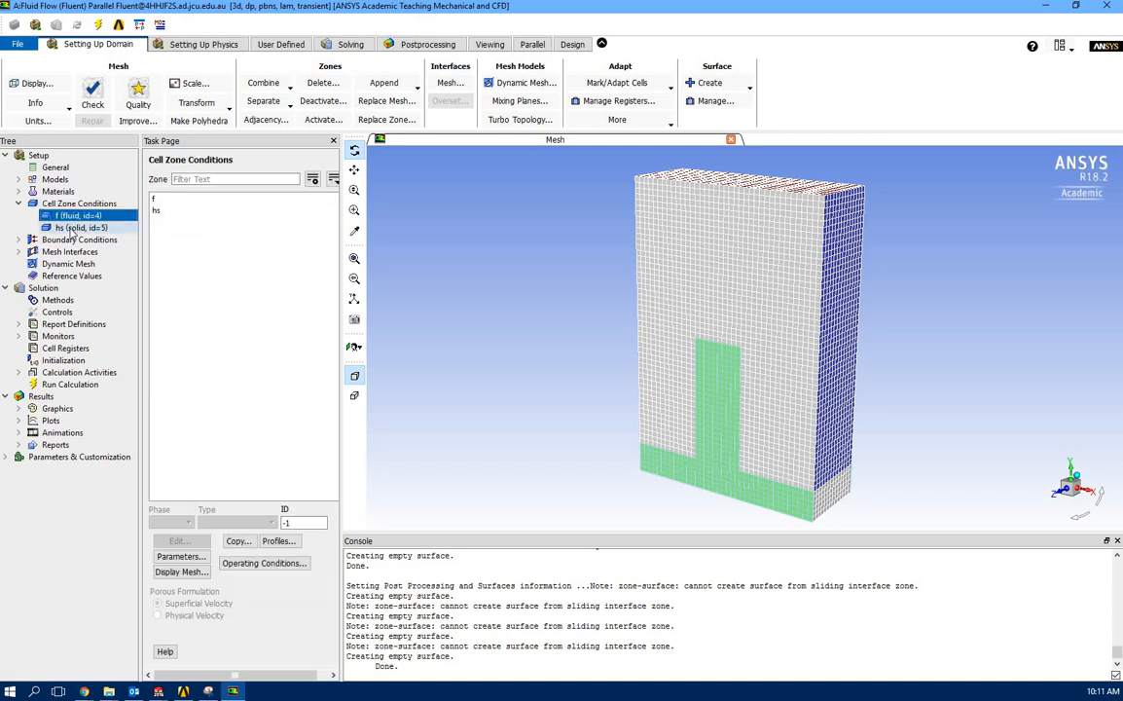
double_click(73, 203)
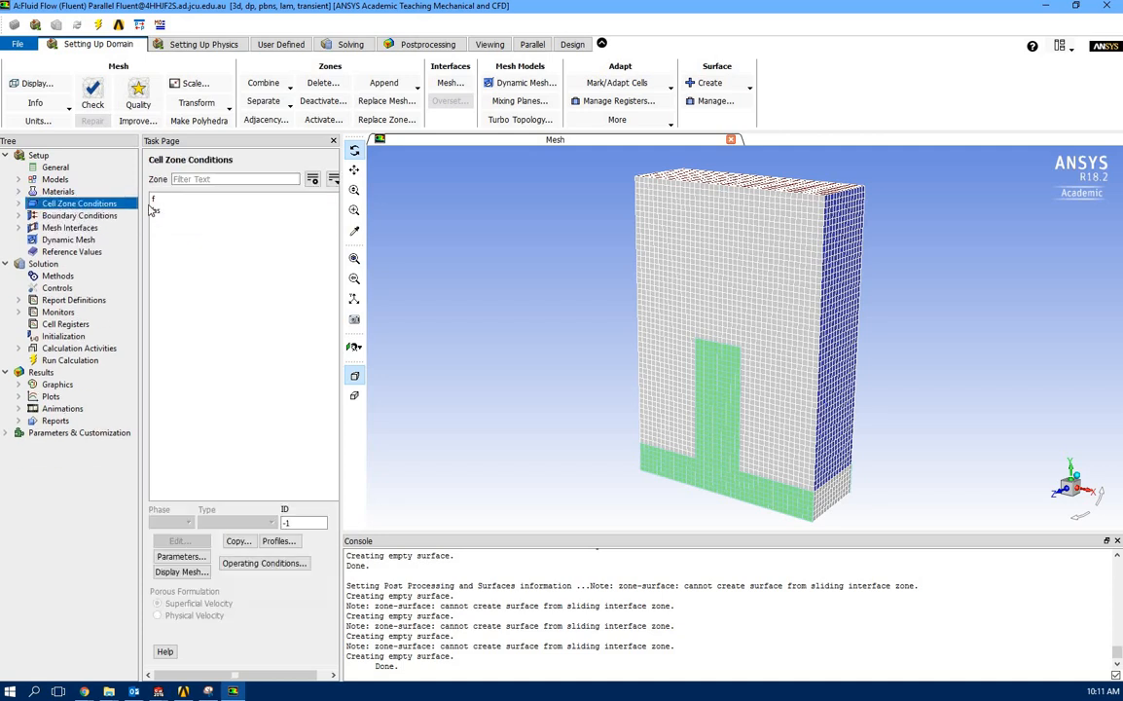
click(163, 200)
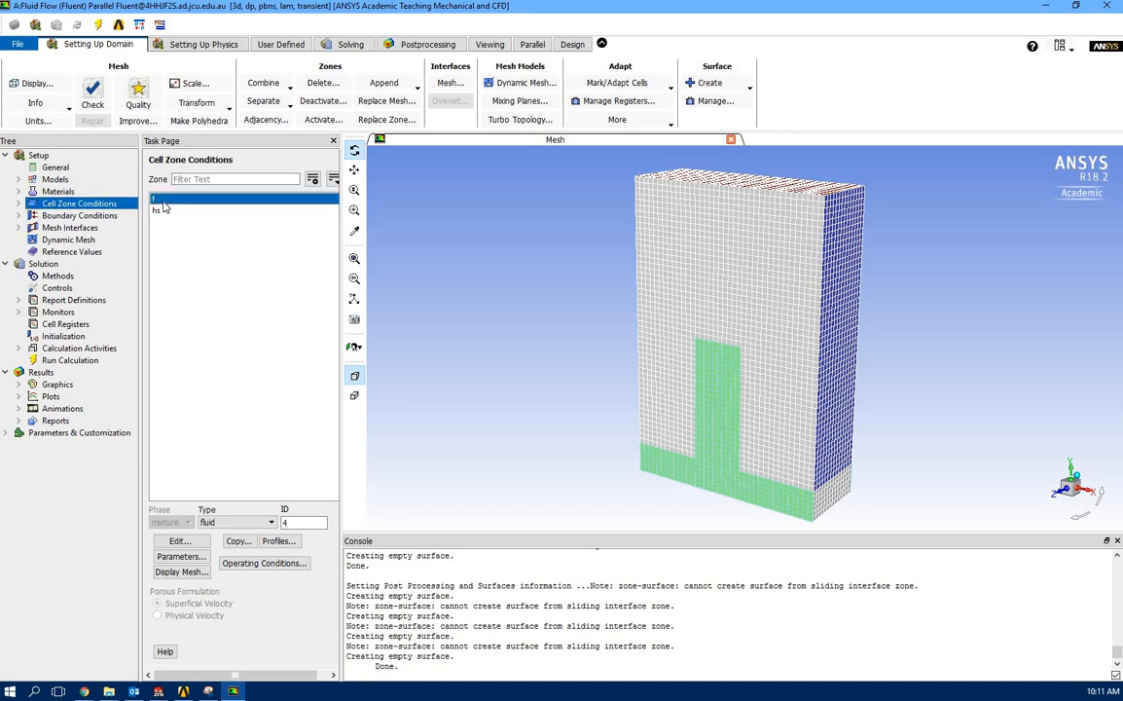
click(230, 524)
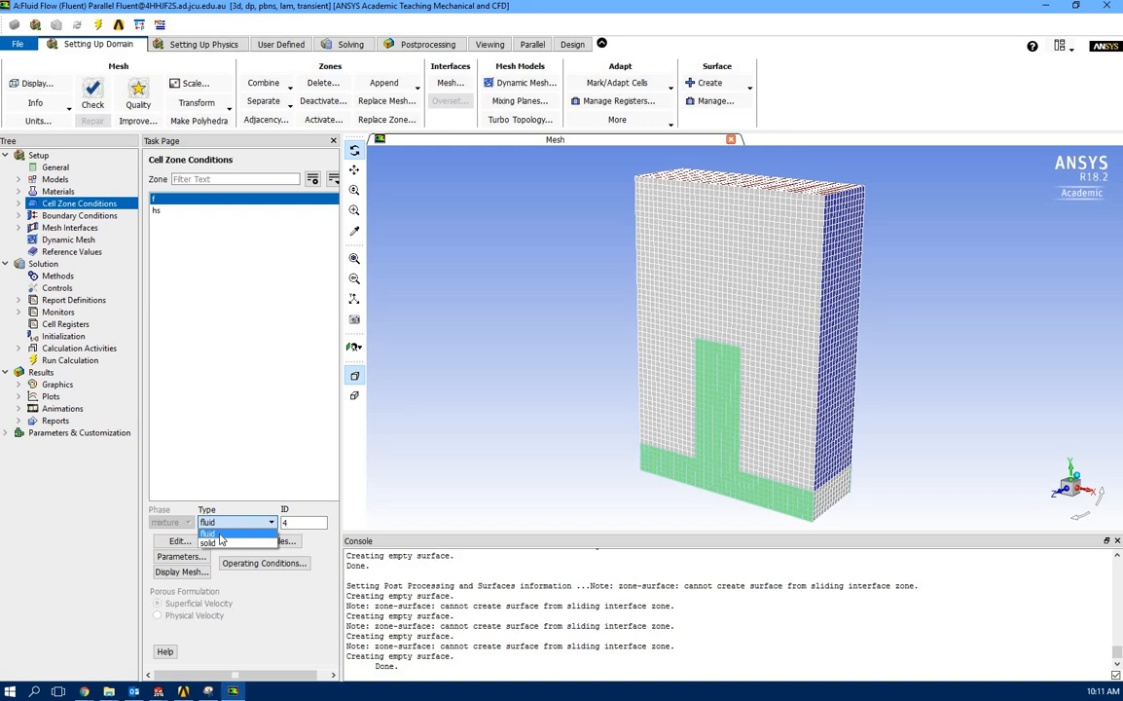
click(212, 534)
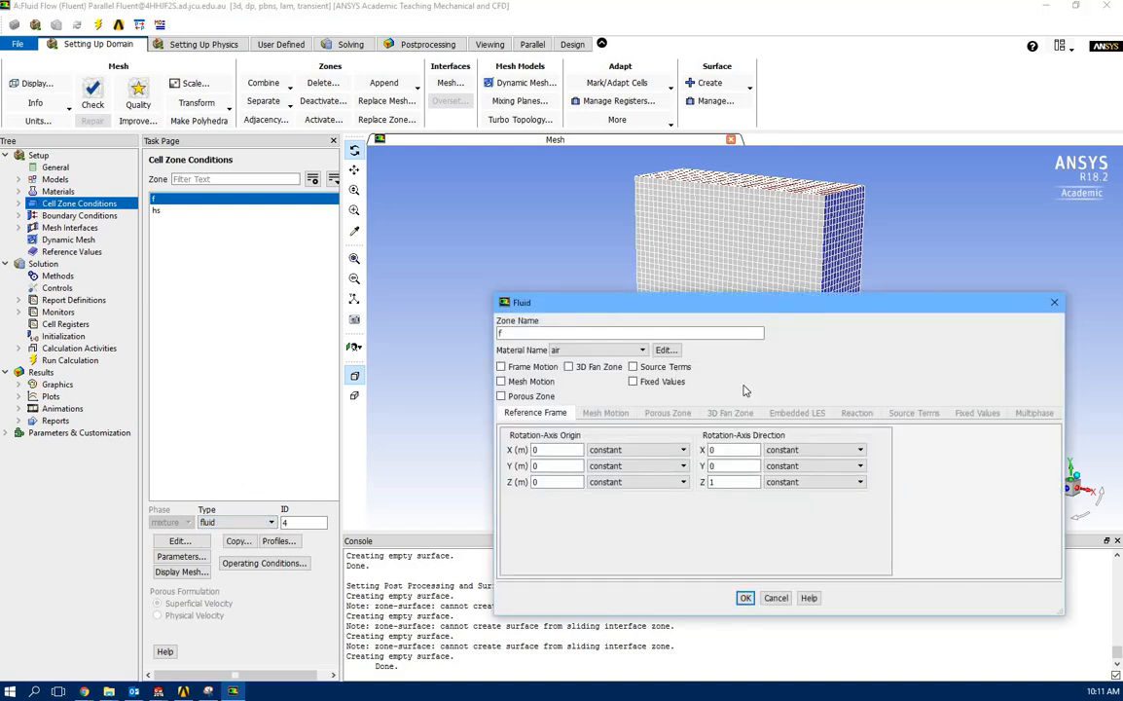
click(1053, 303)
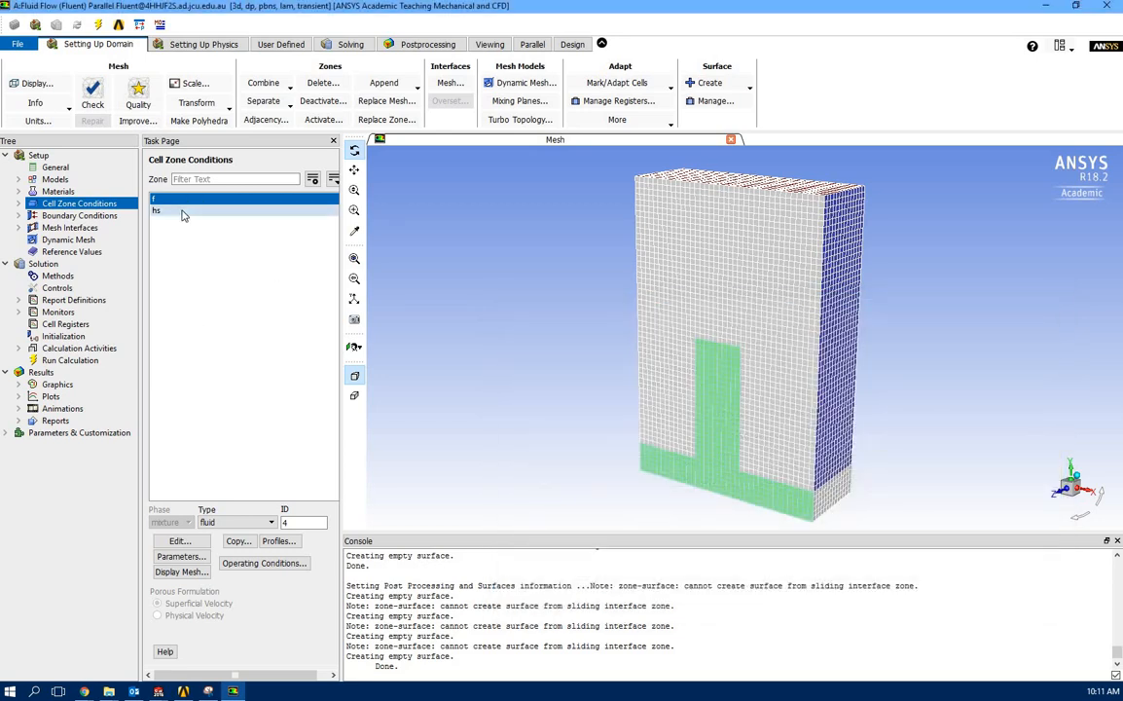
Step: Check the material assigned to solid zone hs and review the gravity and operating density settings in Operating Conditions
click(182, 212)
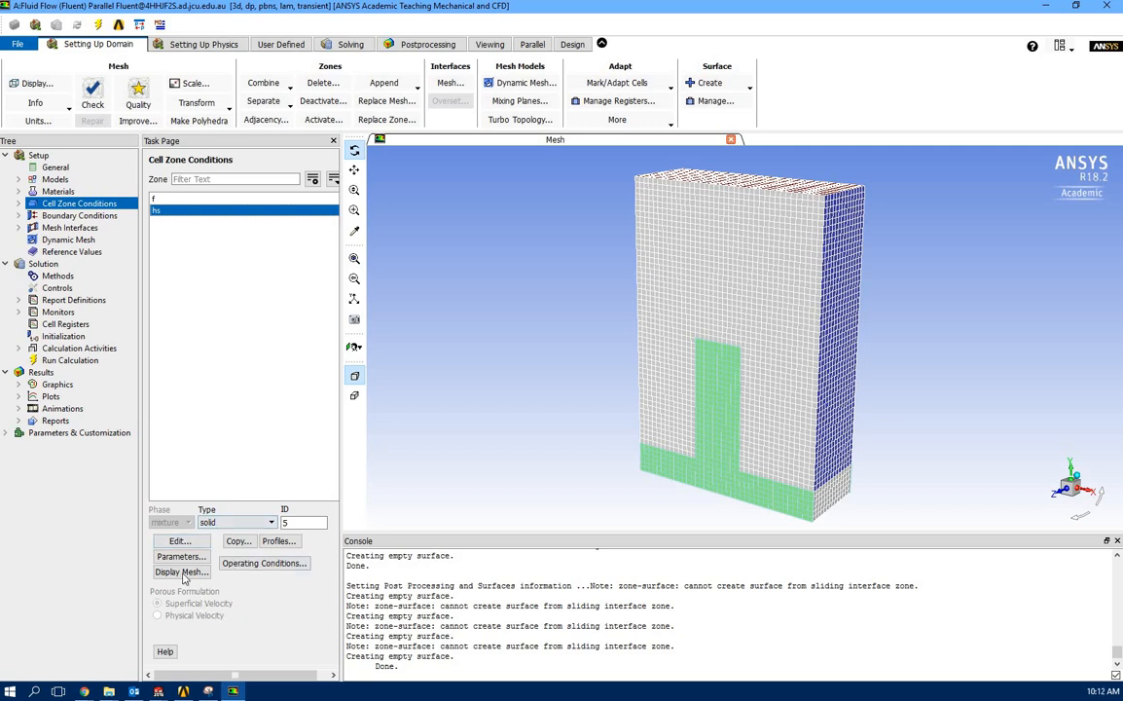
click(180, 543)
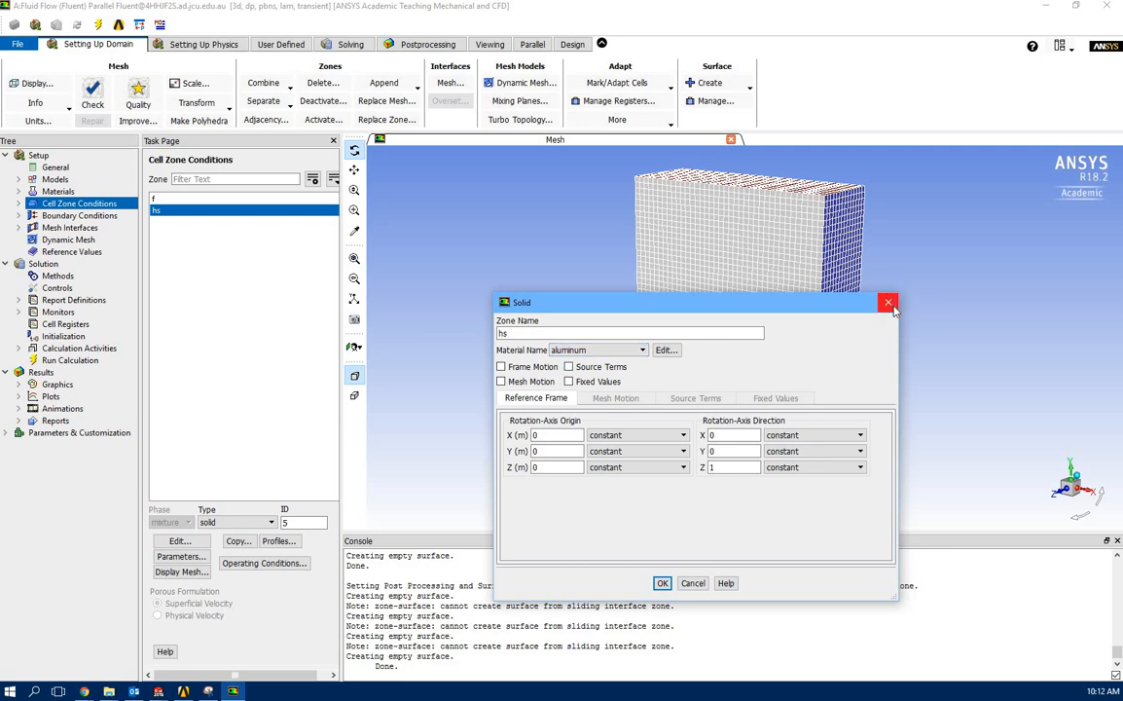
click(888, 303)
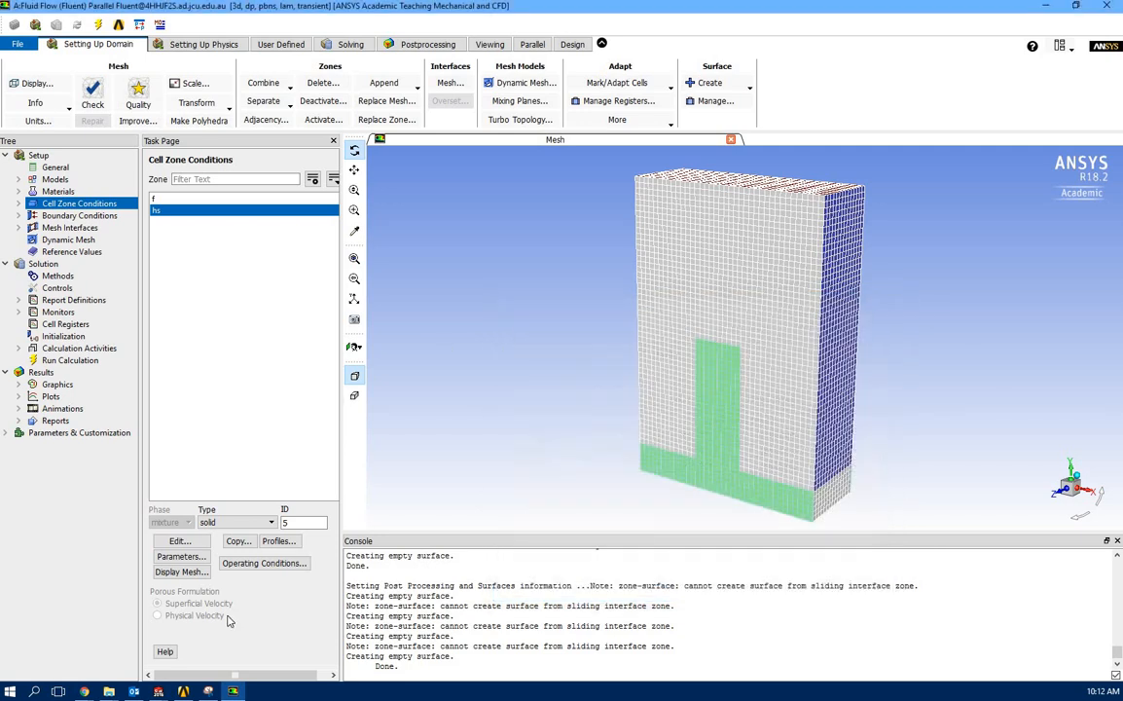
click(261, 564)
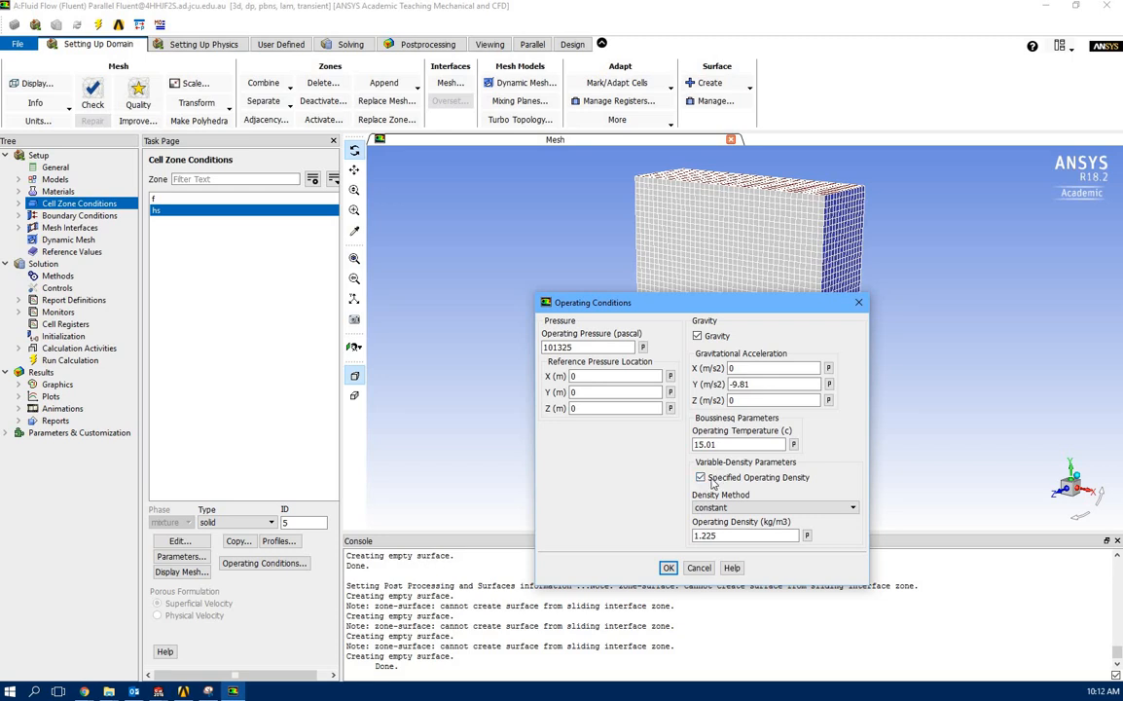
click(668, 569)
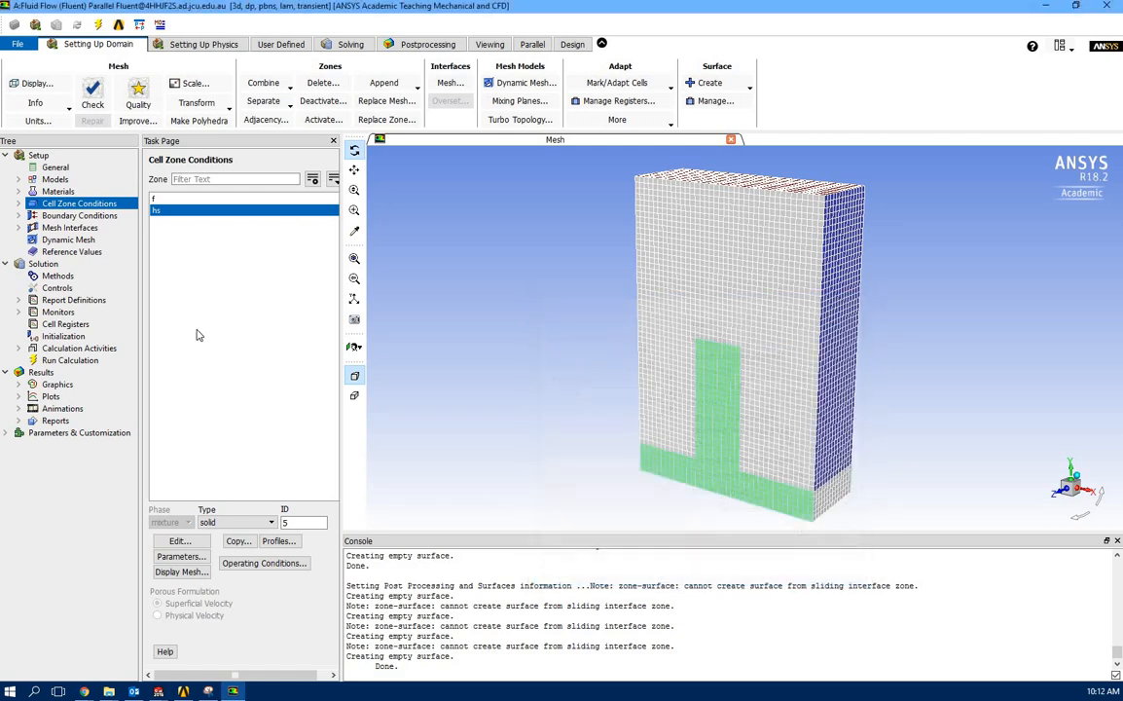
Step: Highlight the inlet and outlet zones on the model and review their boundary types and the operating conditions
double_click(60, 216)
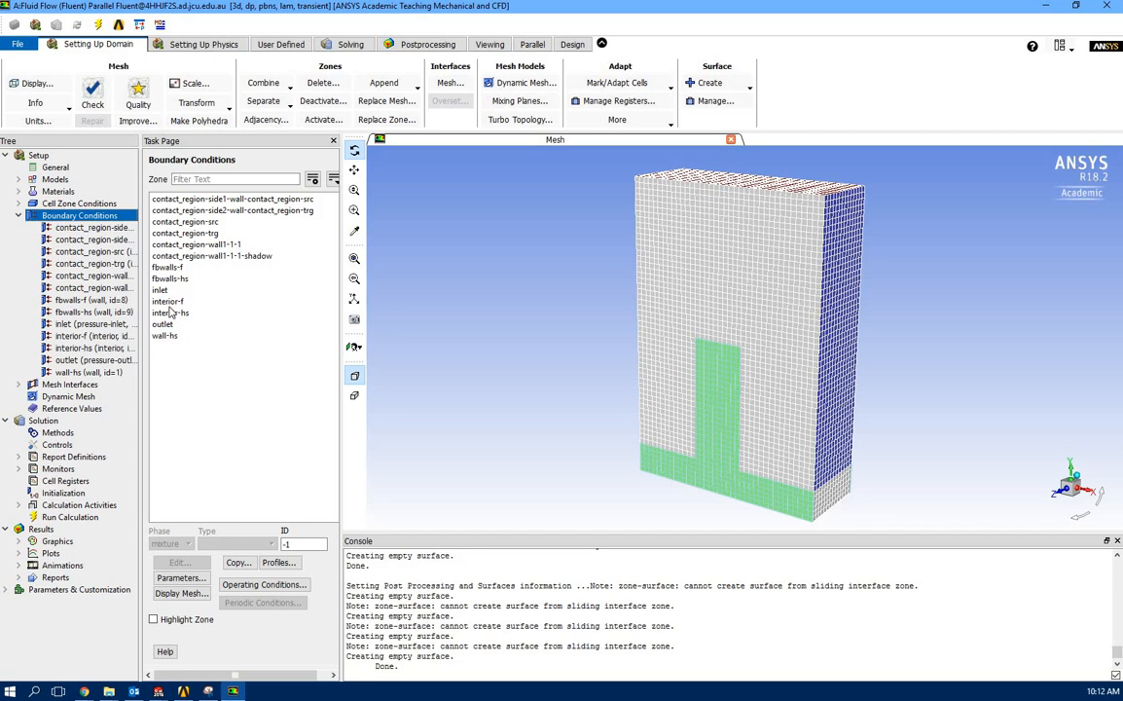
click(166, 290)
click(154, 619)
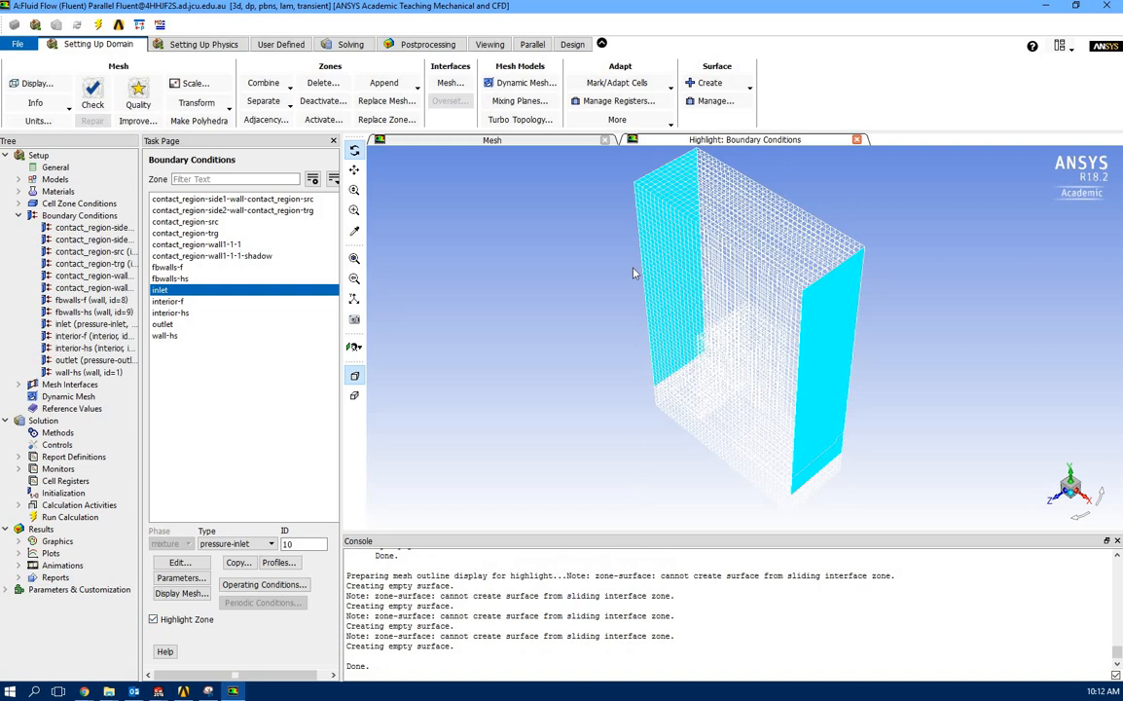
click(241, 547)
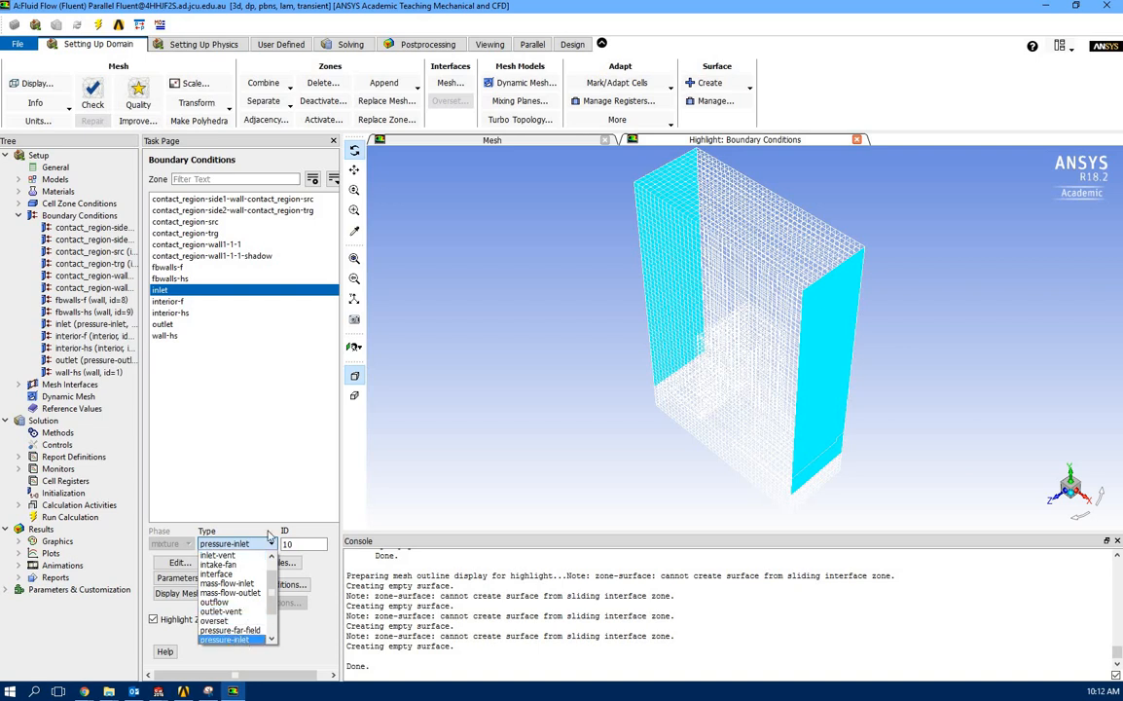
click(283, 433)
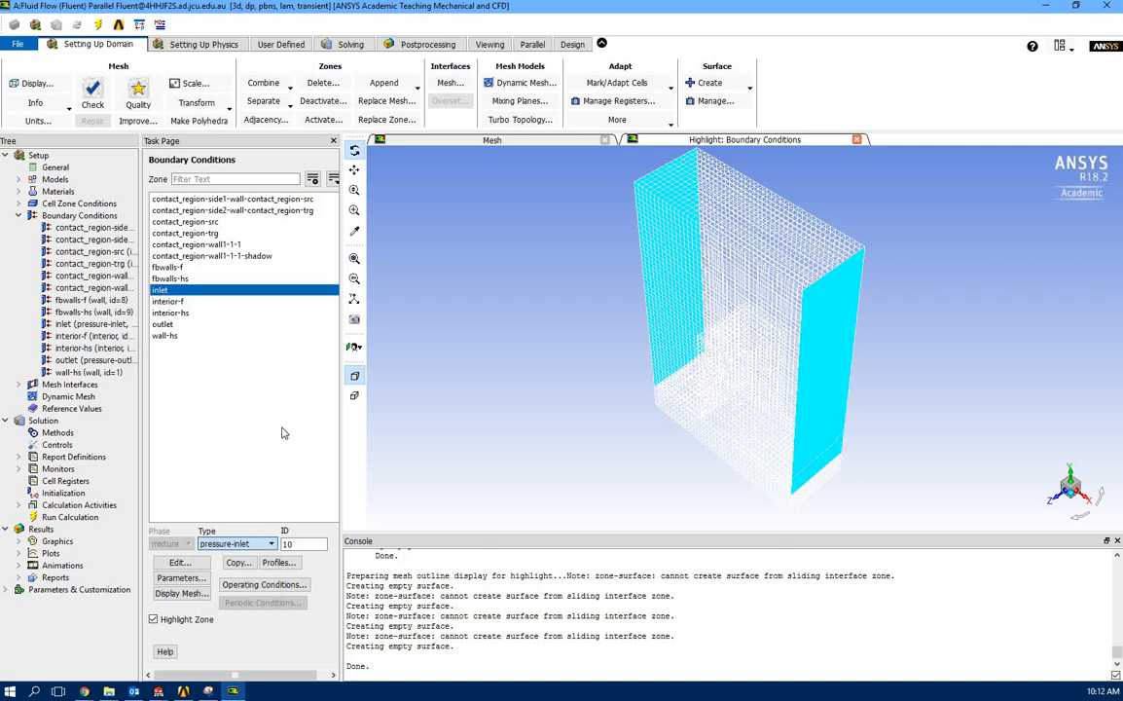
click(163, 325)
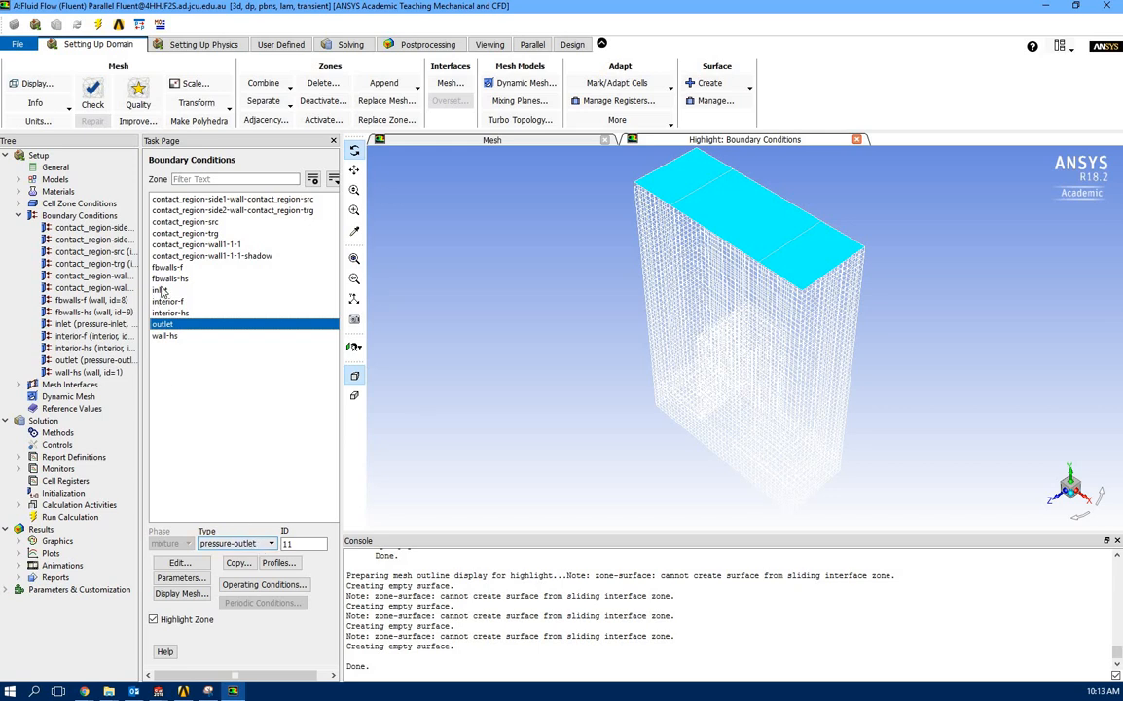
click(260, 585)
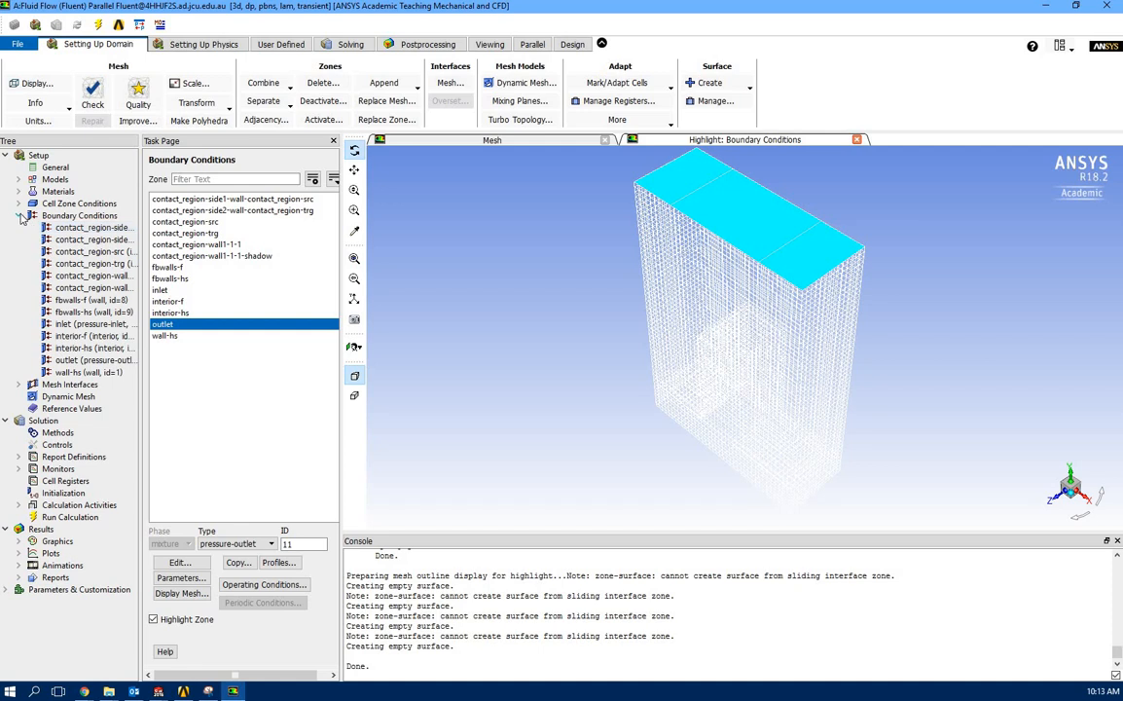
click(21, 216)
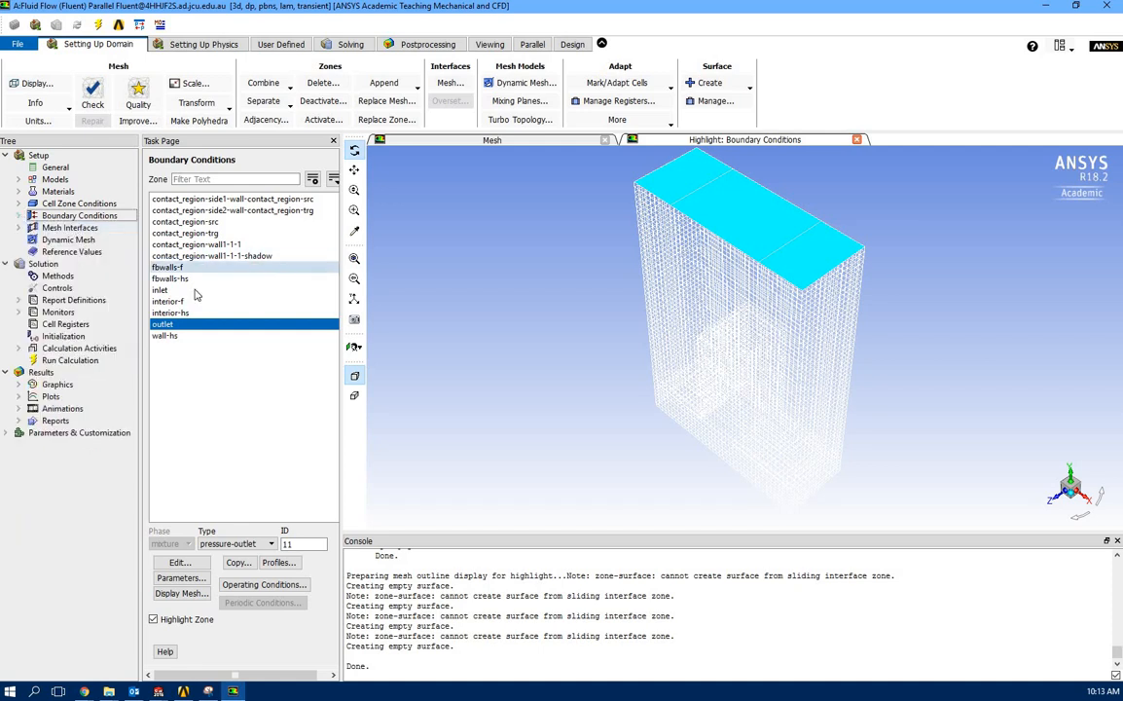
Step: Inspect the contact_region mesh interface, checking its interface zones and the Coupled Wall option
double_click(69, 227)
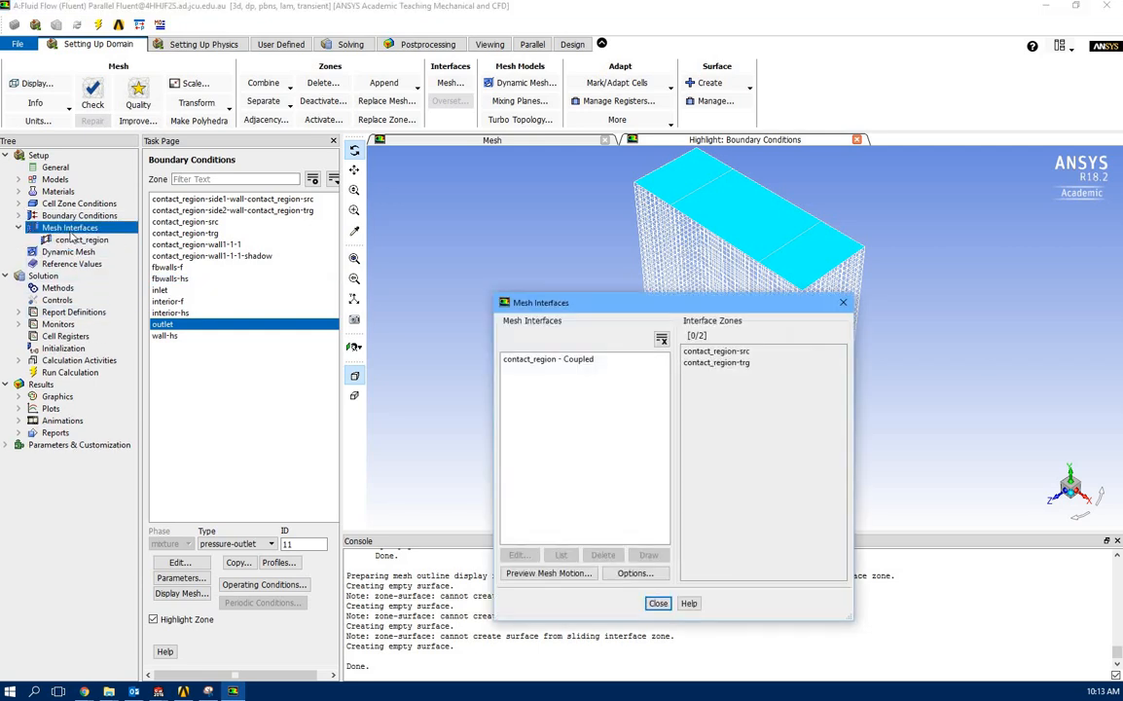
click(563, 362)
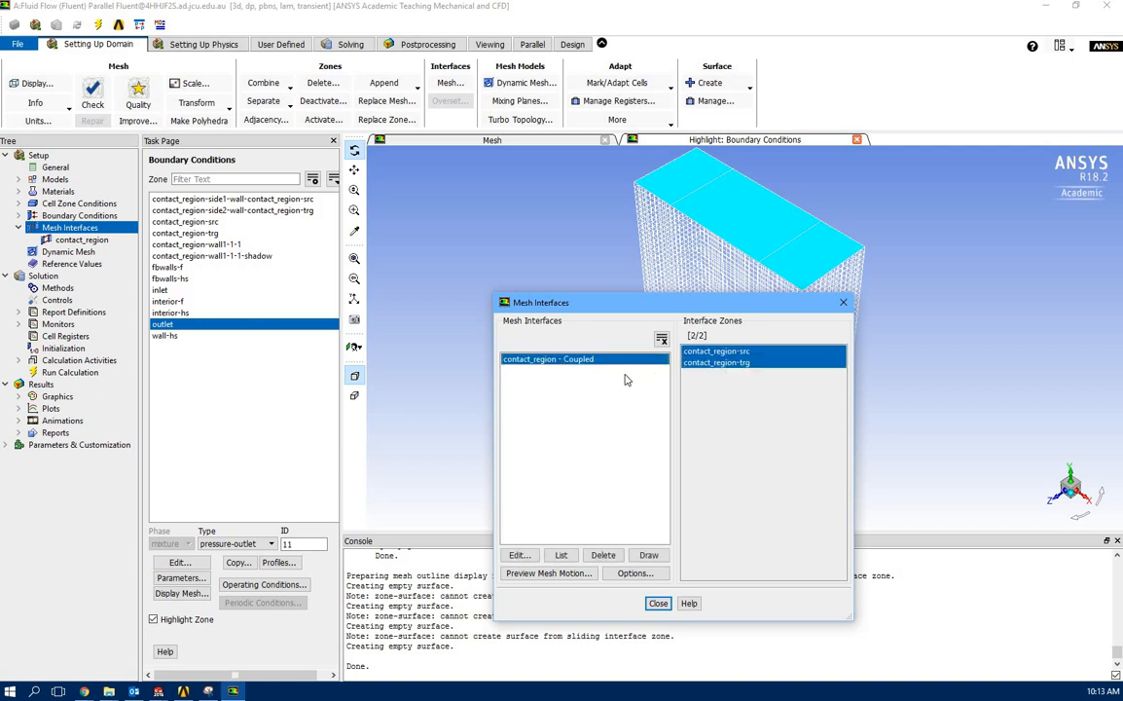
click(519, 557)
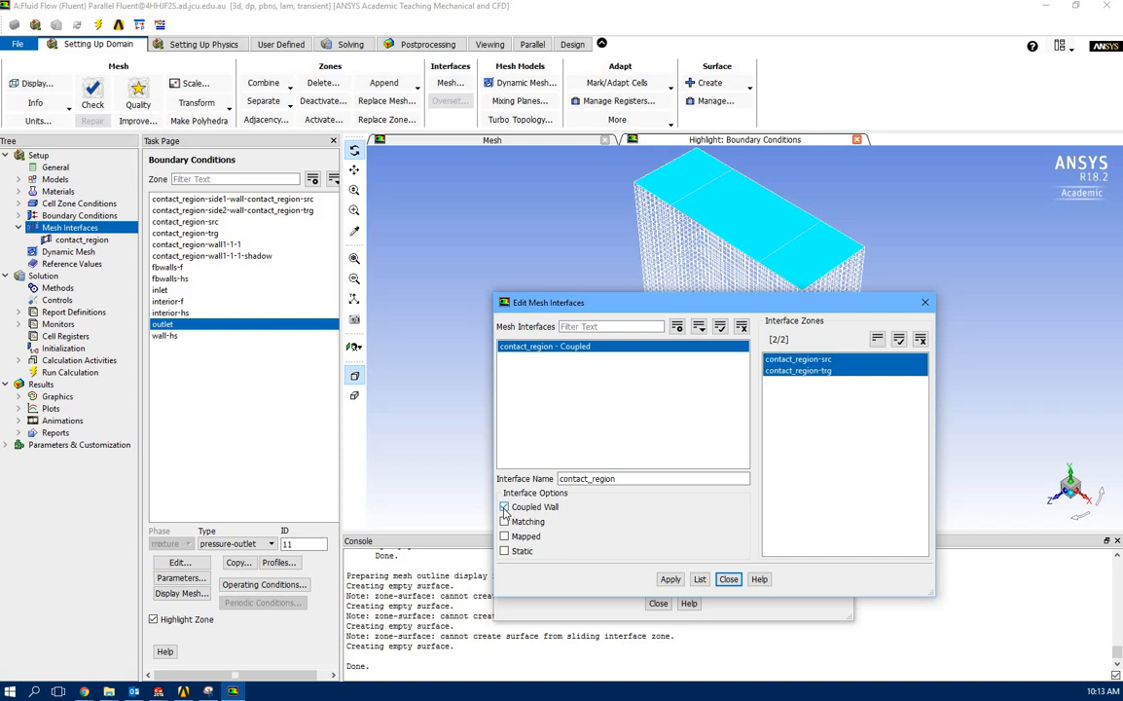
click(729, 579)
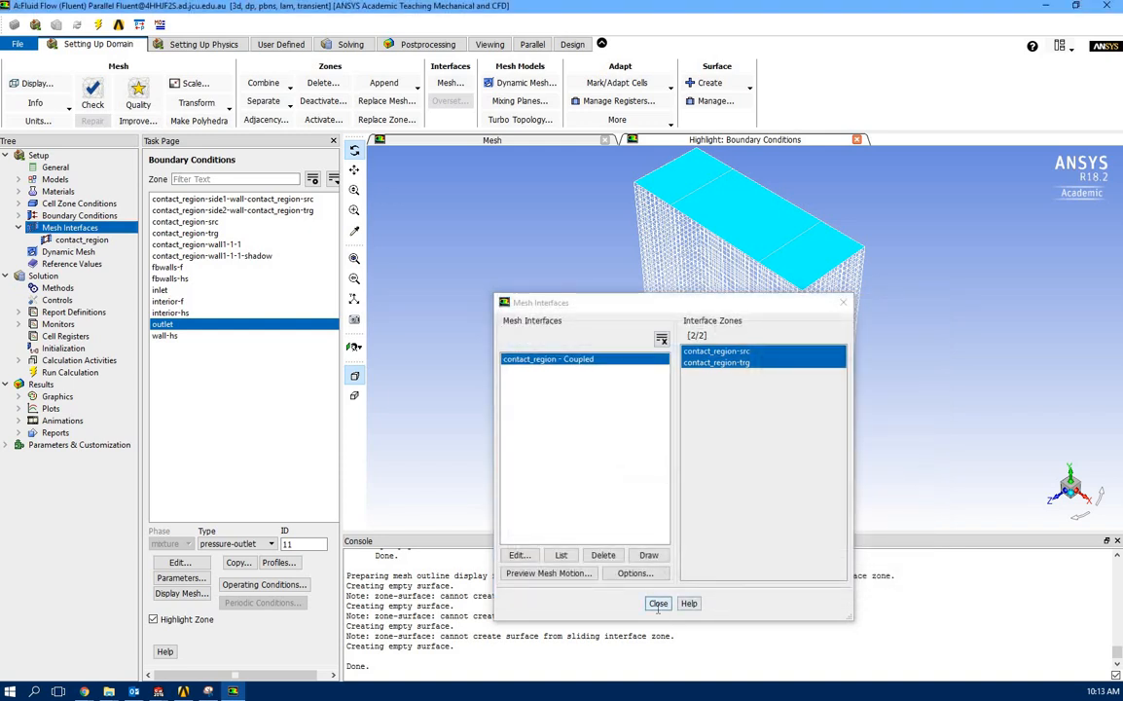
click(658, 604)
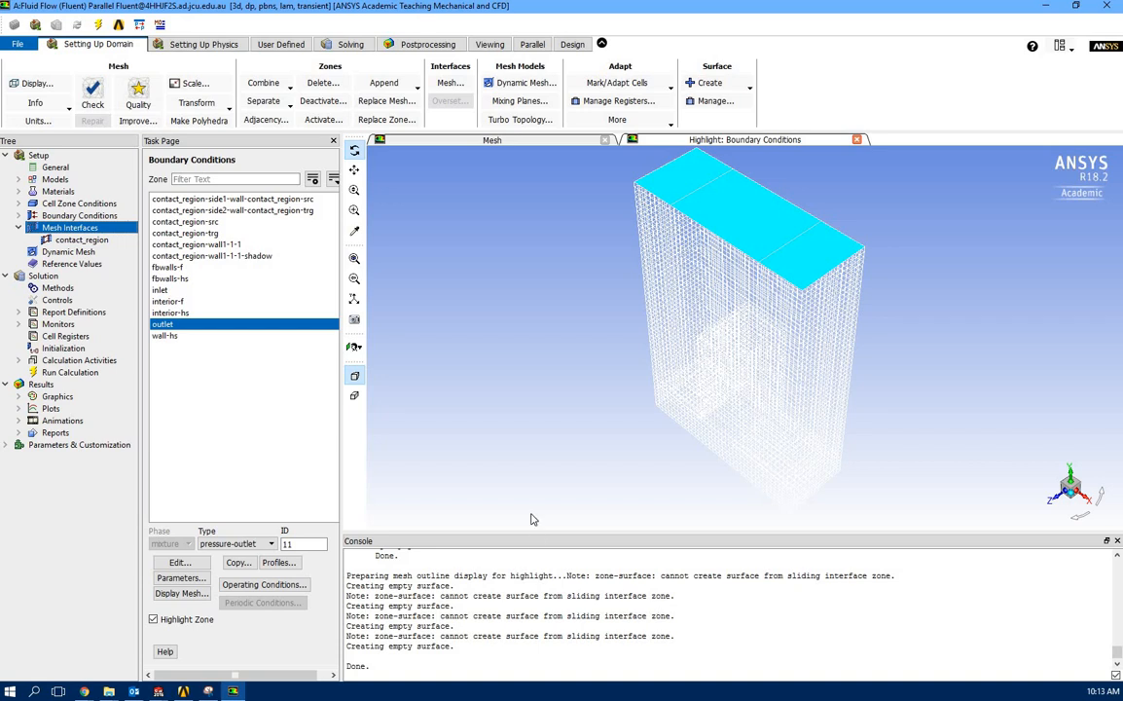
click(19, 228)
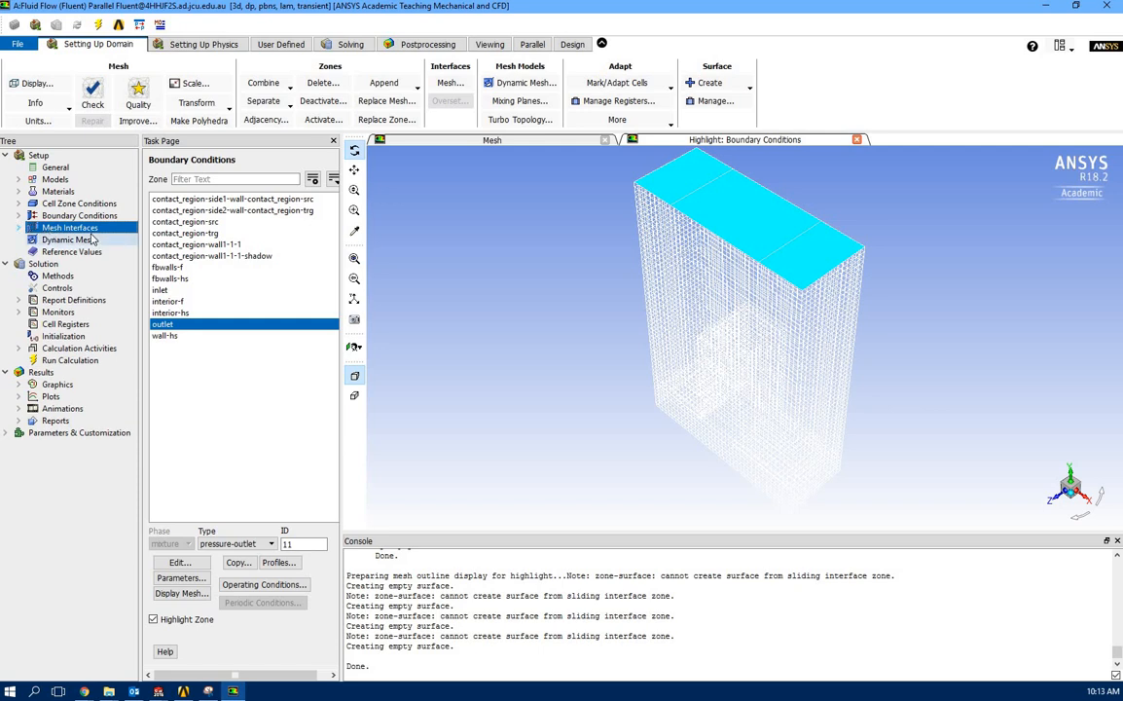
Step: Review the solution methods and the available pressure discretization schemes, keeping Body Force Weighted for pressure
click(55, 276)
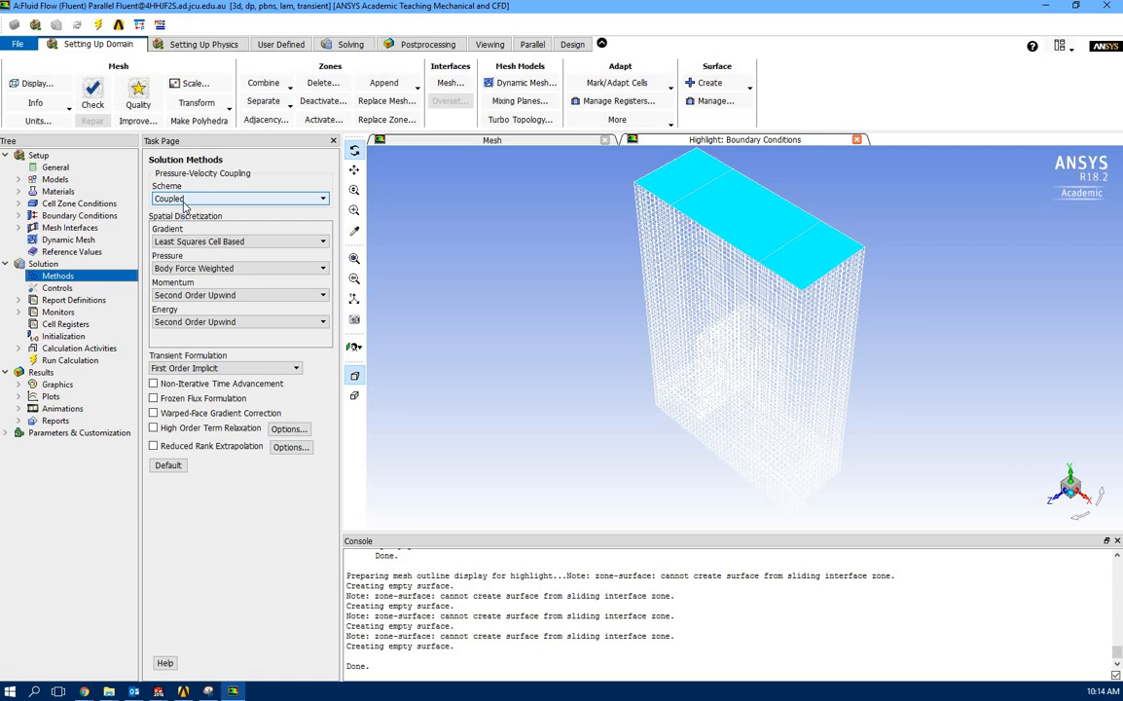
click(195, 269)
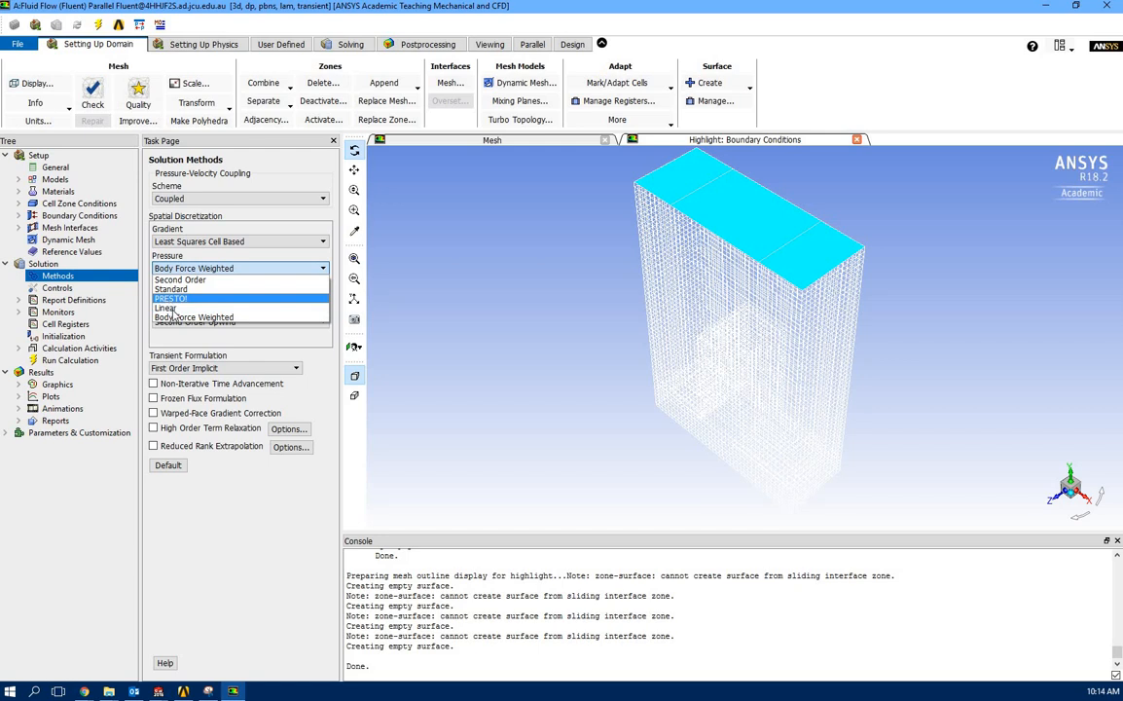
click(190, 317)
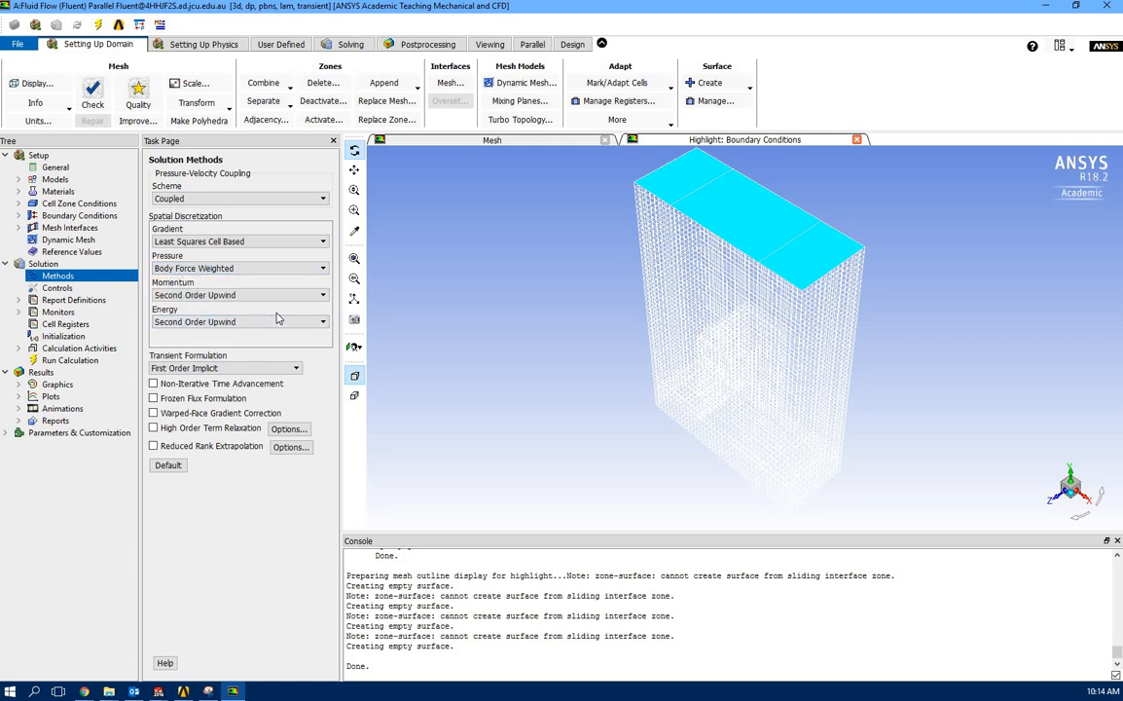
Step: Review the automatic export options in Calculation Activities, opening export-1 and checking the available file types while keeping CFD-Post Compatible
double_click(78, 351)
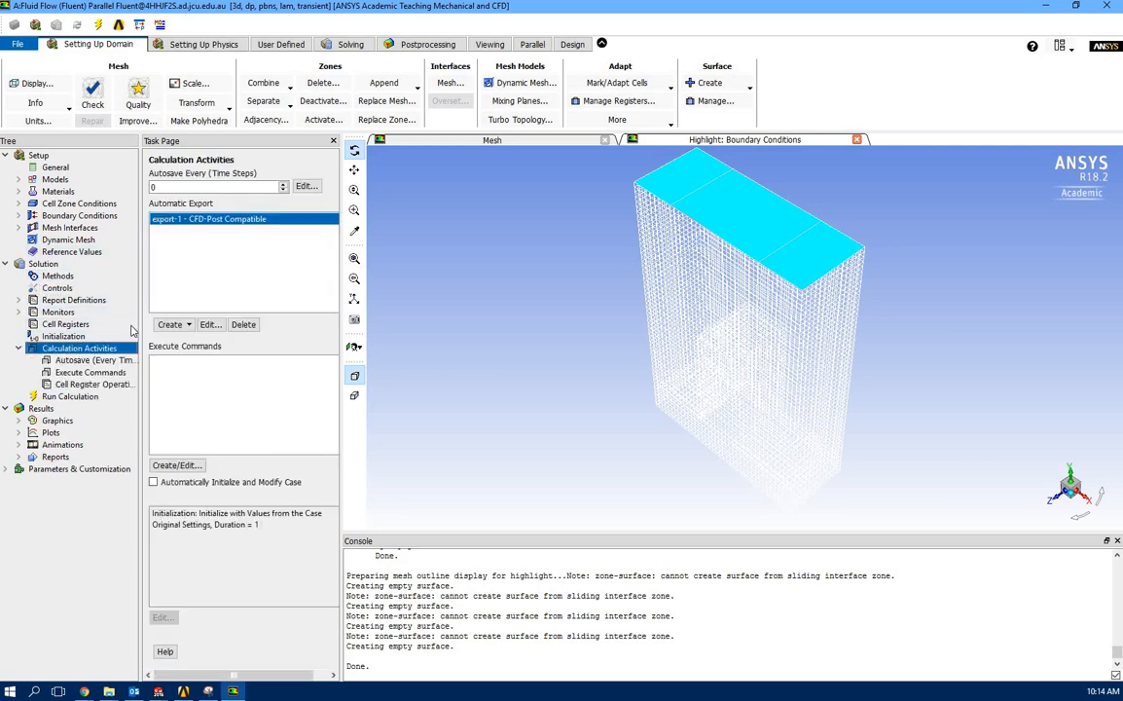
click(167, 326)
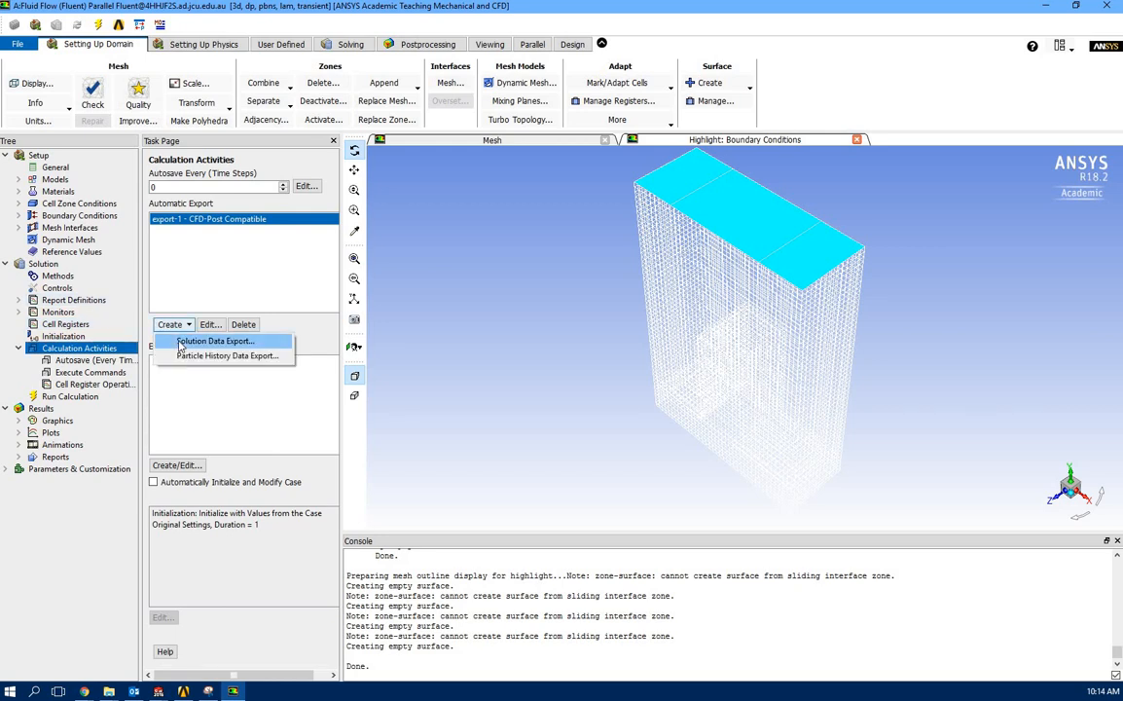
click(199, 341)
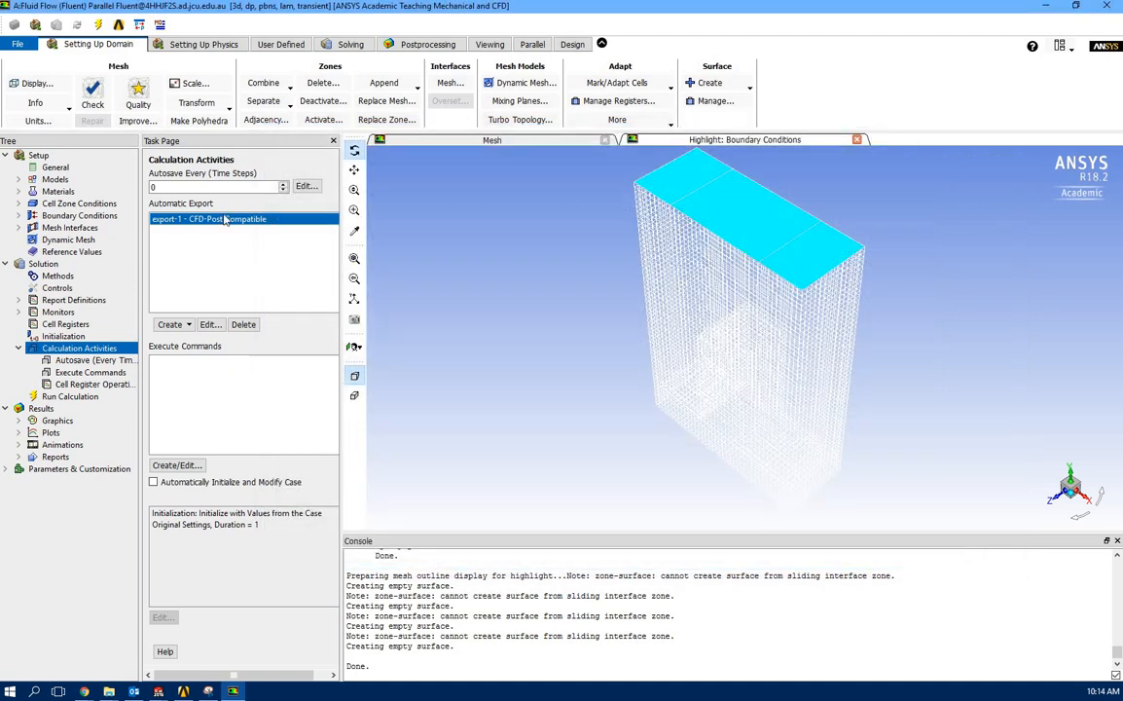
double_click(226, 219)
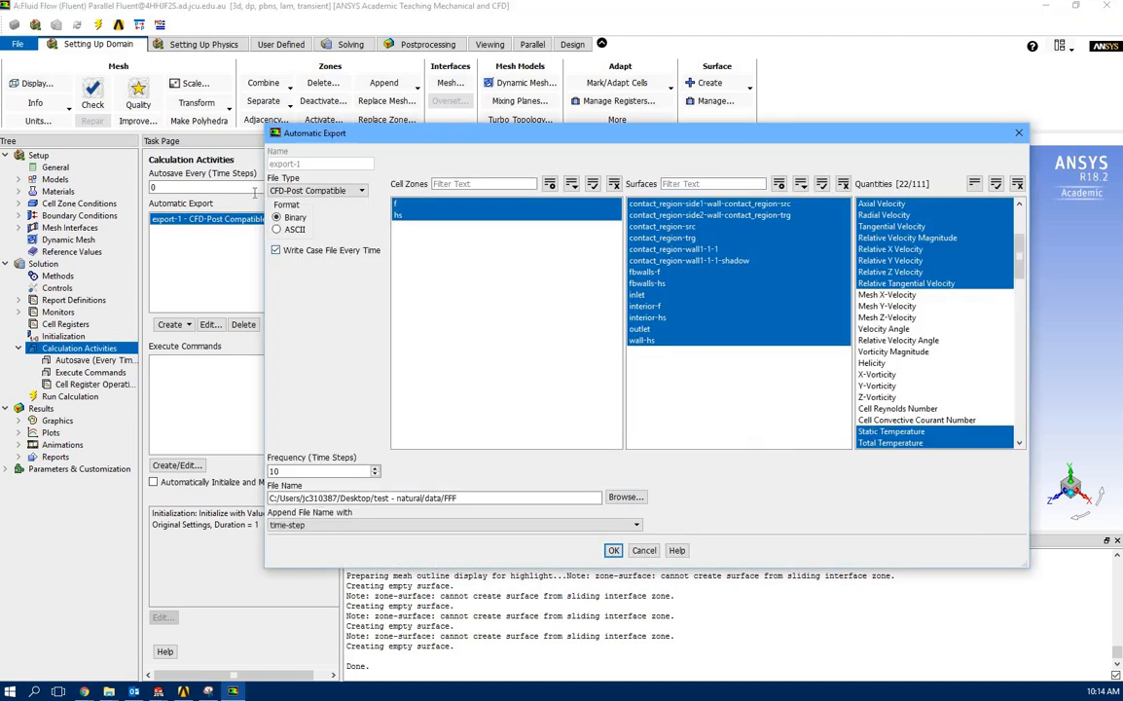
click(292, 192)
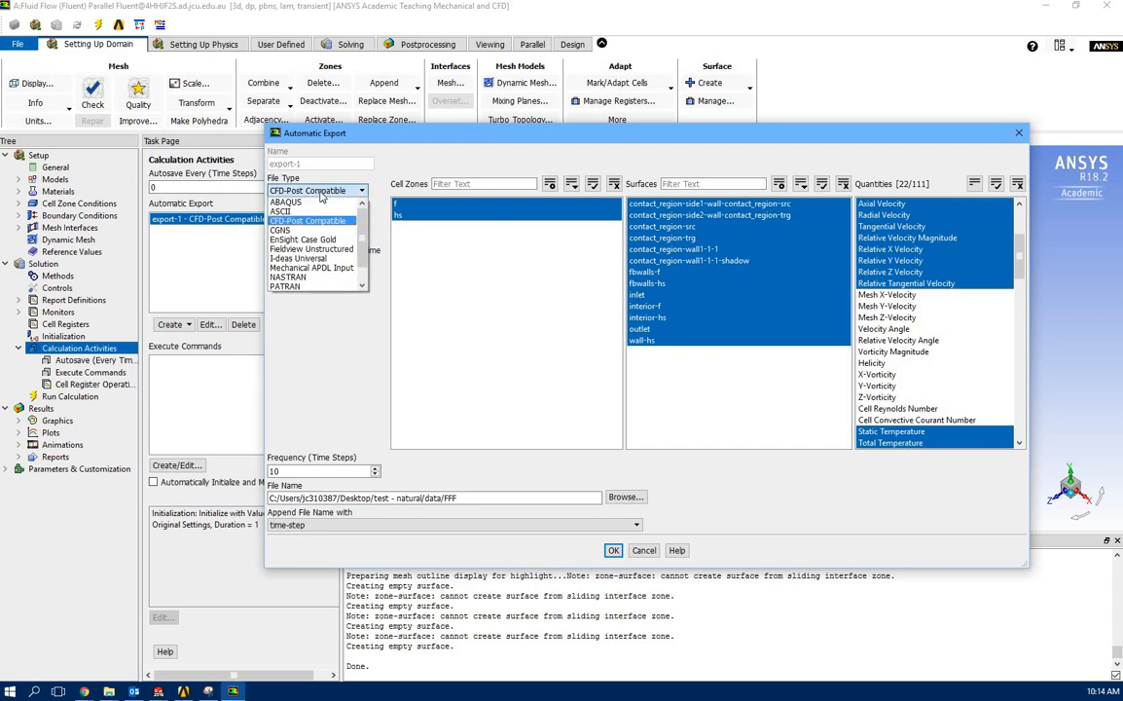
click(321, 193)
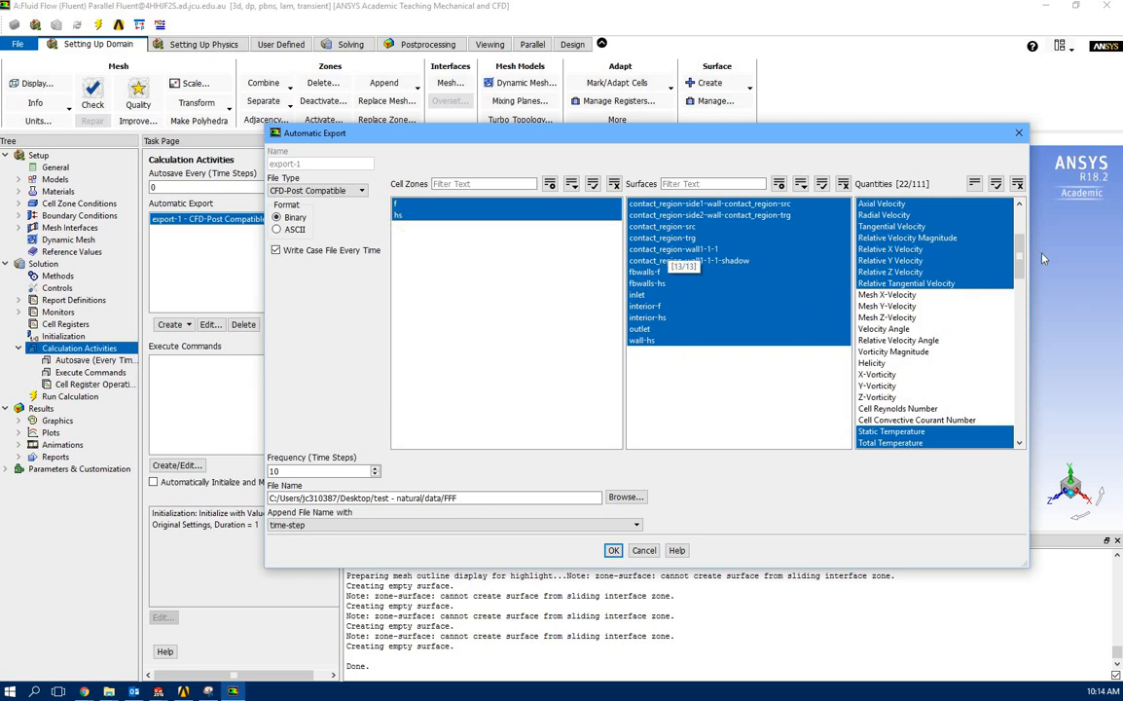
Step: Examine the full list of quantities in the export-1 definition to see which ones are selected for export
drag(1023, 248, 1026, 228)
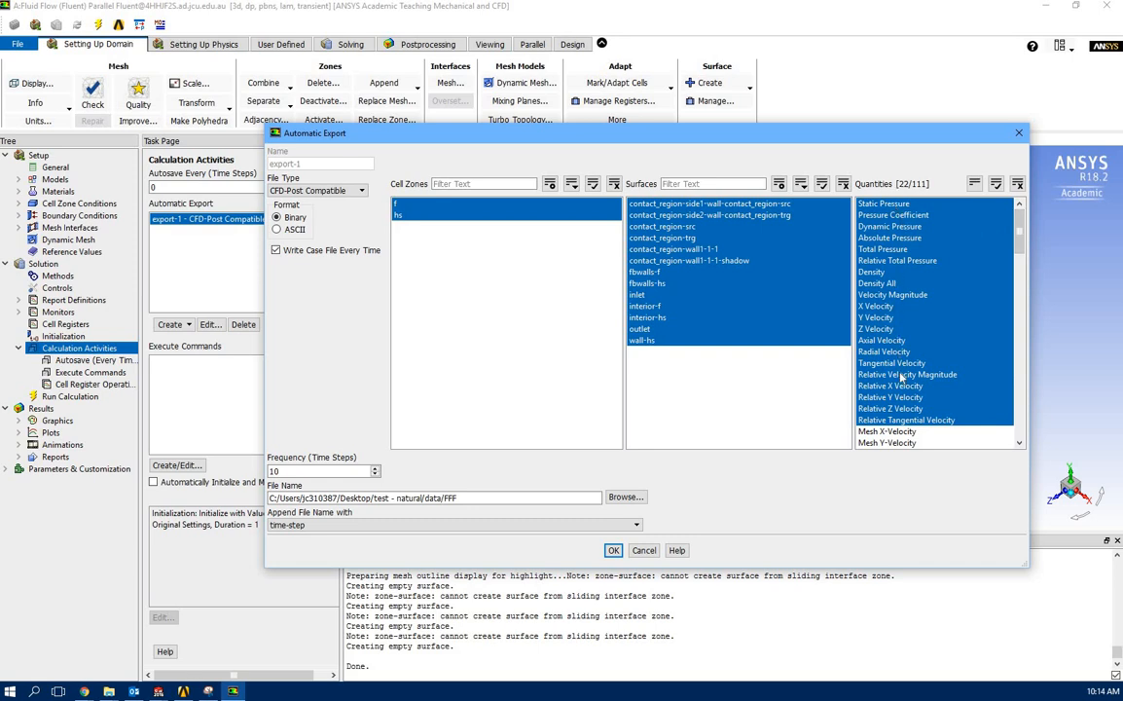
mouse_move(1020, 252)
mouse_down()
mouse_move(1033, 413)
mouse_move(1020, 273)
mouse_up()
click(1020, 287)
scroll(995, 393, down, 20)
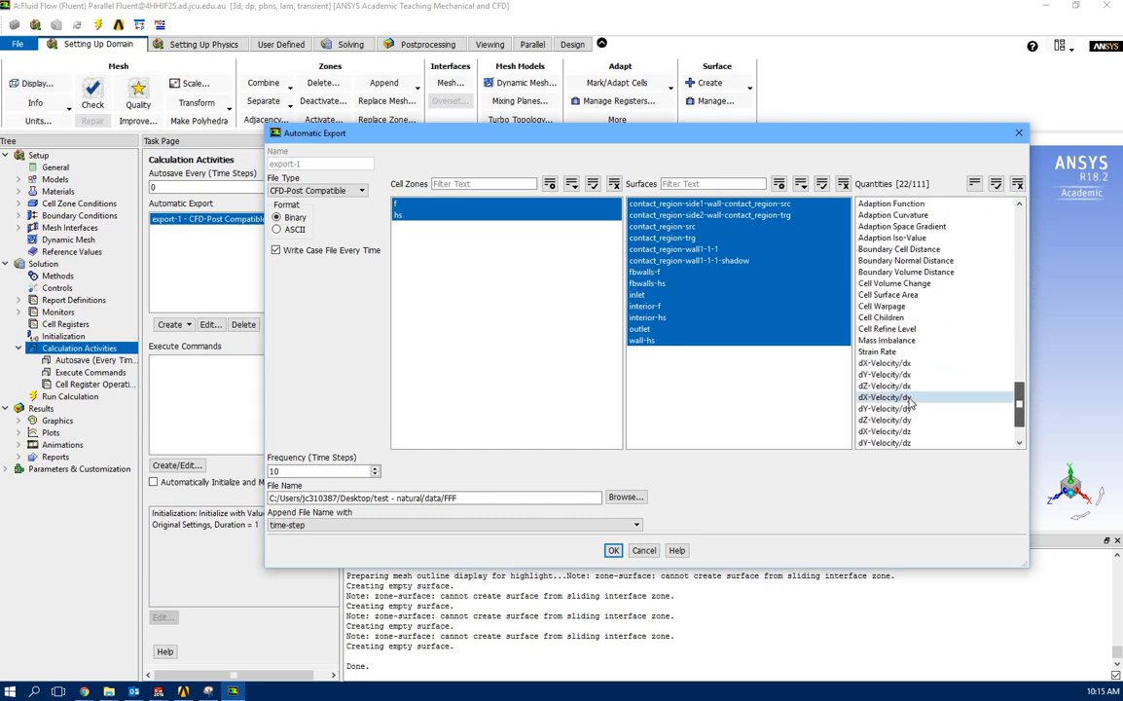
scroll(910, 399, down, 2)
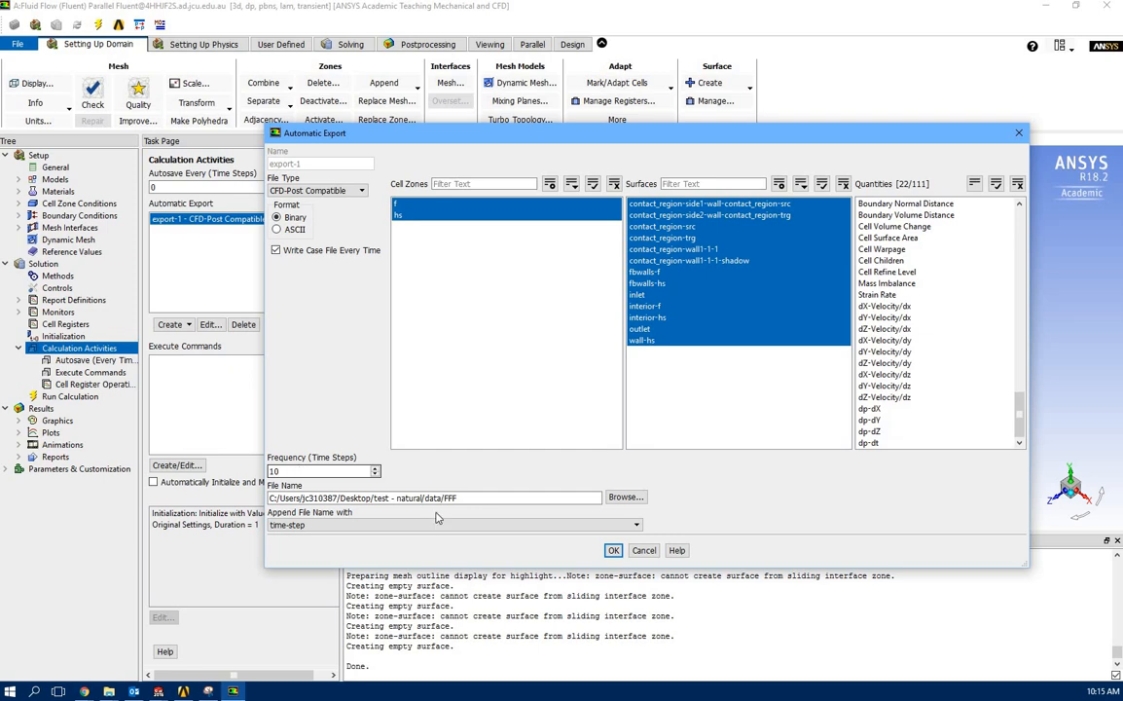
Step: Try to set the export file name to www in the Desktop folder test - natural/data
click(626, 498)
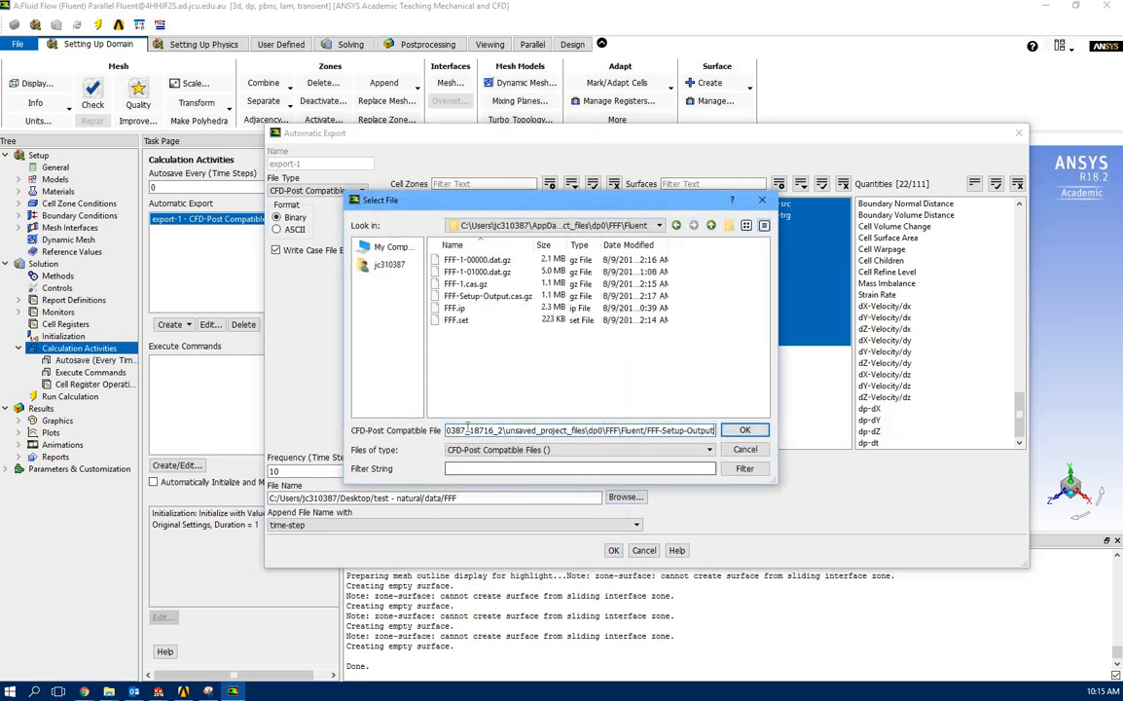
click(388, 265)
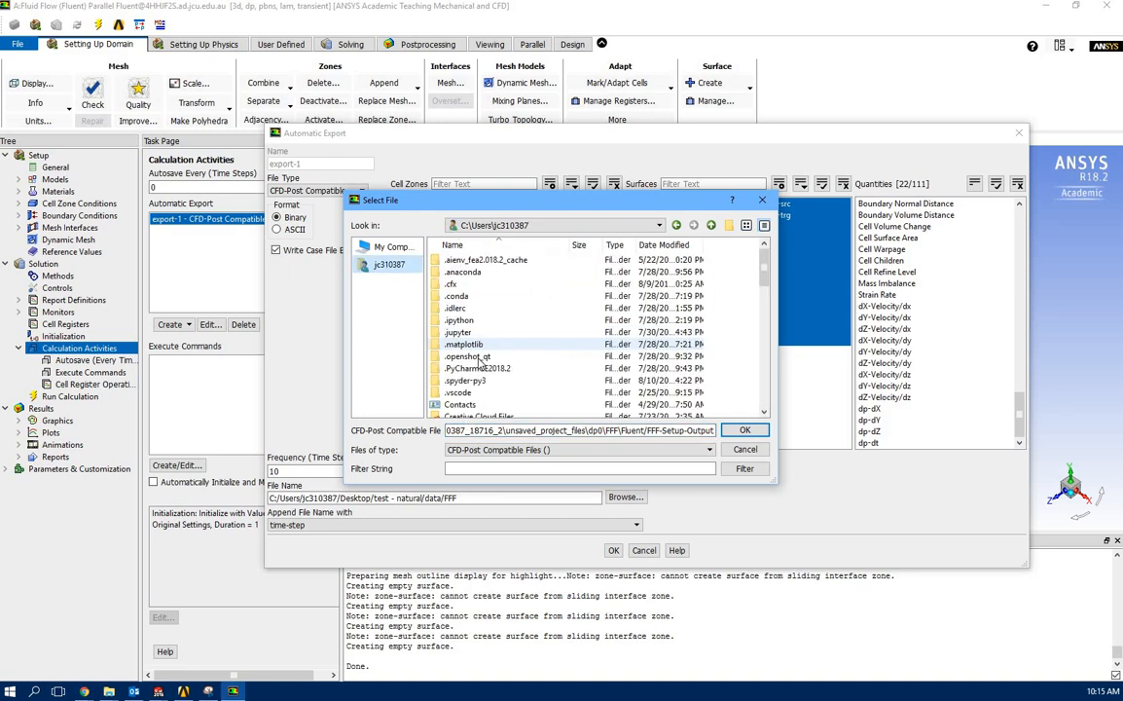
scroll(472, 361, down, 2)
click(464, 357)
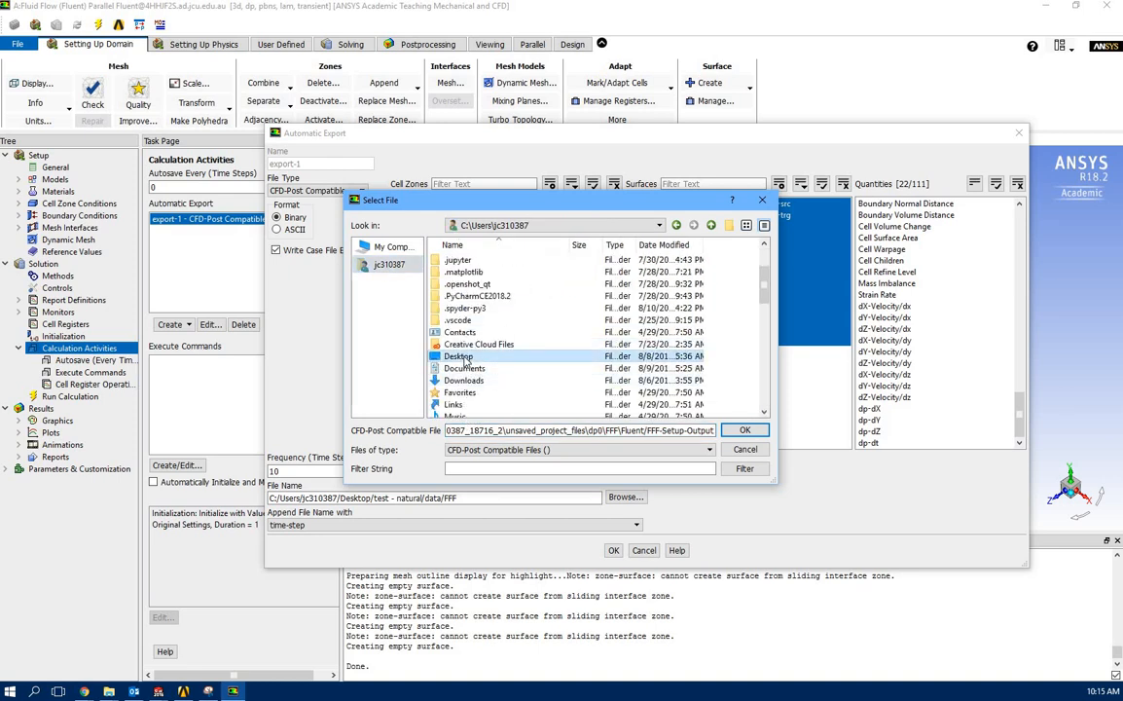
double_click(464, 358)
scroll(464, 358, down, 8)
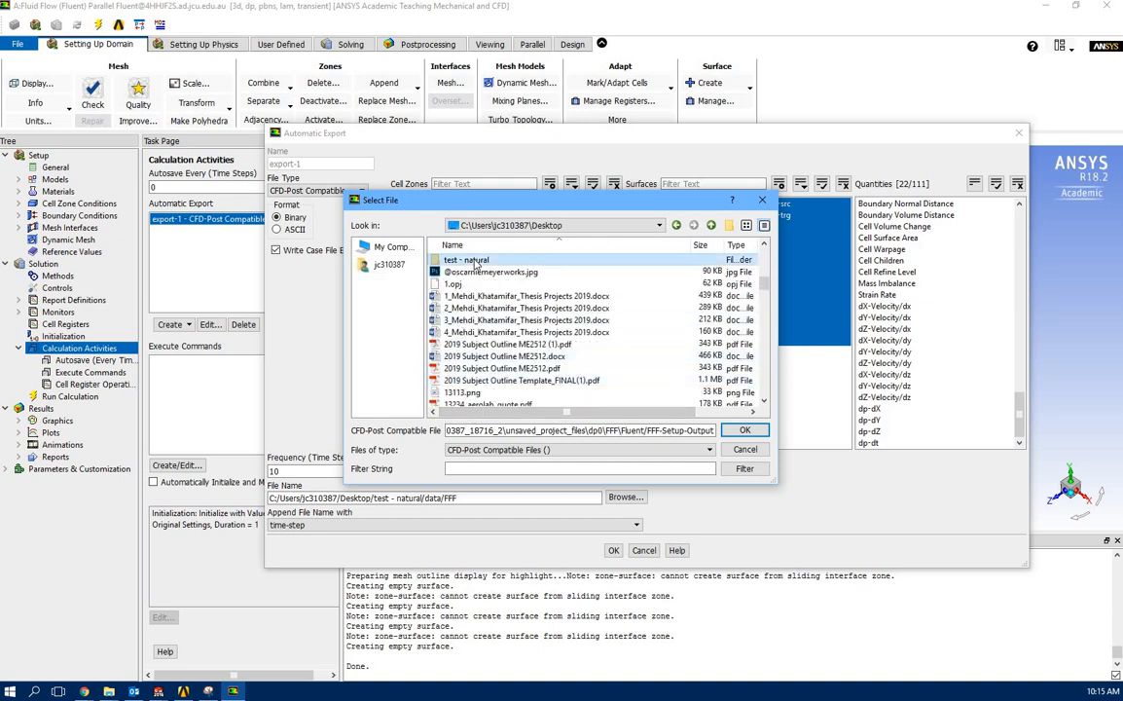
double_click(473, 261)
double_click(453, 260)
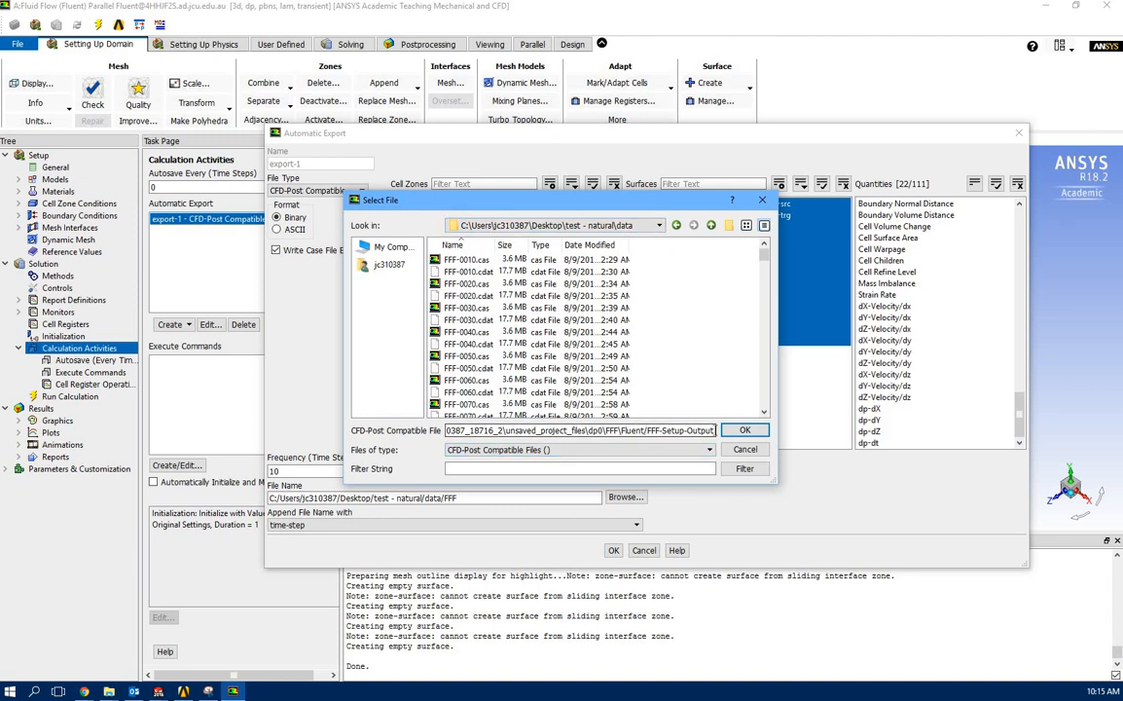
drag(713, 429, 288, 419)
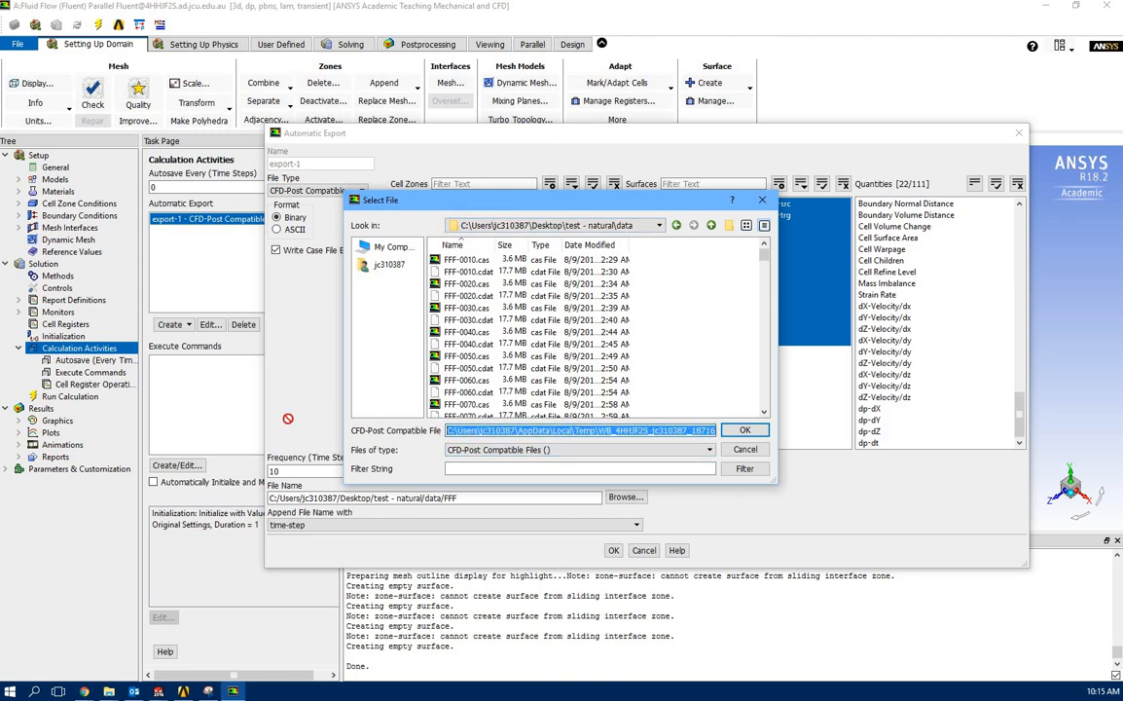
text(www)
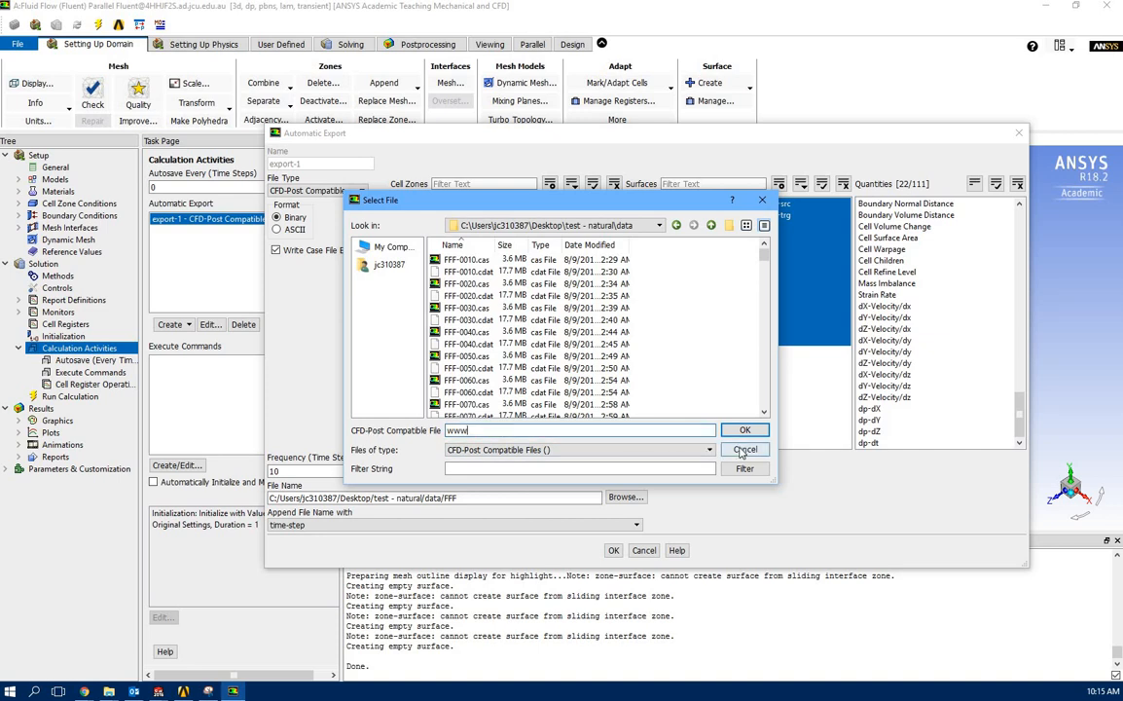
click(744, 449)
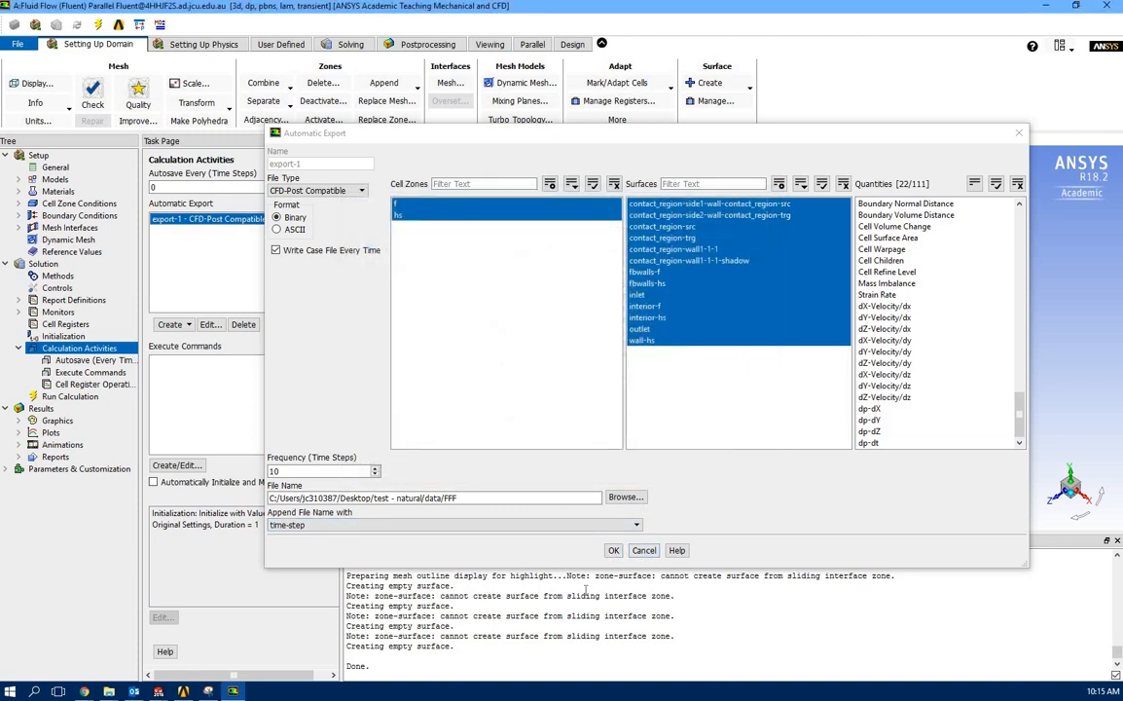
click(646, 553)
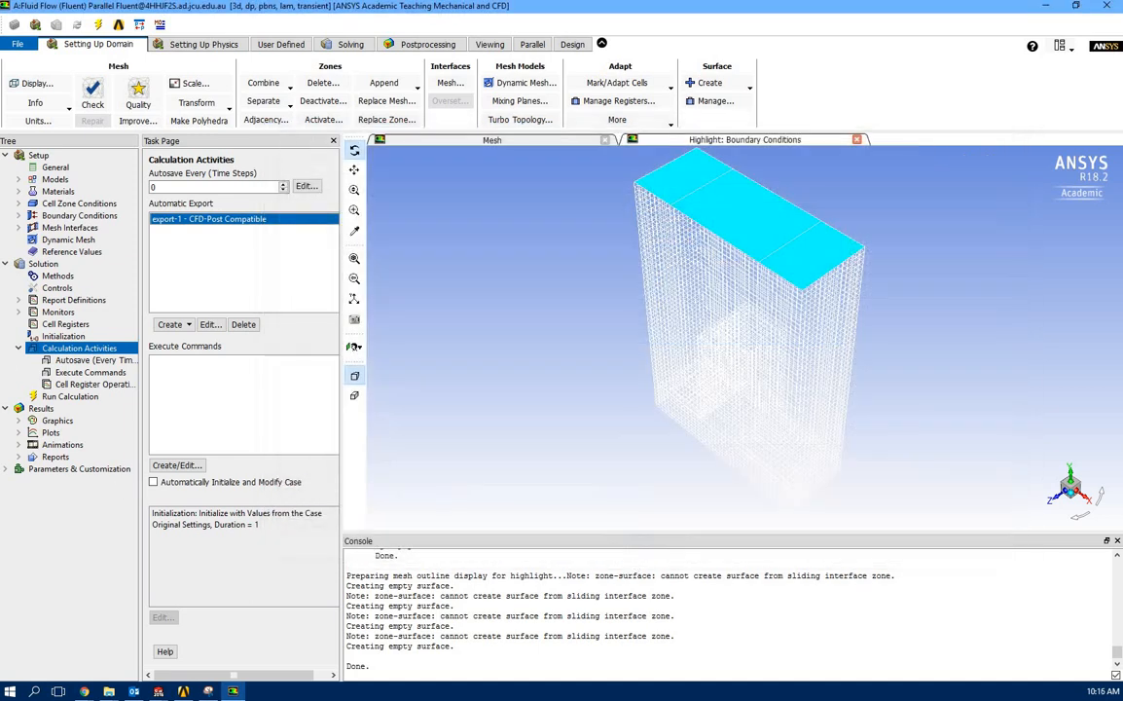
Step: Initialize the solution with Hybrid Initialization
double_click(43, 348)
click(52, 338)
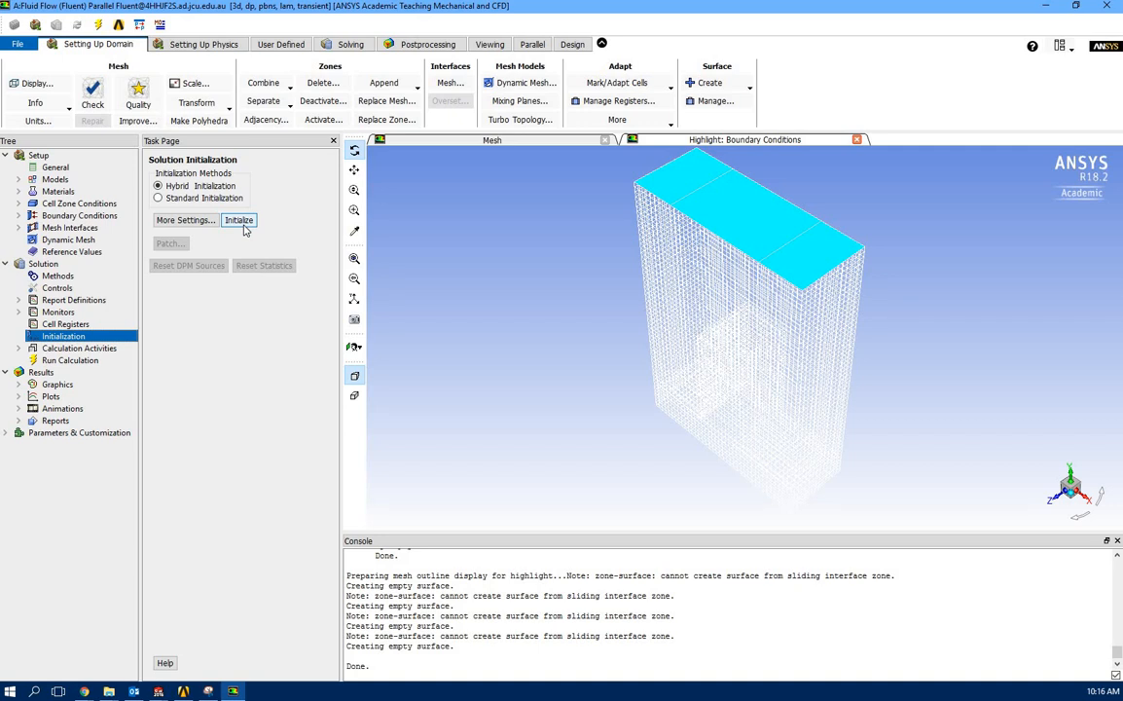
click(242, 224)
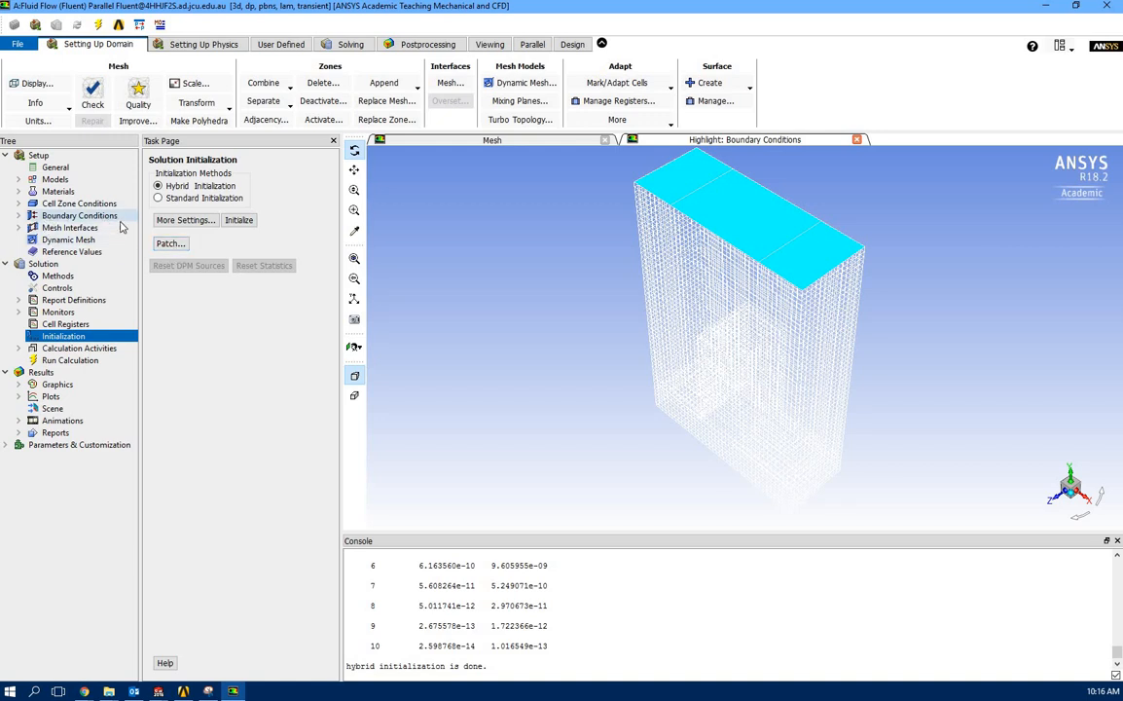
Step: Patch zone hs with a temperature of 35 °C and open the Run Calculation settings
click(168, 243)
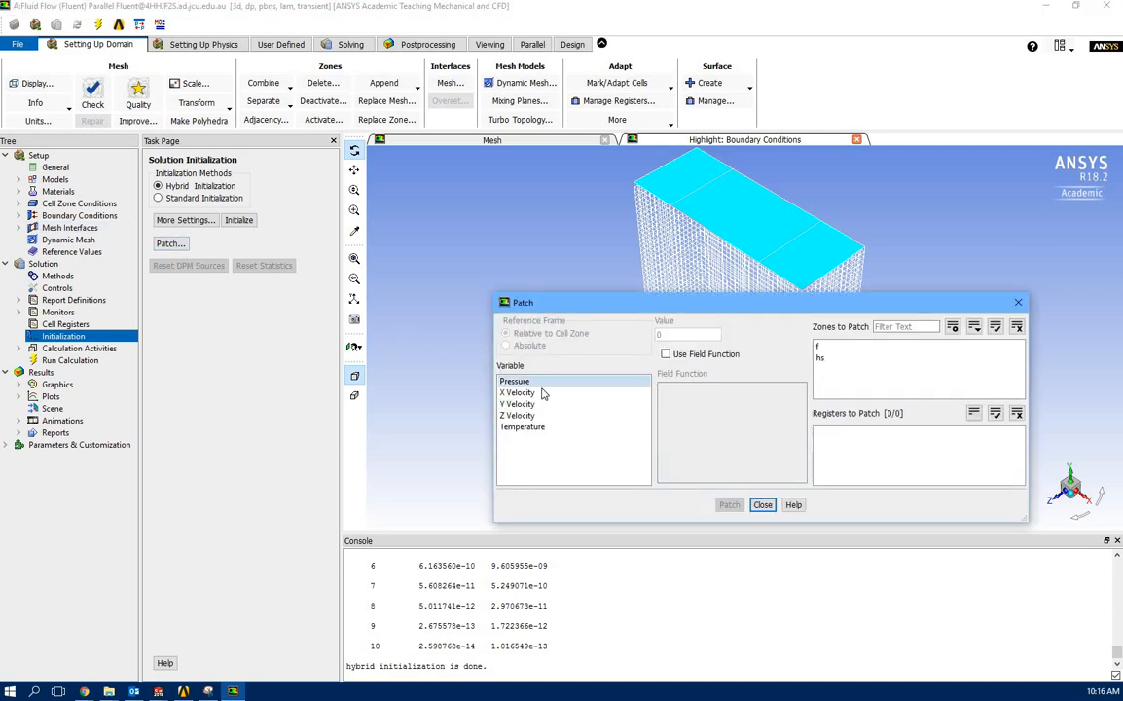
click(621, 427)
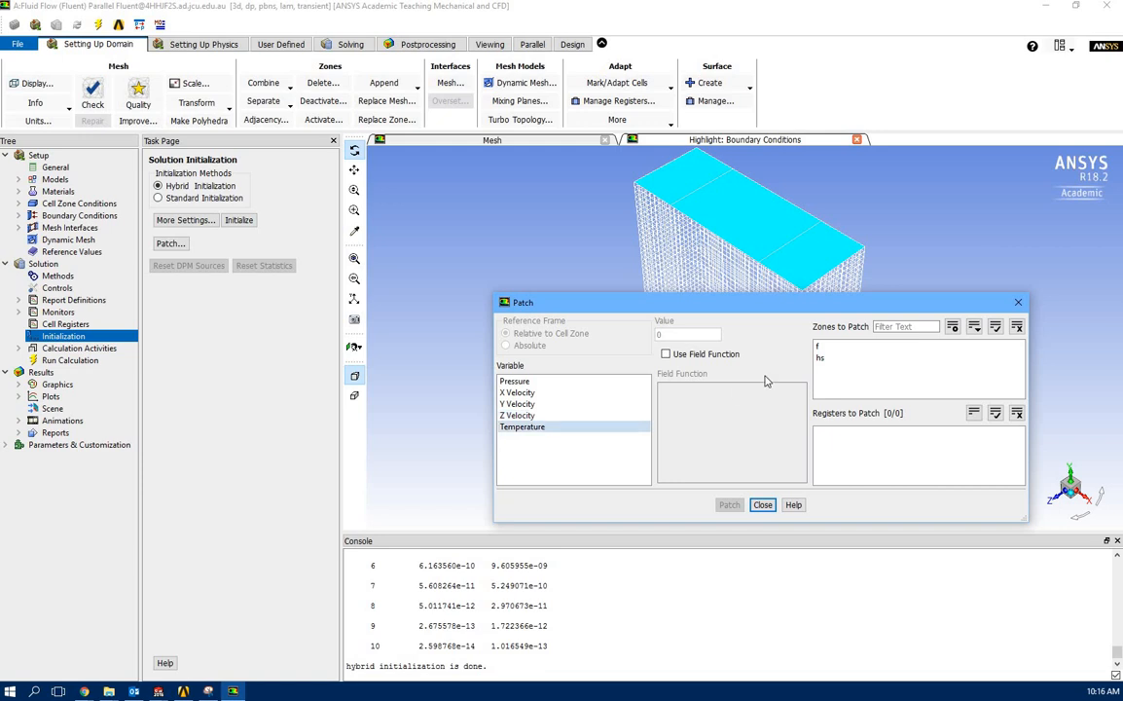
click(821, 358)
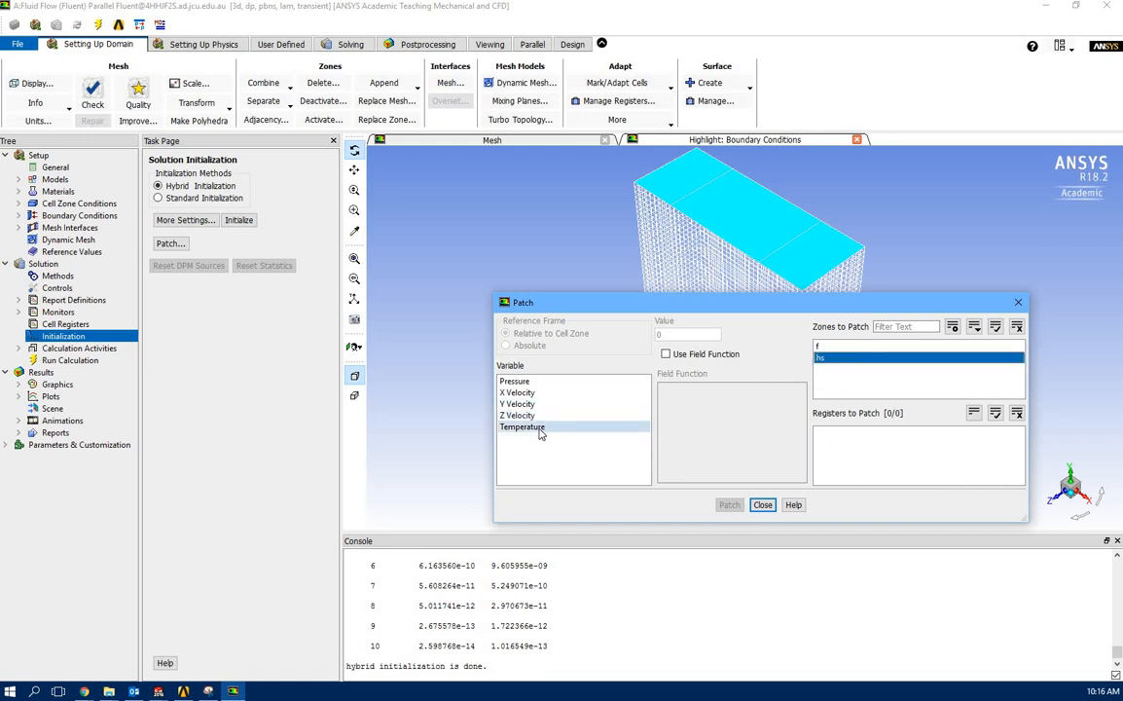
click(539, 430)
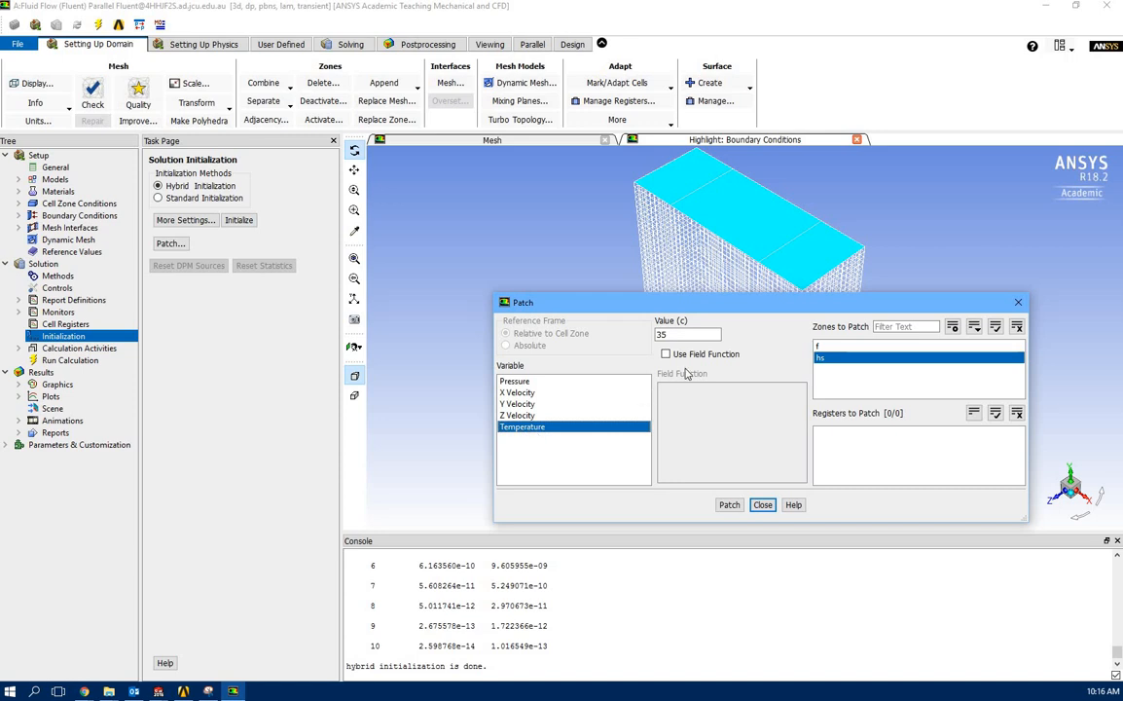
click(728, 505)
click(763, 505)
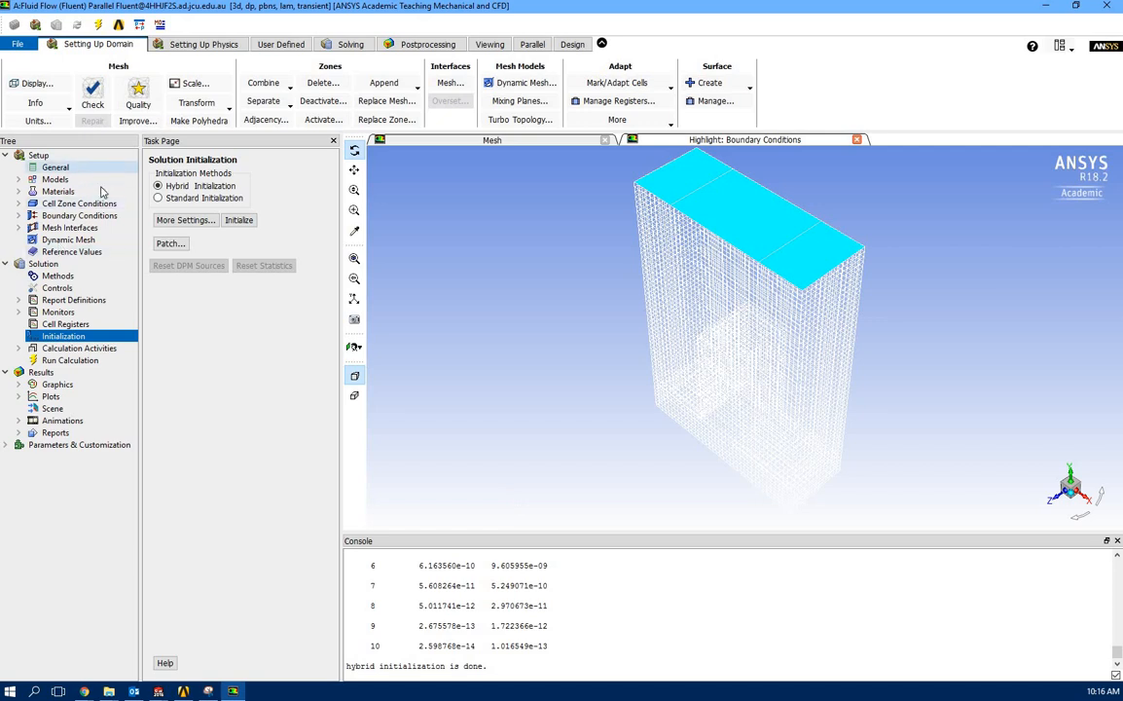
click(58, 361)
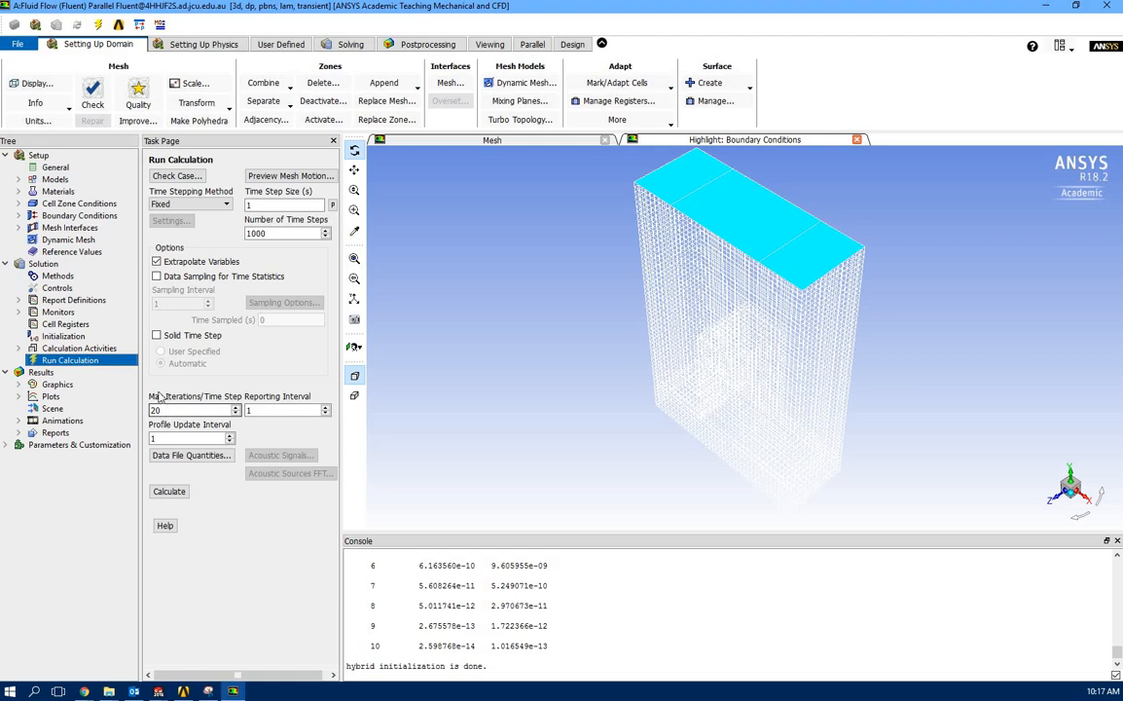
Step: Switch to Workbench, add a new standalone Results system beside the existing one and open its results in CFD-Post
click(1046, 6)
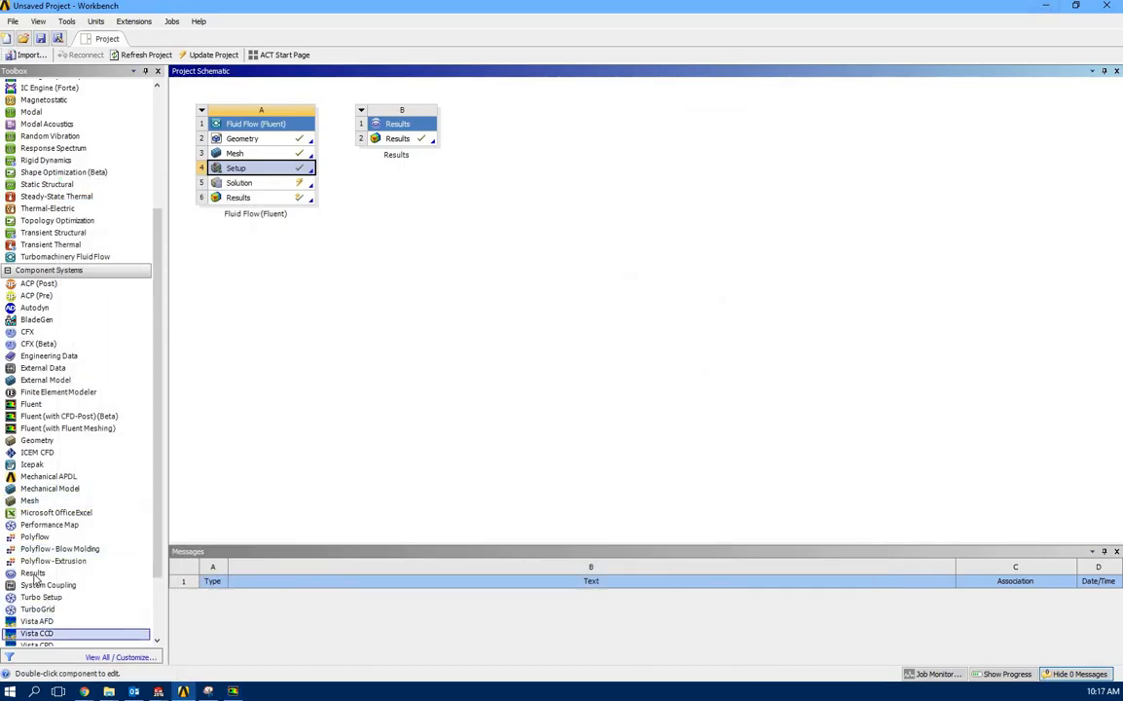
drag(39, 572, 529, 153)
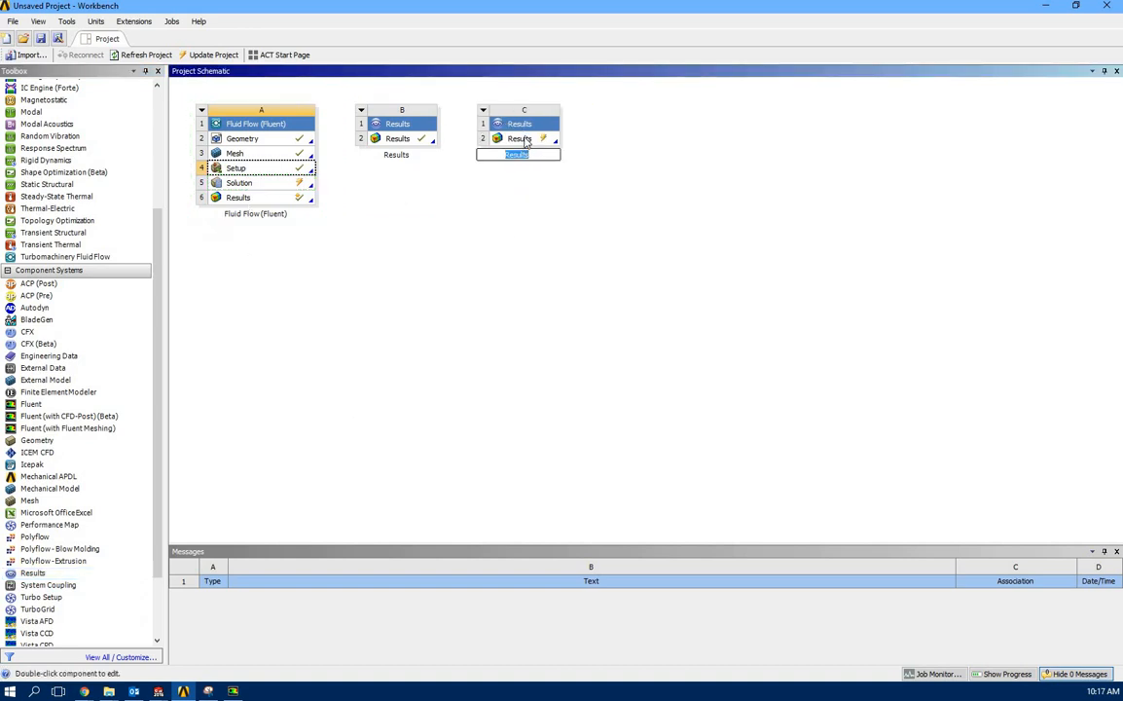
double_click(525, 141)
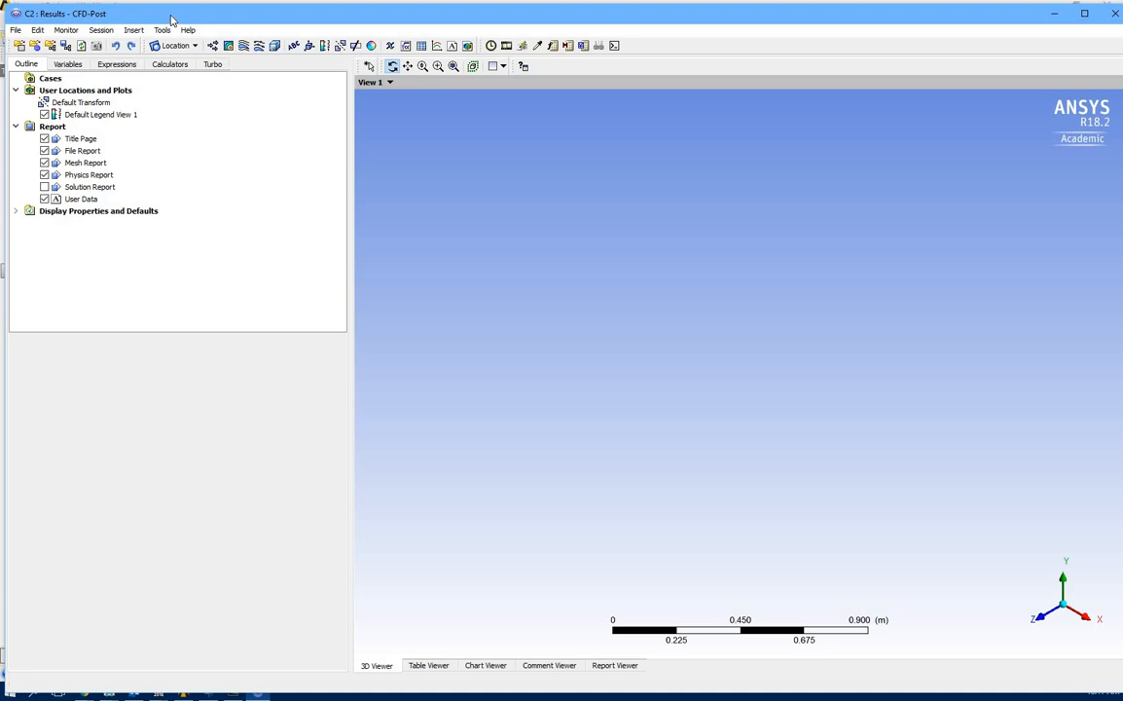
Step: Load the results file FFF-1000.cdat from the Desktop folder test - natural/data, accepting the notices about variable ranges and empty surfaces
click(12, 36)
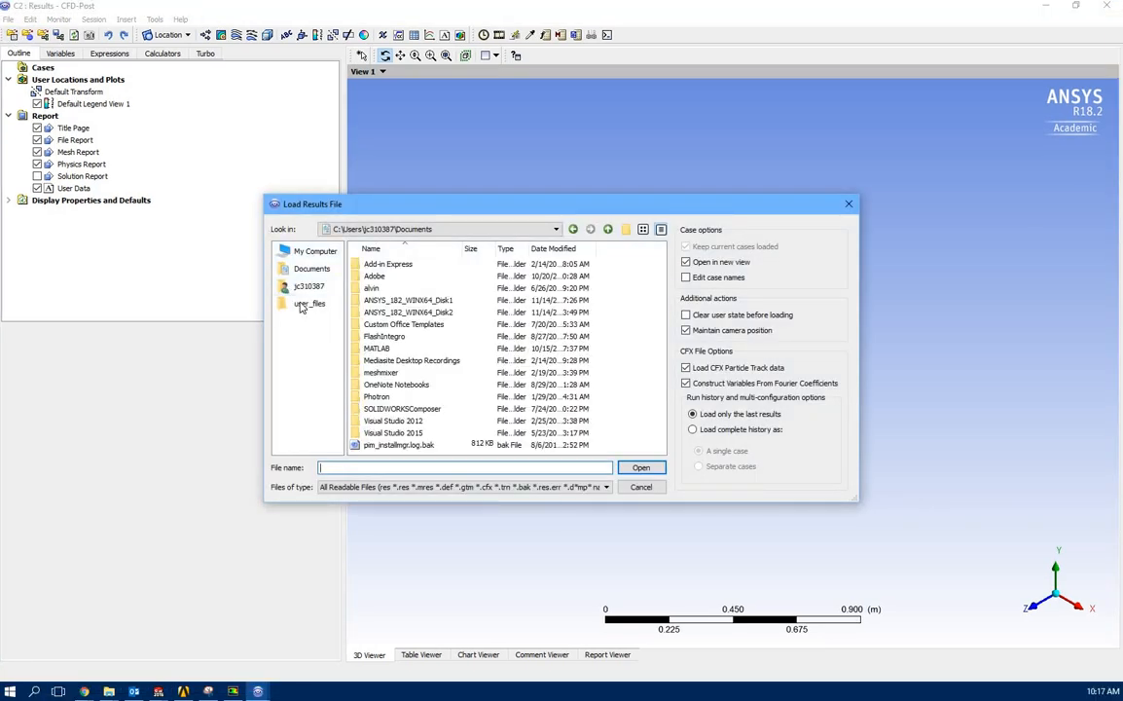
click(305, 285)
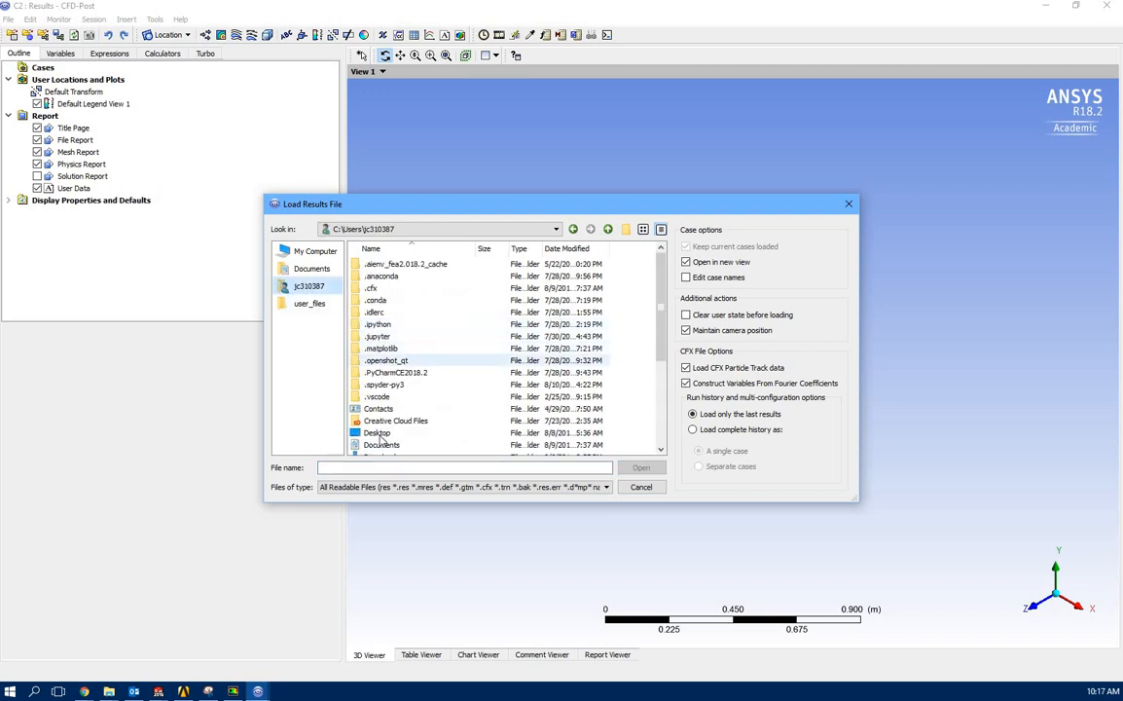
double_click(378, 435)
scroll(382, 448, down, 5)
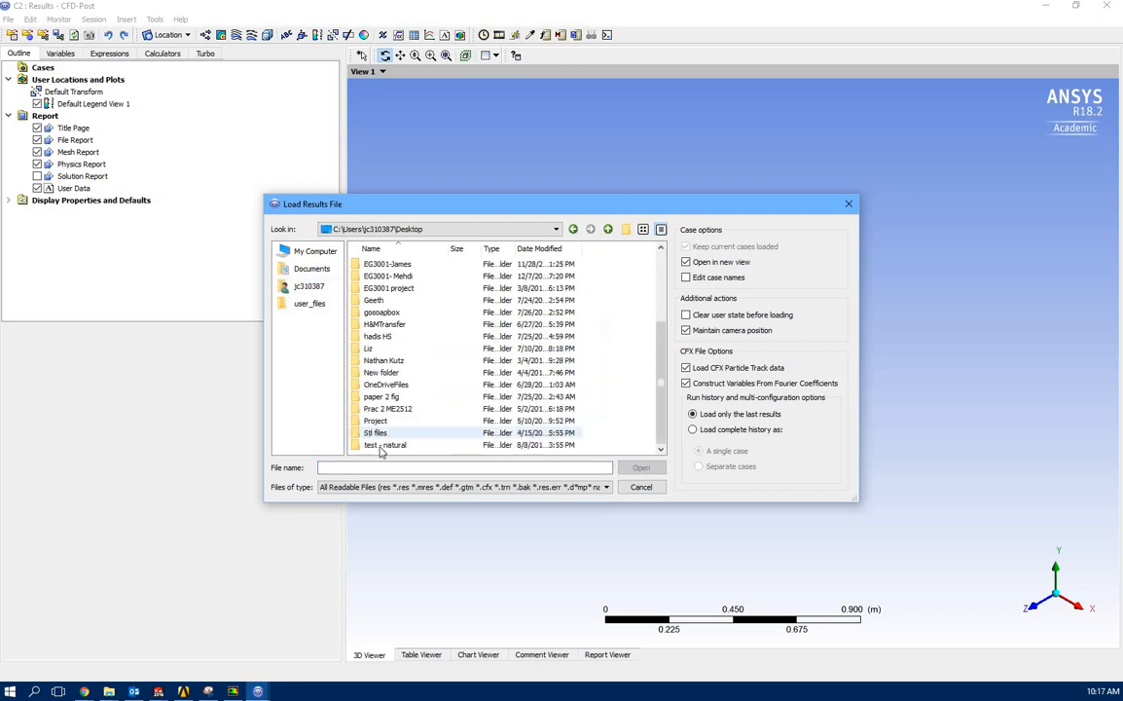
double_click(390, 445)
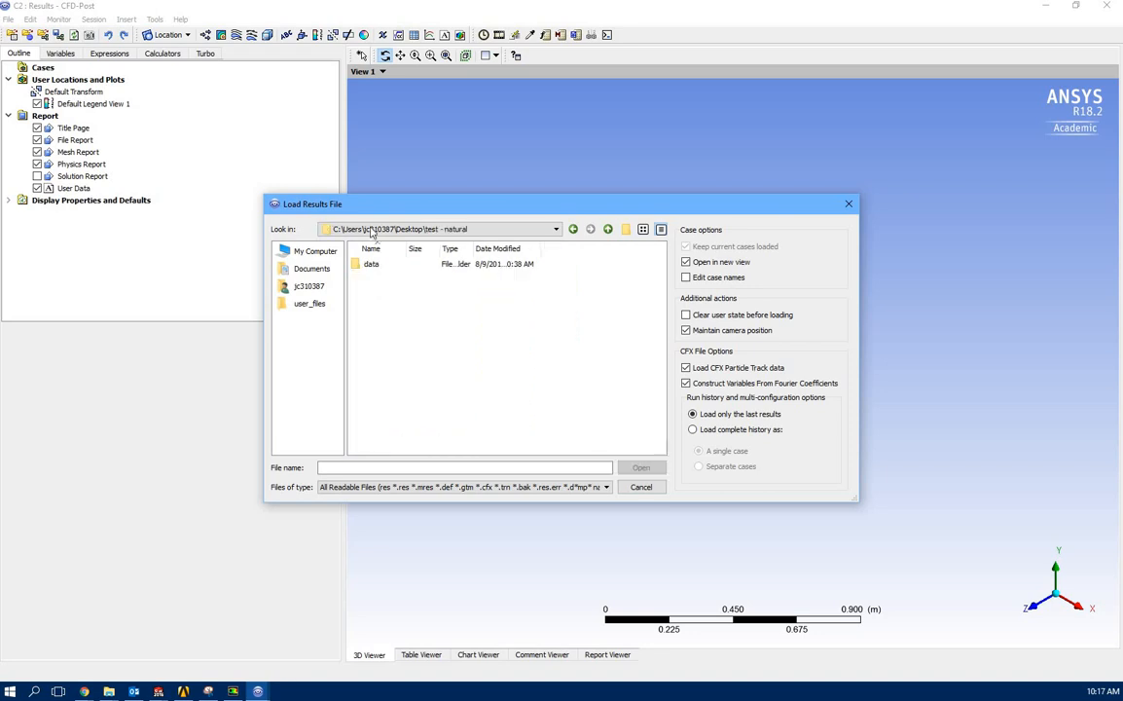
double_click(373, 264)
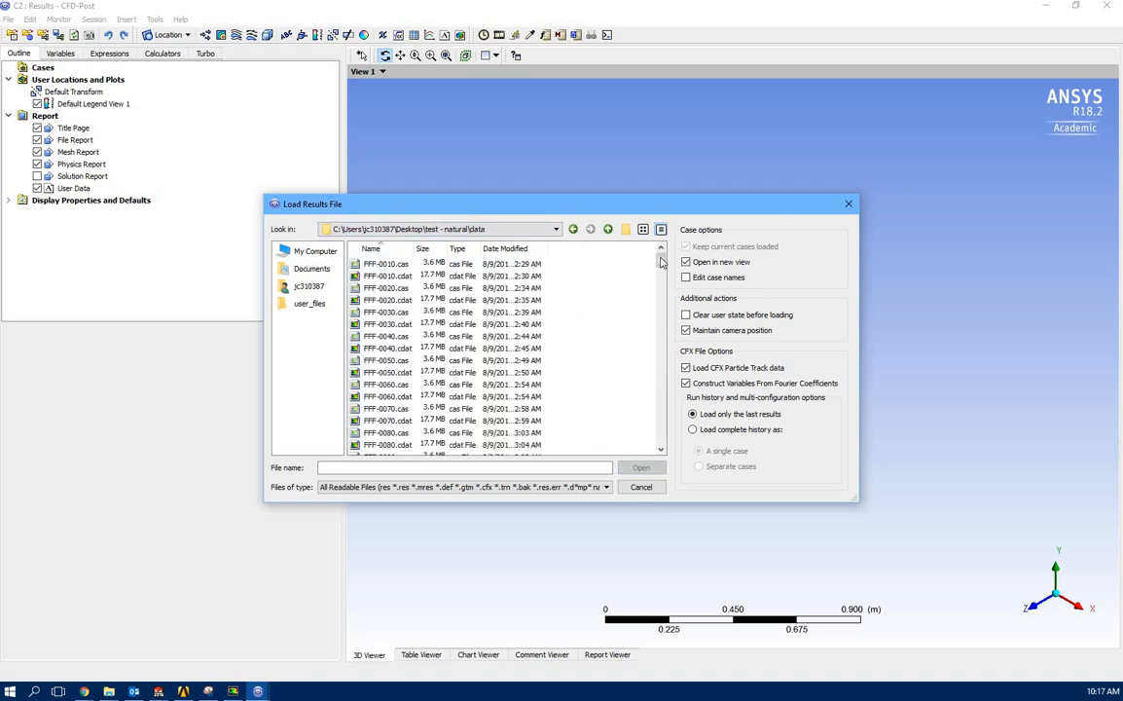
scroll(595, 375, down, 20)
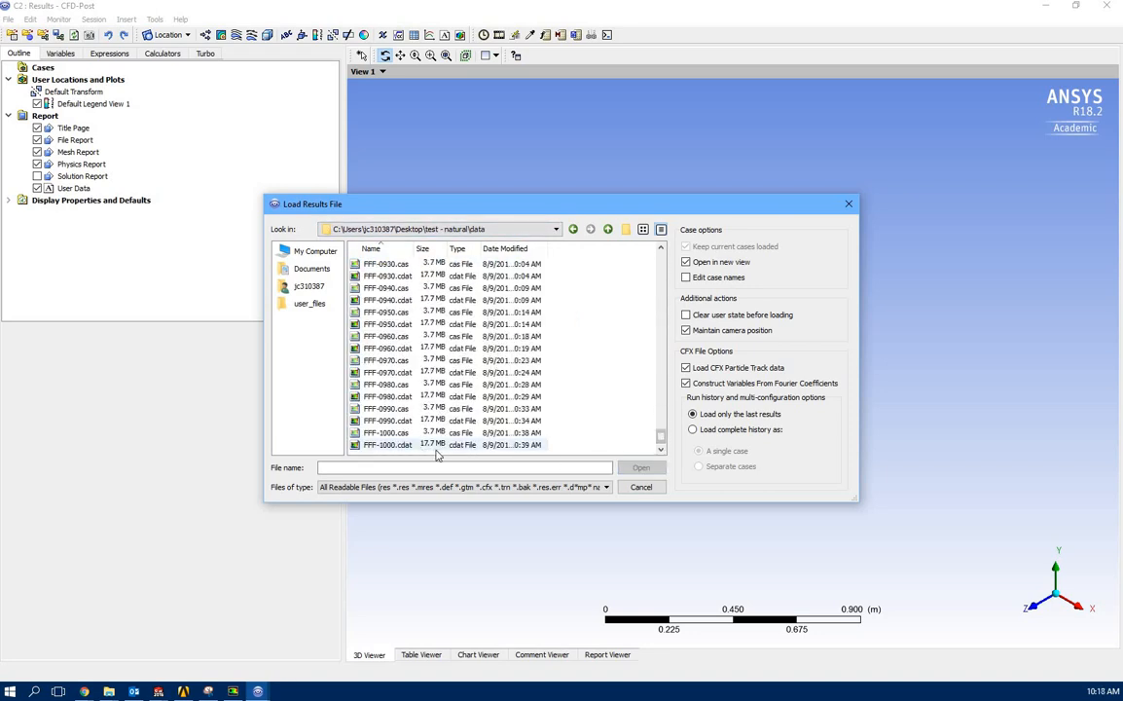
click(433, 444)
key(Return)
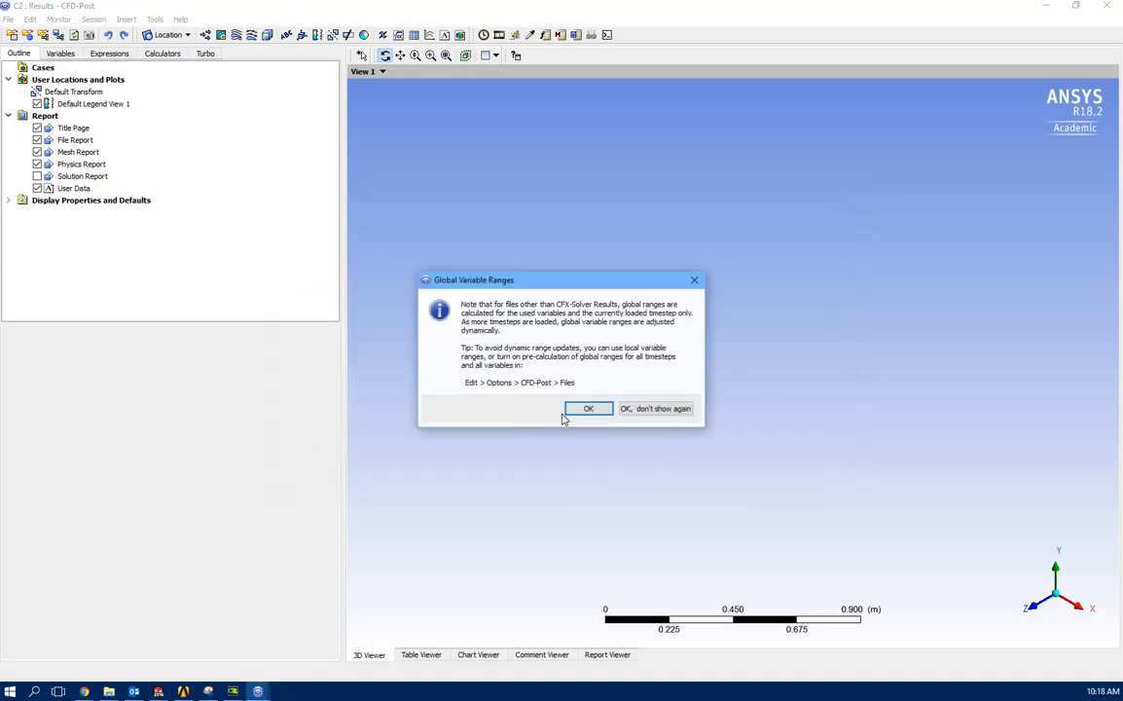
click(576, 409)
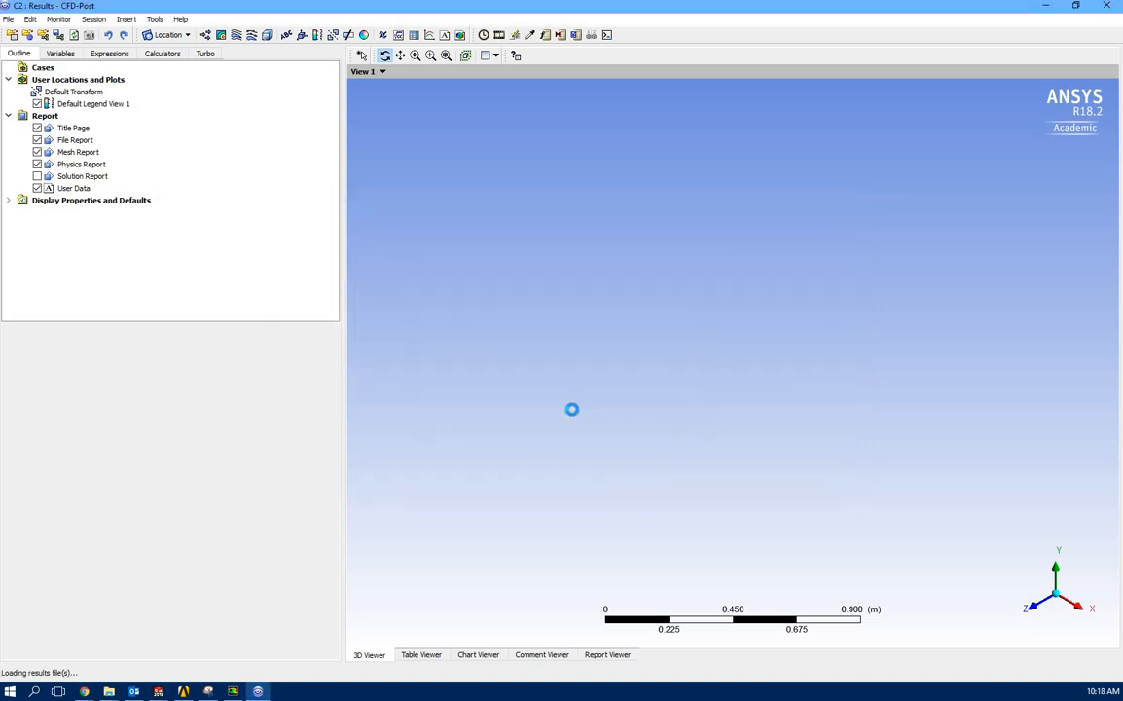
click(579, 360)
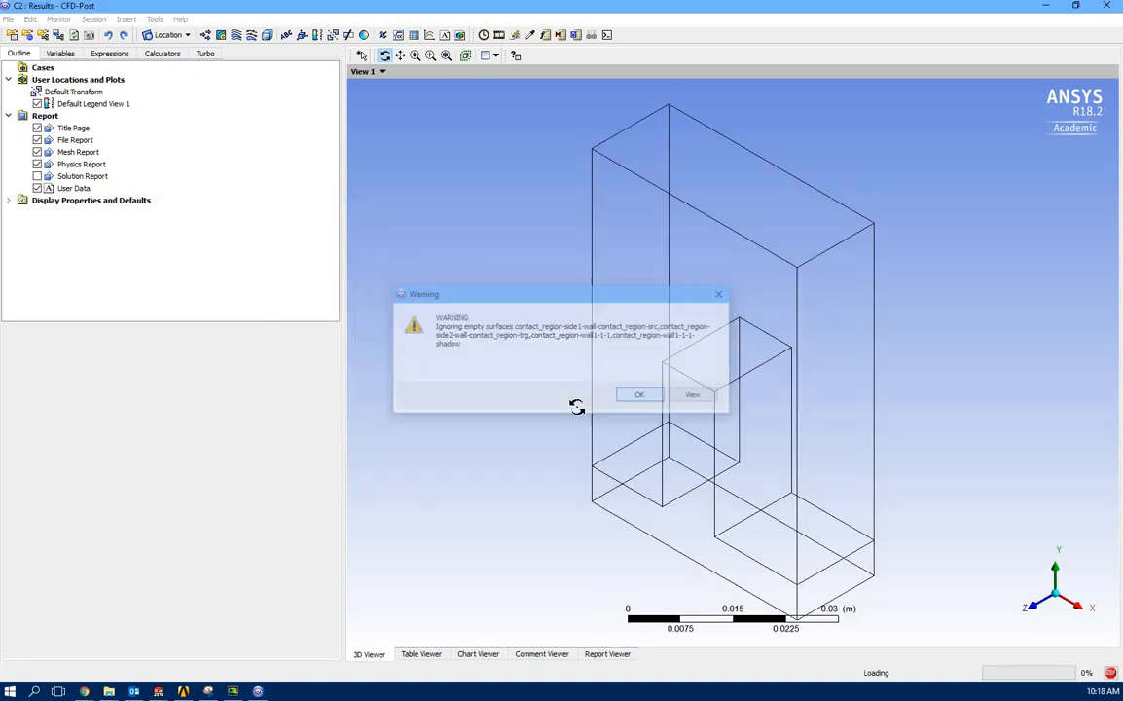
Step: Create an XY plane named Plane 1 through all domains at Z = 0.0169725 m
click(153, 36)
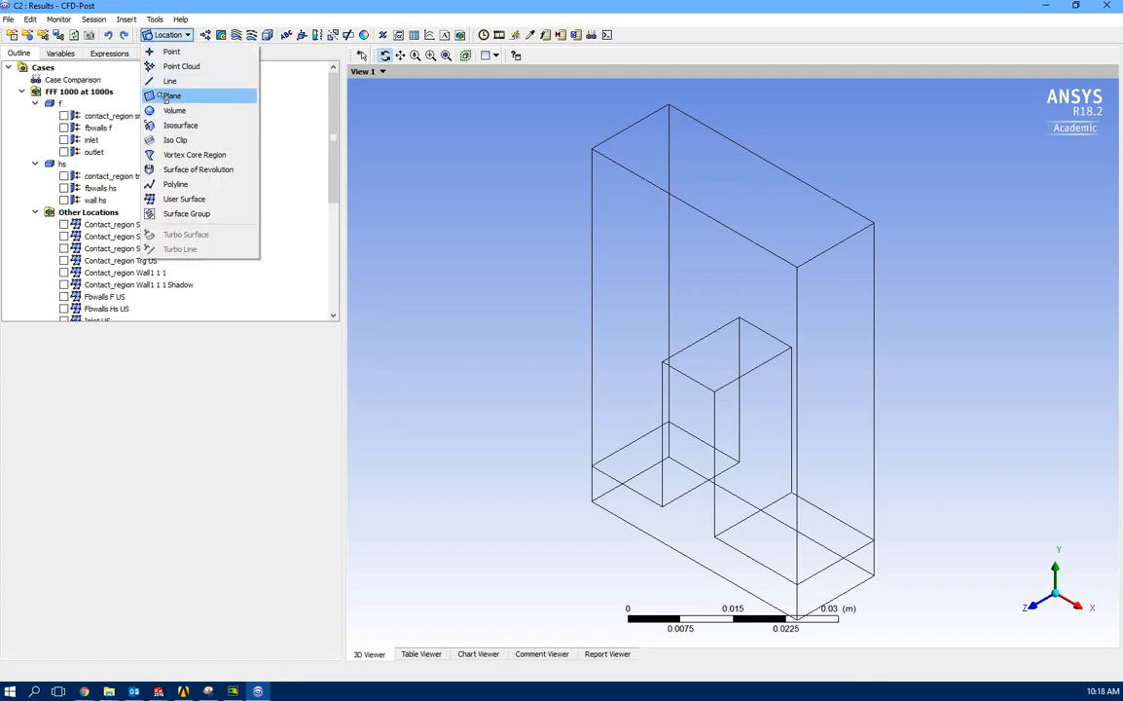
click(160, 92)
click(197, 154)
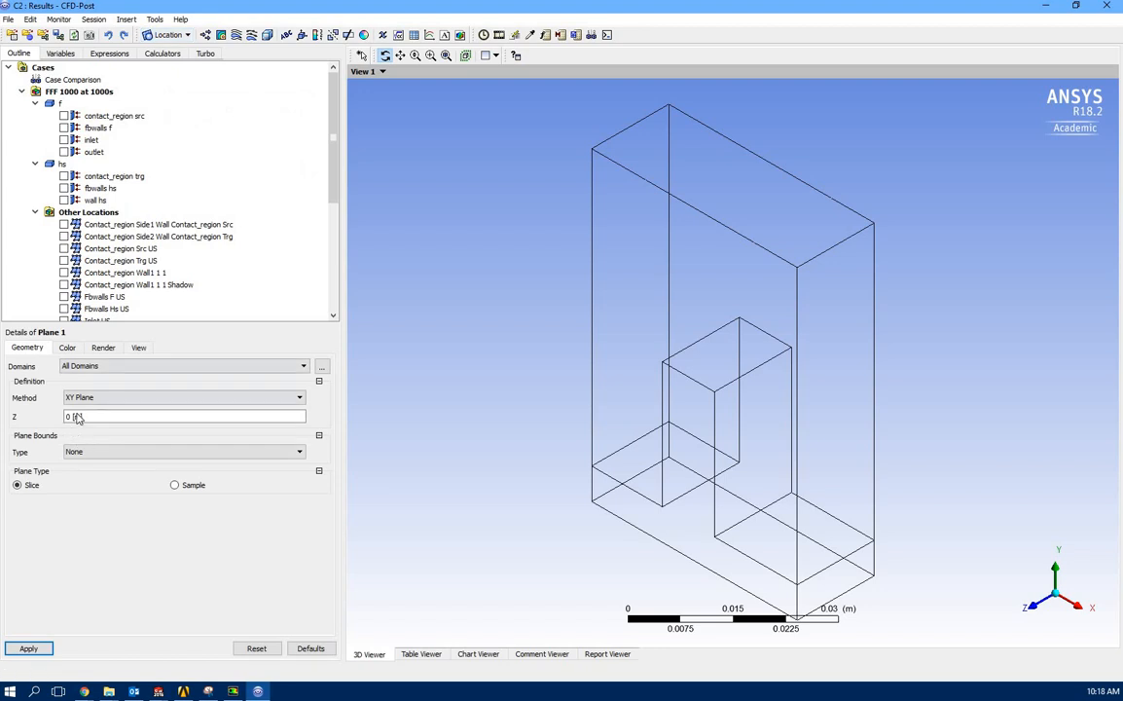
click(67, 419)
text(0.0169725)
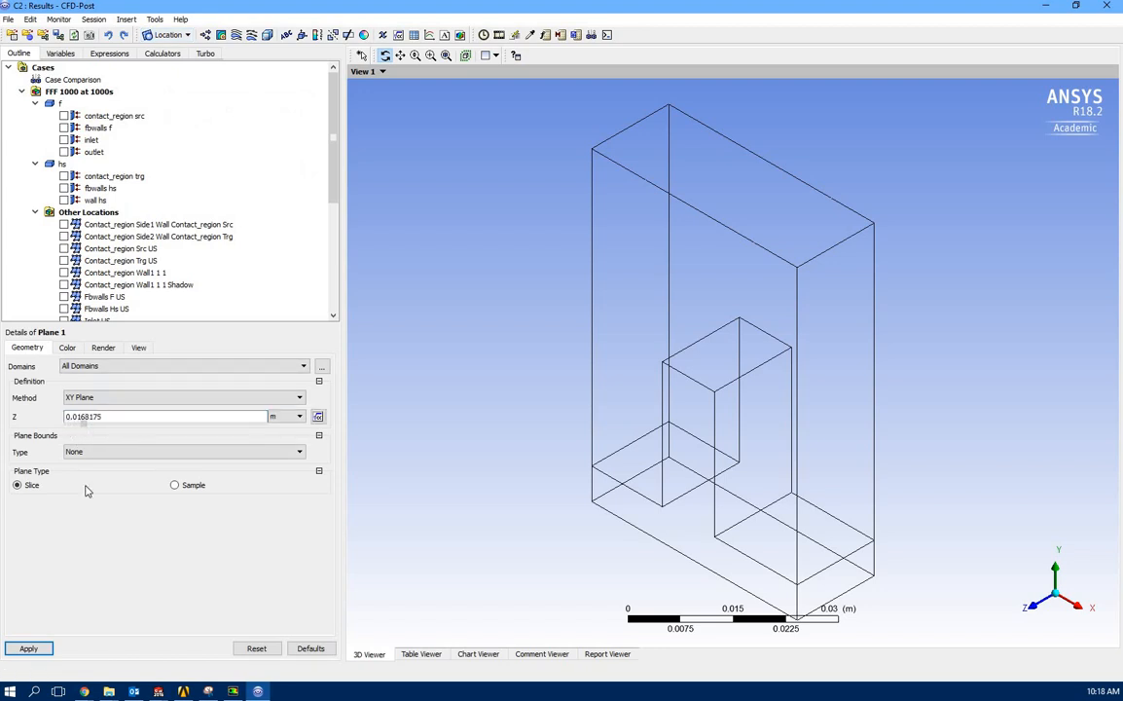
click(30, 648)
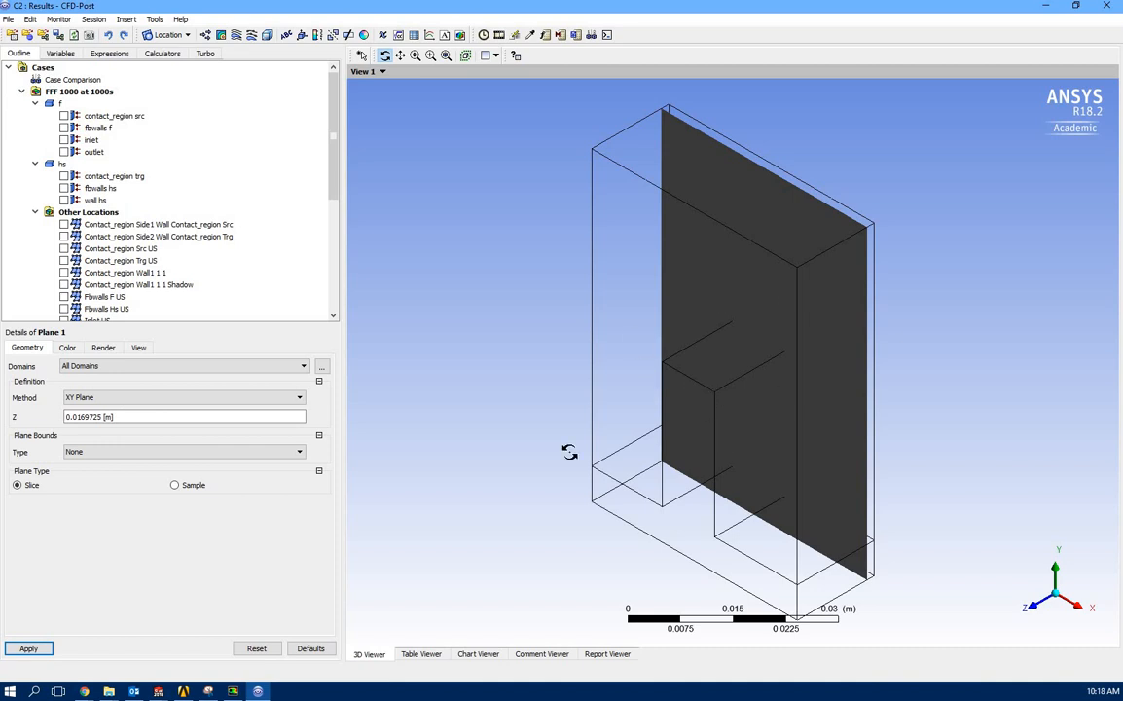
Step: Move Plane 1 to Z = 0.019344 m
click(89, 424)
drag(86, 423, 115, 423)
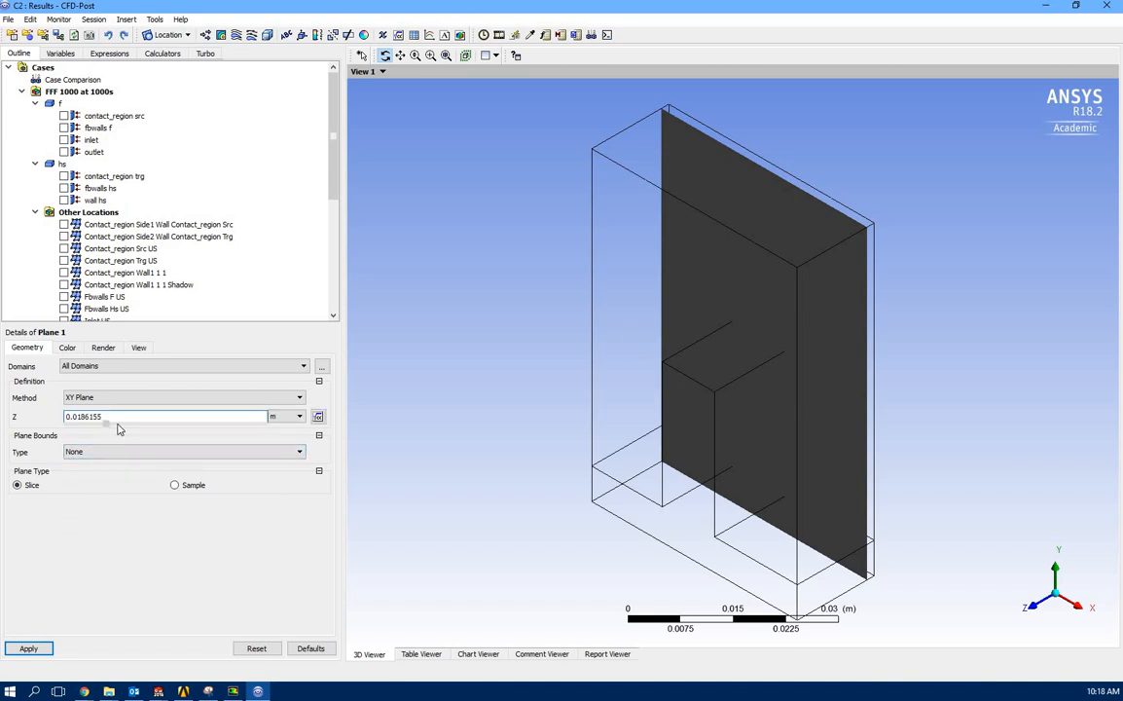
click(28, 648)
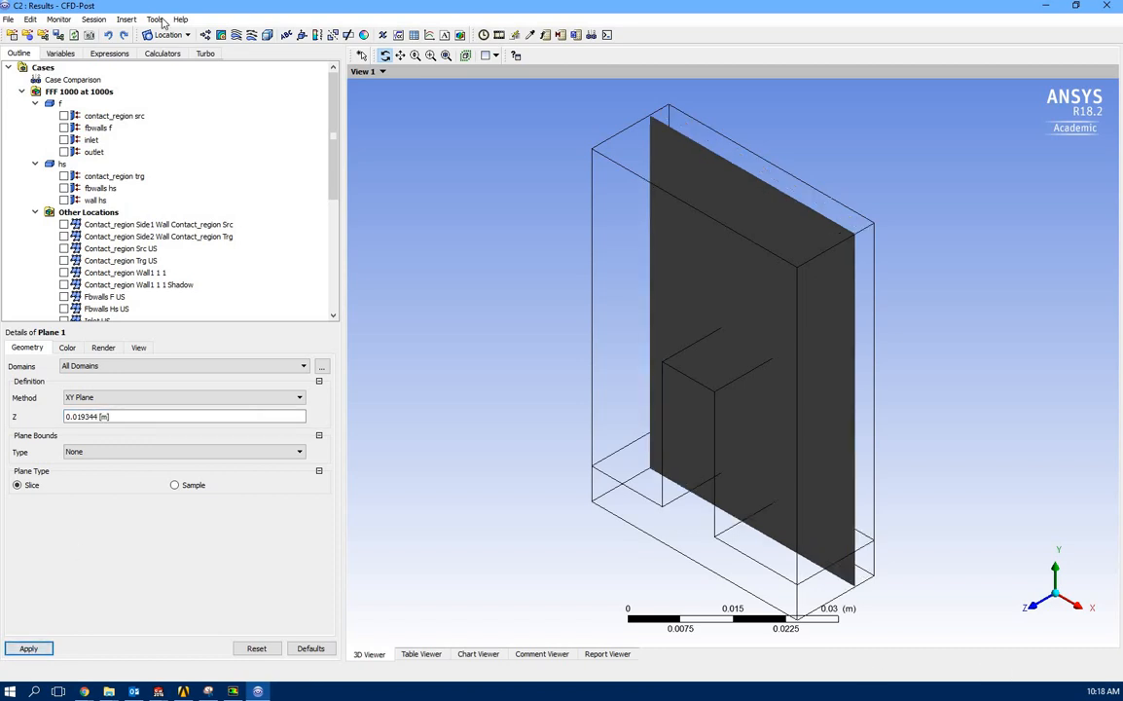
Step: Insert a contour named Contour 1 showing Temperature on Plane 1 with the global range and 11 contours
click(222, 37)
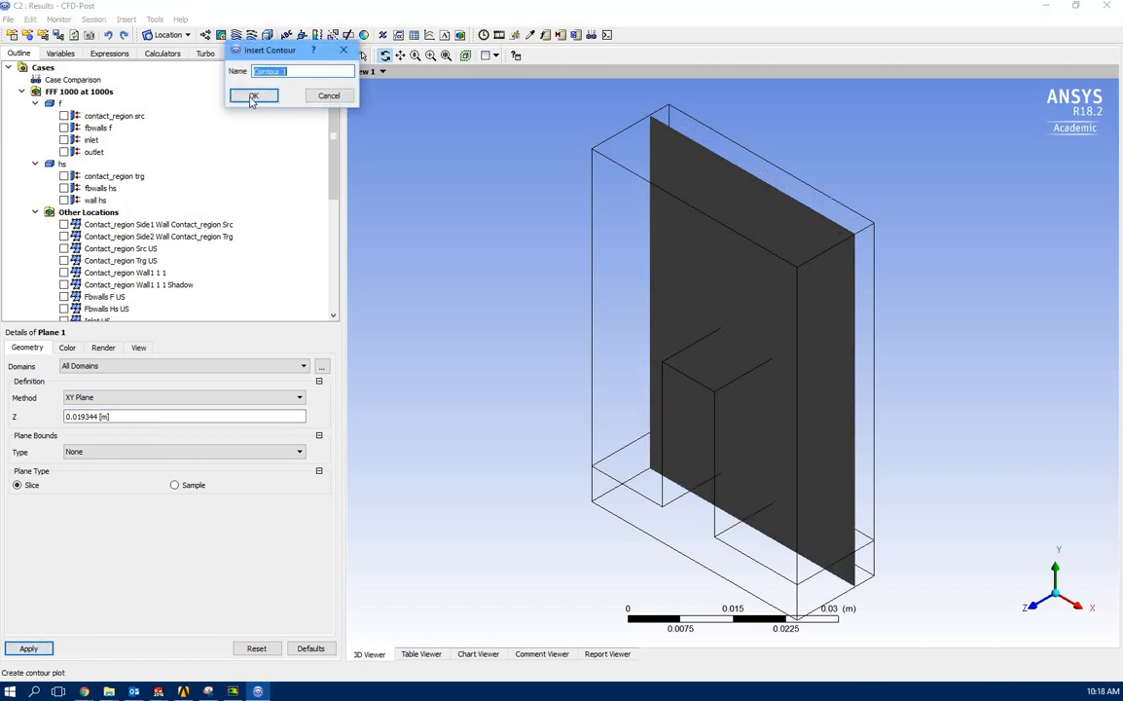
click(229, 89)
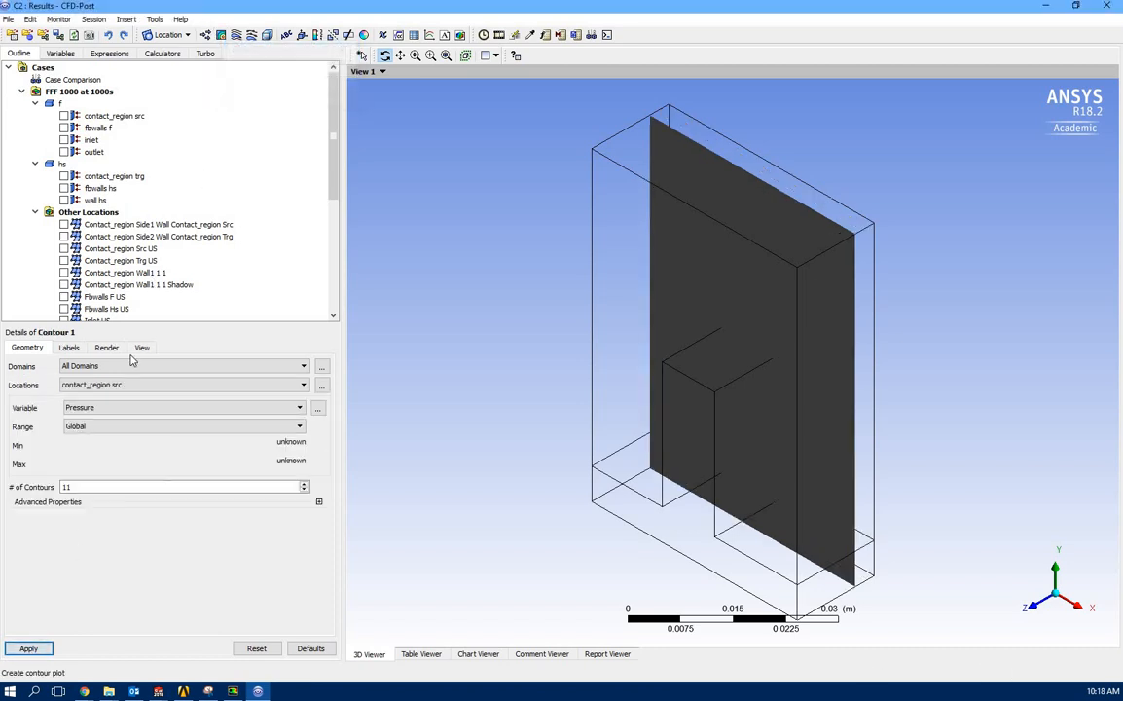
click(107, 406)
scroll(119, 484, down, 2)
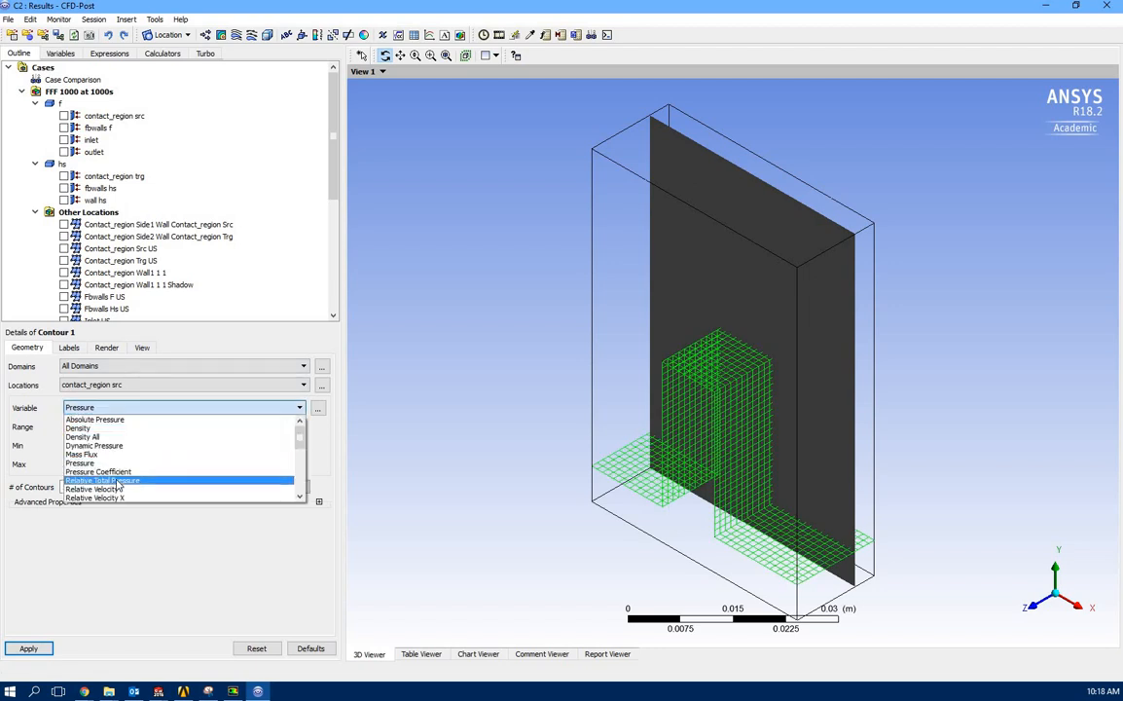
click(114, 472)
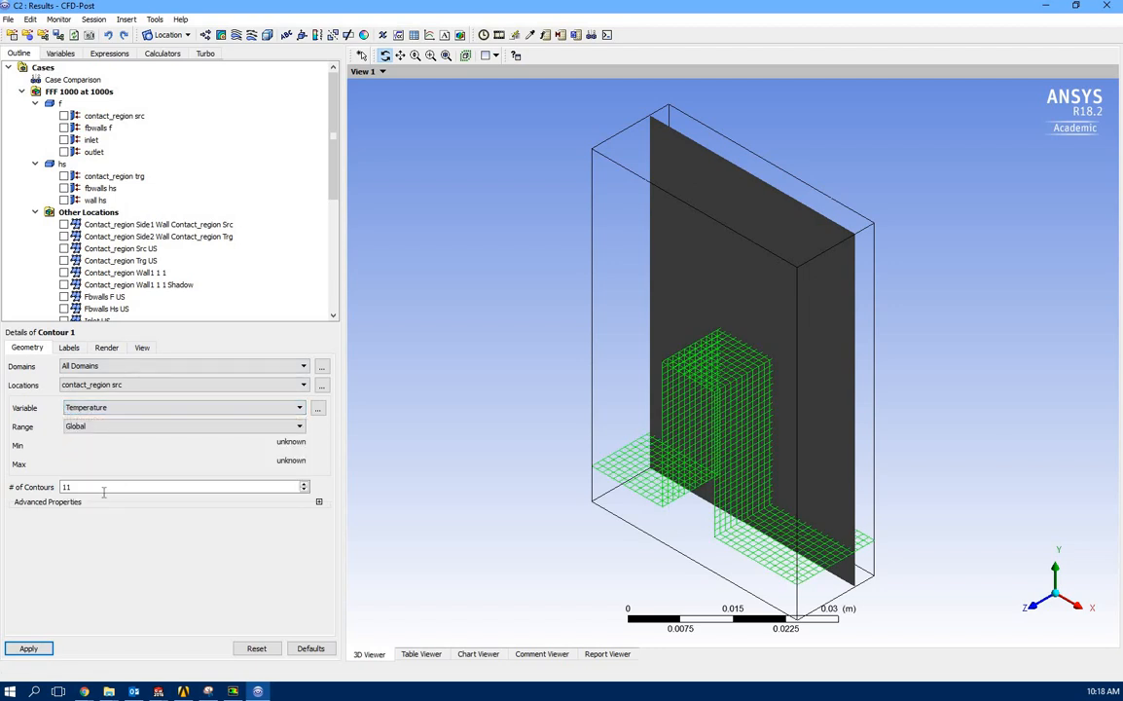
click(104, 385)
scroll(117, 429, down, 3)
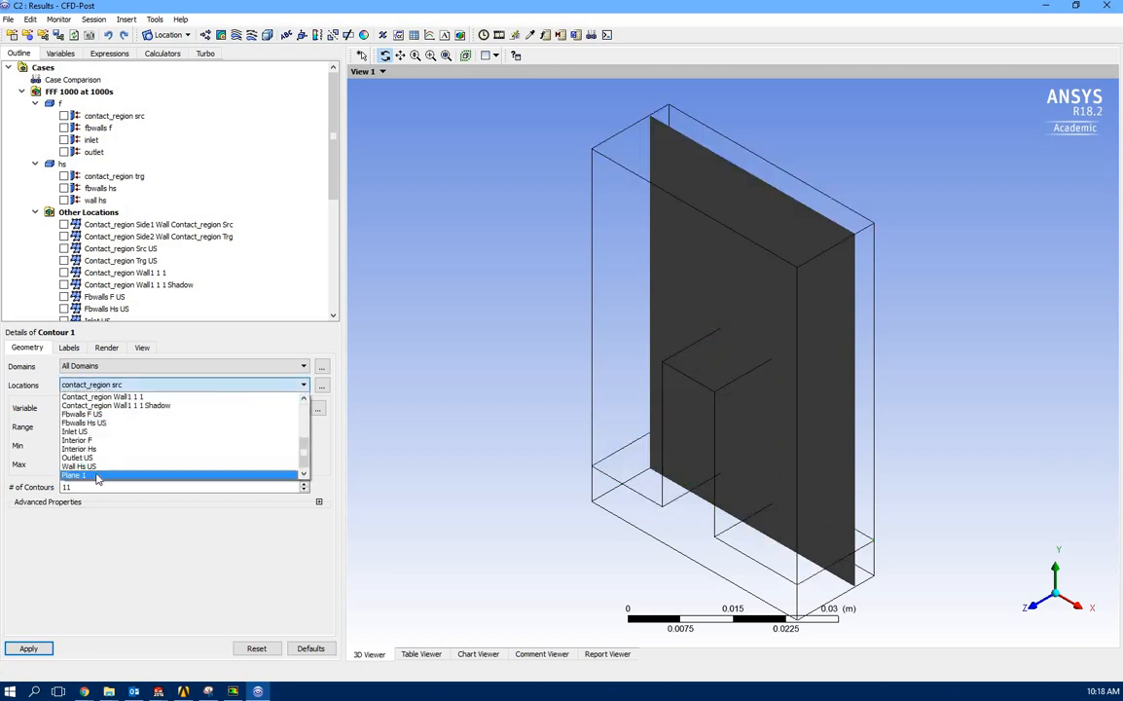
click(97, 476)
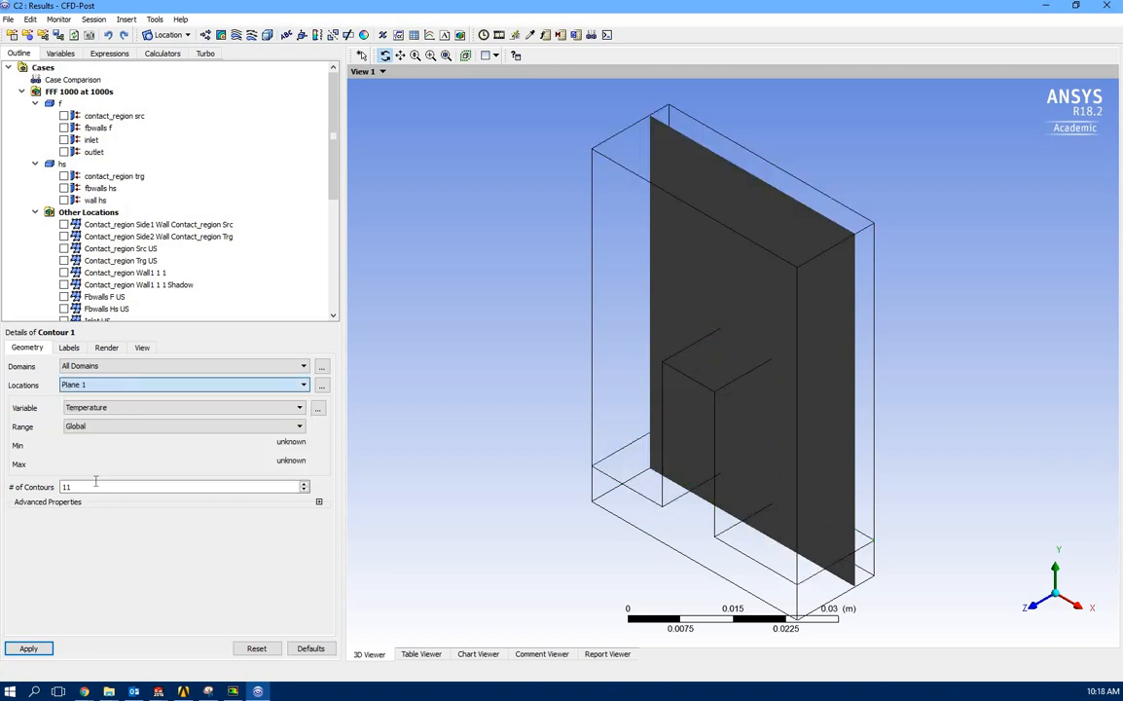
click(29, 647)
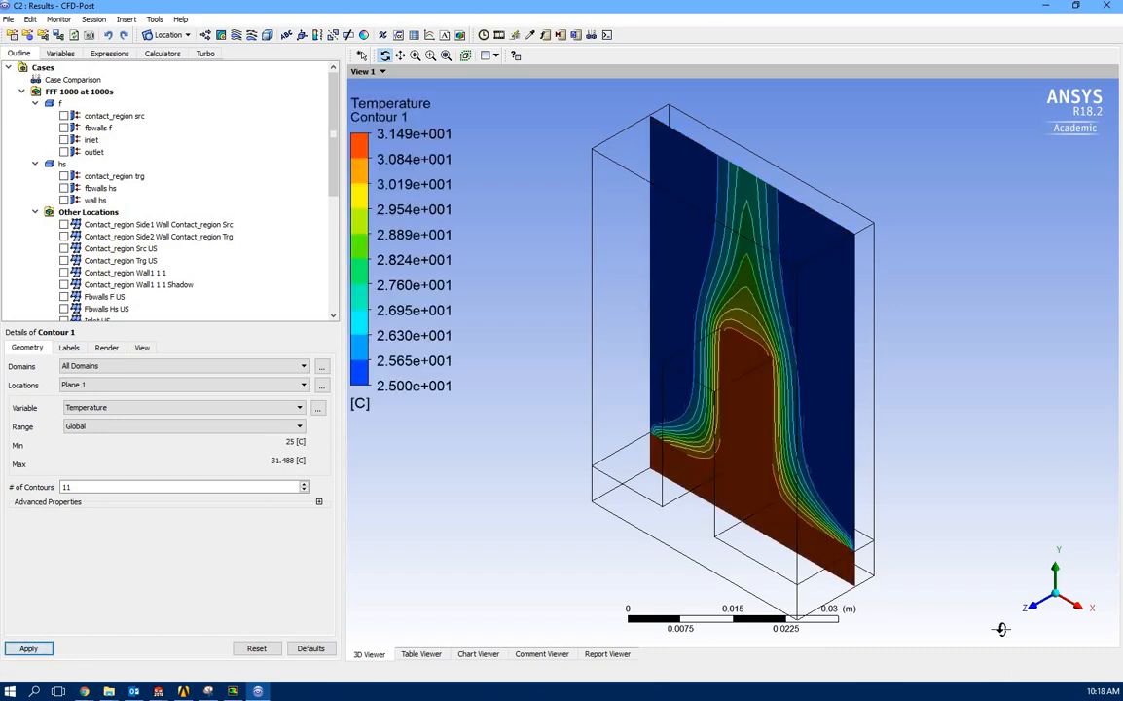
Step: View the temperature contour face-on along Z and step through timesteps 10, 20 and 30, returning to timestep 10
click(1034, 608)
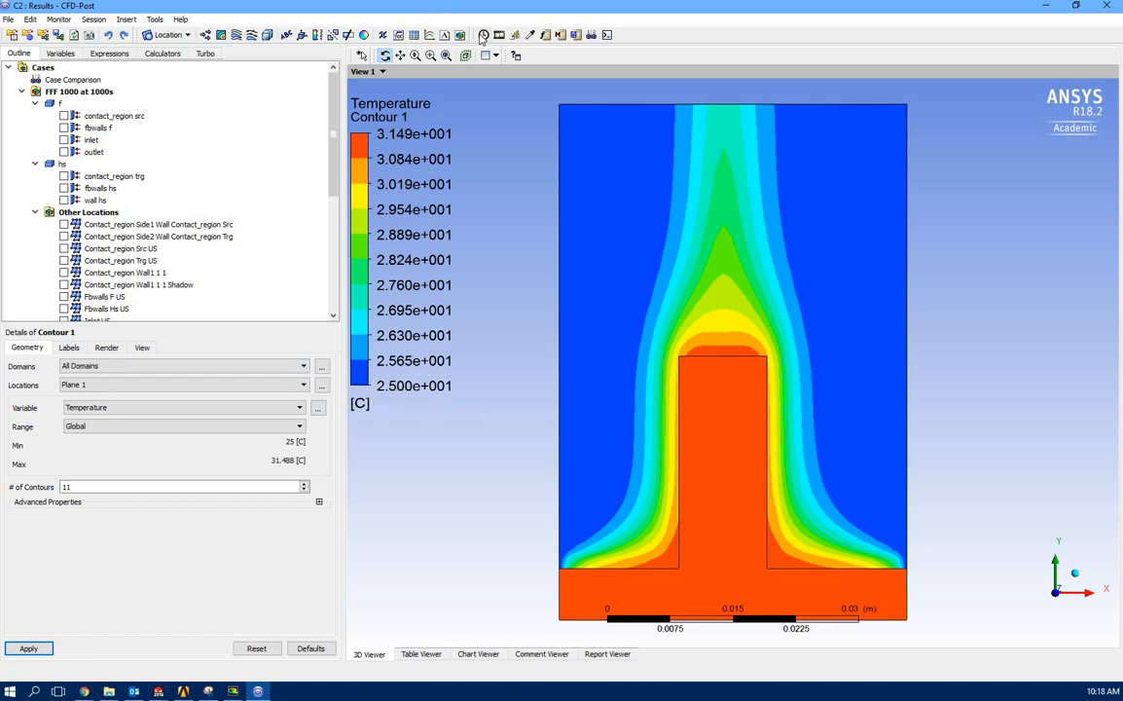
click(481, 36)
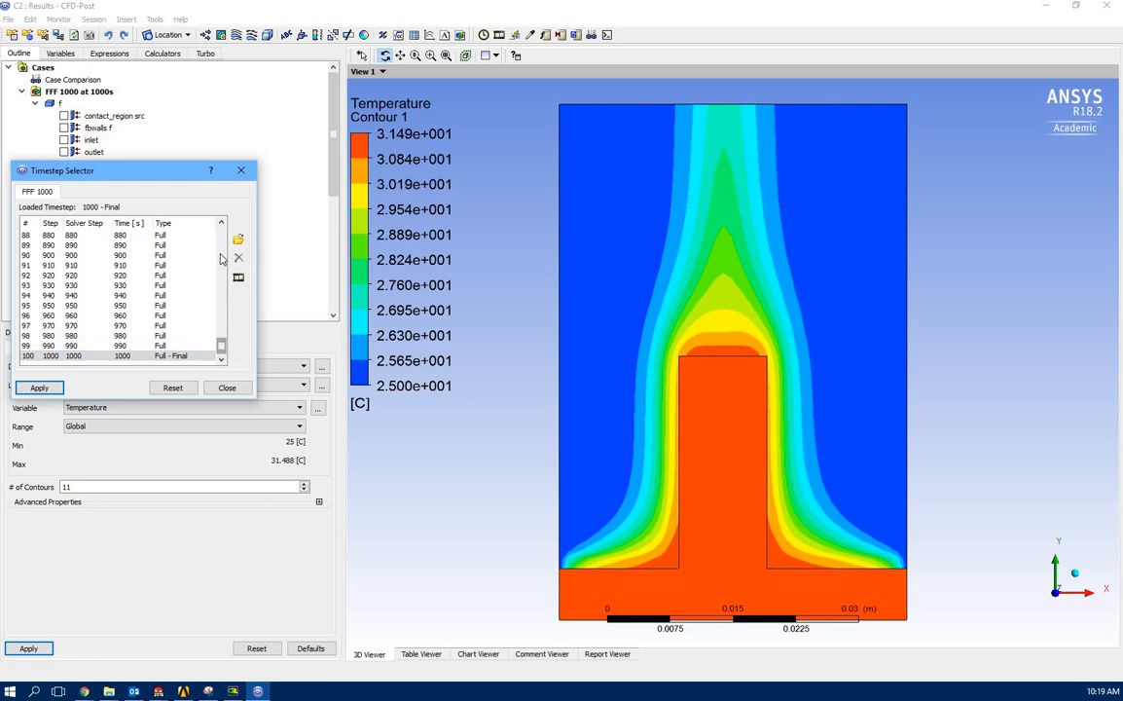
drag(221, 259, 240, 202)
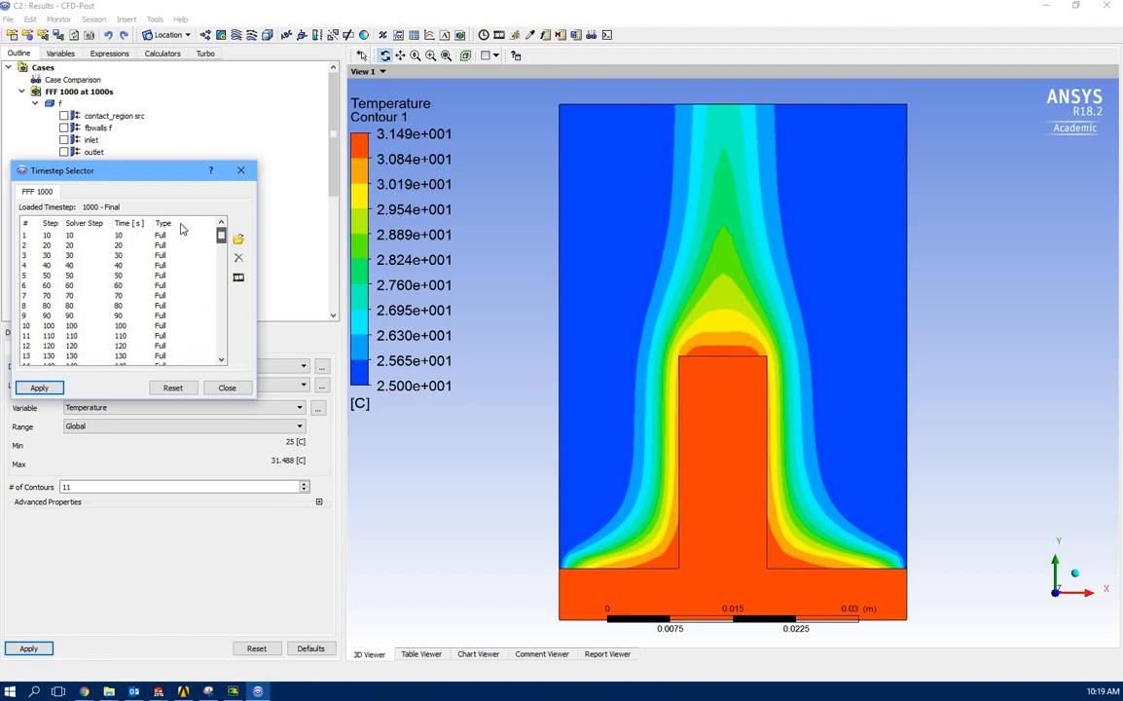
click(58, 236)
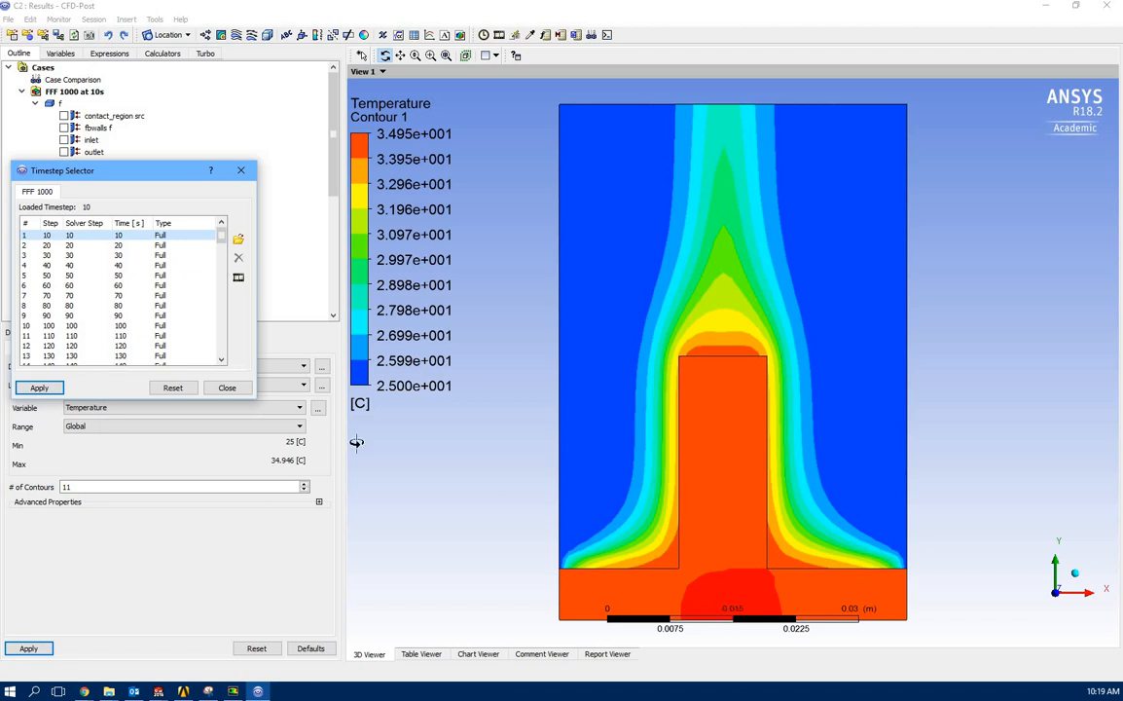
click(142, 244)
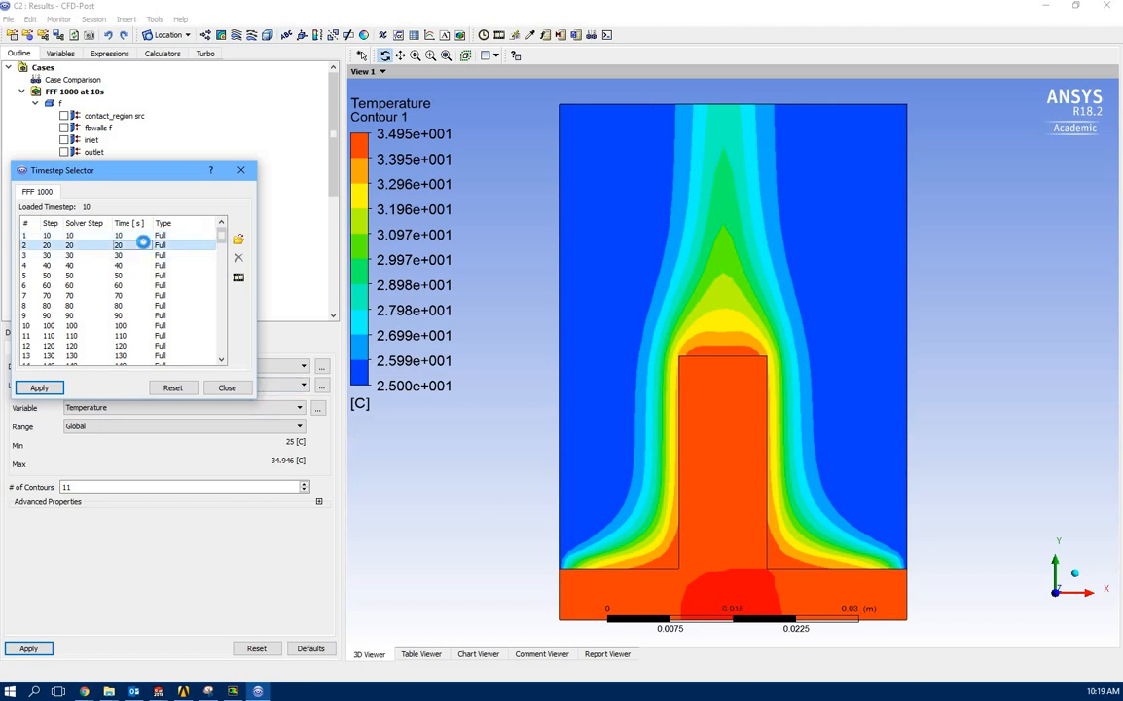
click(138, 255)
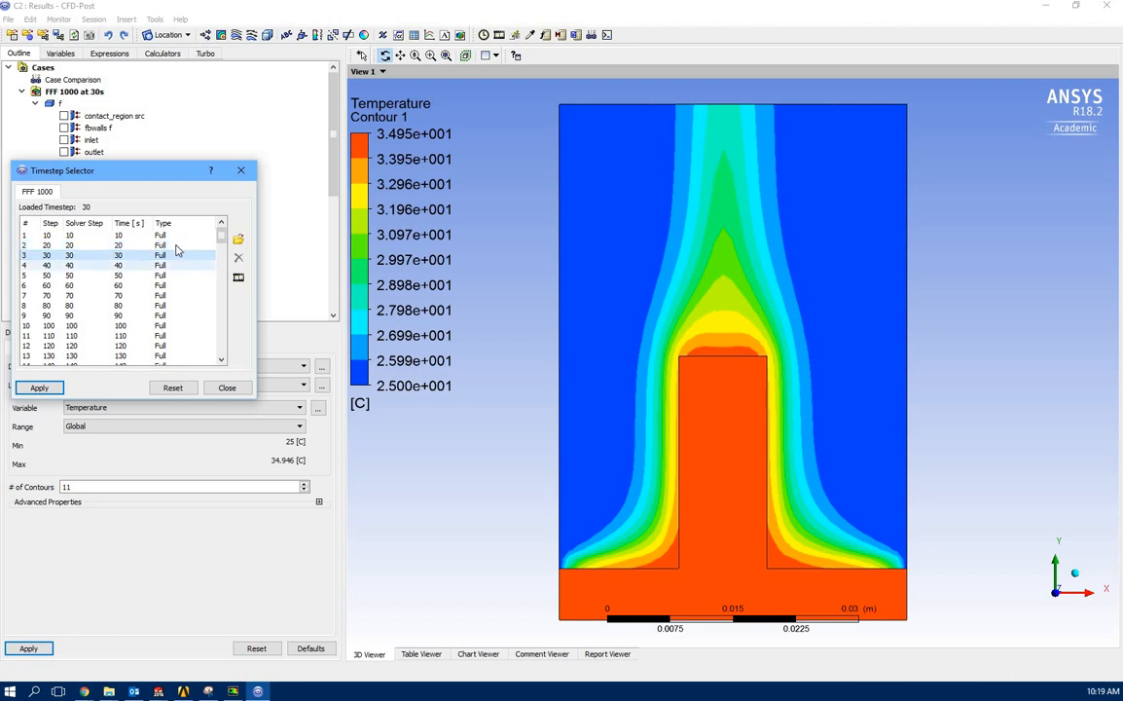
click(175, 236)
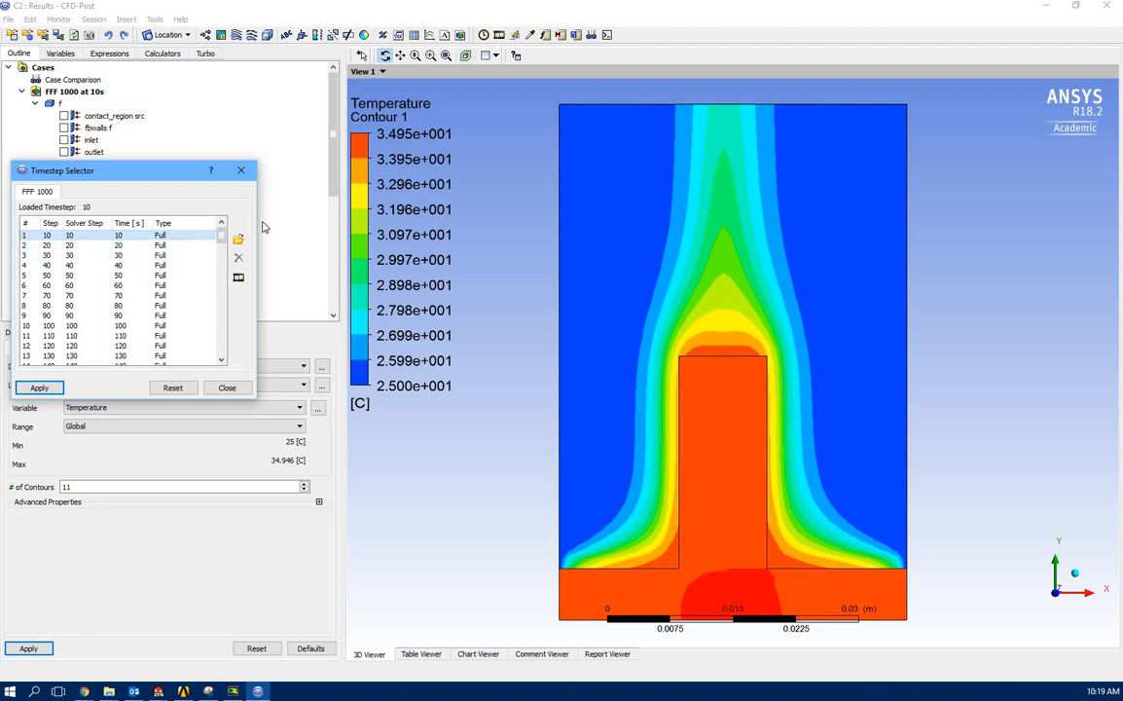
Step: Set up a timestep animation of the temperature contour and play it once from timestep 10 to 1000
click(241, 276)
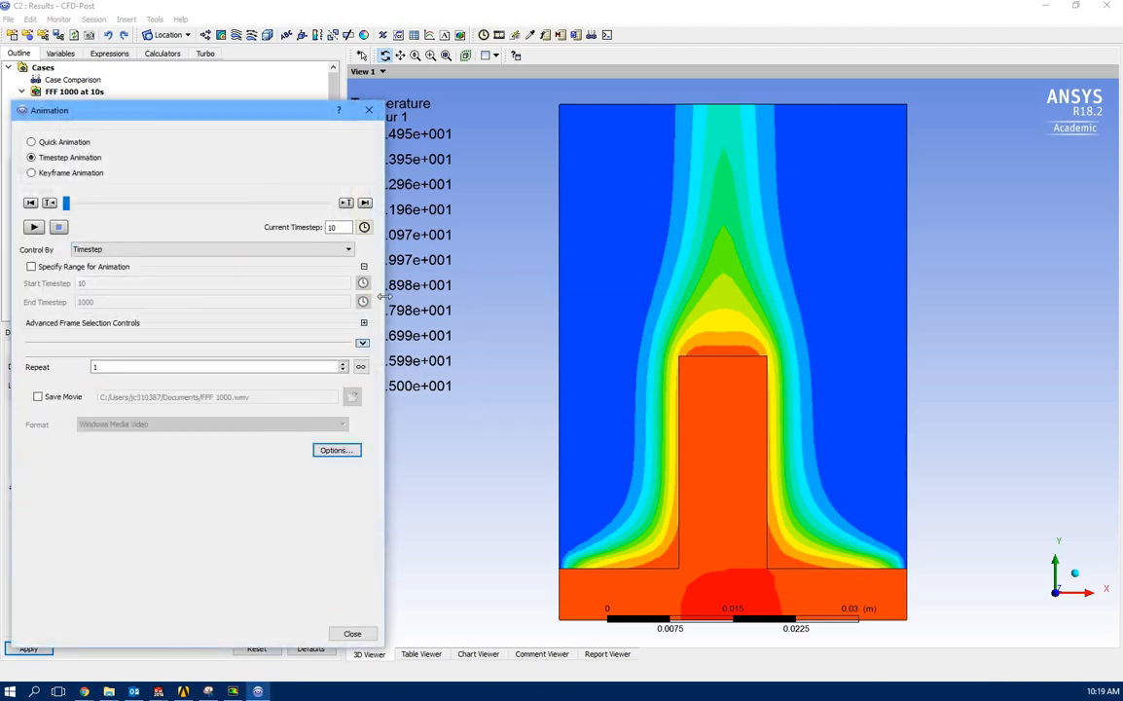
drag(371, 295, 329, 296)
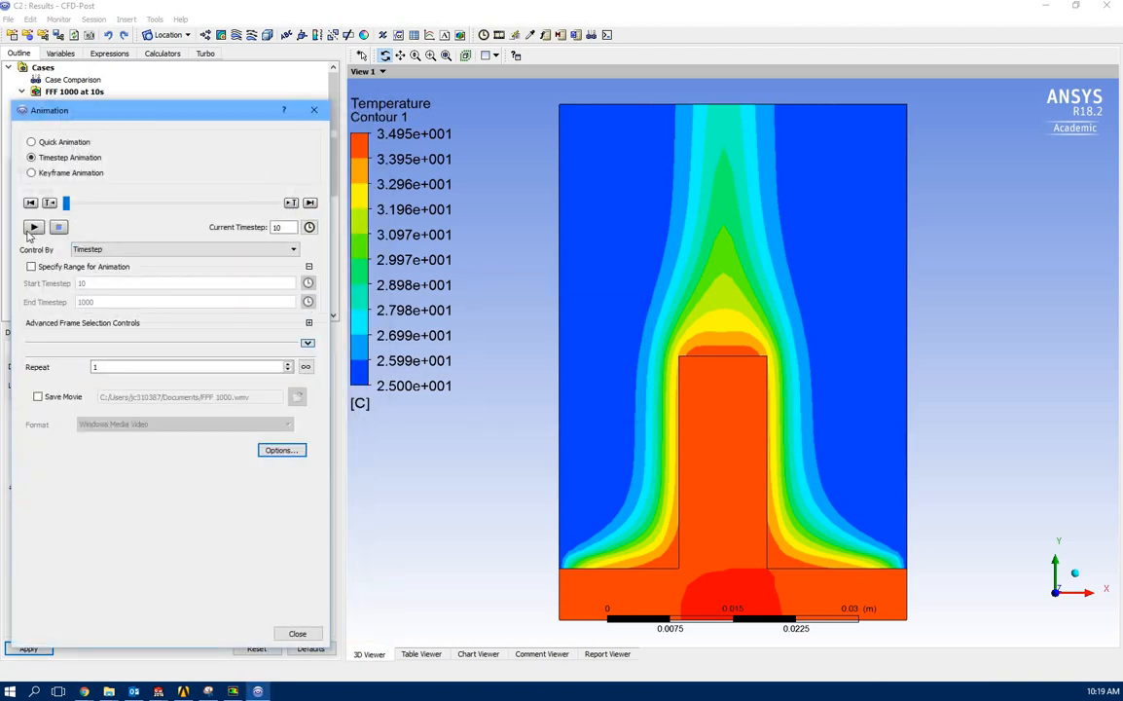
click(33, 228)
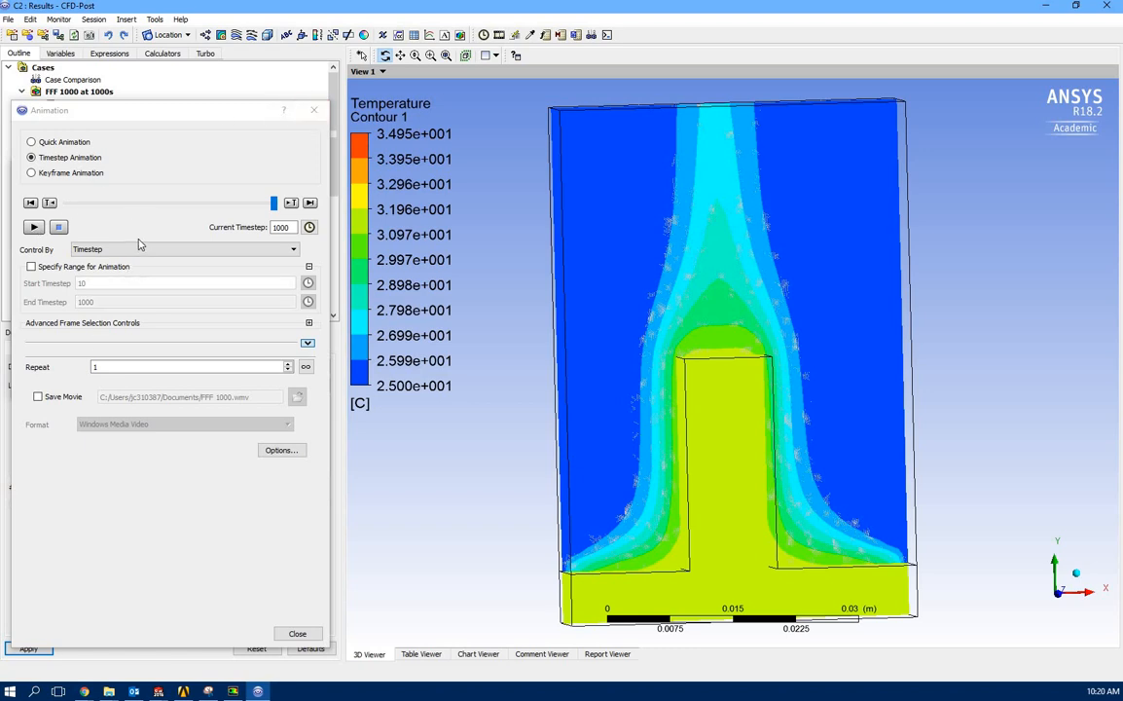
Step: Enable movie saving for the animation in Windows Media Video format and set its image size to HD Video 1080p
click(38, 397)
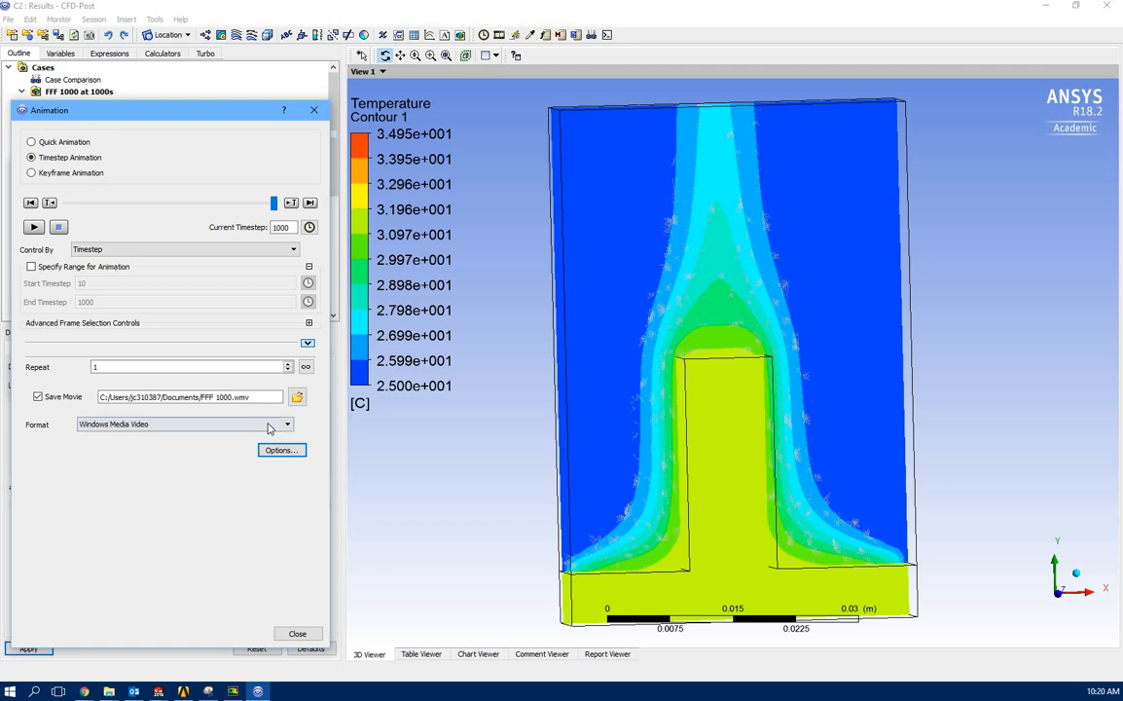
click(279, 450)
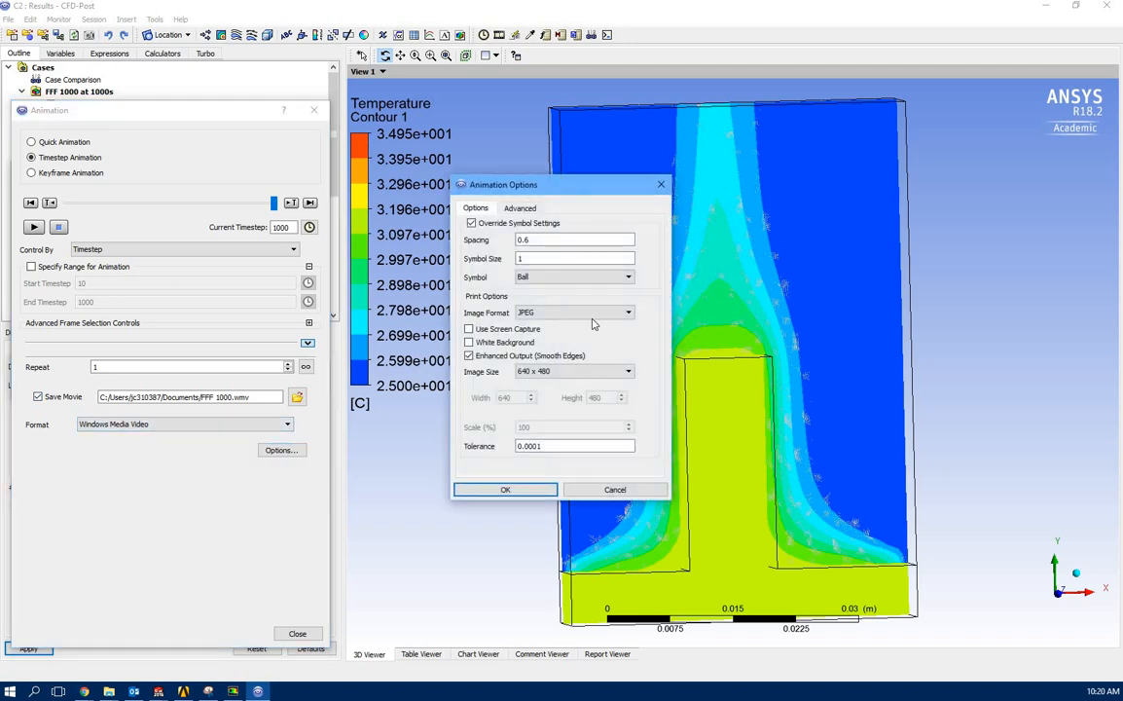
click(577, 372)
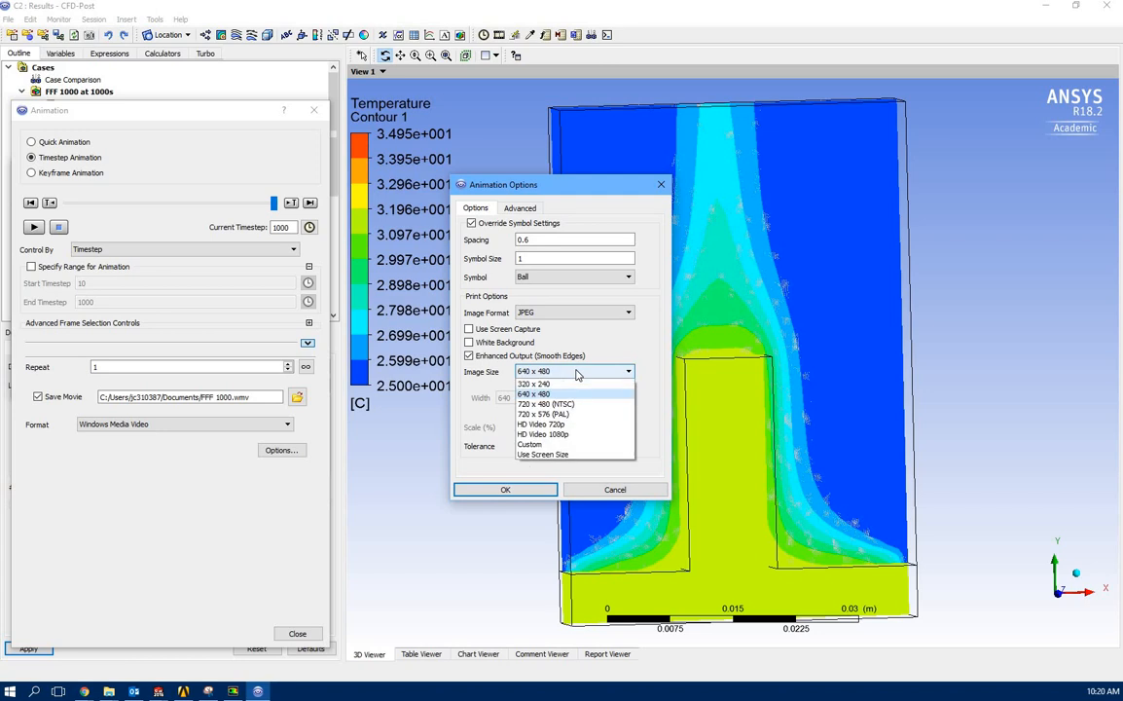
click(526, 435)
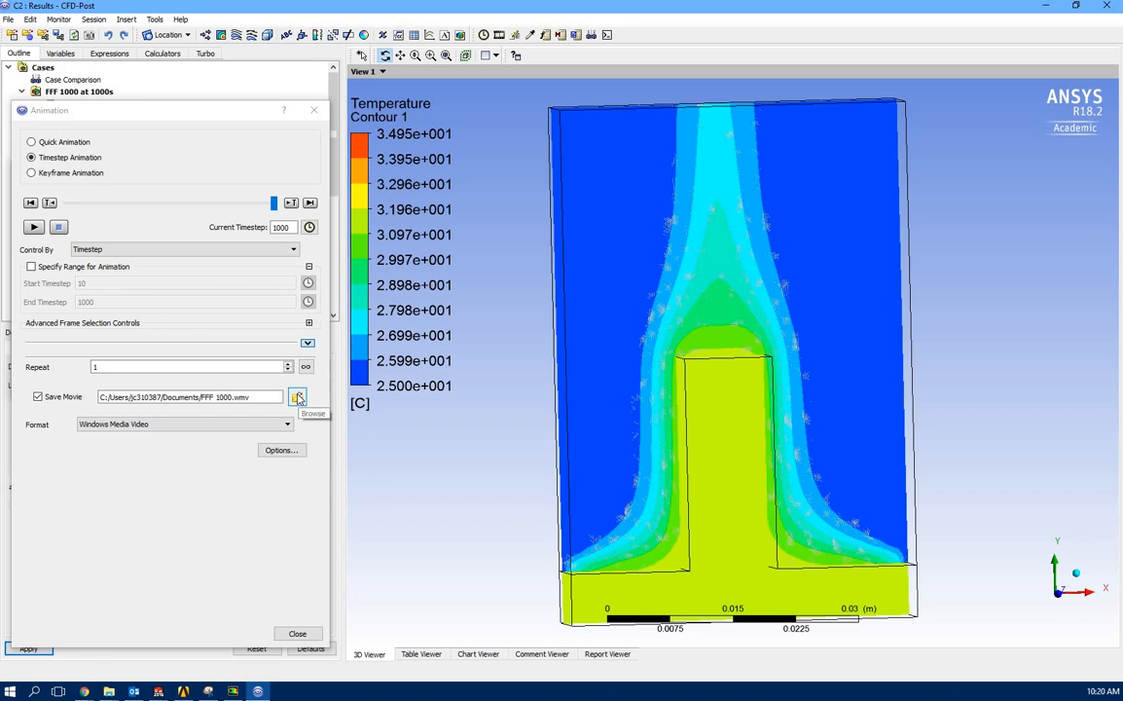
Step: Review the movie's advanced frame rate and quality options and start playing the animation to record it
click(277, 453)
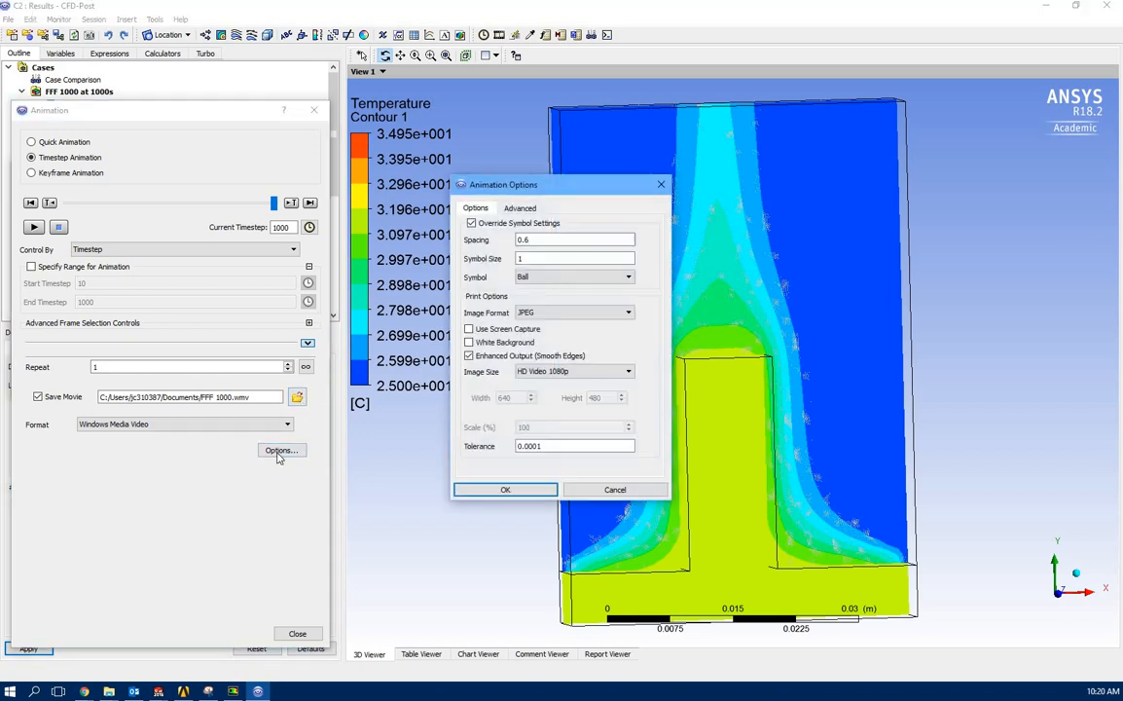
click(521, 209)
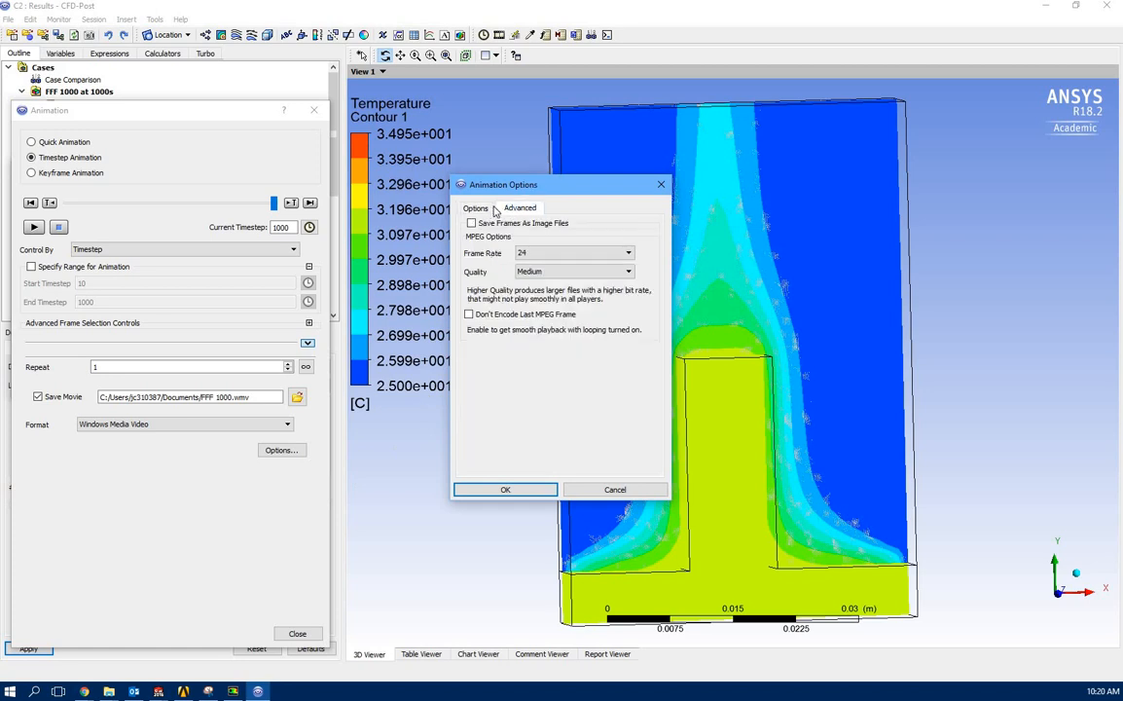
click(540, 273)
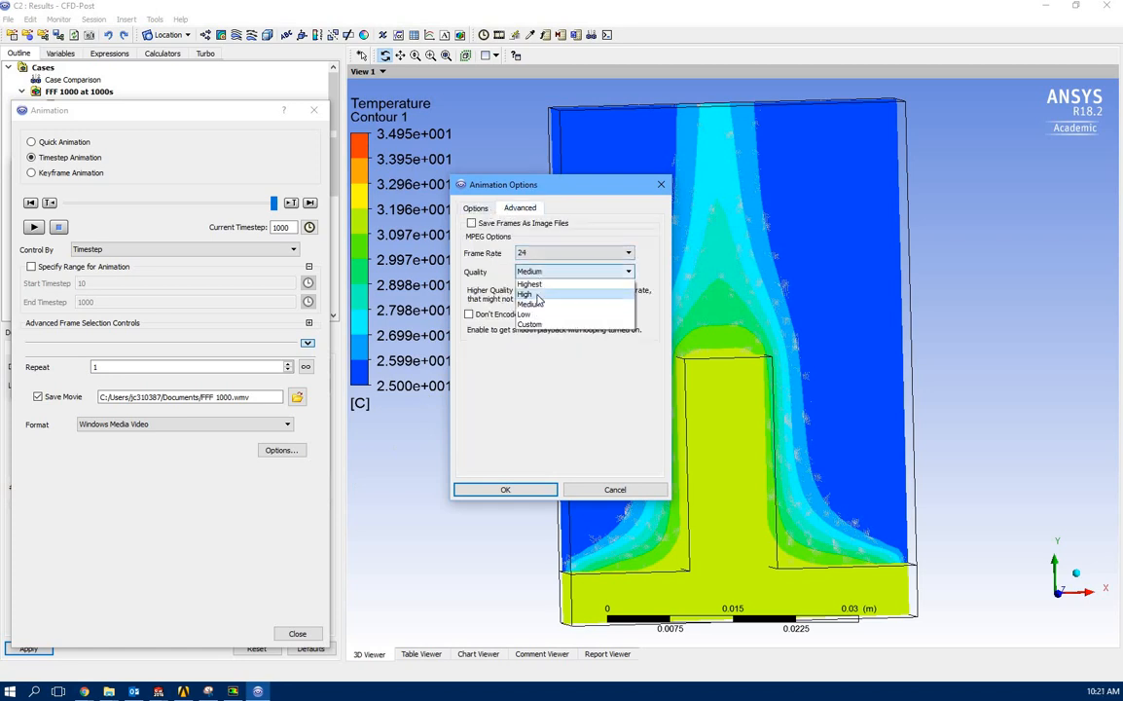
click(486, 270)
click(481, 492)
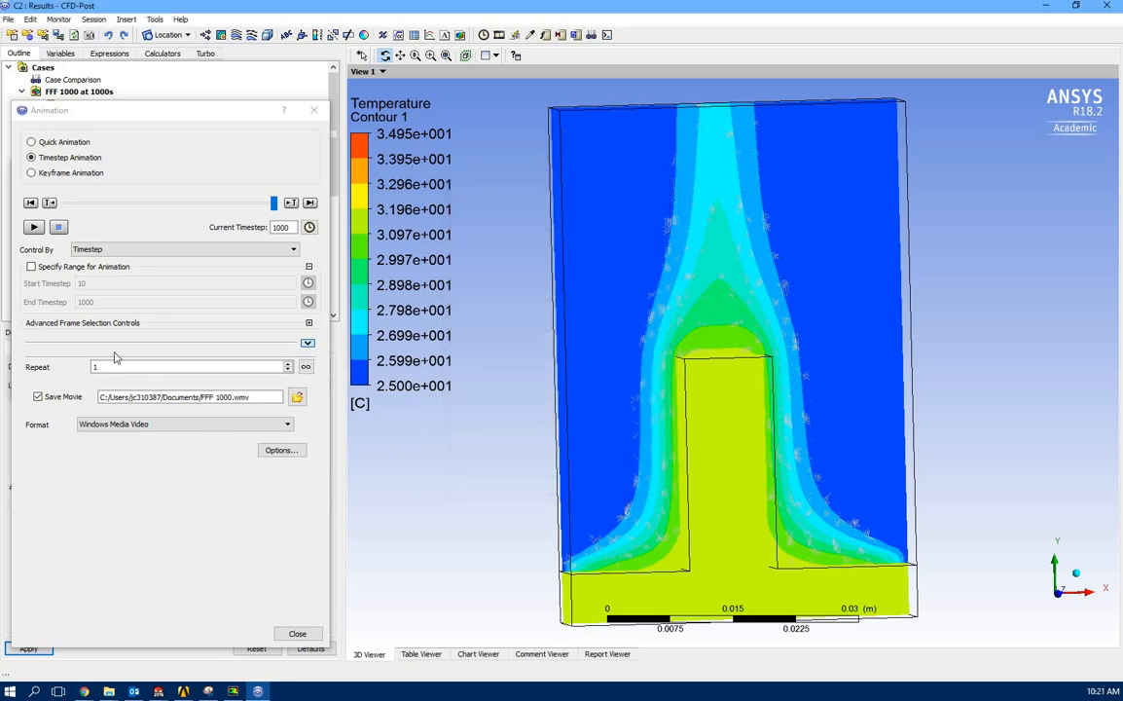
click(32, 228)
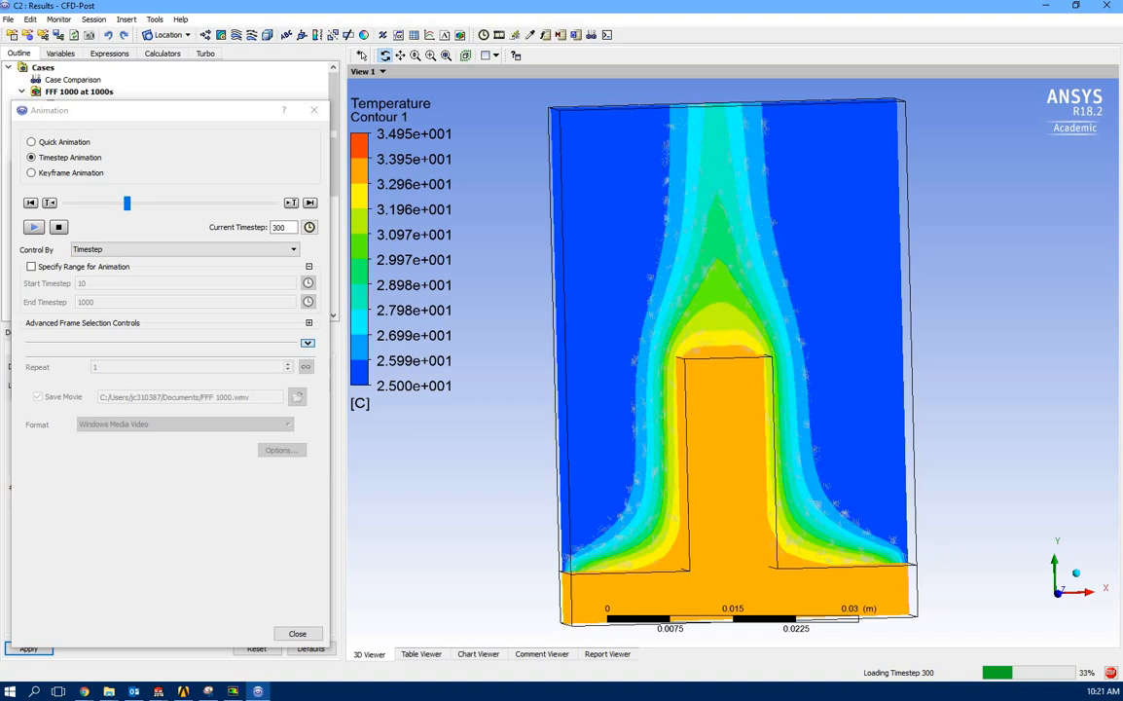
Step: Switch to File Explorer, look through the saved timestep files in the data folder, and return to CFD-Post
mouse_move(111, 691)
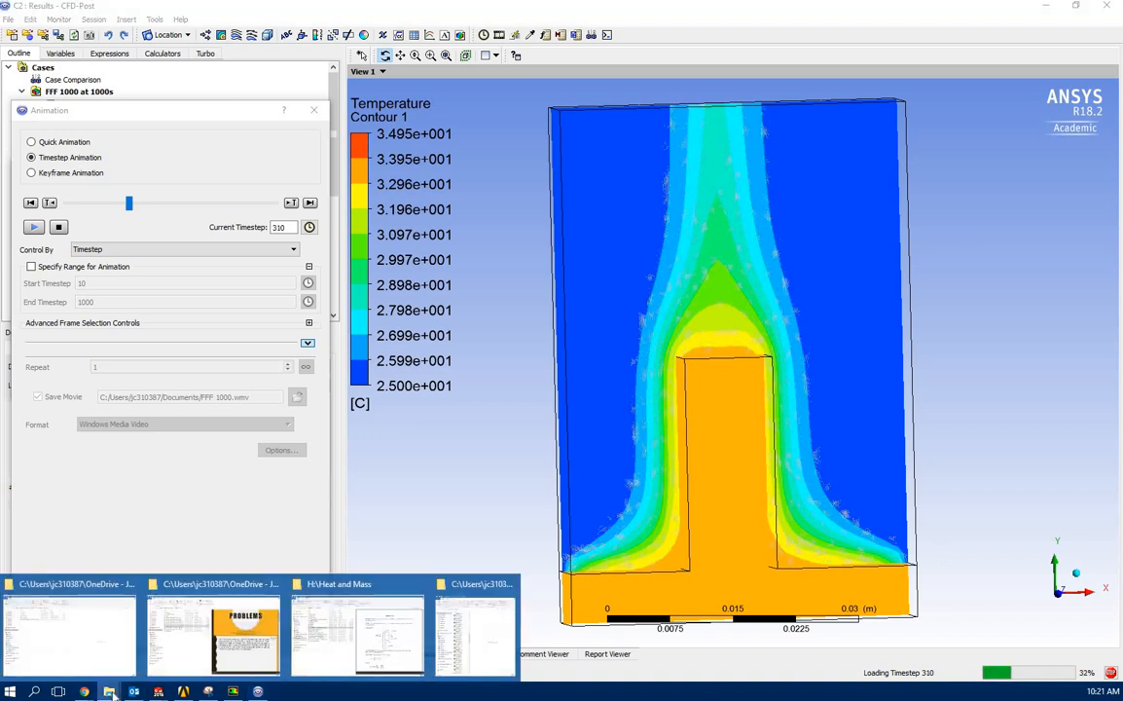
click(78, 584)
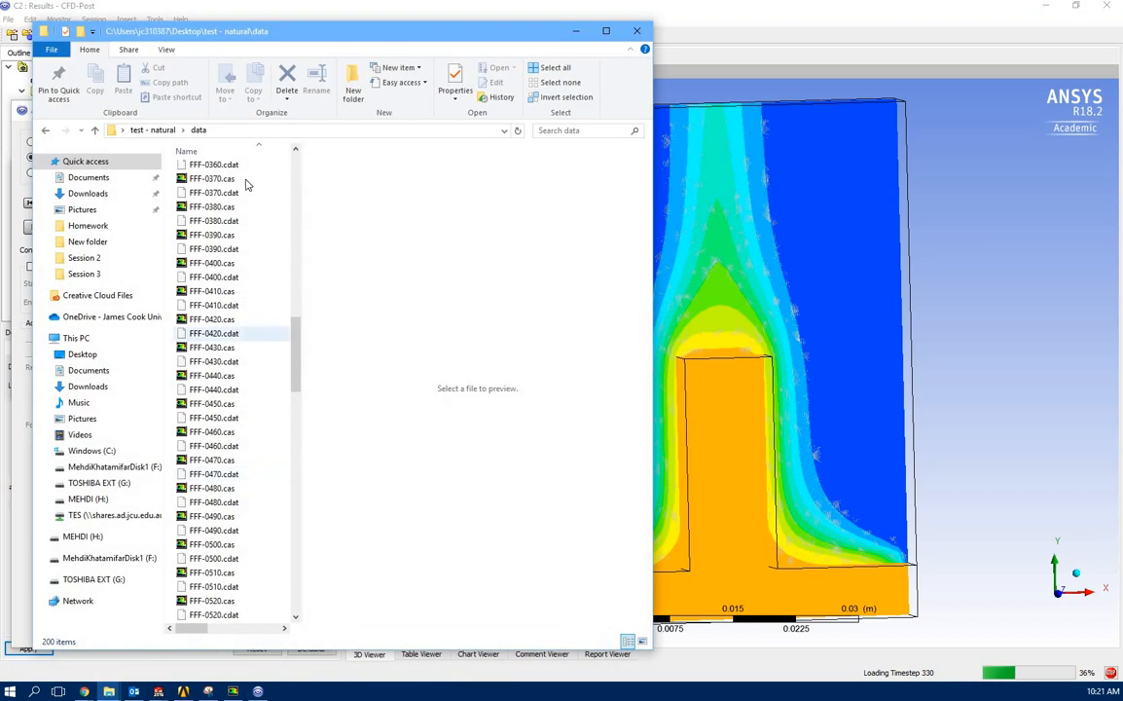
click(297, 426)
scroll(312, 553, down, 15)
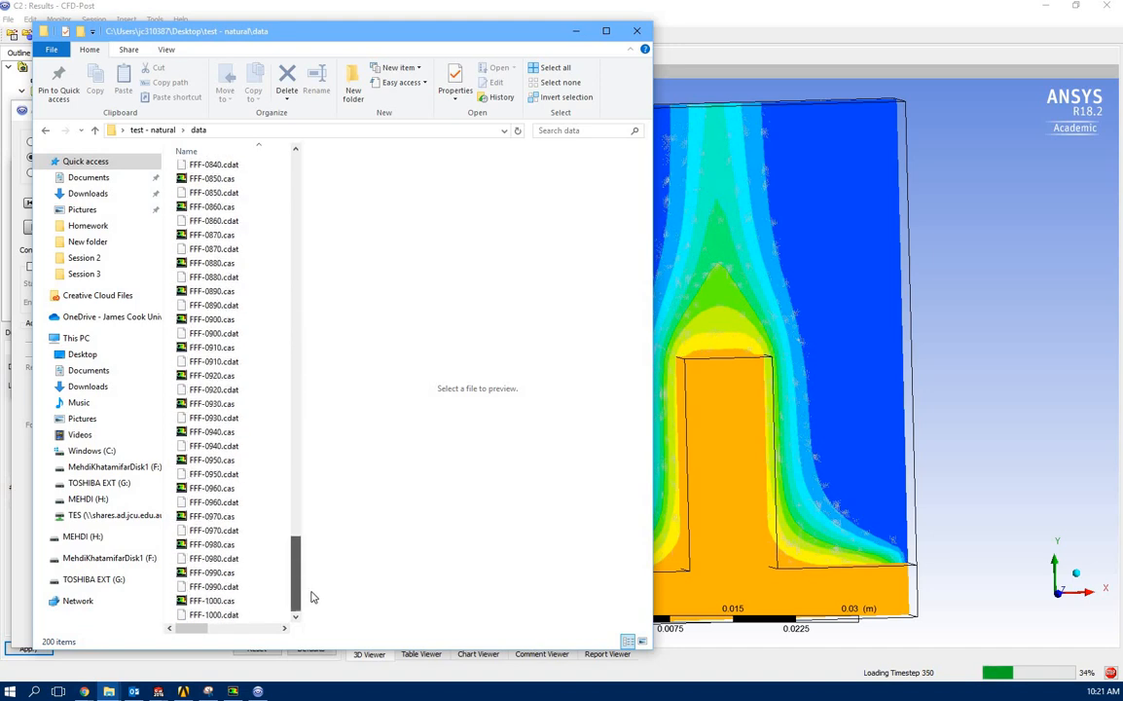
scroll(308, 425, up, 20)
scroll(322, 158, up, 9)
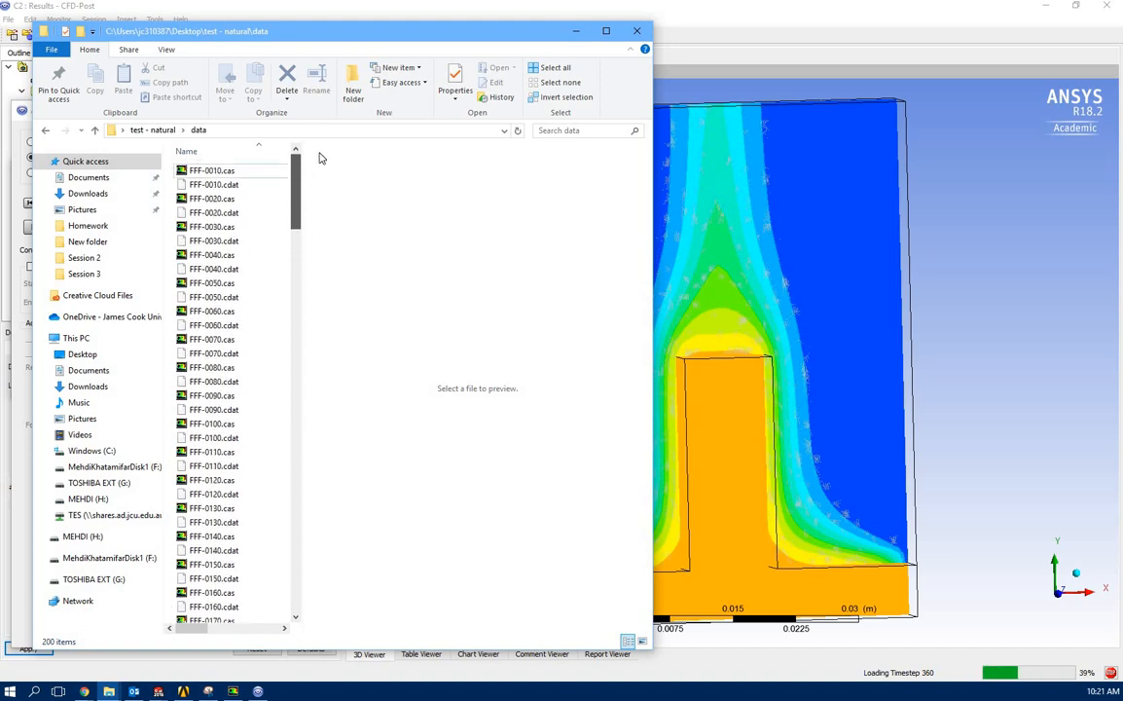
click(161, 131)
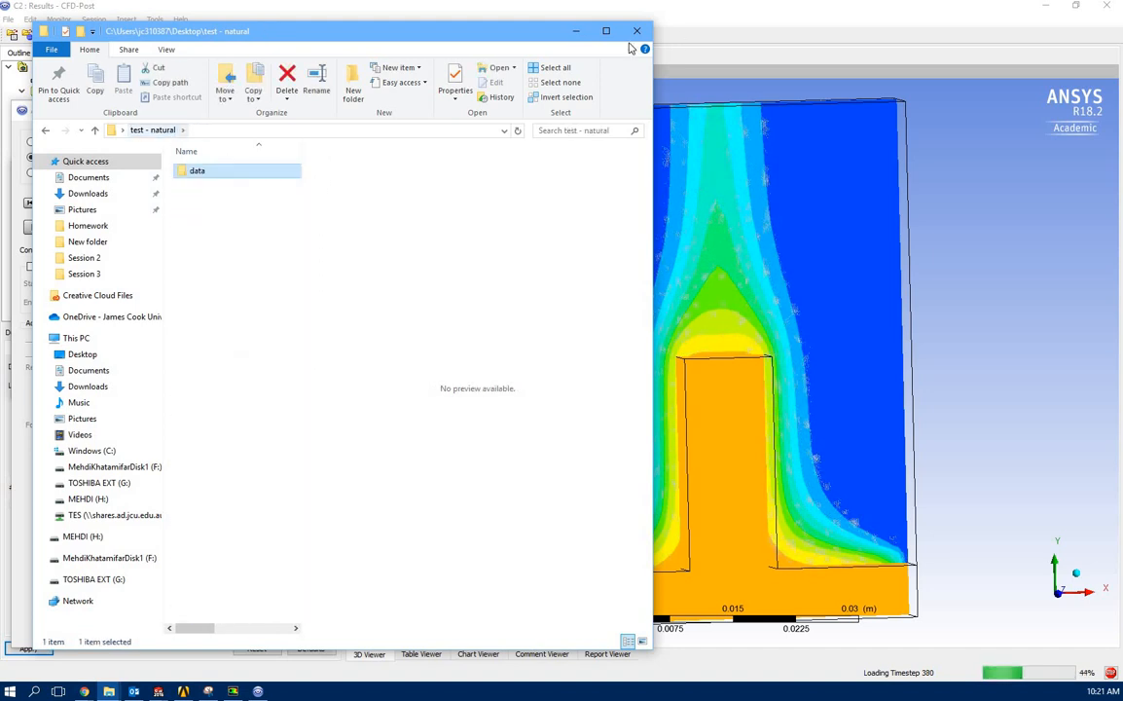
click(578, 31)
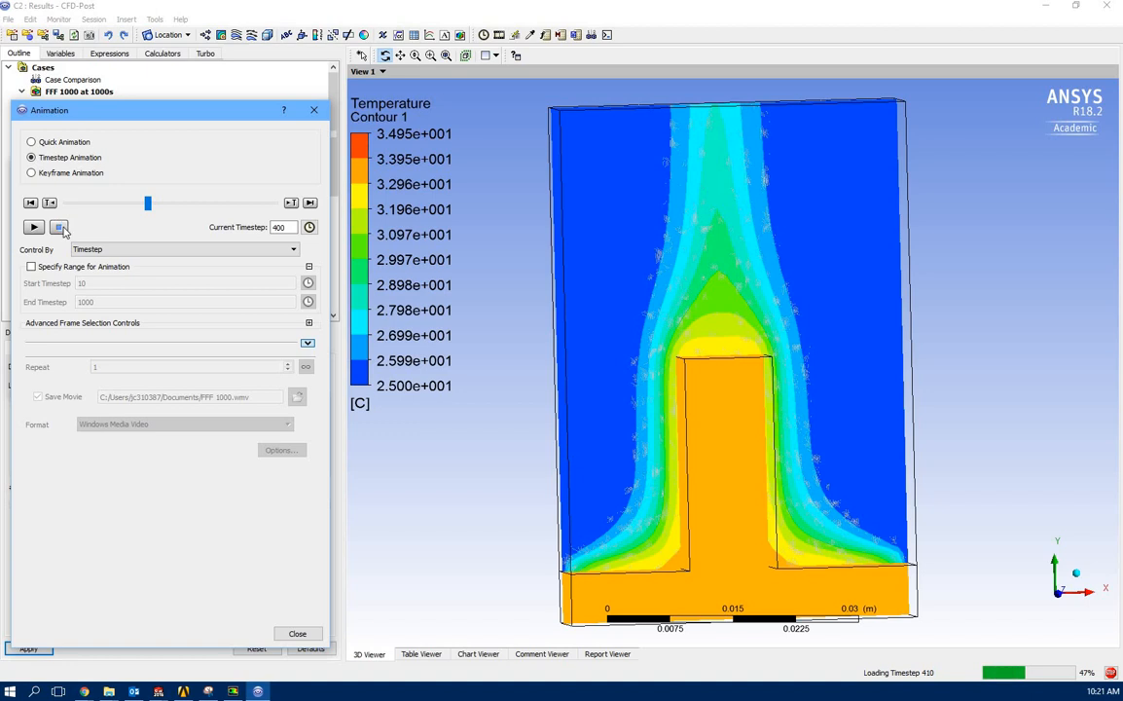
Step: Stop the animation, close the Animation and Timestep Selector dialogs, and view the contour face-on along Z
click(313, 111)
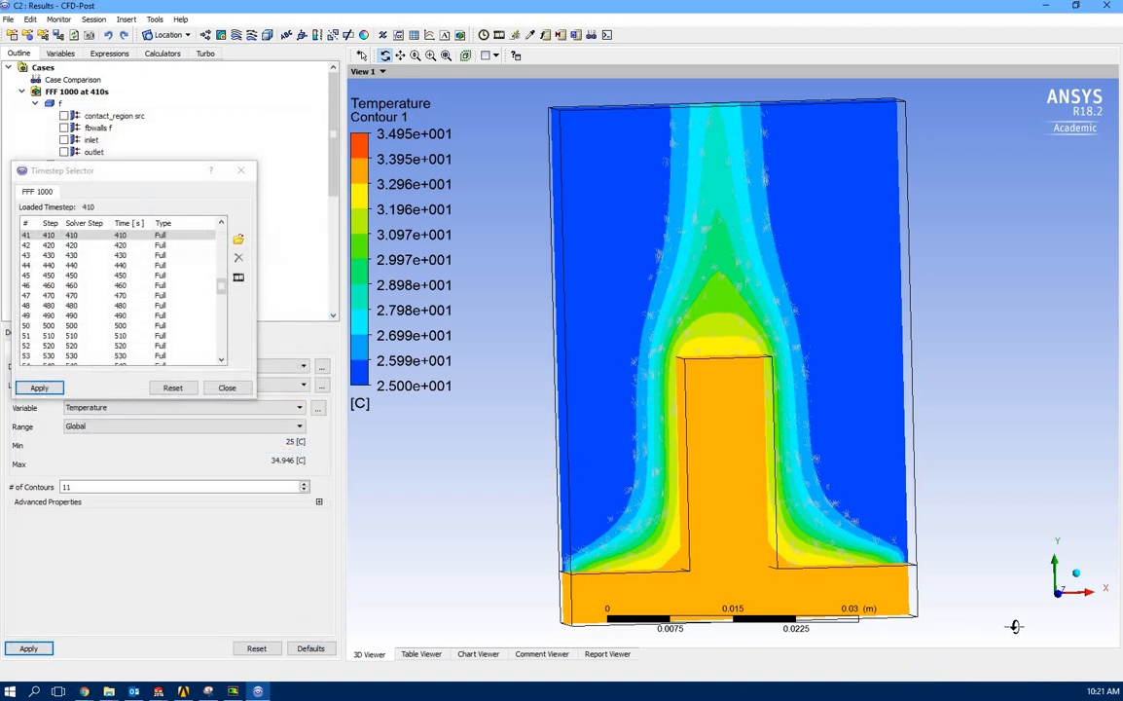
click(227, 389)
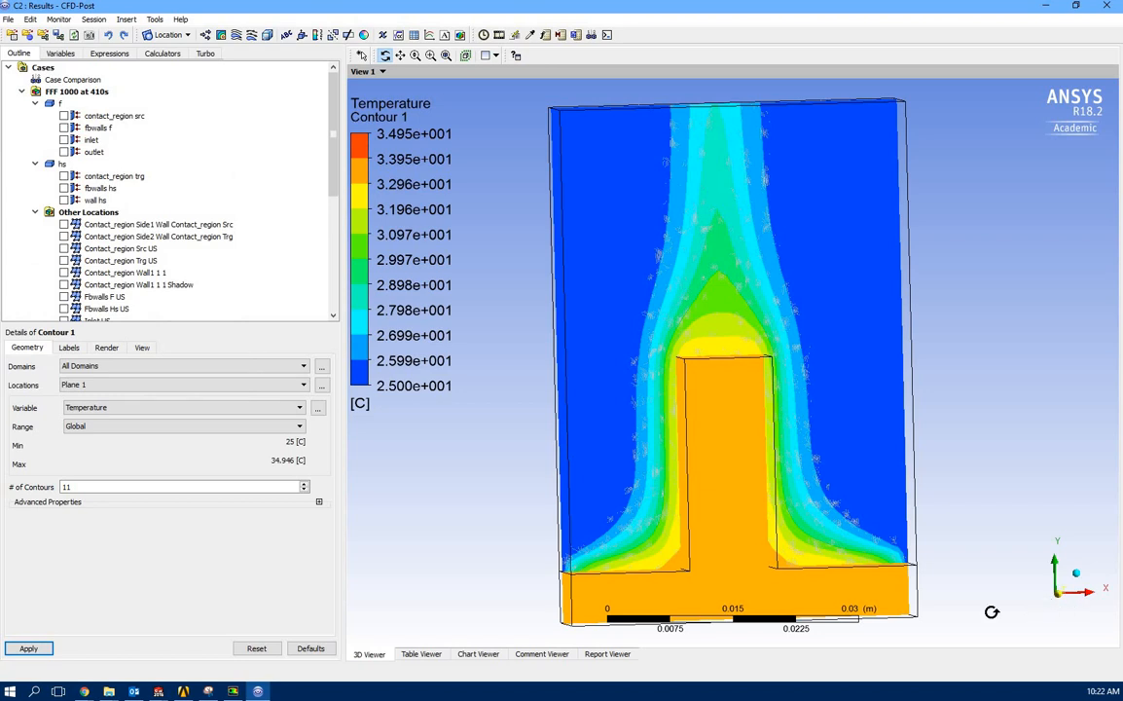
click(1058, 591)
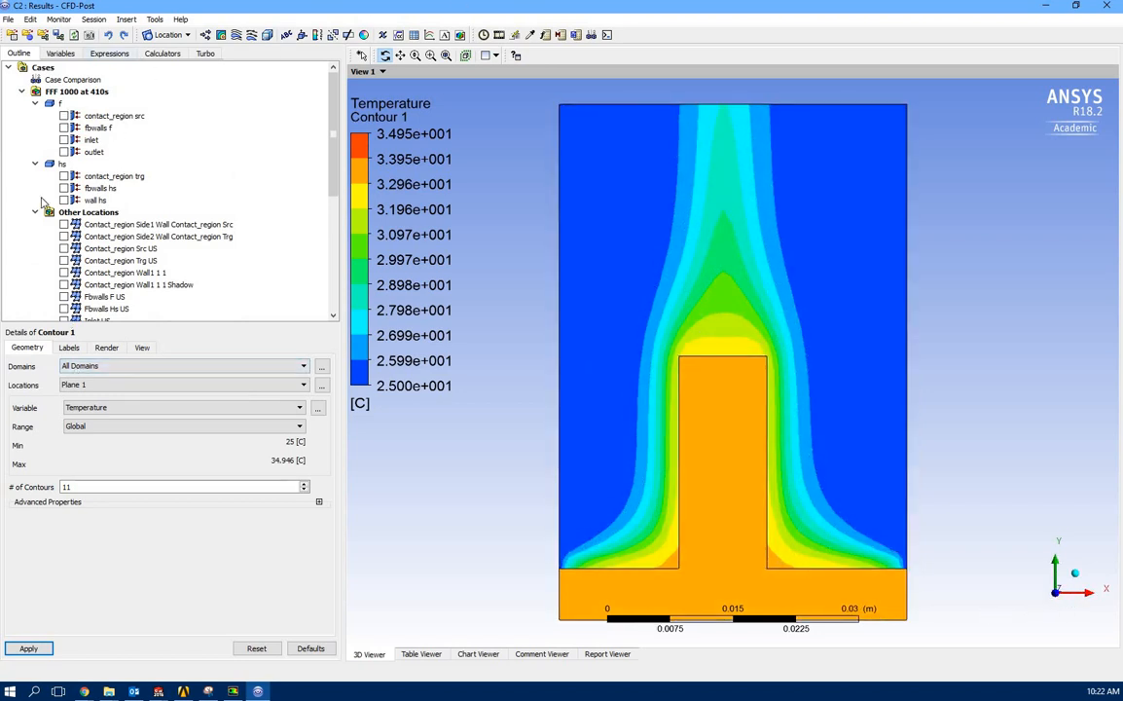
Step: Hide Contour 1 and insert a vector plot named Vector 1 showing Velocity on Plane 1
scroll(75, 225, down, 6)
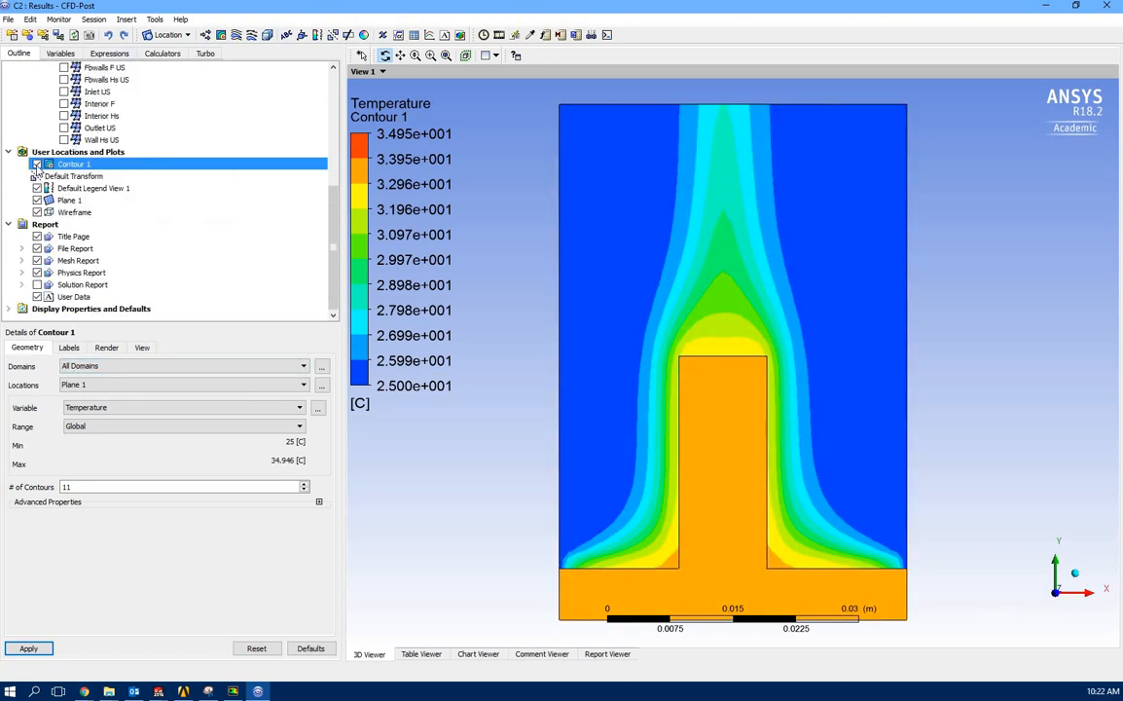
click(36, 163)
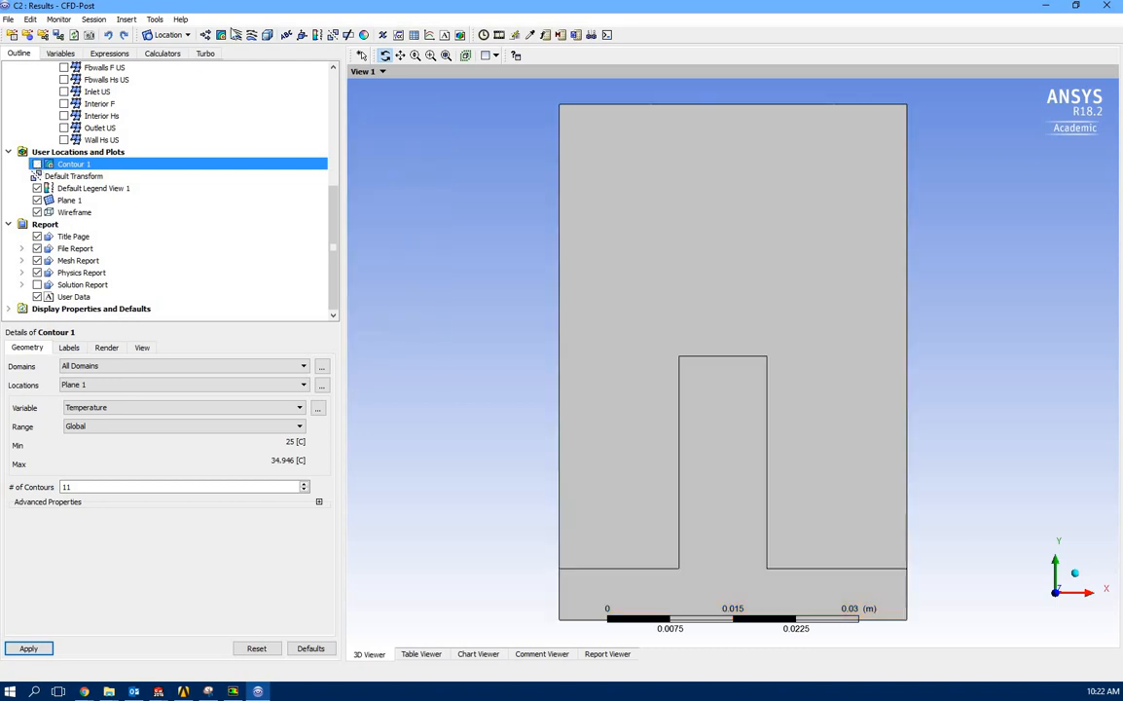
click(206, 36)
click(219, 88)
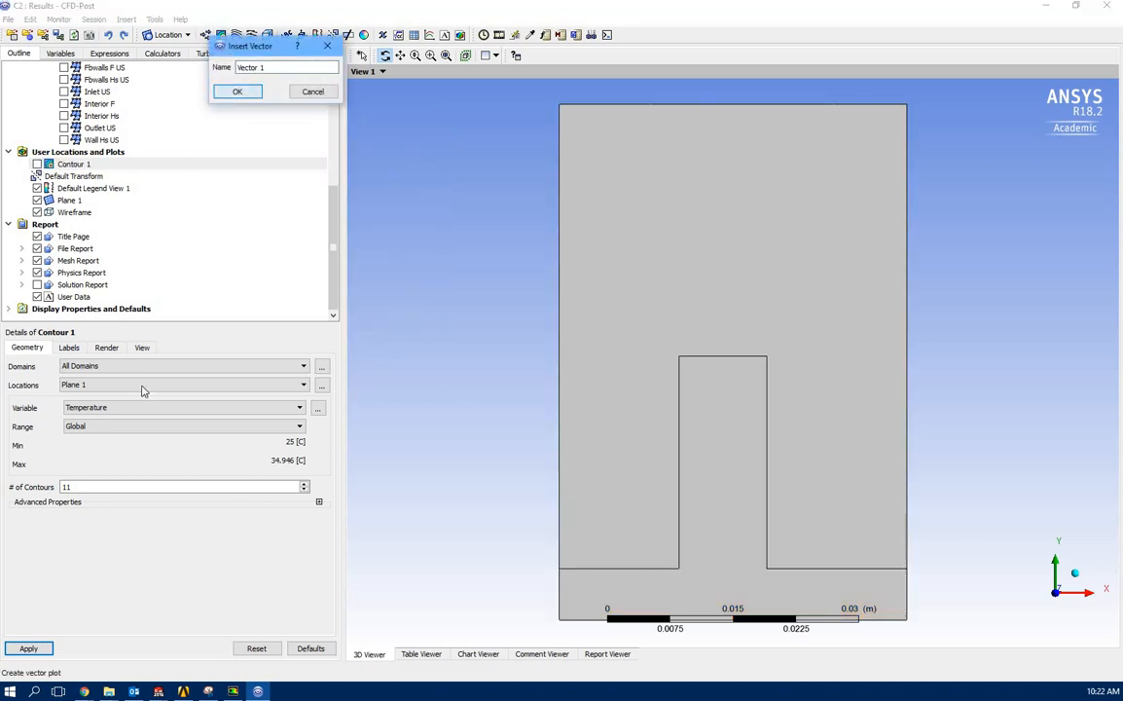
click(78, 397)
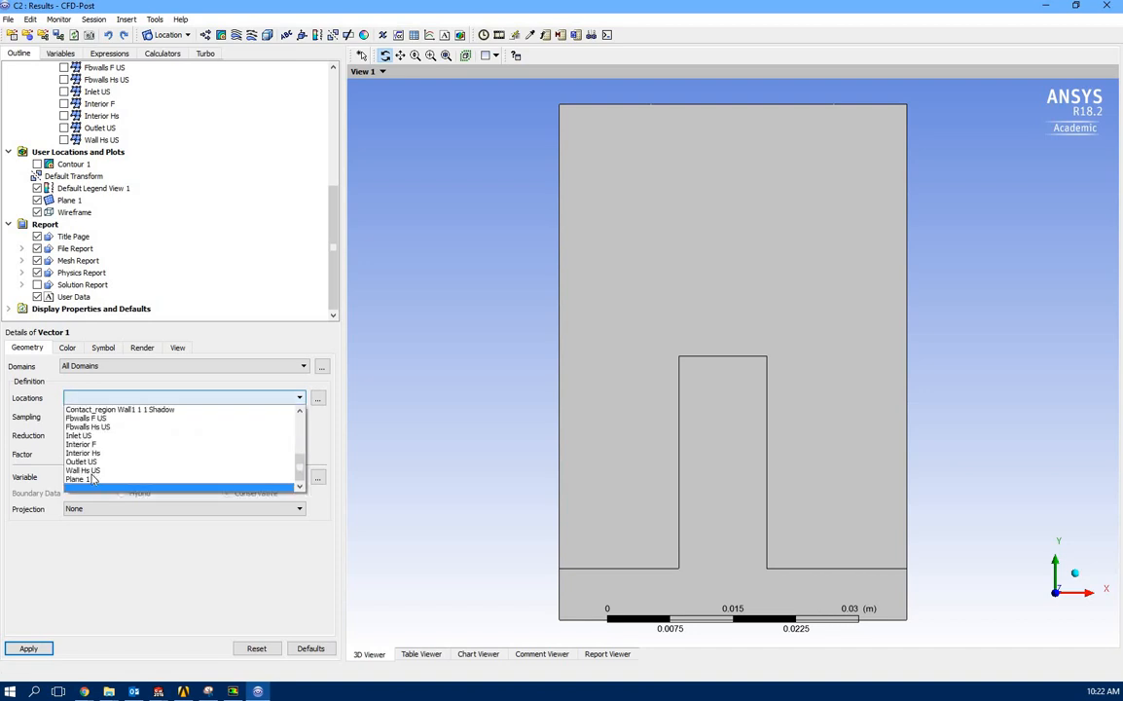
click(95, 480)
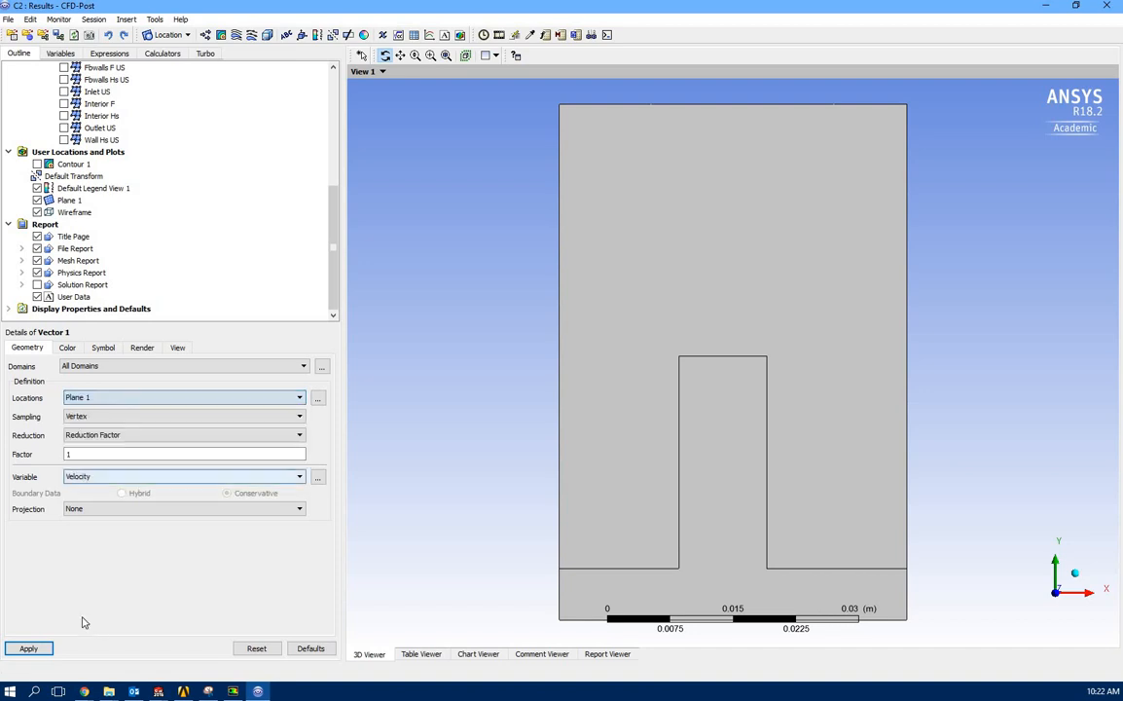
click(29, 648)
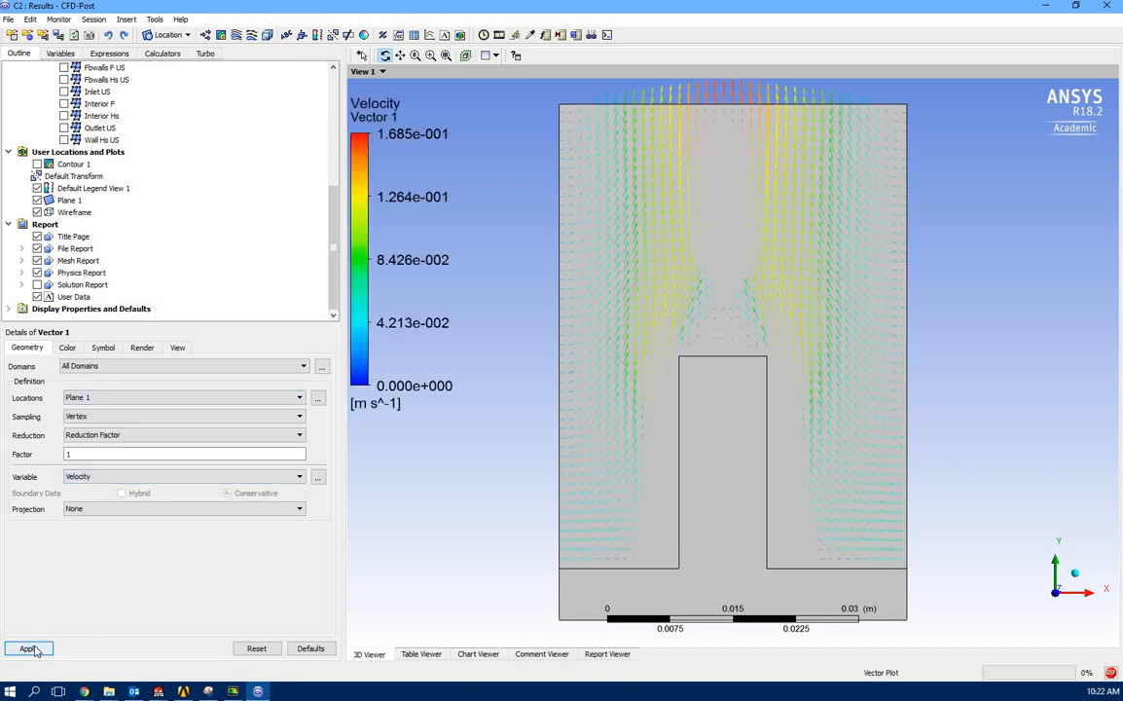
Step: Set the symbol size of the Vector 1 line arrows to 3.5 and apply it
click(67, 348)
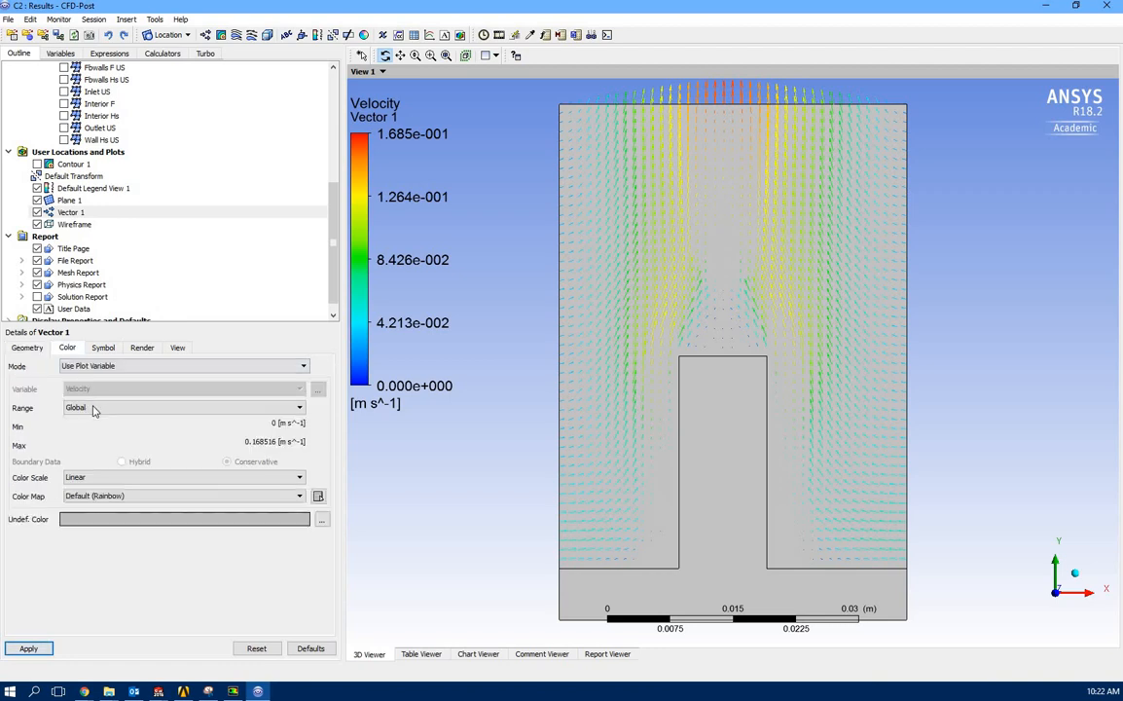
click(104, 351)
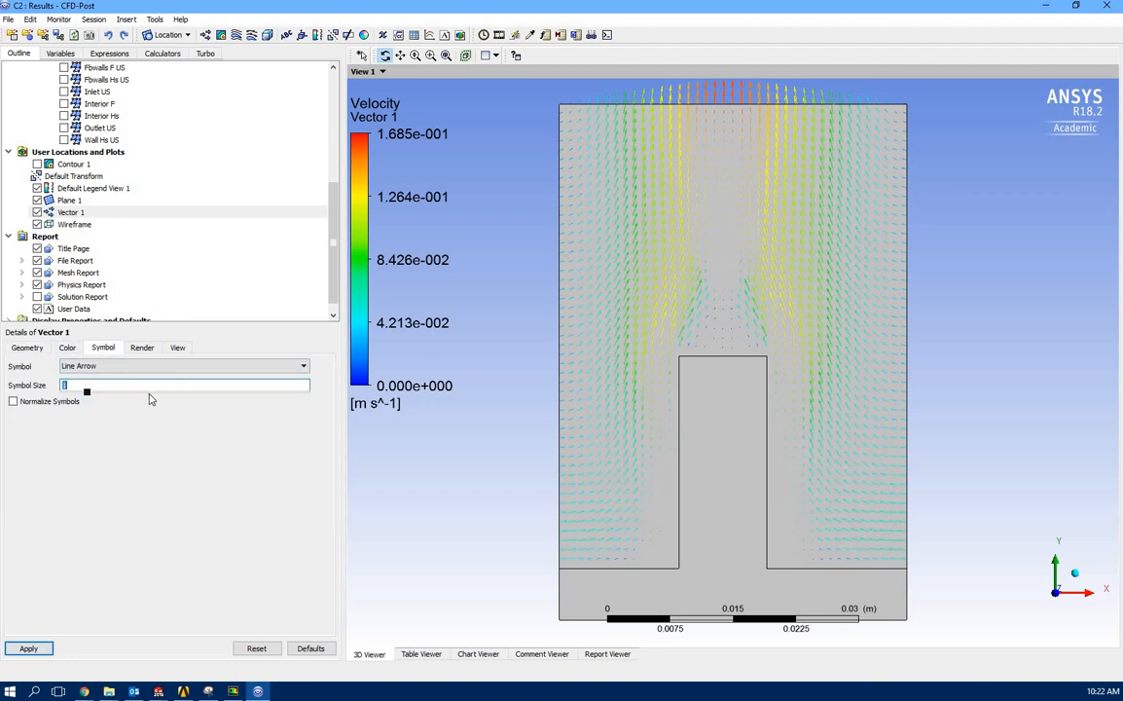
text(3.5)
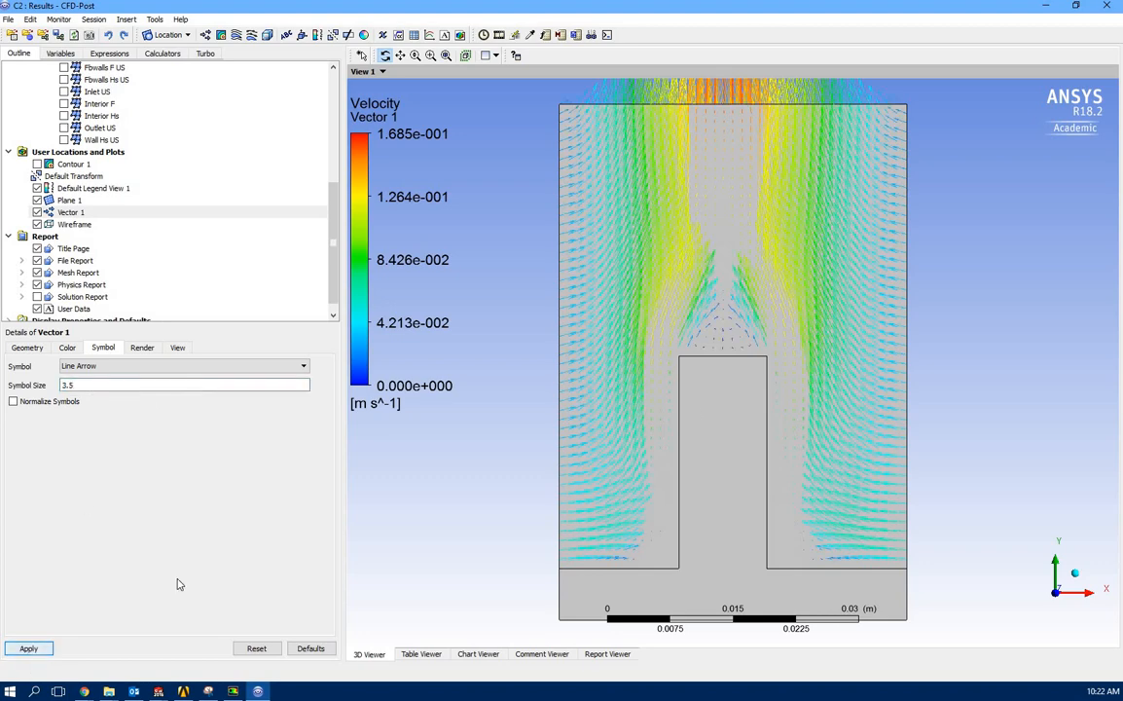
Step: Examine the velocity vectors on the plane at an angle and face-on, including close up just above the fin's tip
drag(731, 401, 930, 489)
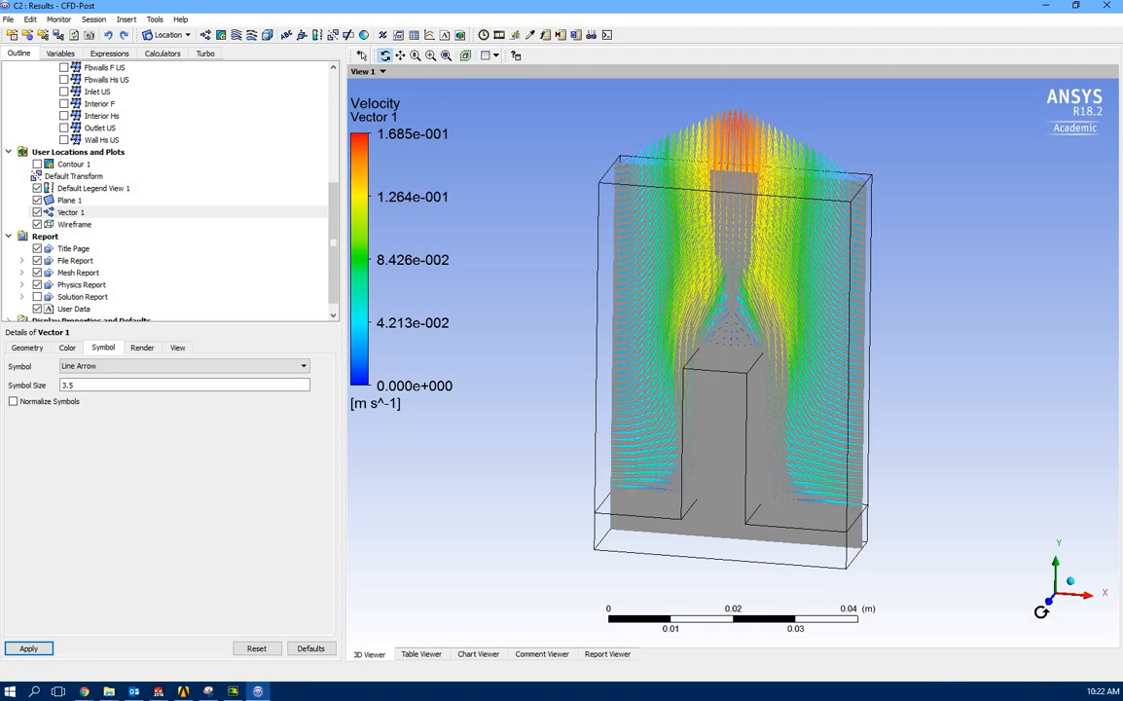
click(1049, 600)
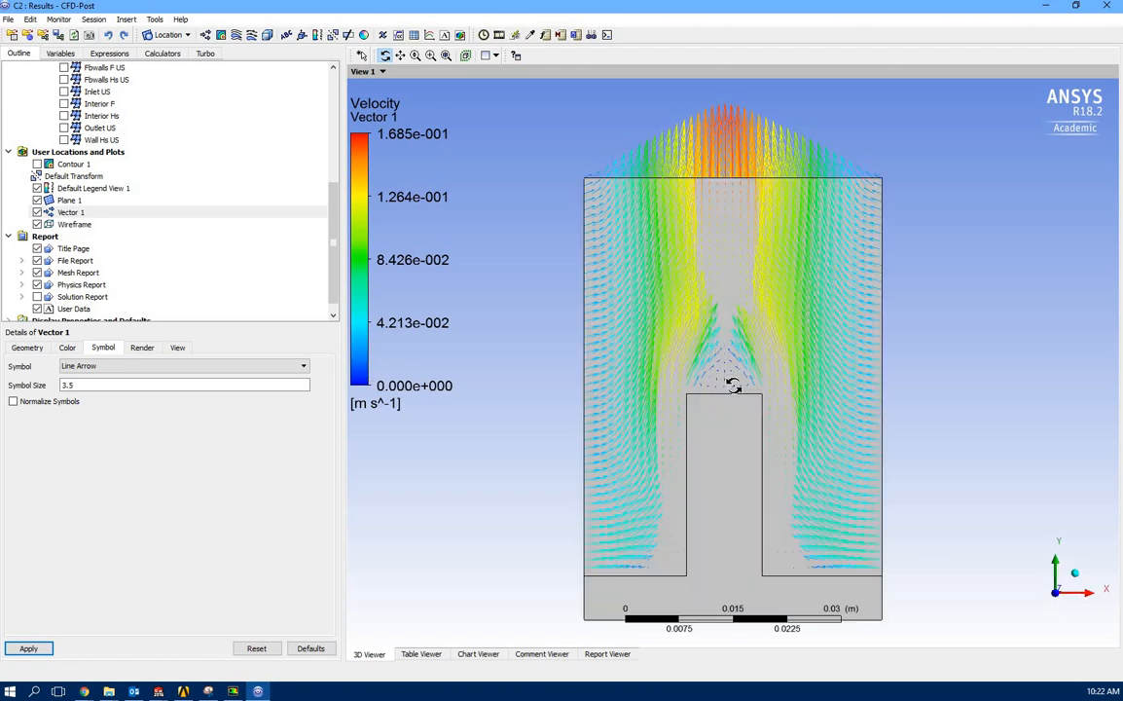
scroll(734, 385, up, 5)
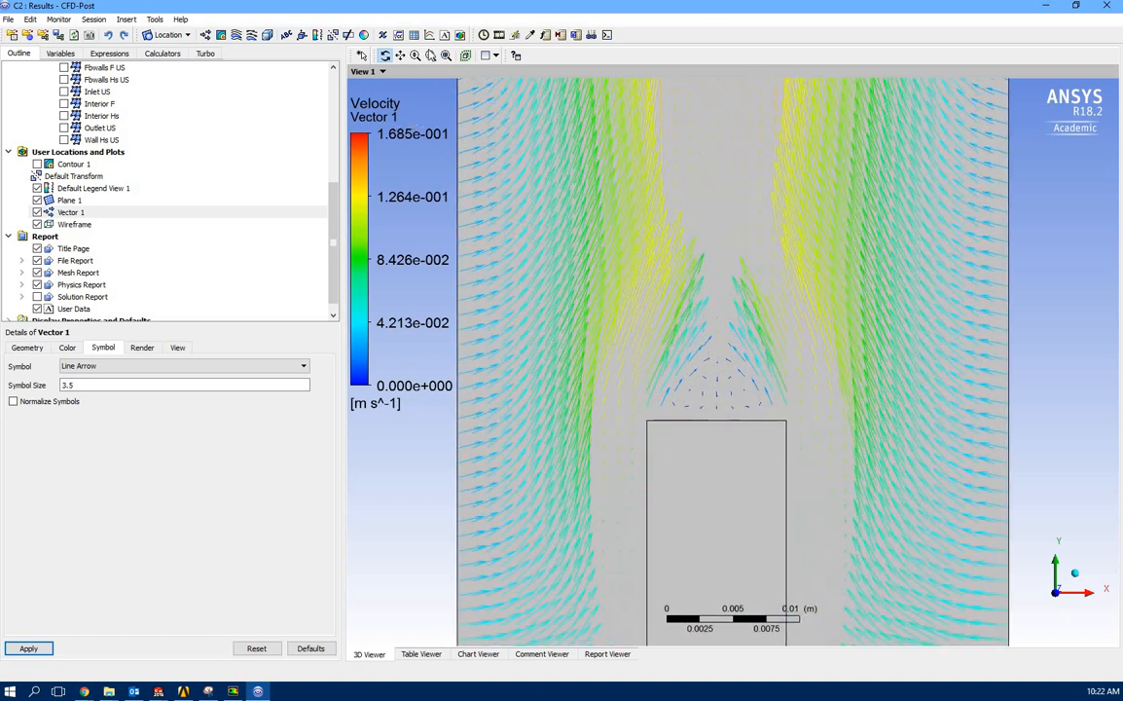
click(429, 53)
drag(595, 261, 861, 500)
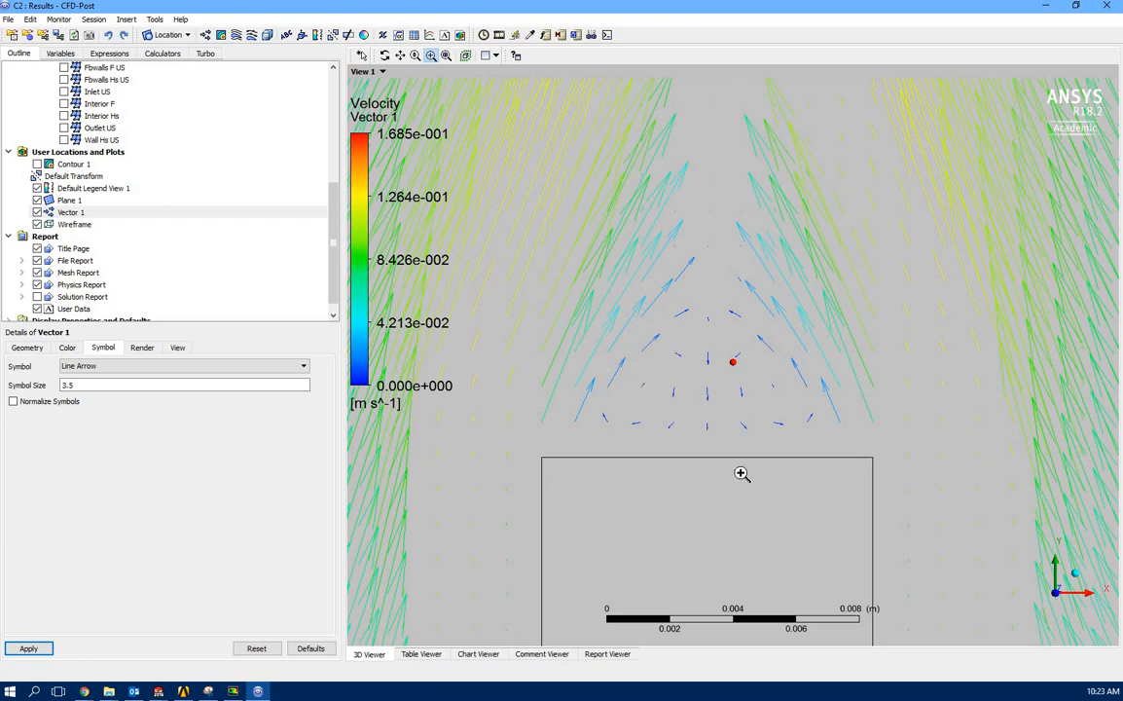
scroll(741, 473, down, 5)
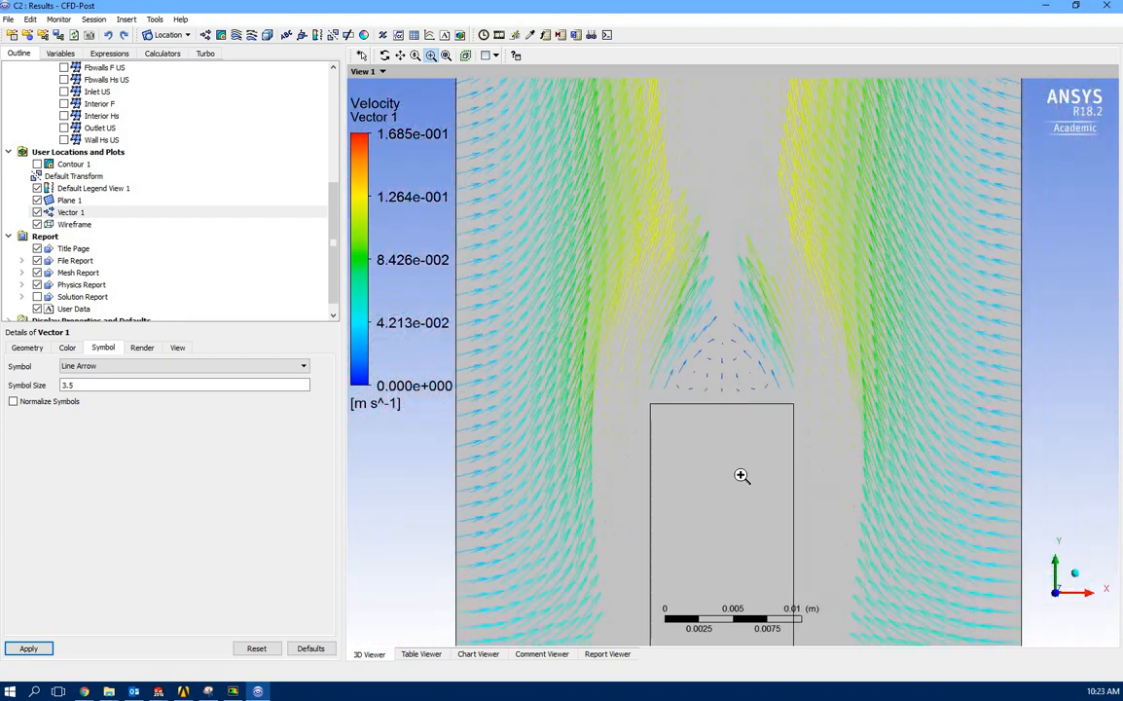
scroll(741, 475, down, 4)
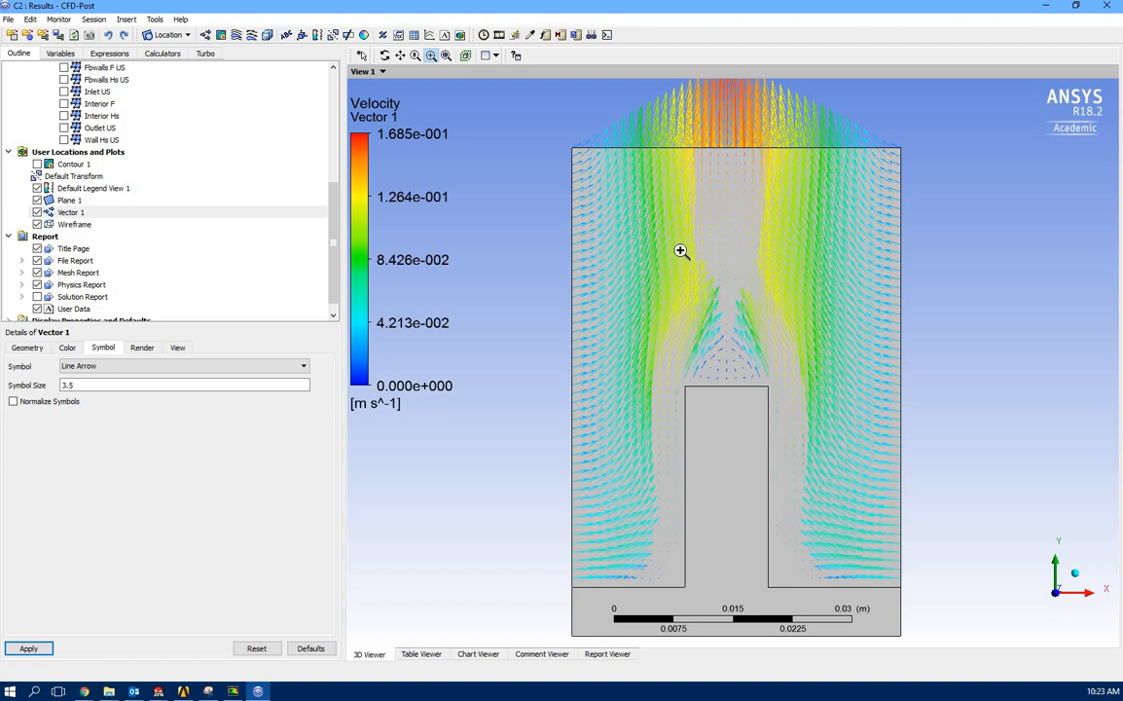
middle_drag(741, 356, 693, 379)
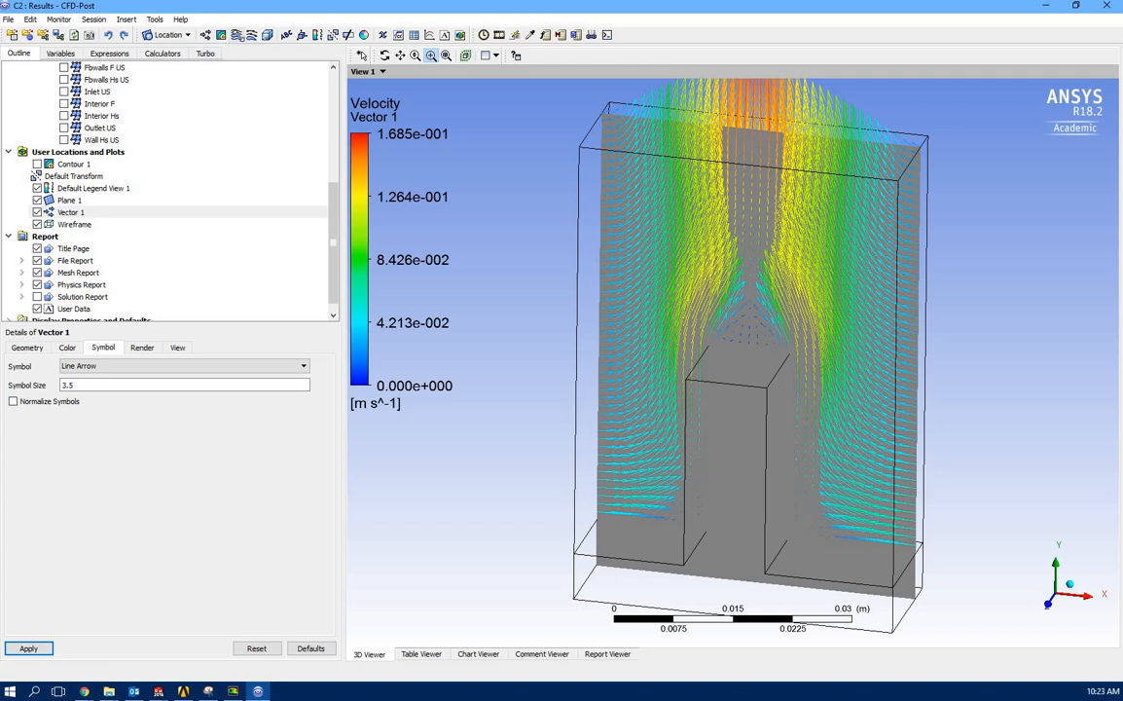
Step: Insert a 3D streamline plot named Streamline 1 showing Velocity, starting from the inlet with 25 equally spaced points
click(237, 35)
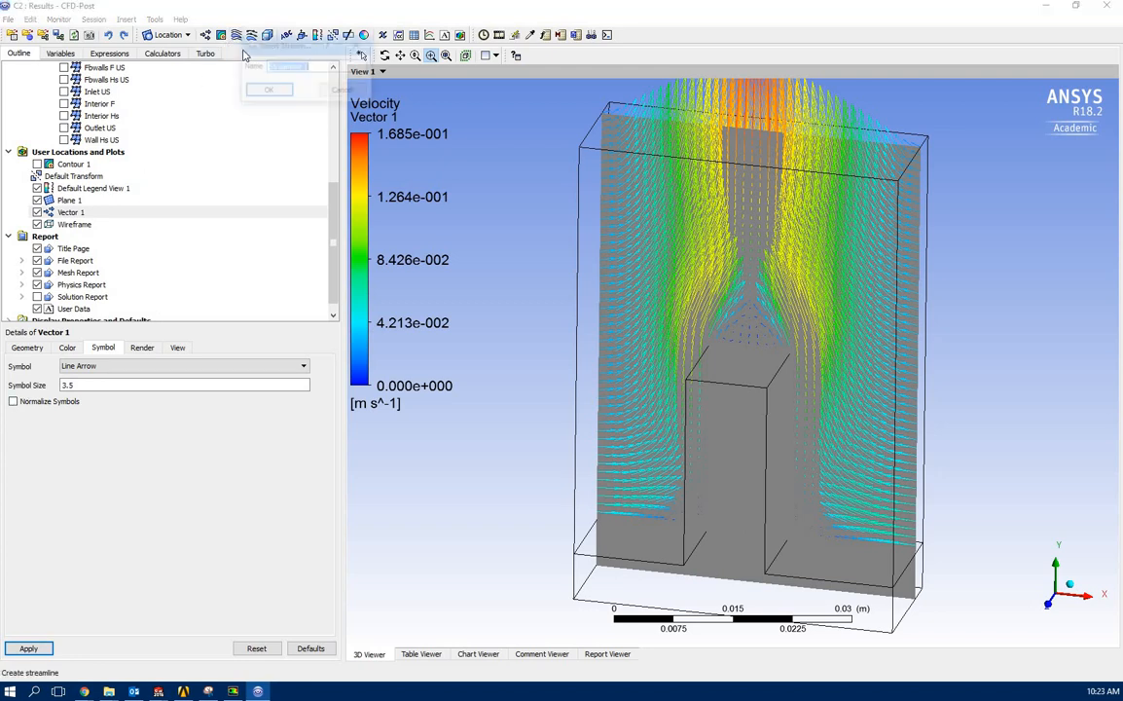
click(268, 92)
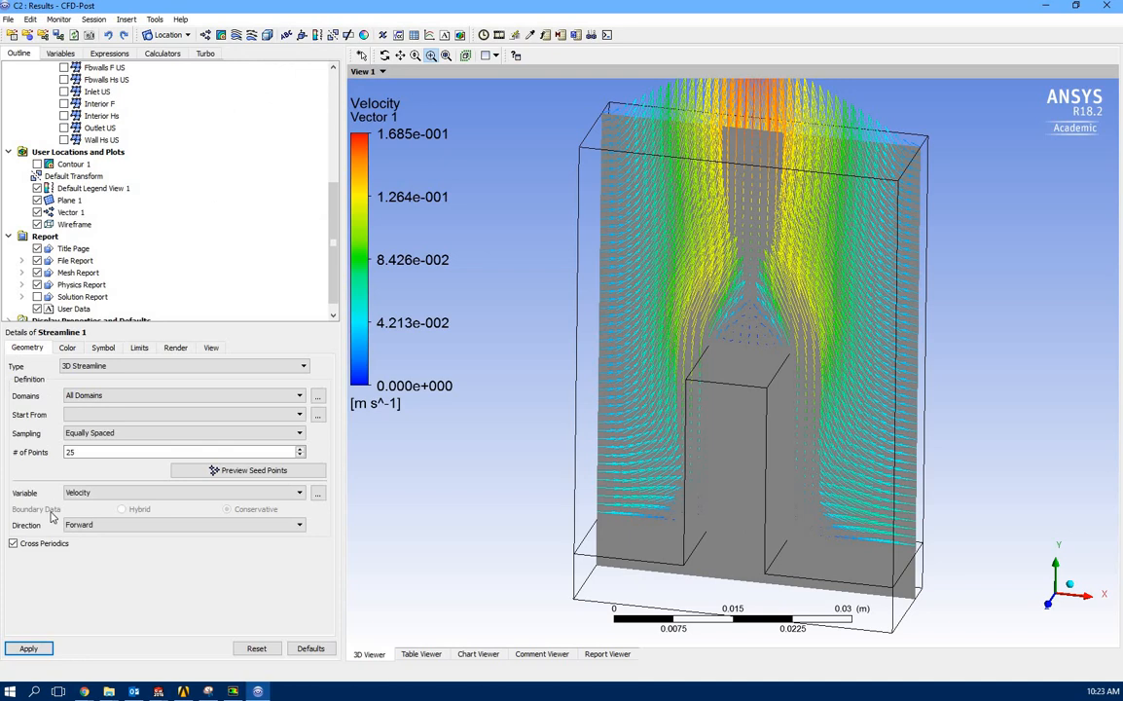
click(102, 416)
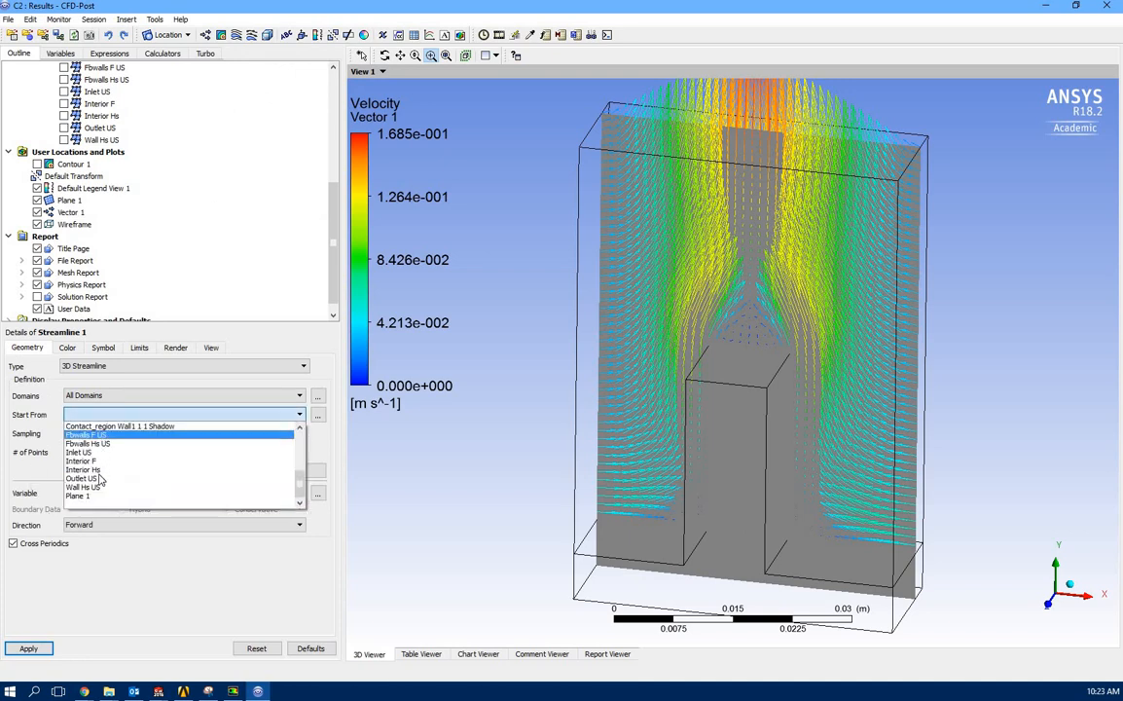
scroll(107, 459, up, 5)
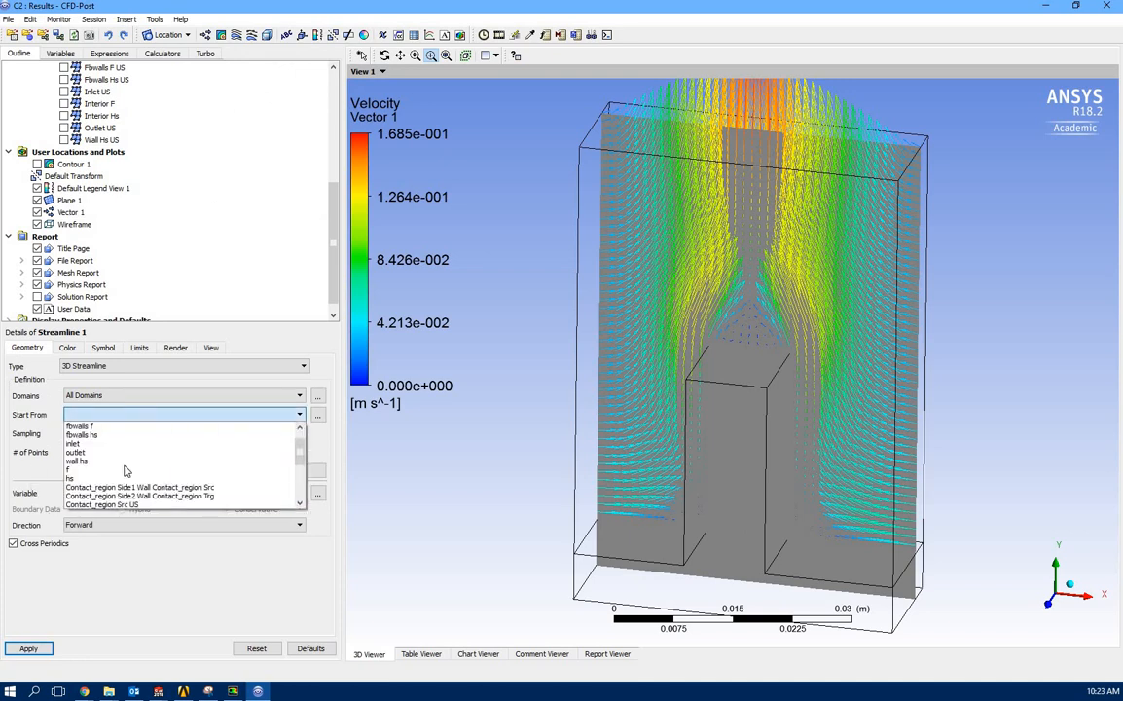
click(95, 444)
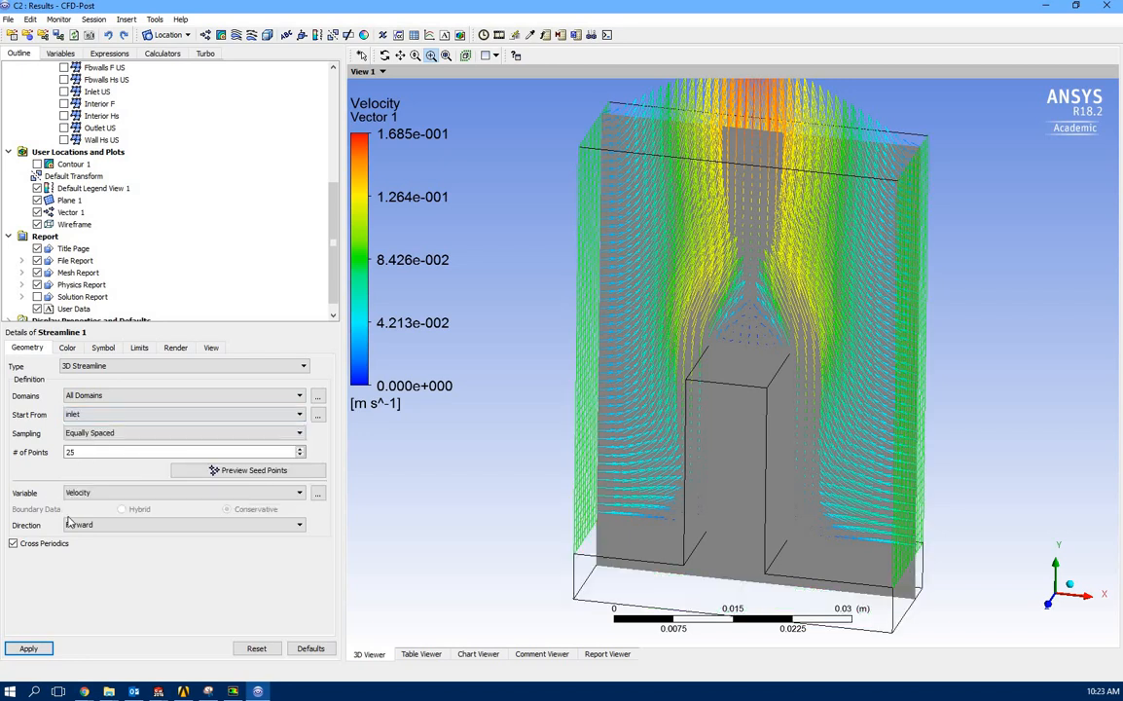
click(29, 648)
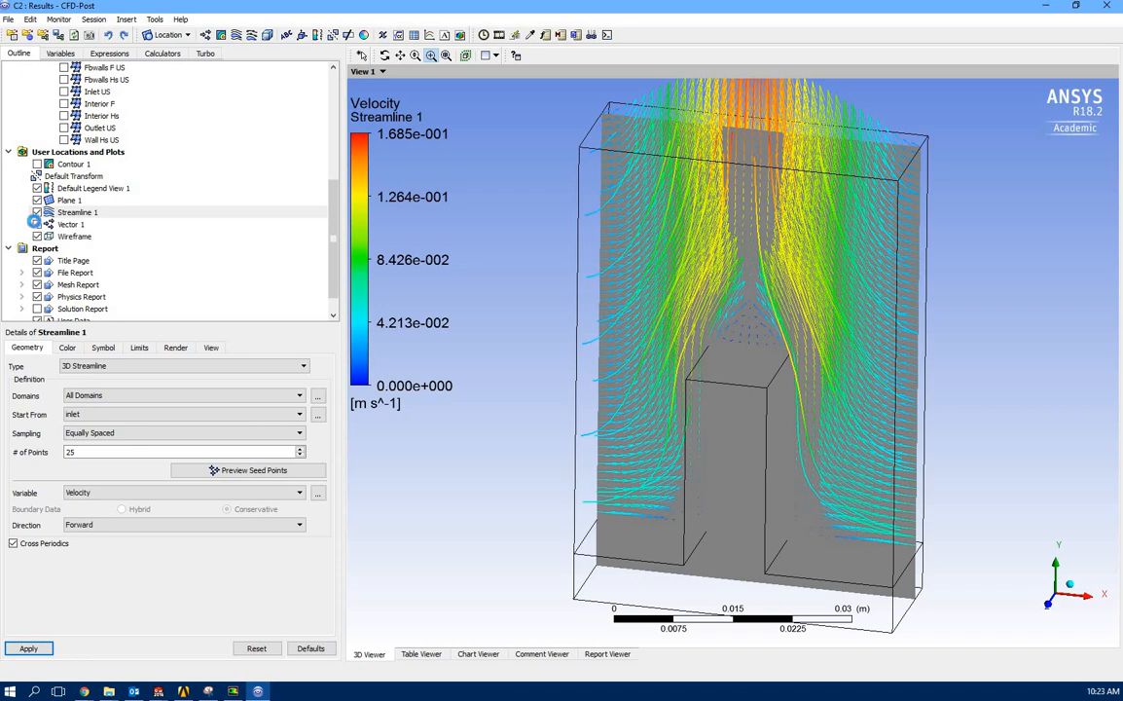
Step: Hide Vector 1 and set Streamline 1's number of points to 100, viewing the streamlines face-on and at an angle
click(37, 224)
drag(595, 356, 536, 517)
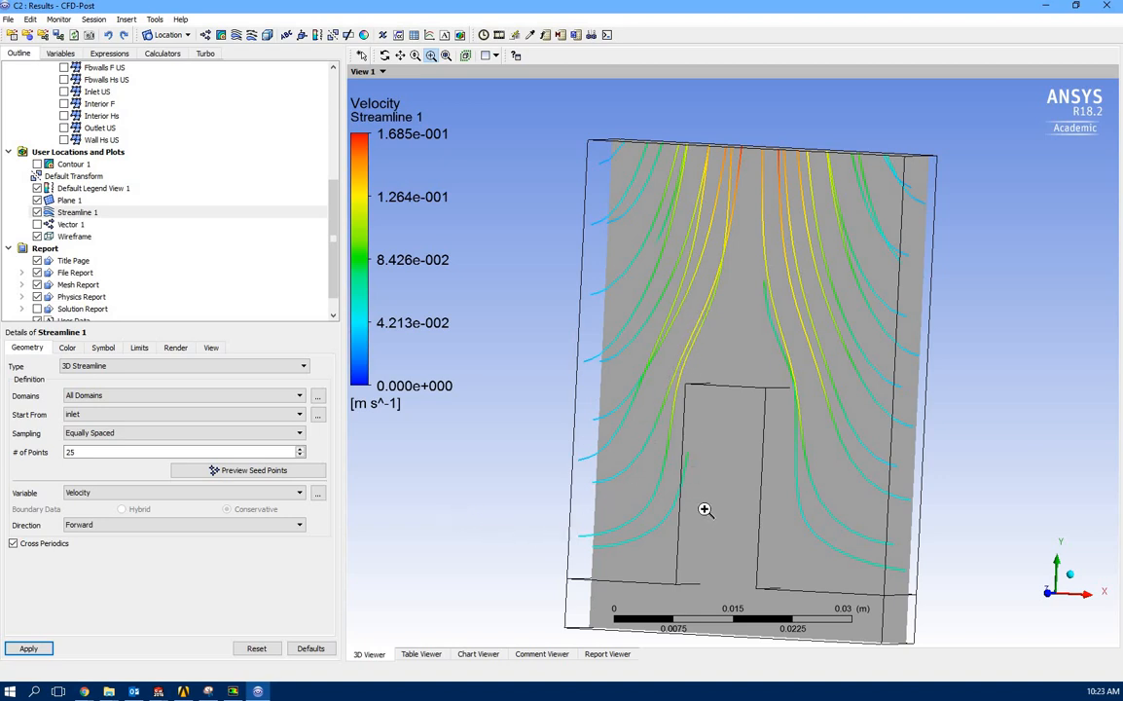
click(1048, 597)
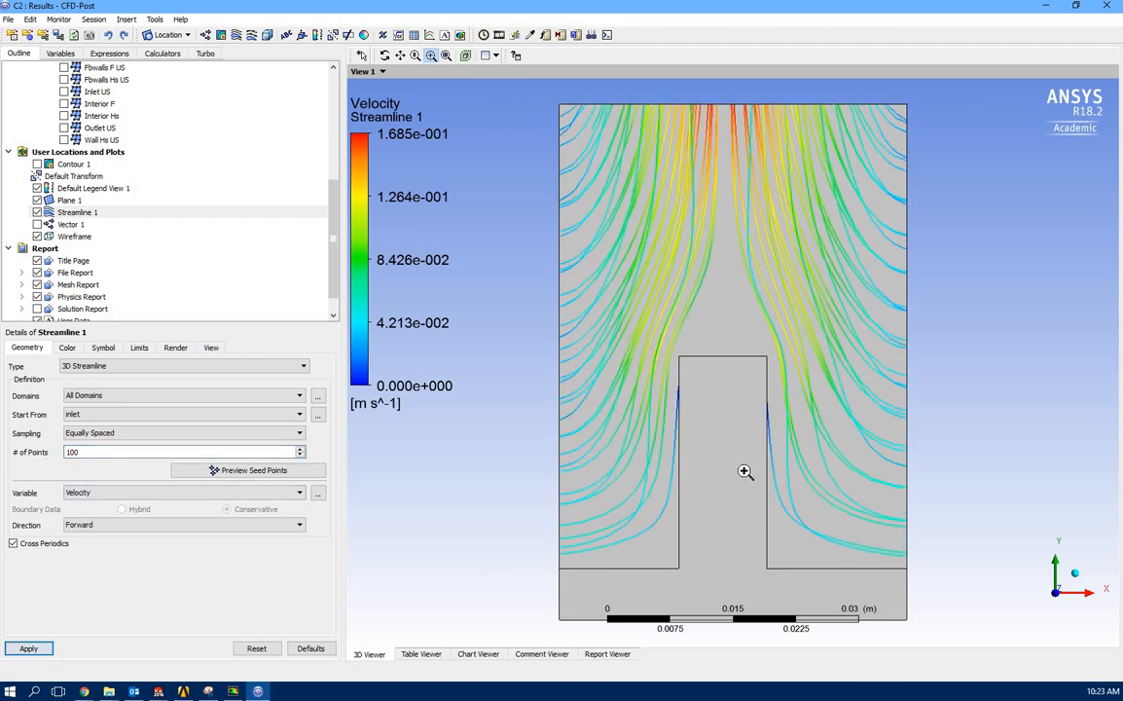
drag(810, 426, 750, 479)
middle_drag(749, 479, 796, 452)
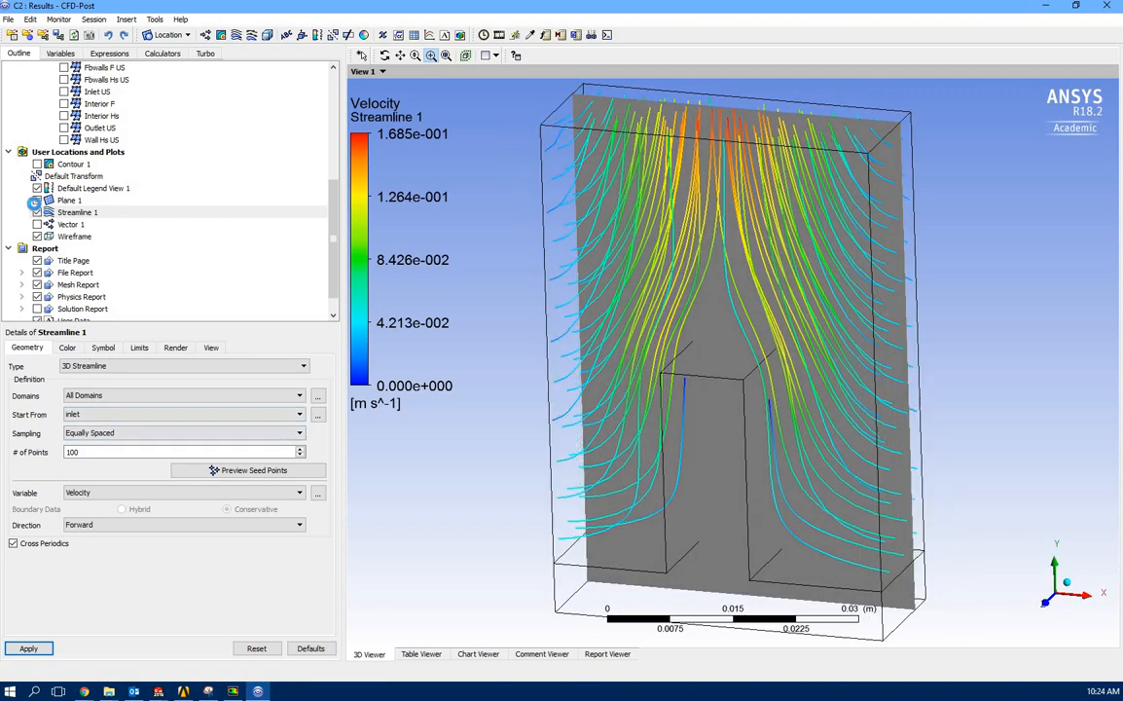
Step: Show Contour 1 in place of Streamline 1 and set the contour's location to outlet
click(37, 212)
click(37, 163)
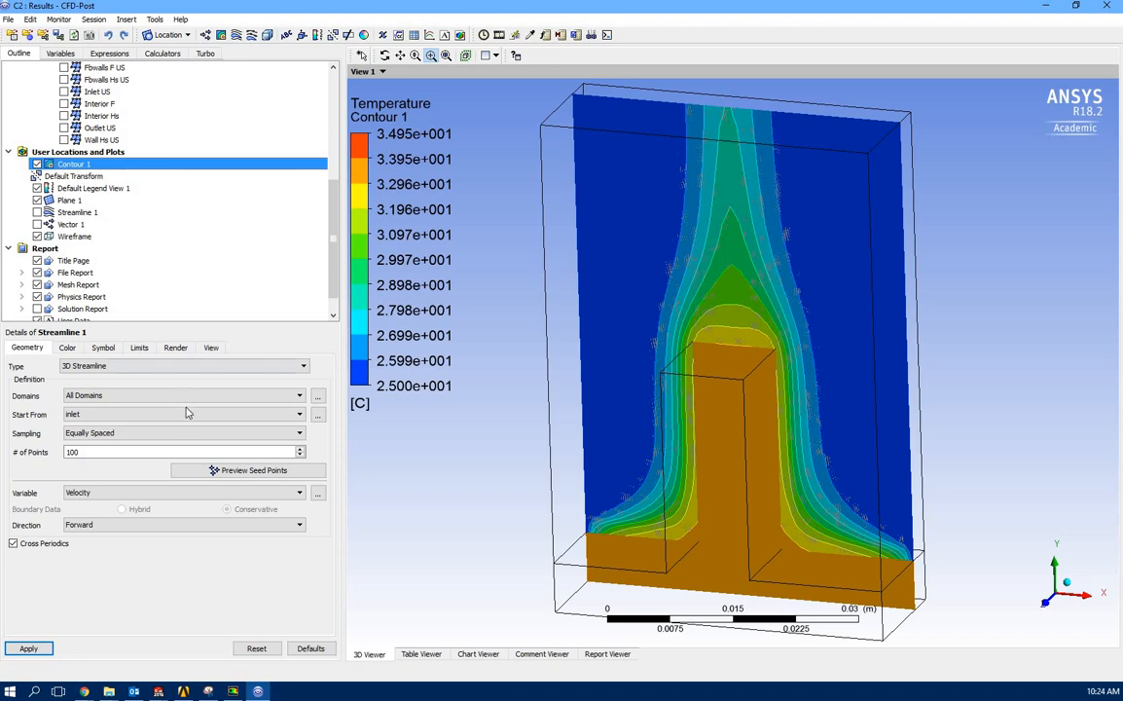
double_click(70, 162)
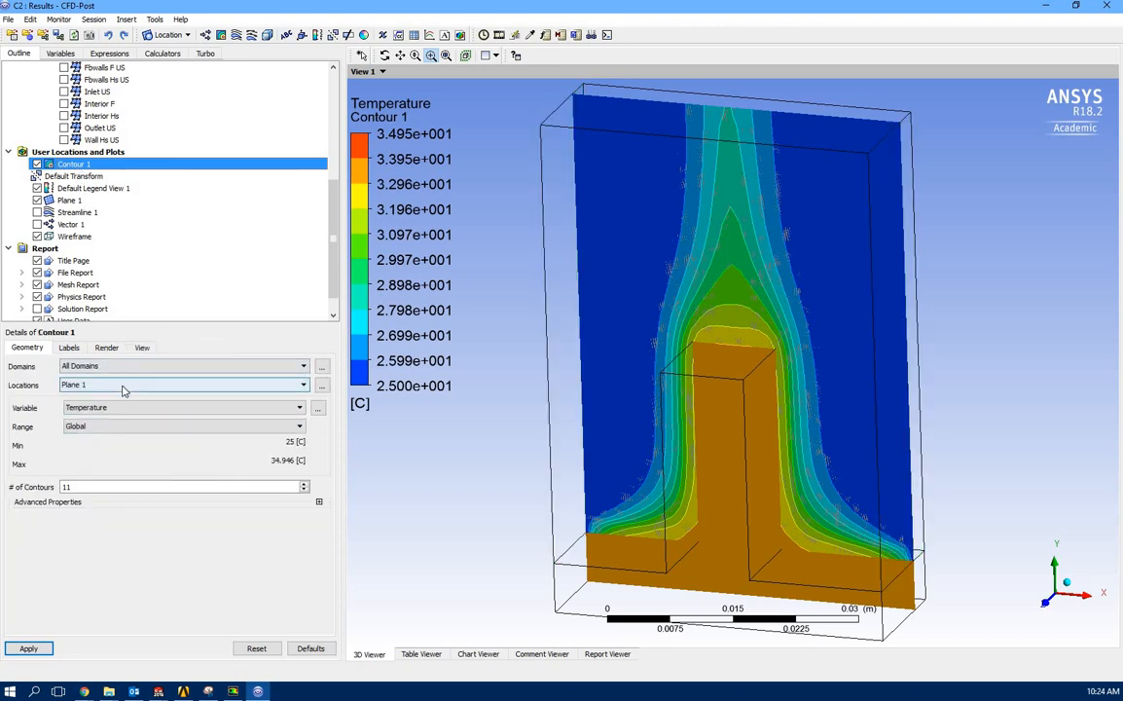
click(123, 387)
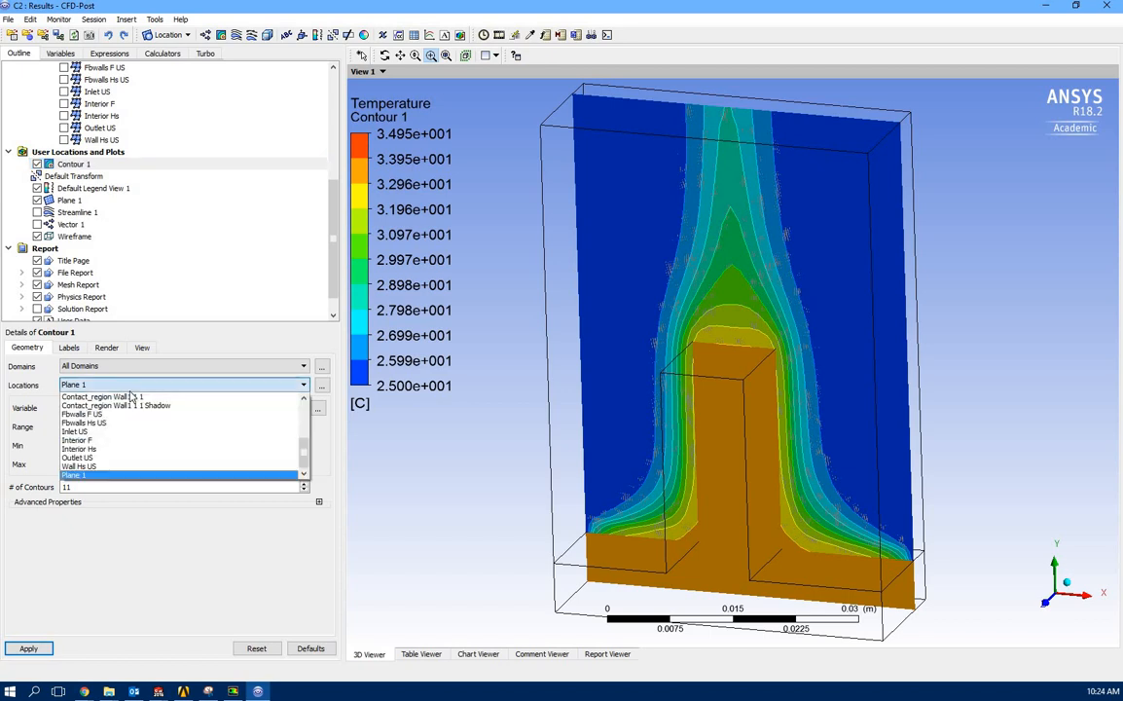
scroll(154, 435, up, 5)
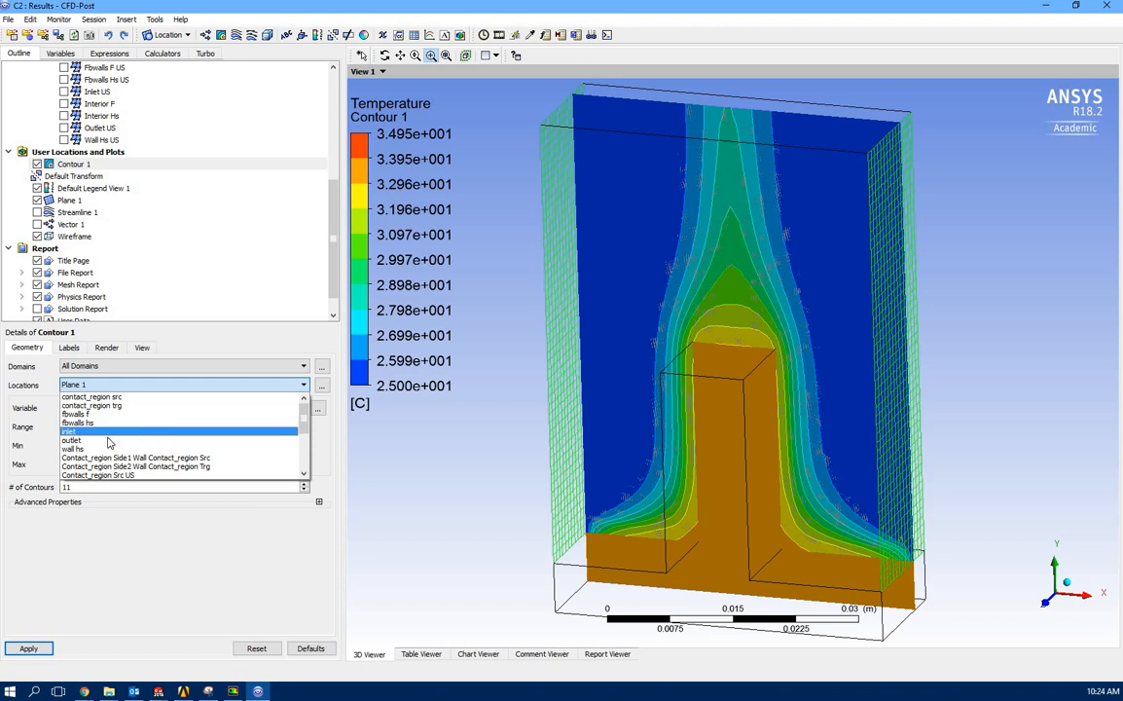
click(108, 440)
click(20, 646)
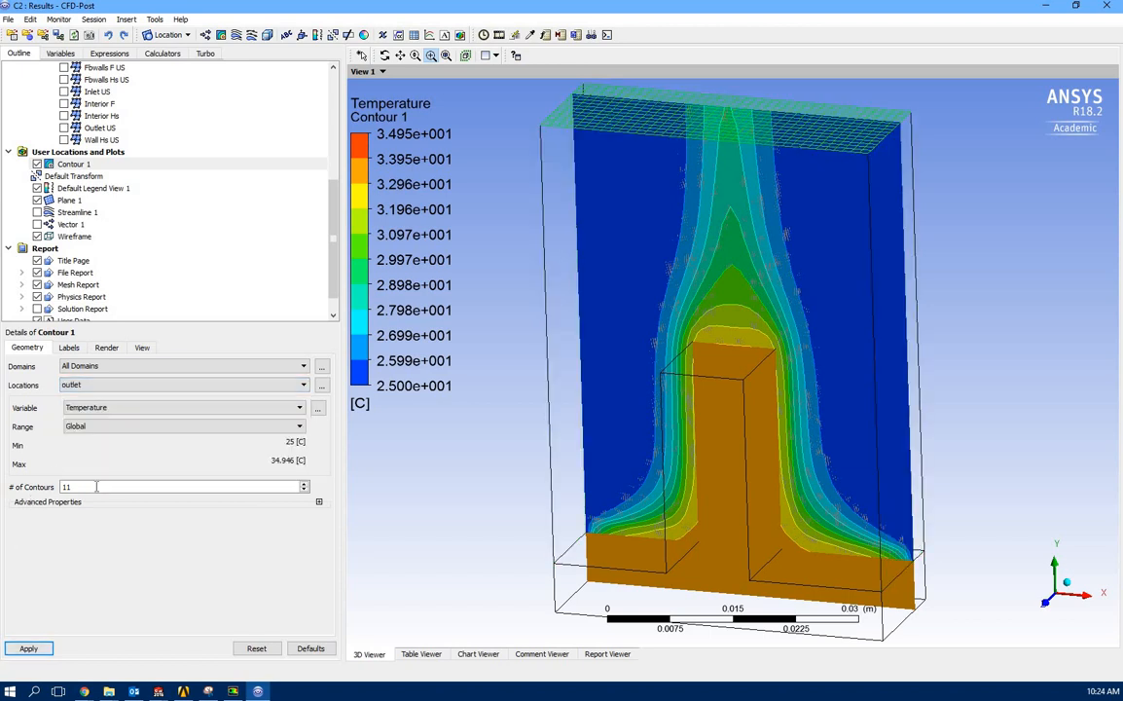
Step: Set the number of contours of Contour 1 to 50, apply it and view the outlet temperatures at an angle
double_click(97, 487)
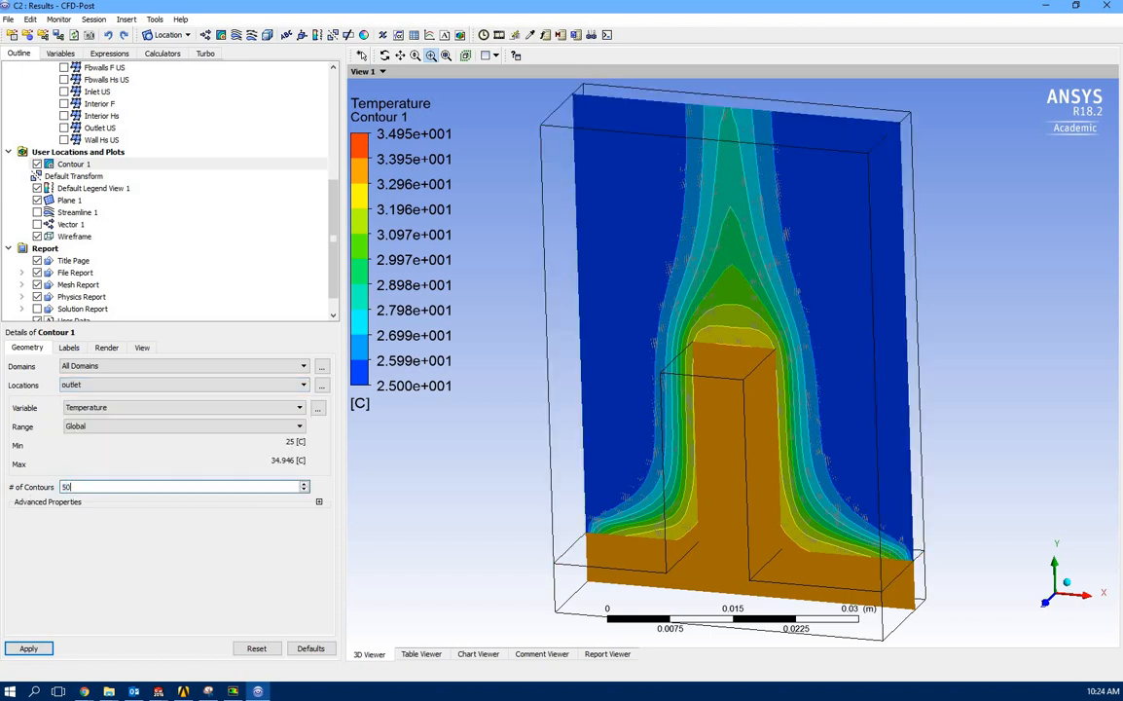
click(28, 648)
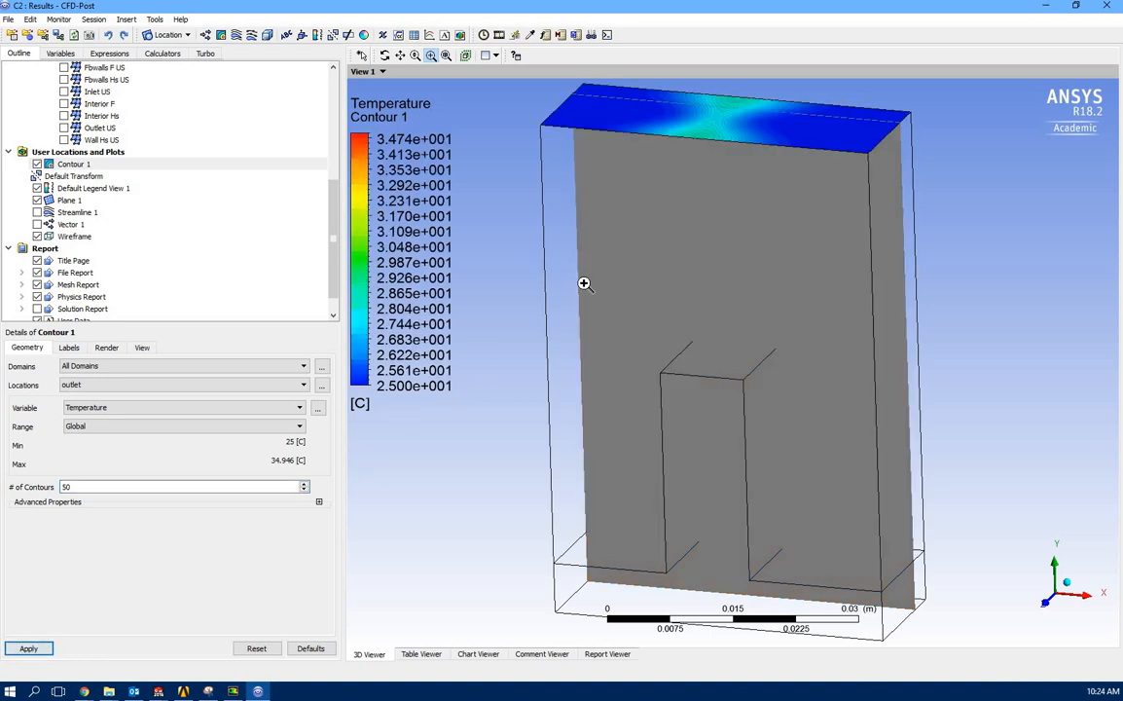
click(399, 55)
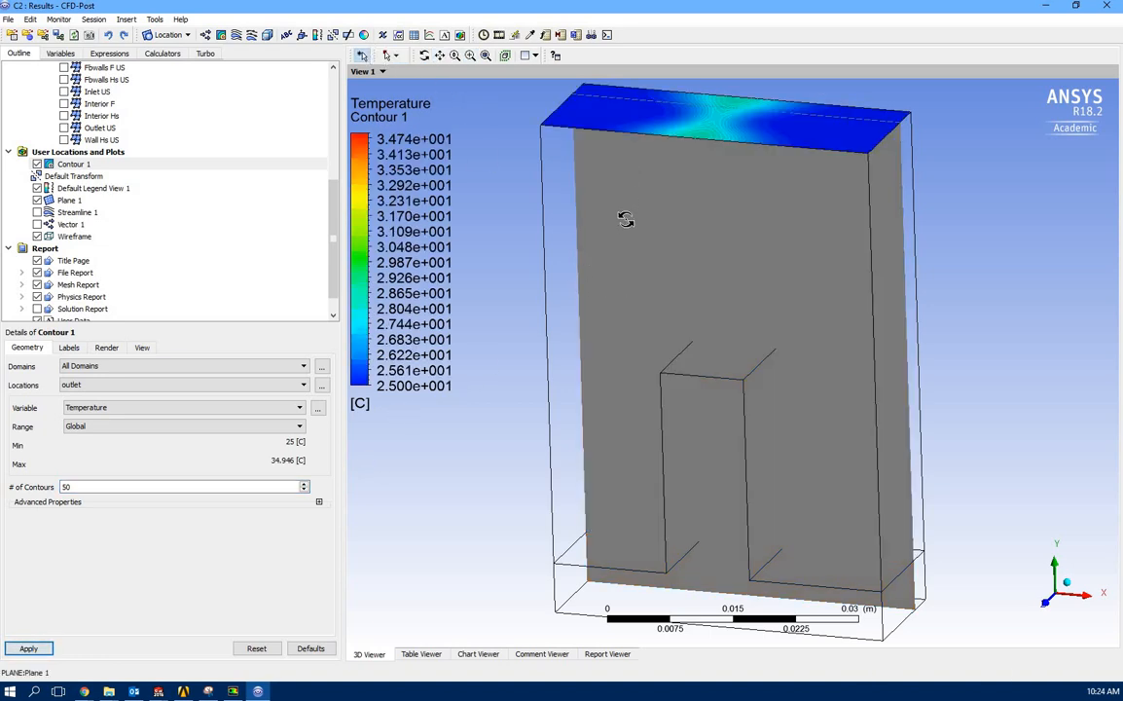
middle_drag(622, 221, 609, 144)
Step: Plot Contour 1 on the inlet and view the side faces at an angle
click(81, 389)
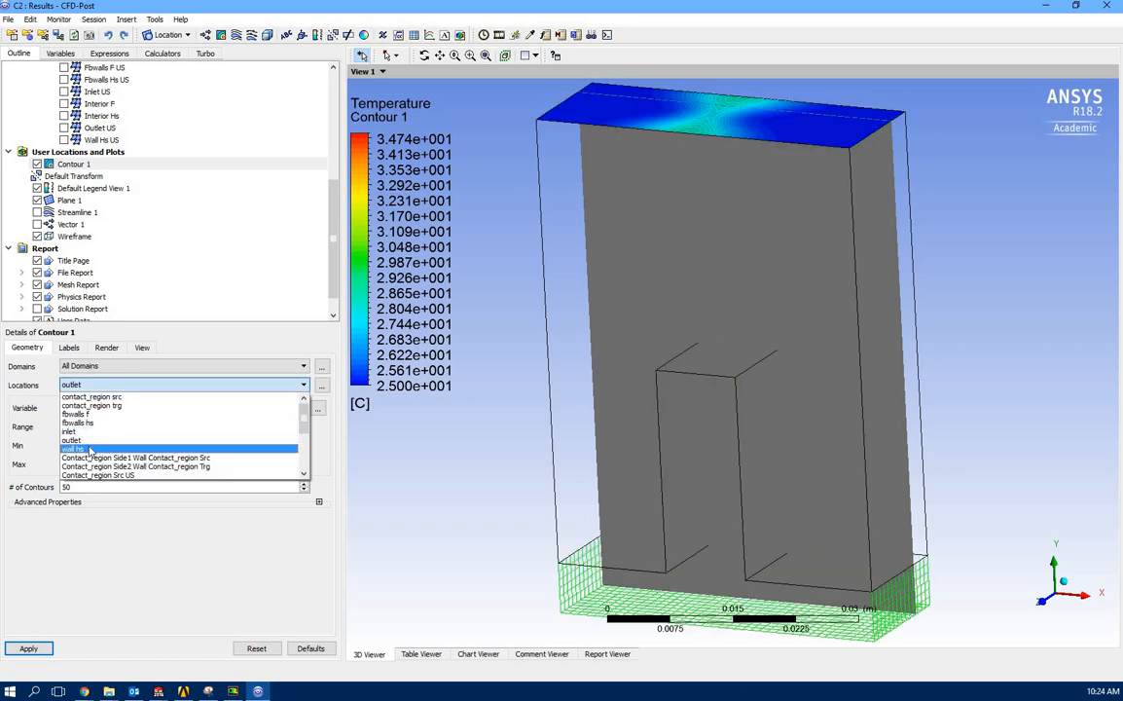
click(70, 432)
click(28, 649)
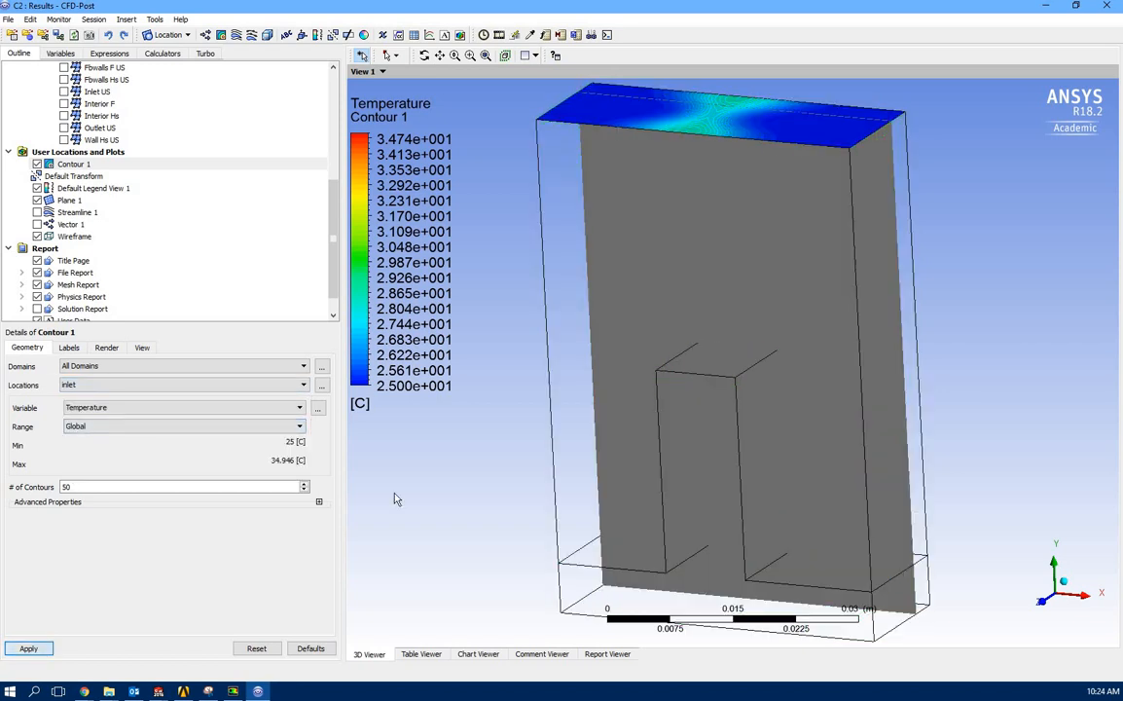
drag(526, 476, 499, 410)
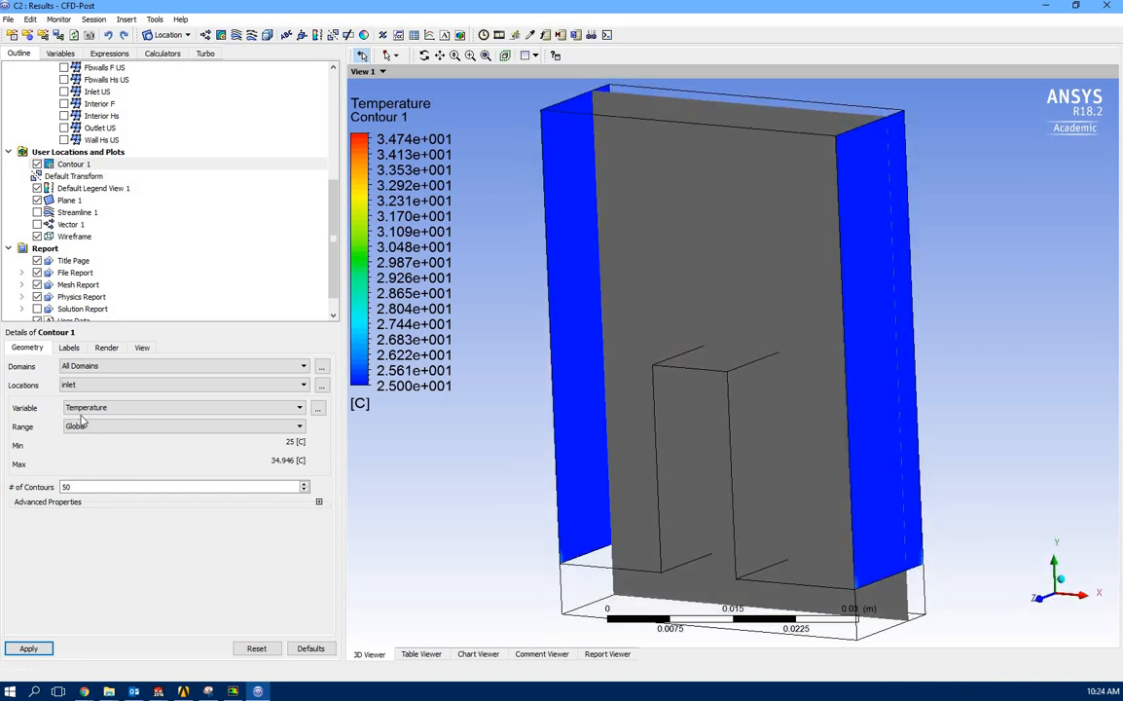
Step: Plot Contour 1 on wall hs and view the temperatures around the heat sink's base
click(110, 385)
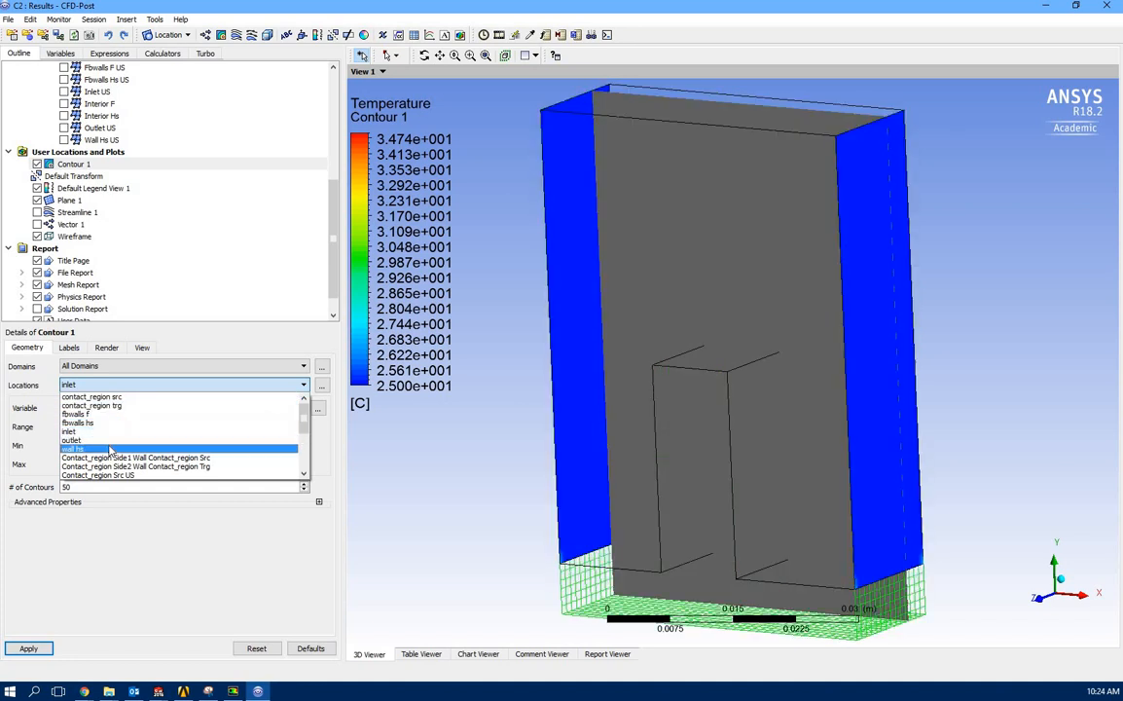
click(111, 449)
click(27, 648)
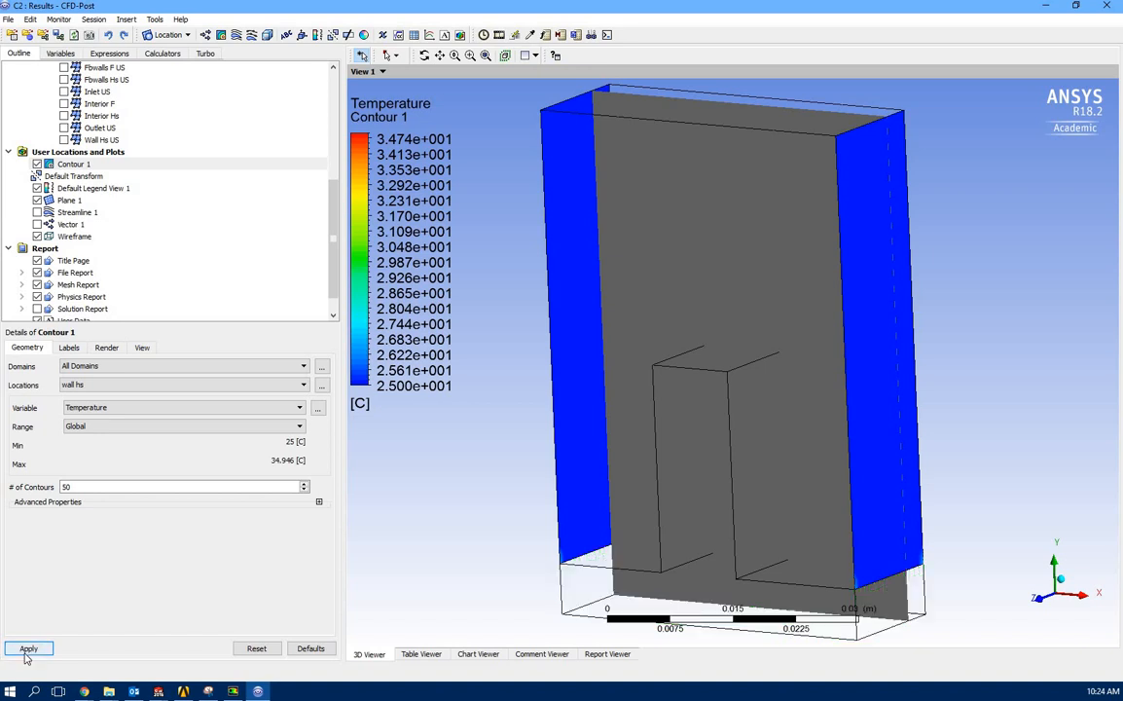
drag(526, 594, 517, 461)
middle_drag(516, 461, 517, 460)
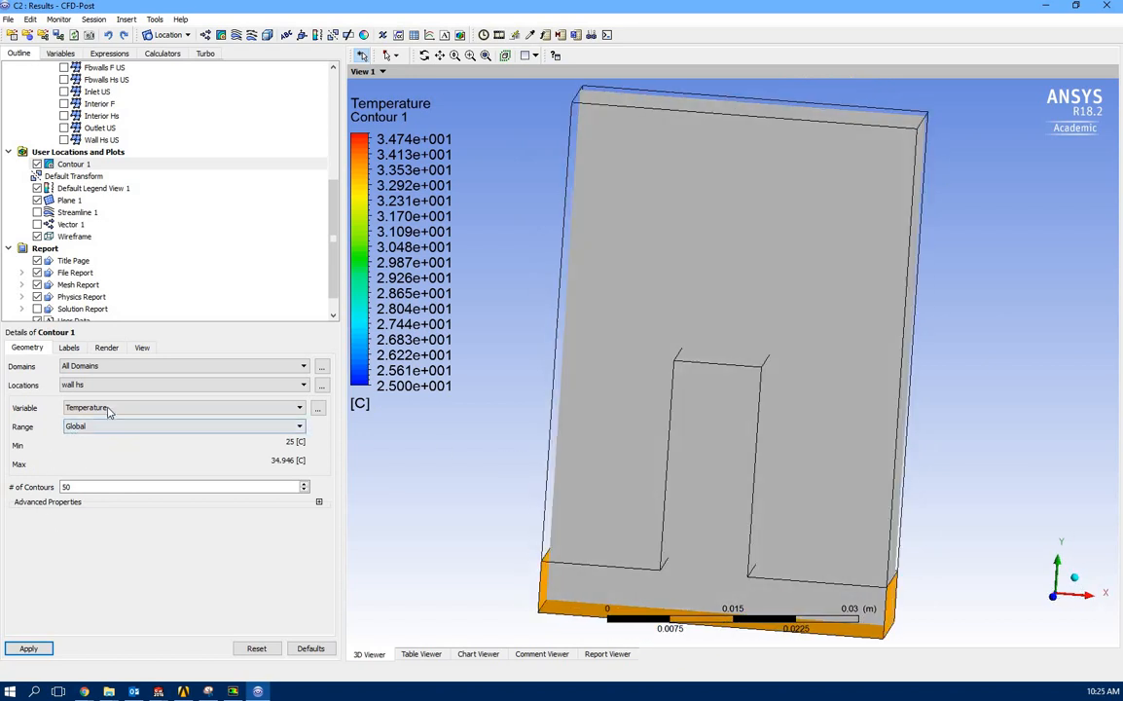
Step: Load the final timestep, 1000 s, and close the Timestep Selector
click(484, 37)
scroll(180, 322, down, 10)
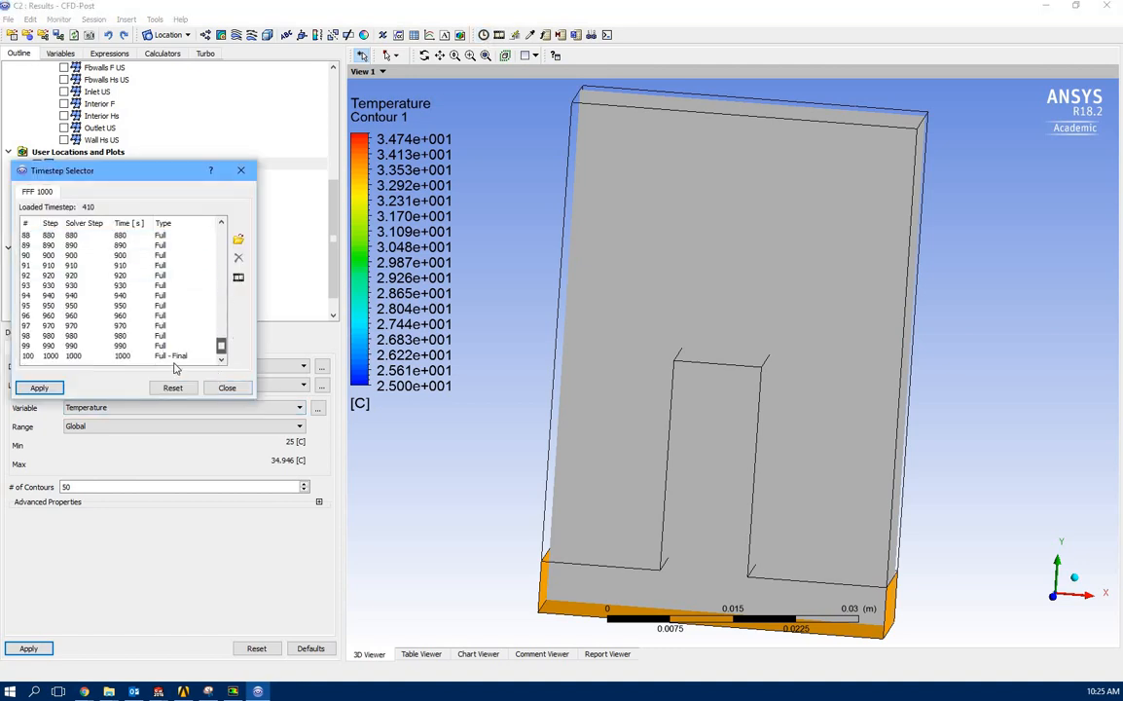
click(173, 357)
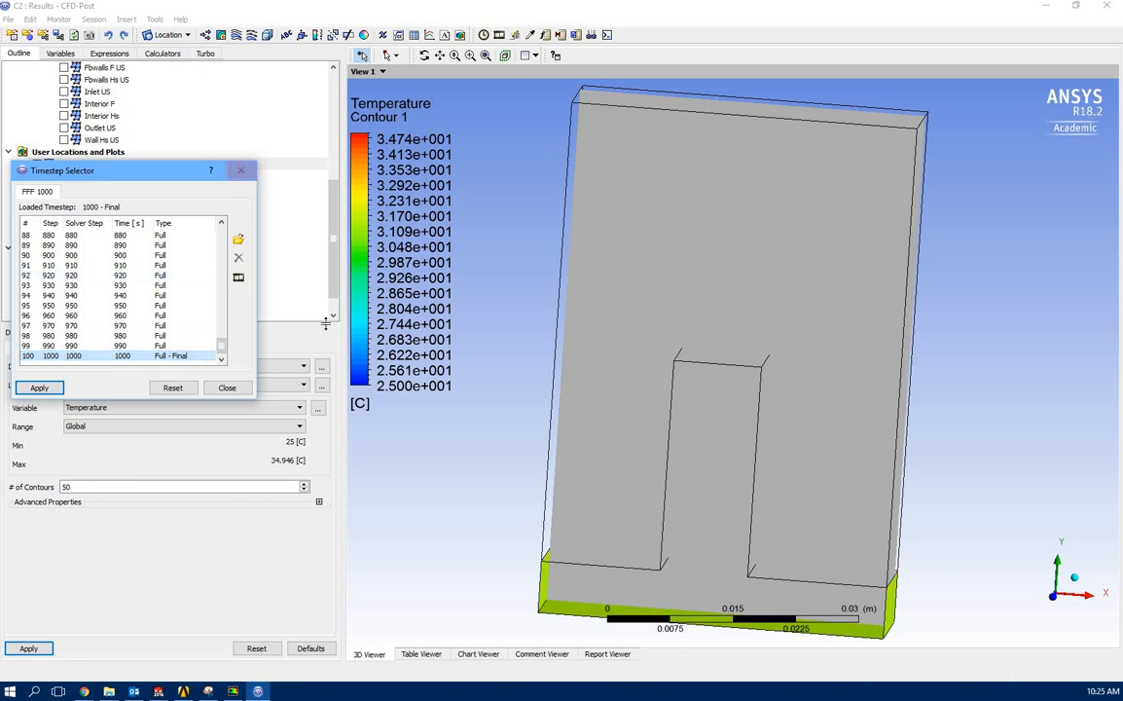
click(240, 171)
Step: Set Contour 1's location to Plane 1, apply it and view the contour at an angle
click(78, 386)
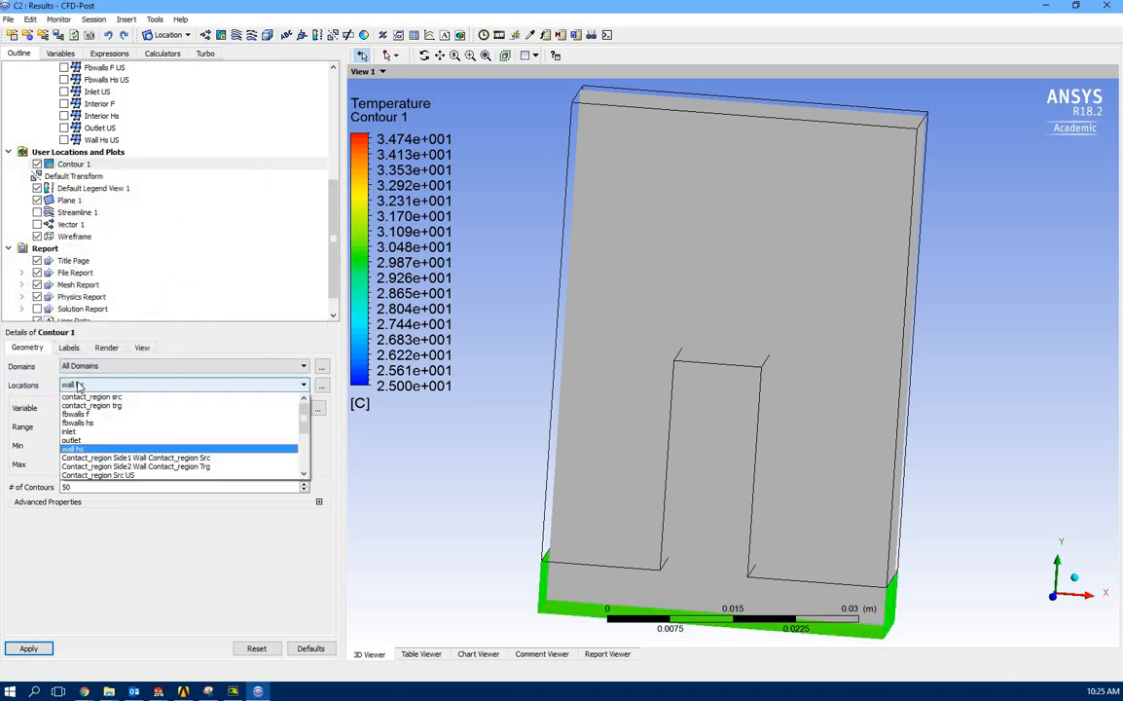
scroll(139, 455, down, 5)
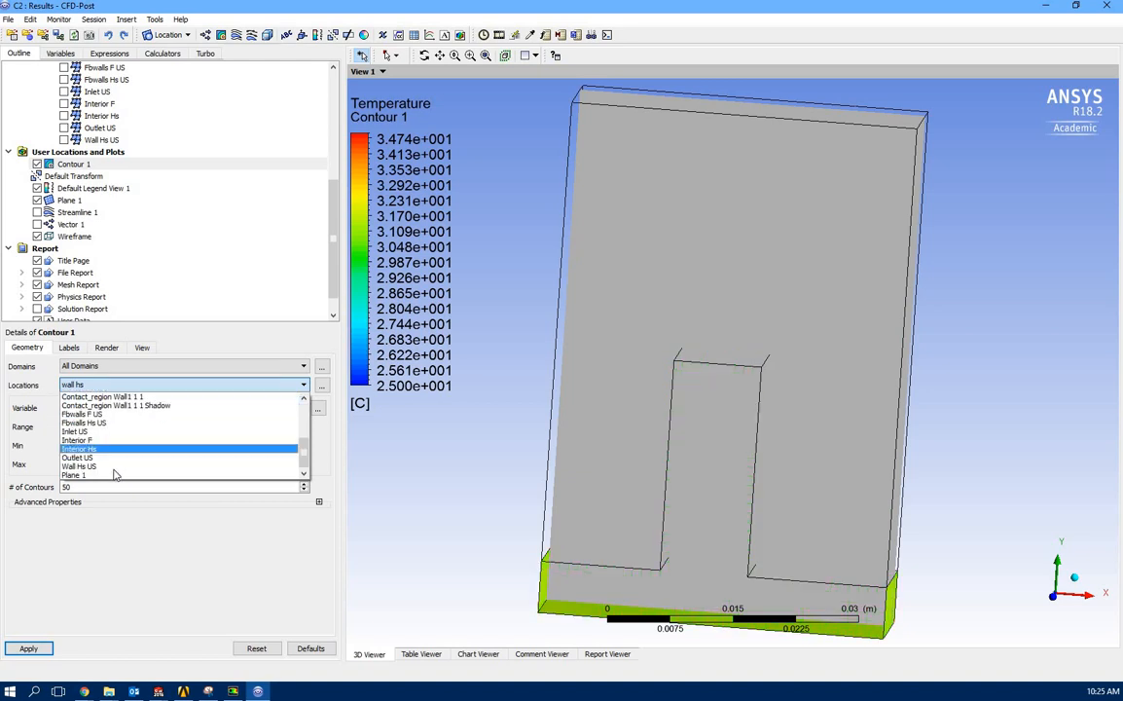
click(97, 473)
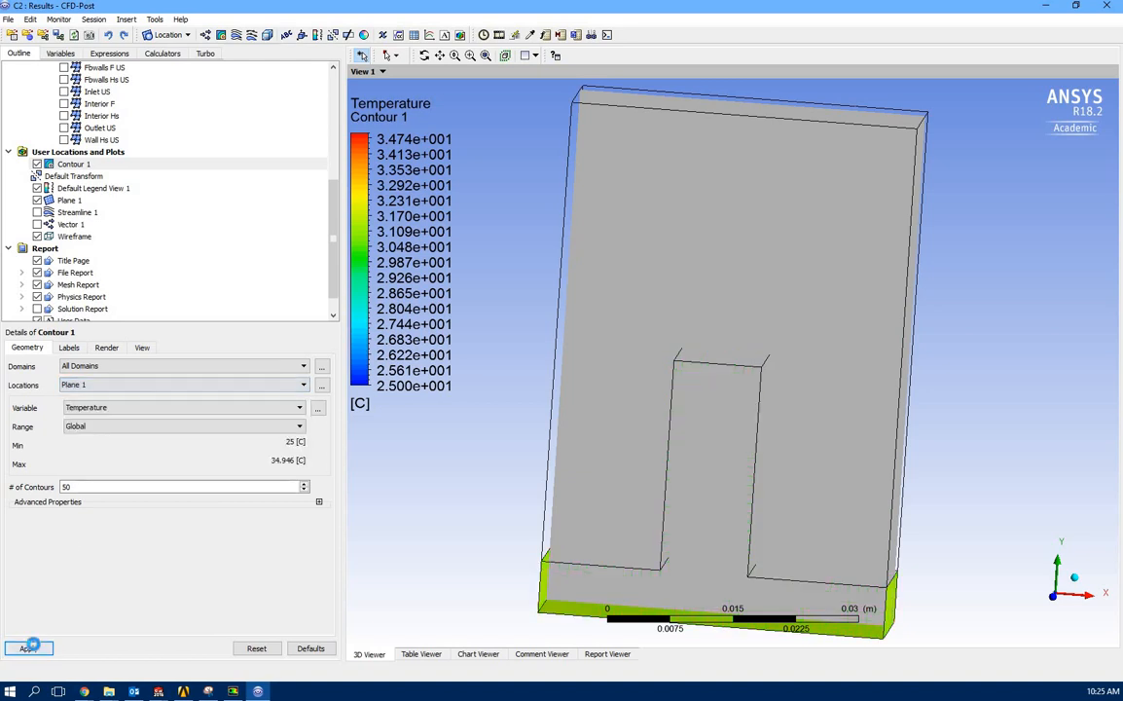
click(27, 649)
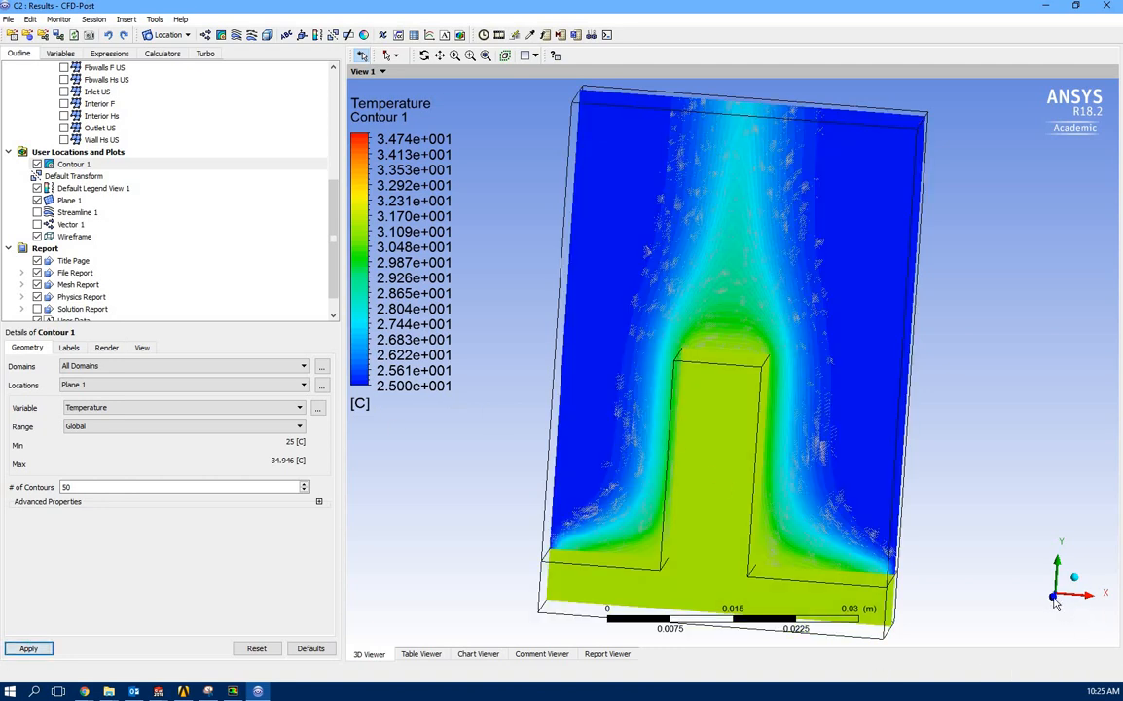
middle_drag(952, 557, 901, 558)
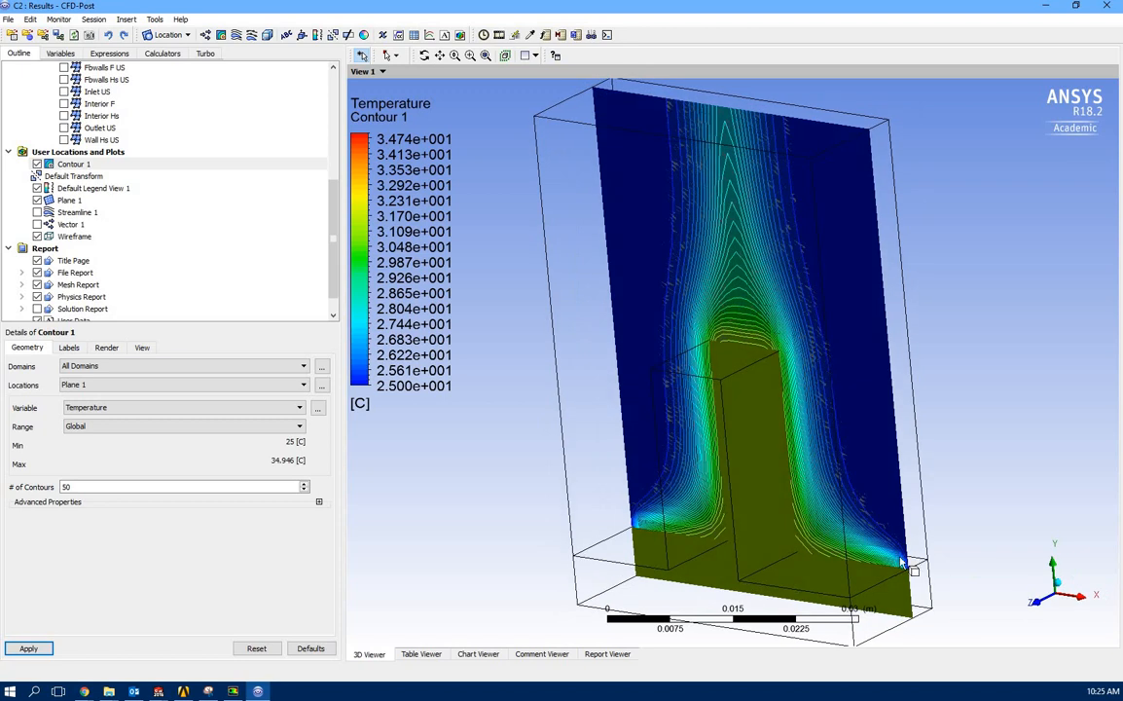
Step: Move Plane 1 to Z = 0.0272025 m and view the temperature contour nearly face-on
click(66, 201)
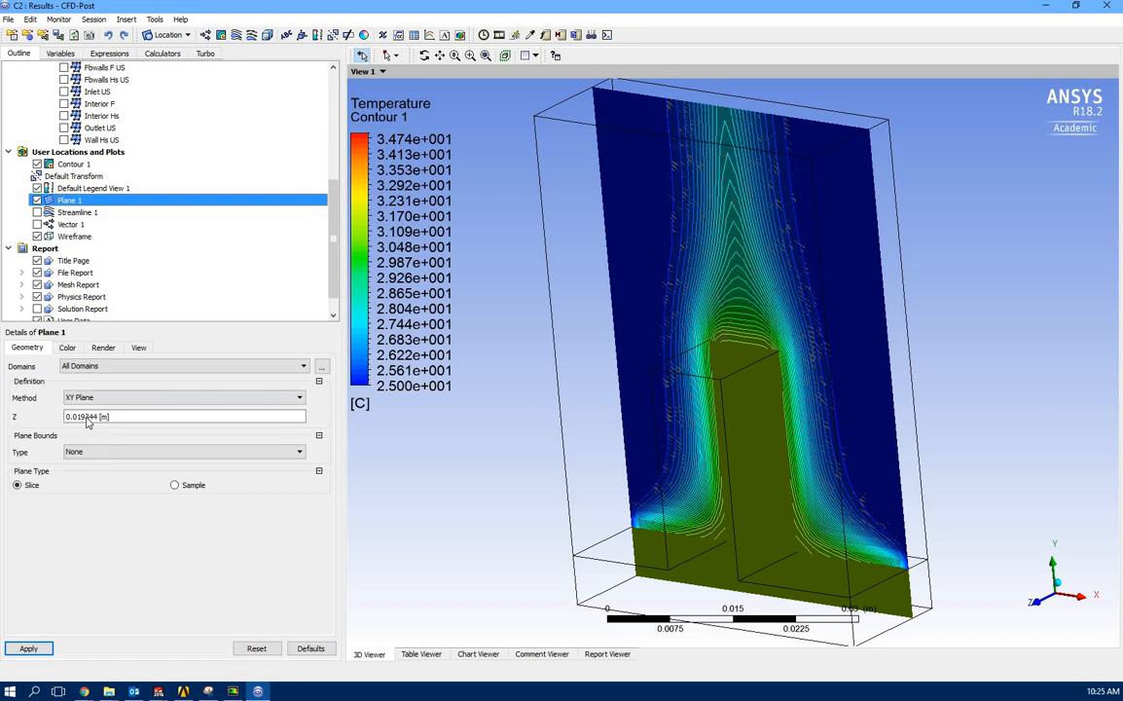
click(114, 425)
click(207, 428)
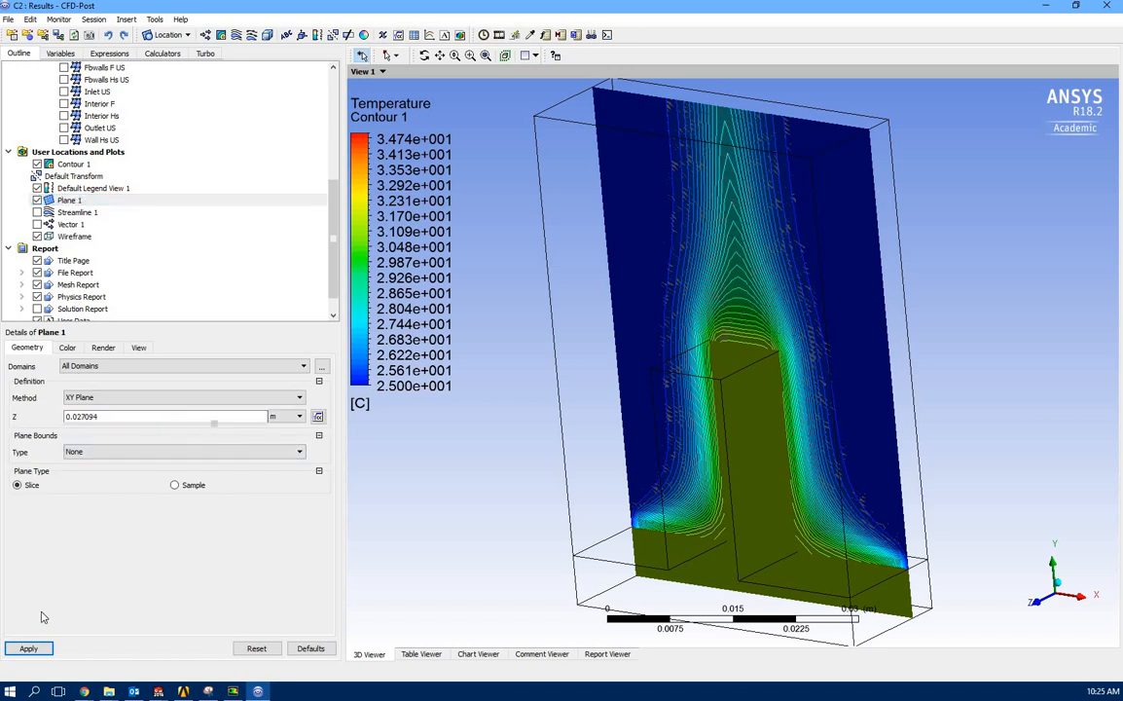
click(41, 648)
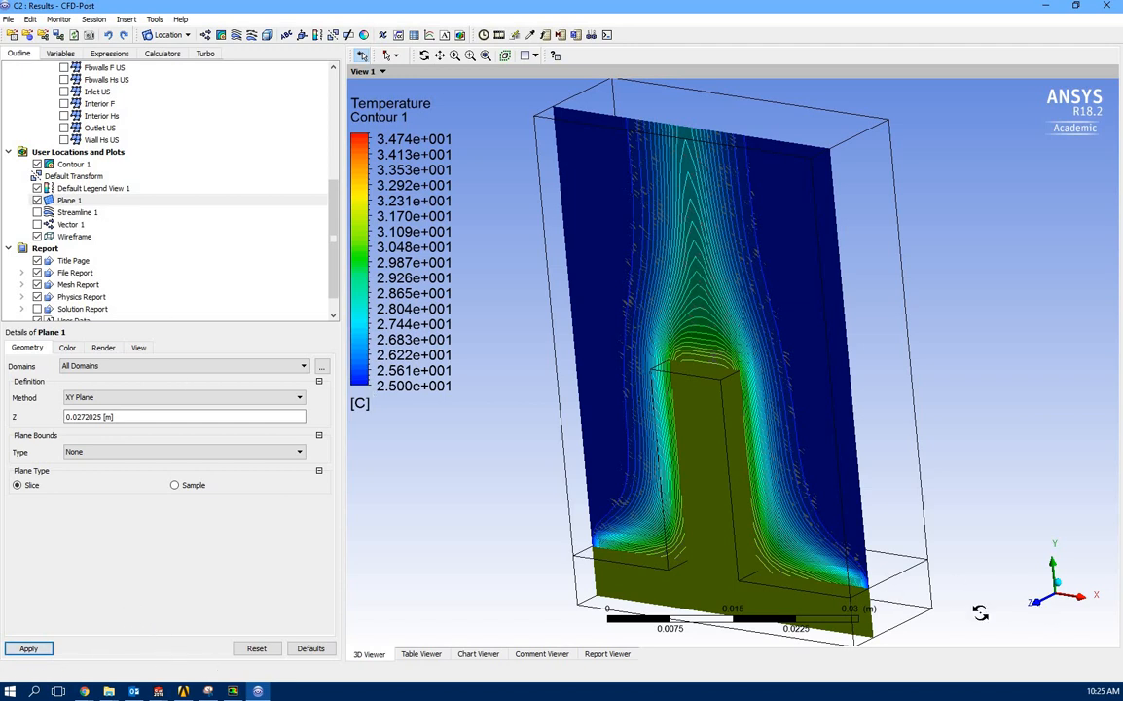
click(1041, 606)
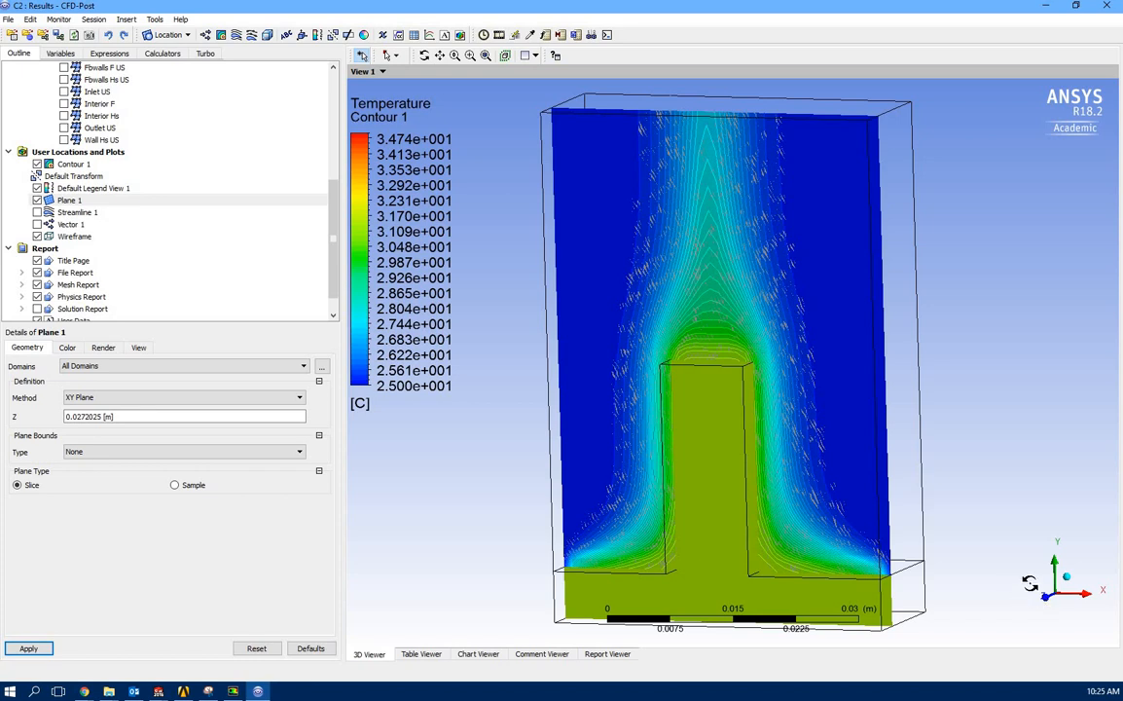
middle_drag(1030, 583, 1050, 581)
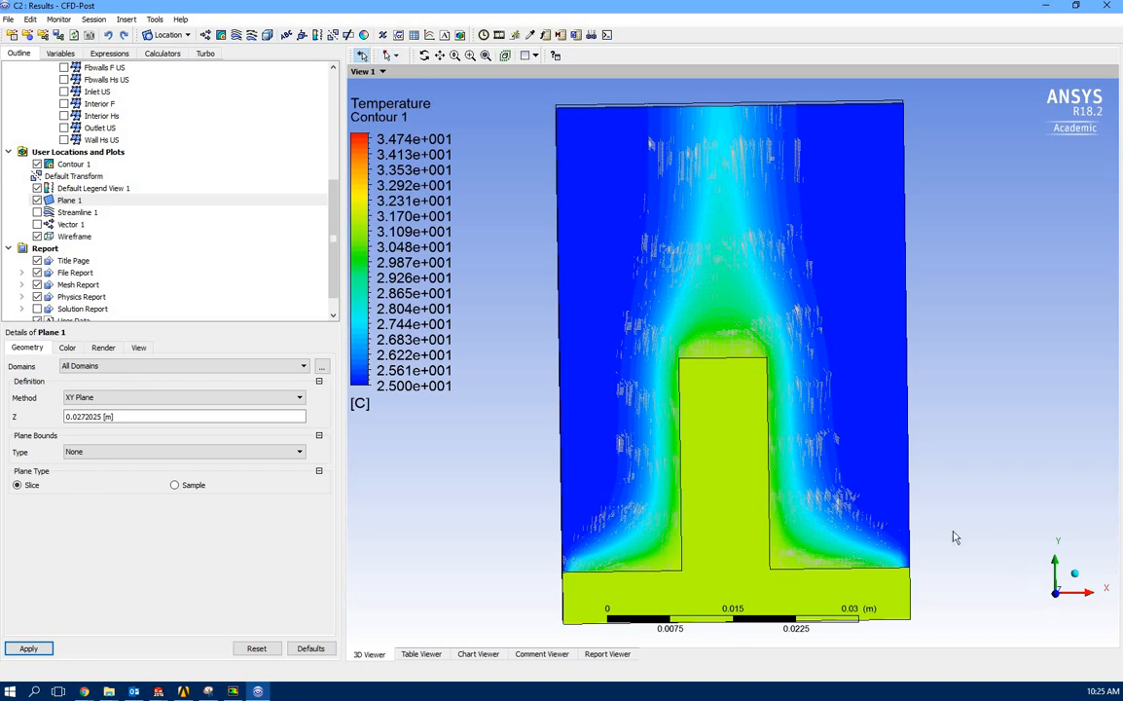
Step: Align the view squarely with the Z axis to see the Plane 1 temperature contour face-on
click(426, 57)
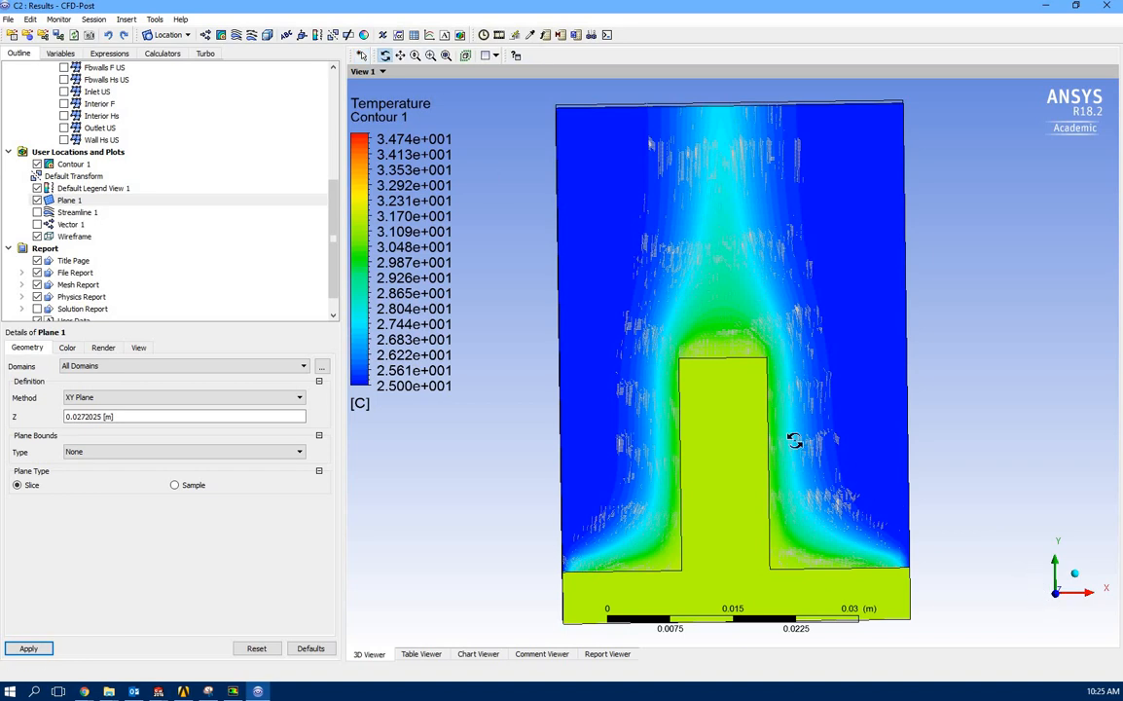
drag(711, 461, 895, 514)
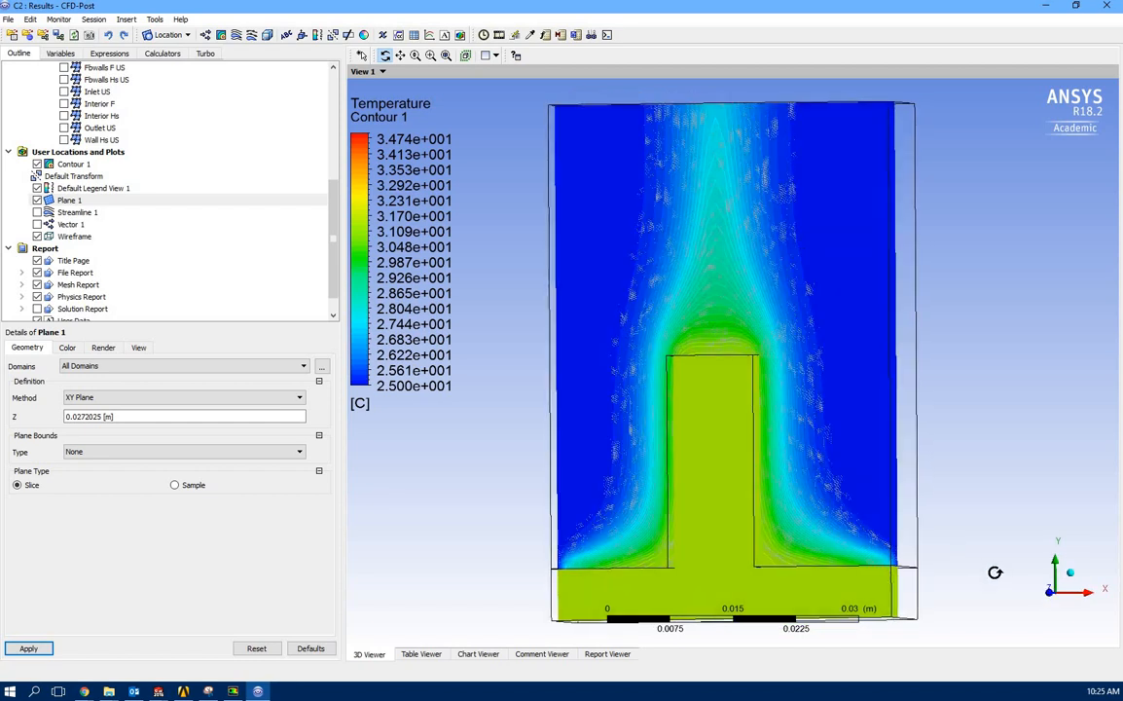
click(1054, 600)
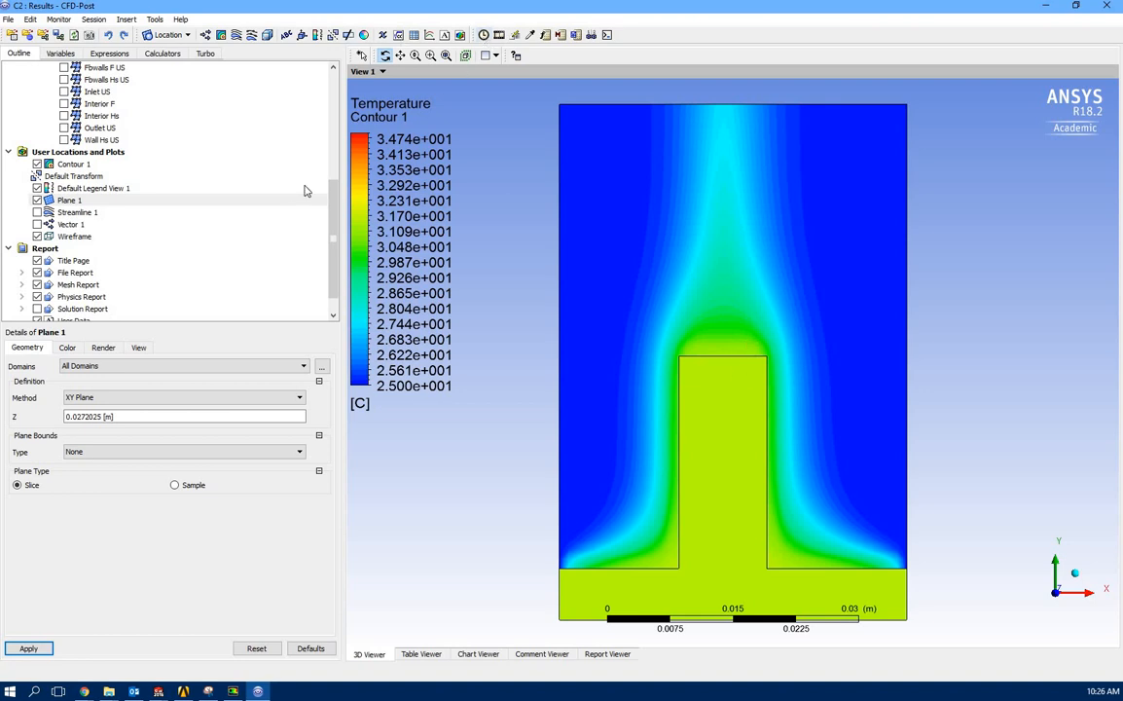
Step: Load the 90 s timestep from the Timestep Selector to update the Plane 1 temperature contour
click(484, 35)
drag(222, 347, 230, 256)
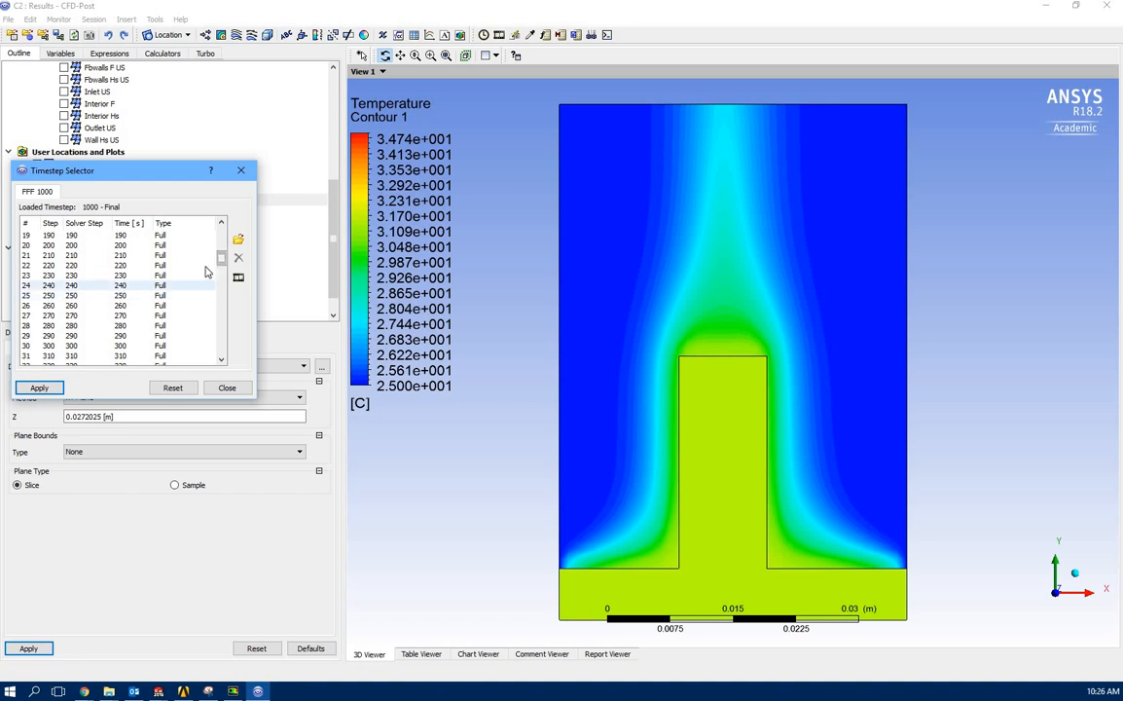
scroll(204, 253, up, 6)
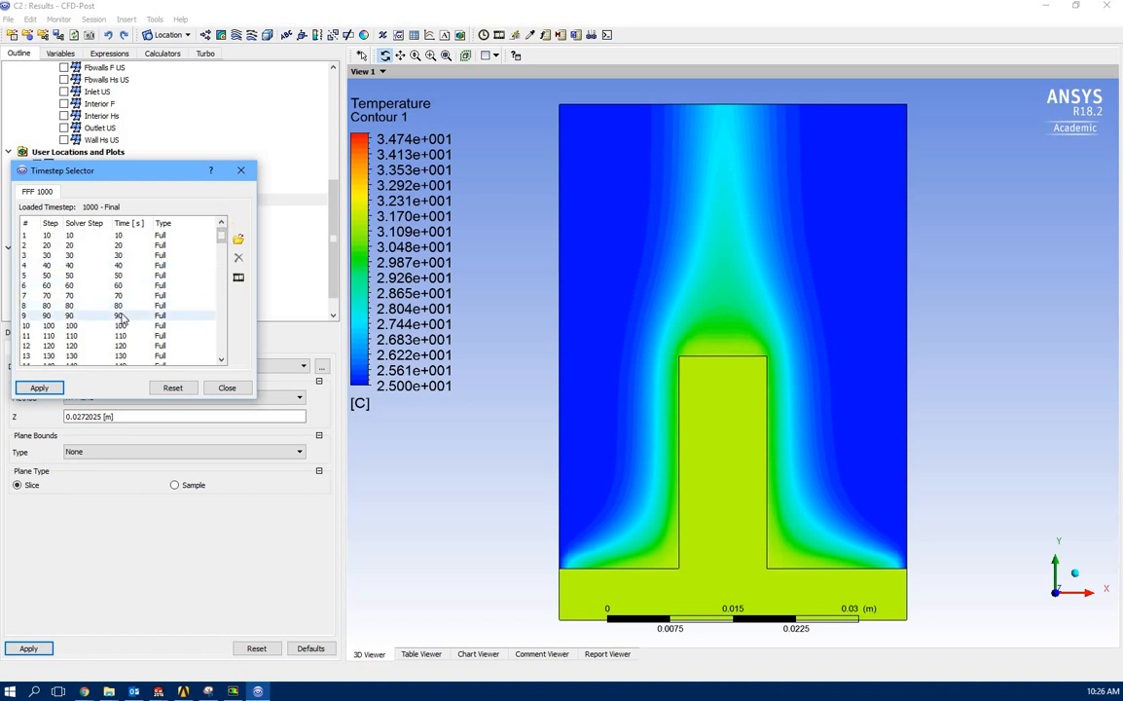
click(120, 316)
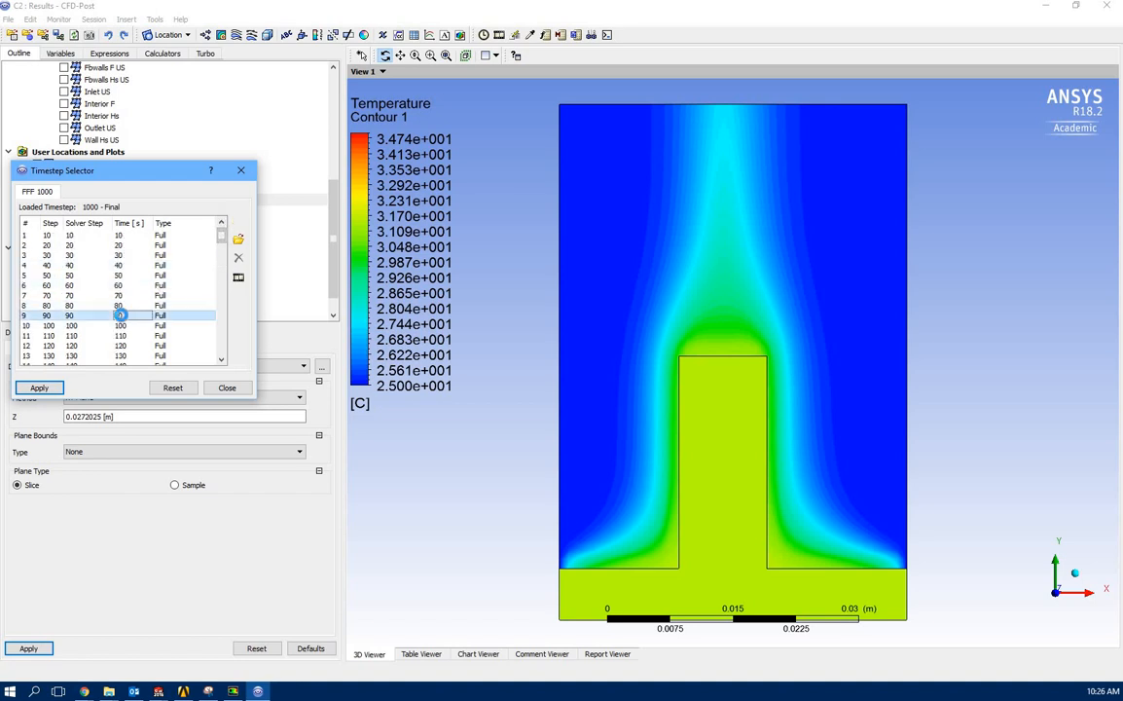
double_click(120, 316)
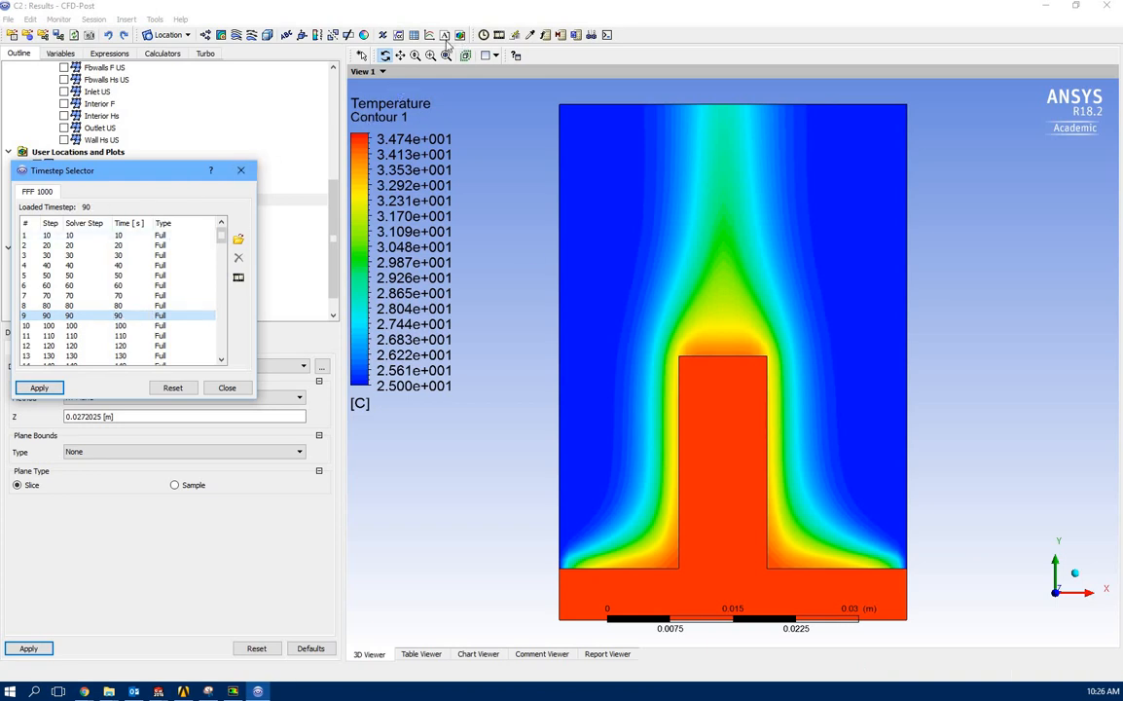
Step: Probe the Temperature on Plane 1 at several points inside the fin near its upper edge
click(529, 34)
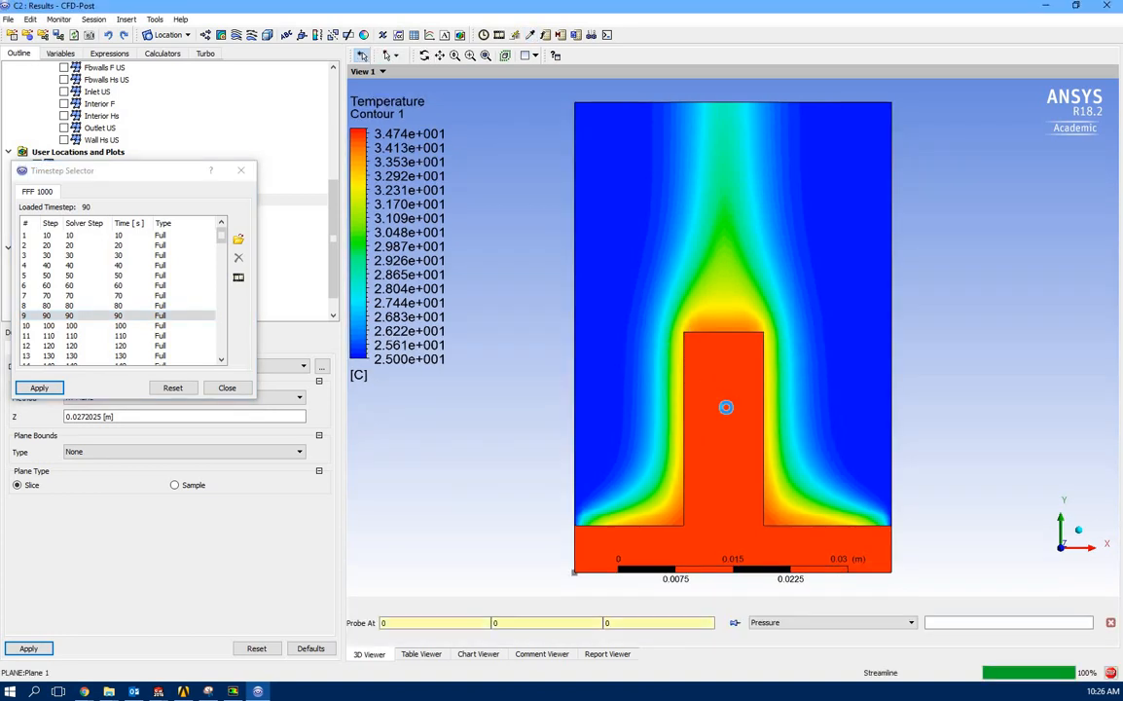
double_click(142, 316)
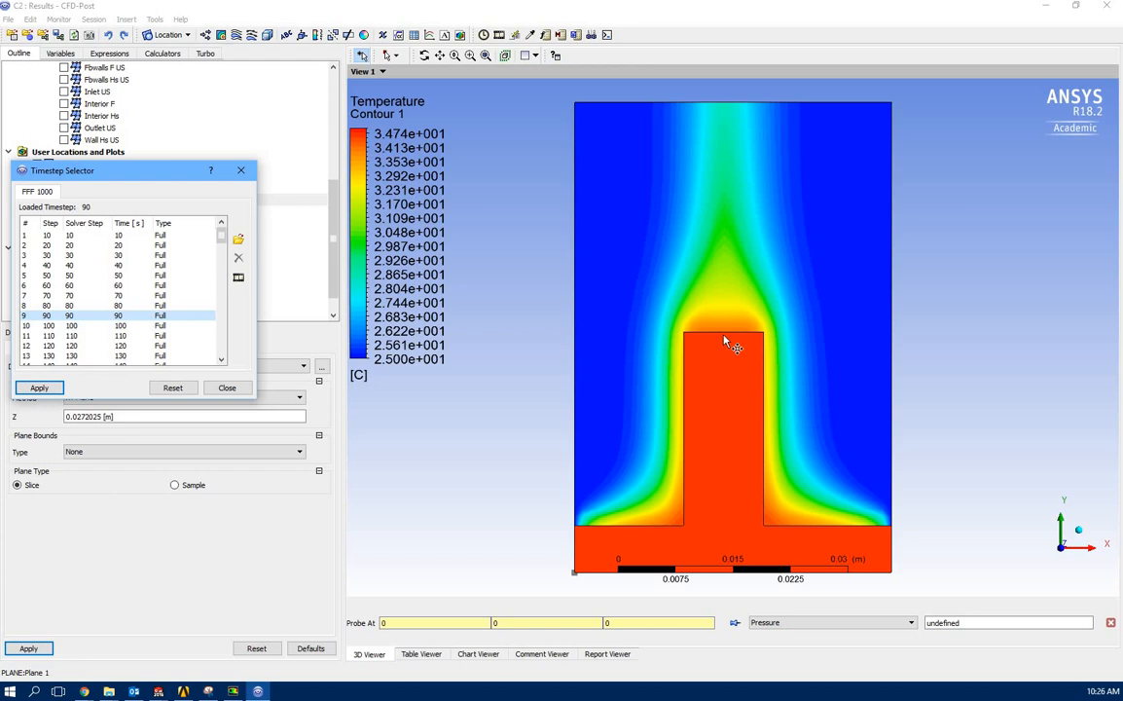
click(794, 622)
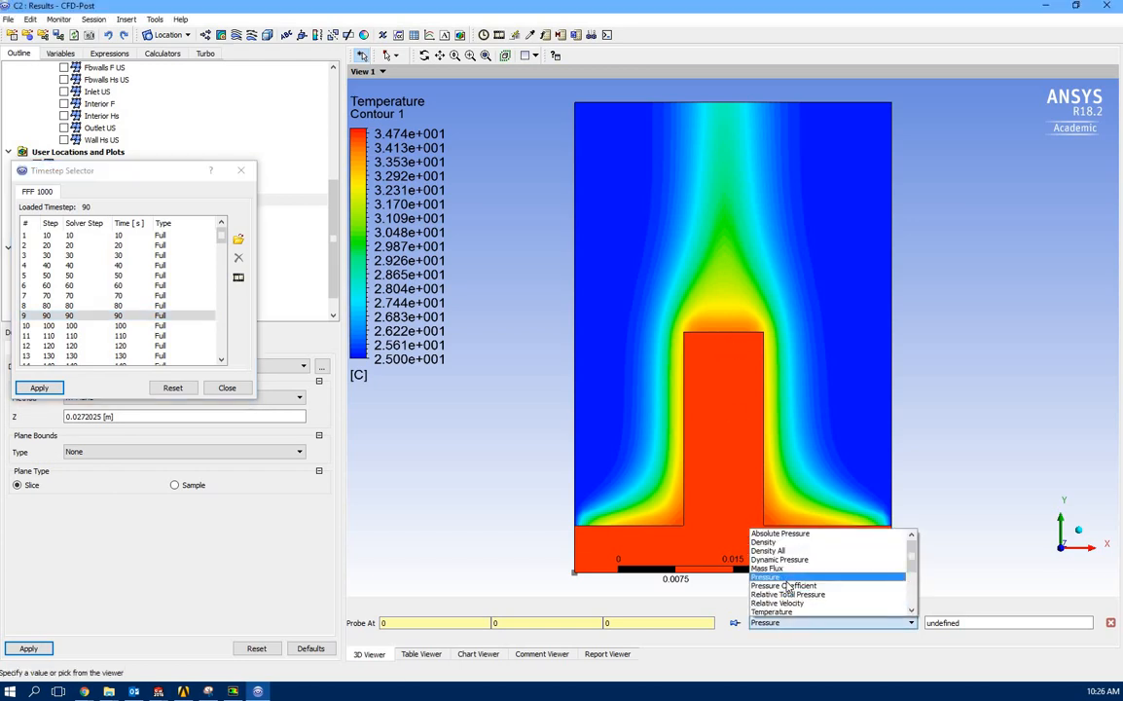
scroll(784, 584, down, 1)
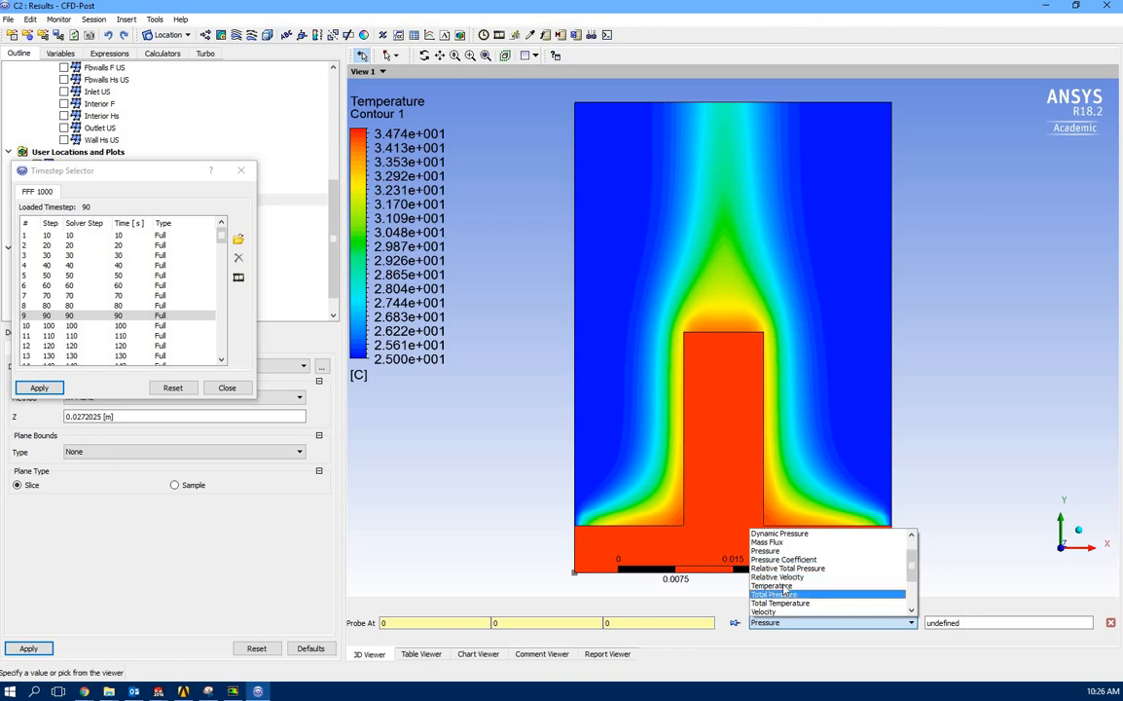
click(776, 585)
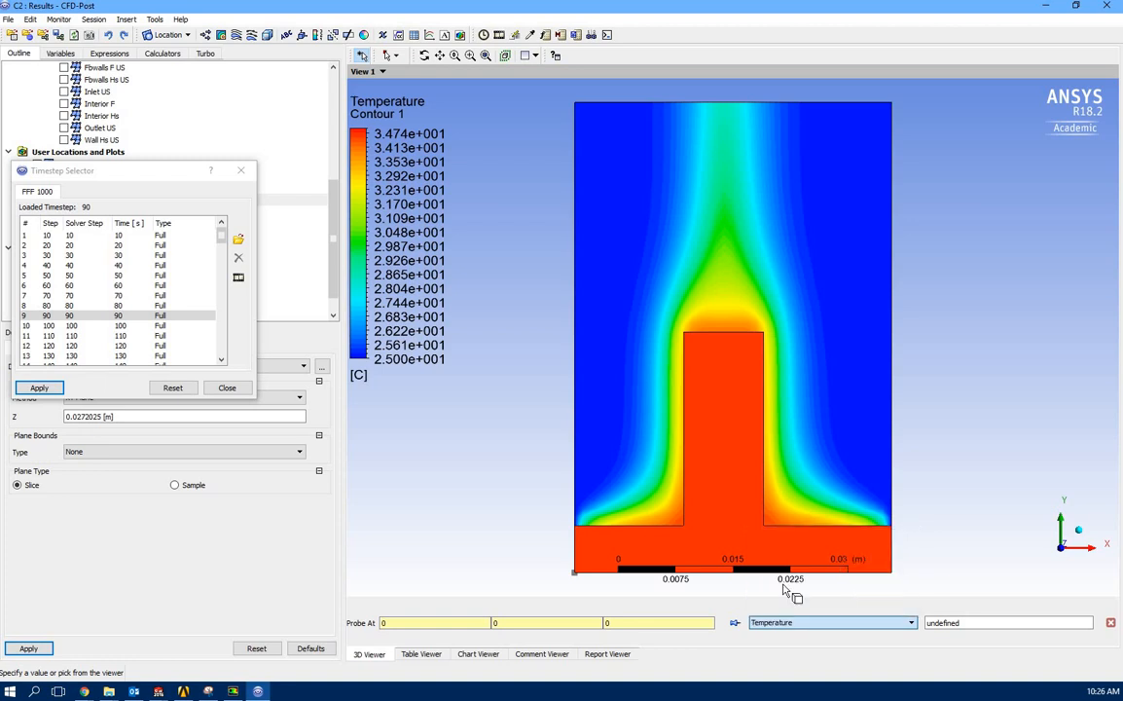
click(726, 350)
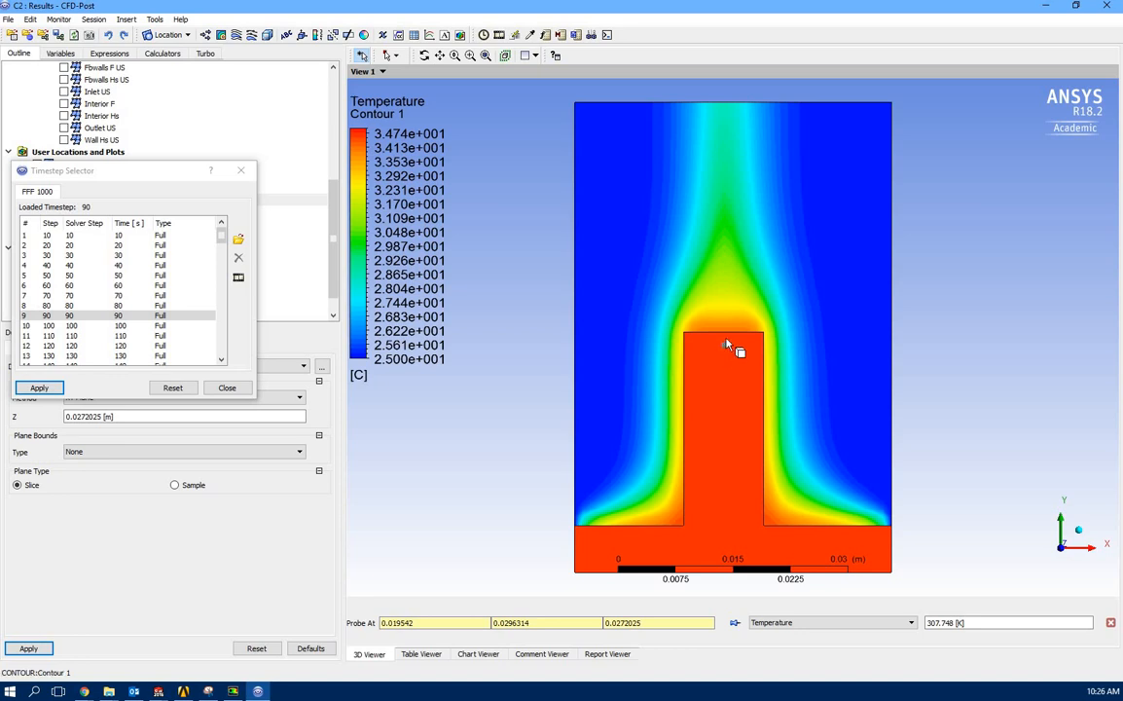
click(723, 345)
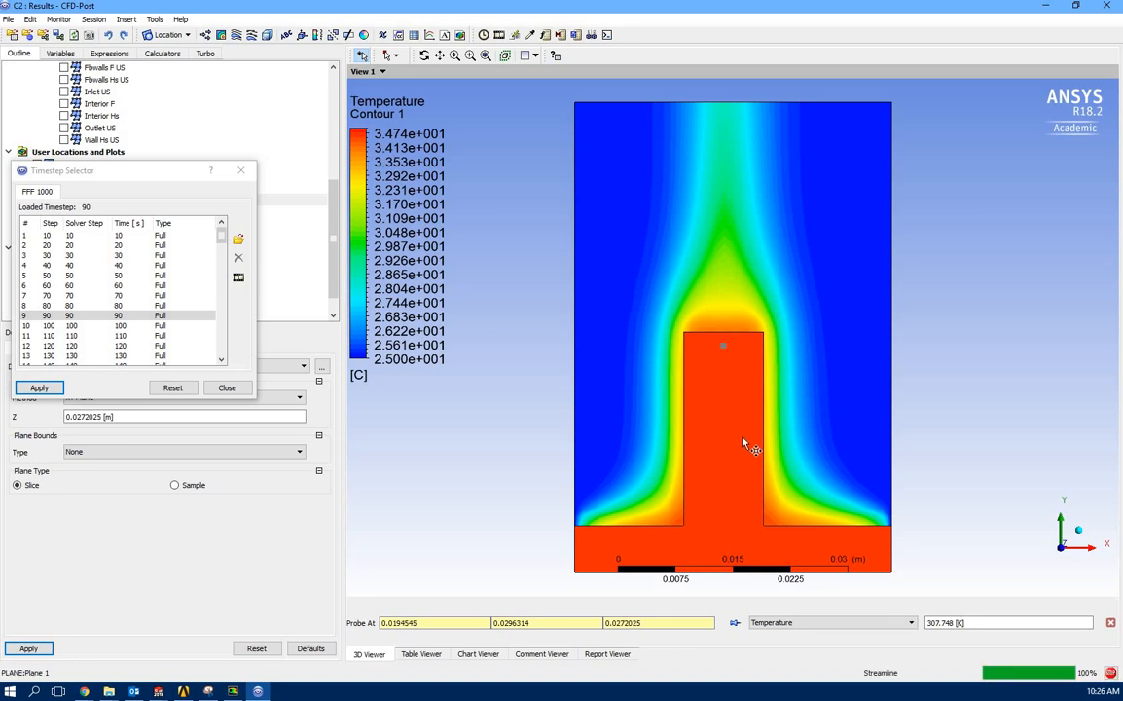
click(724, 334)
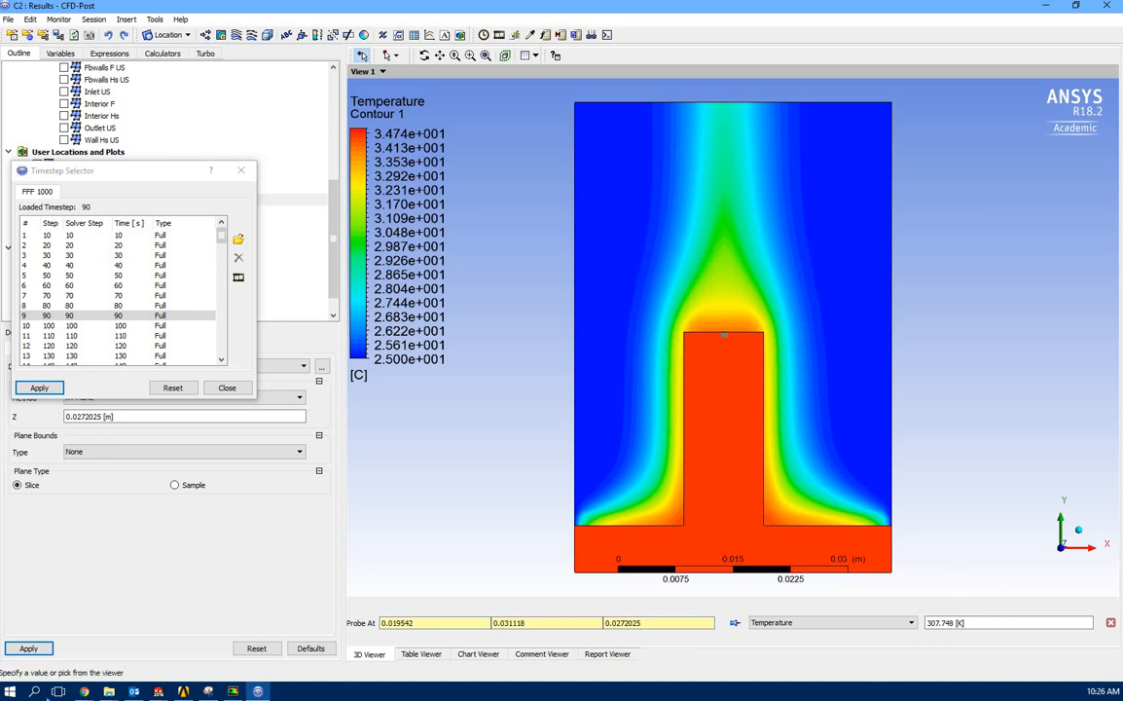
Step: Convert the probed temperature from kelvin to Celsius in Windows Calculator by computing 307 - 273, and close the calculator
click(35, 691)
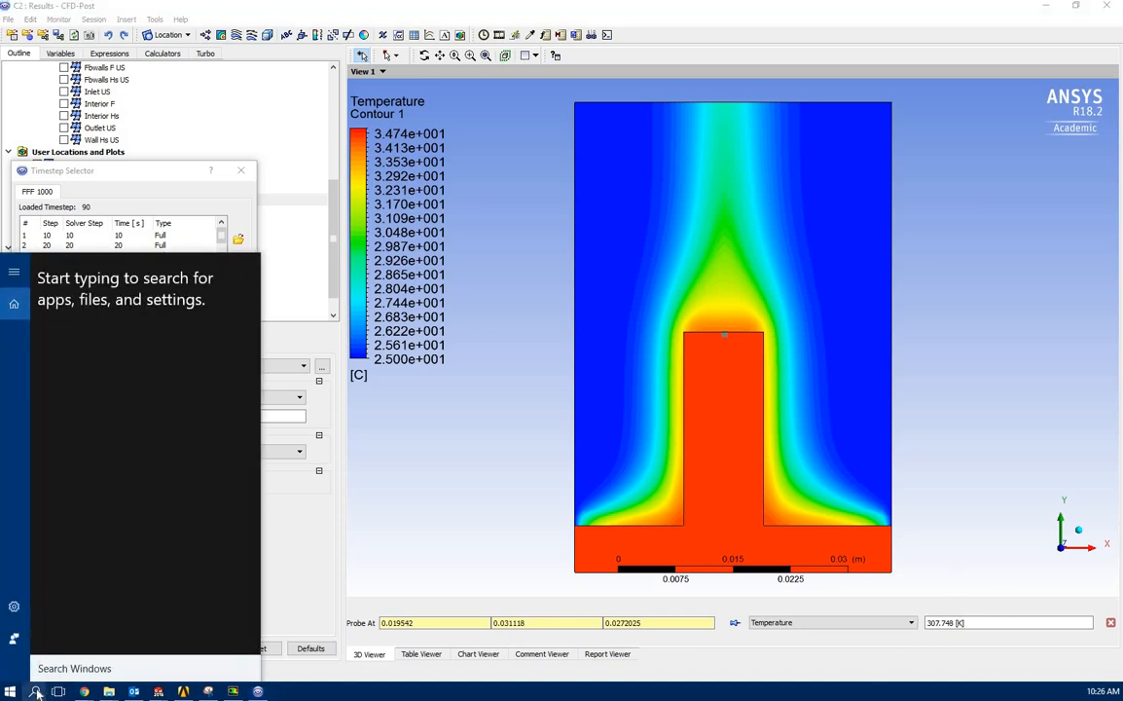
text(calc)
key(Return)
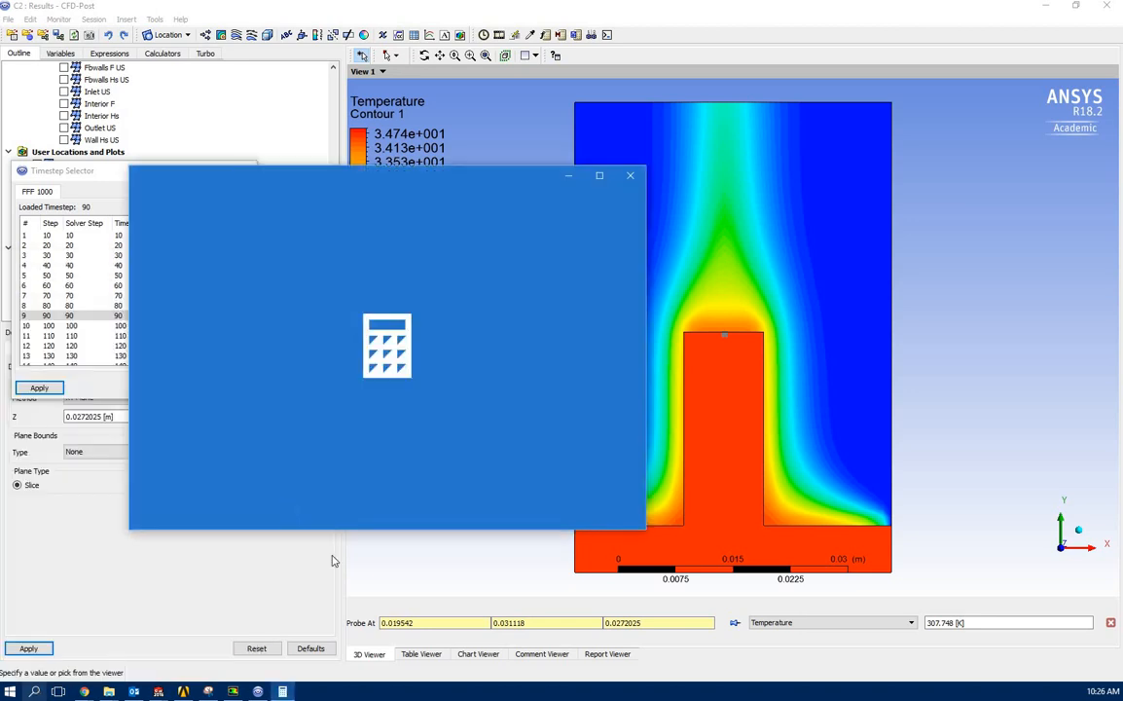
text(3)
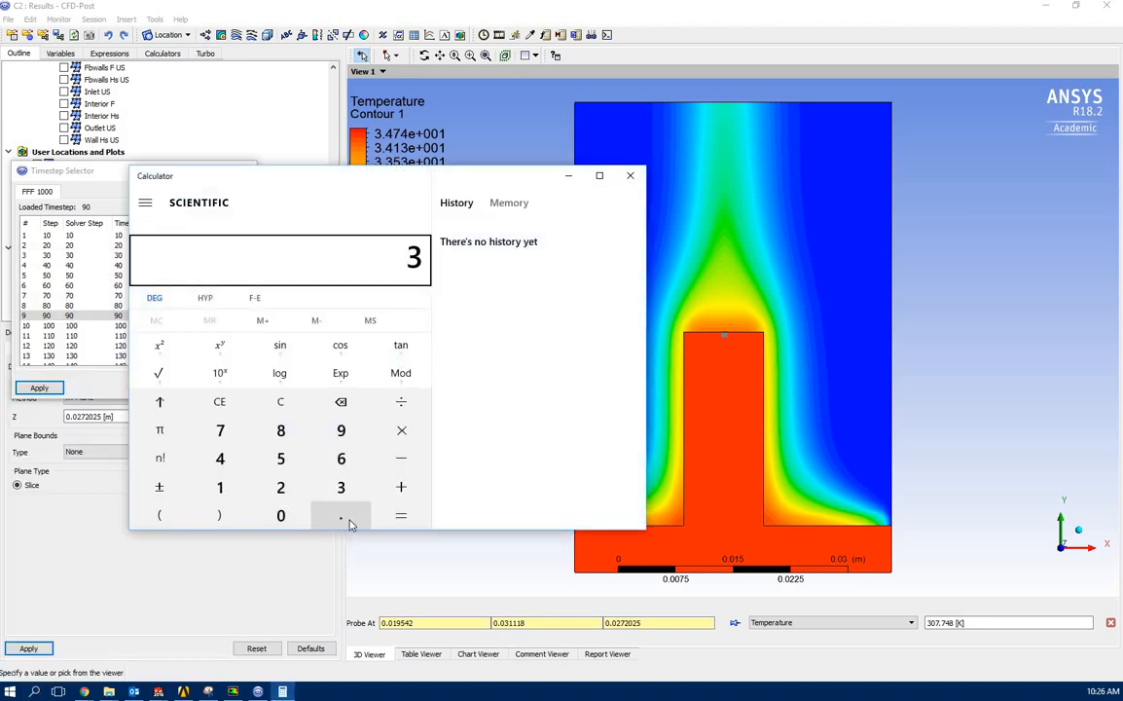
text(07 - )
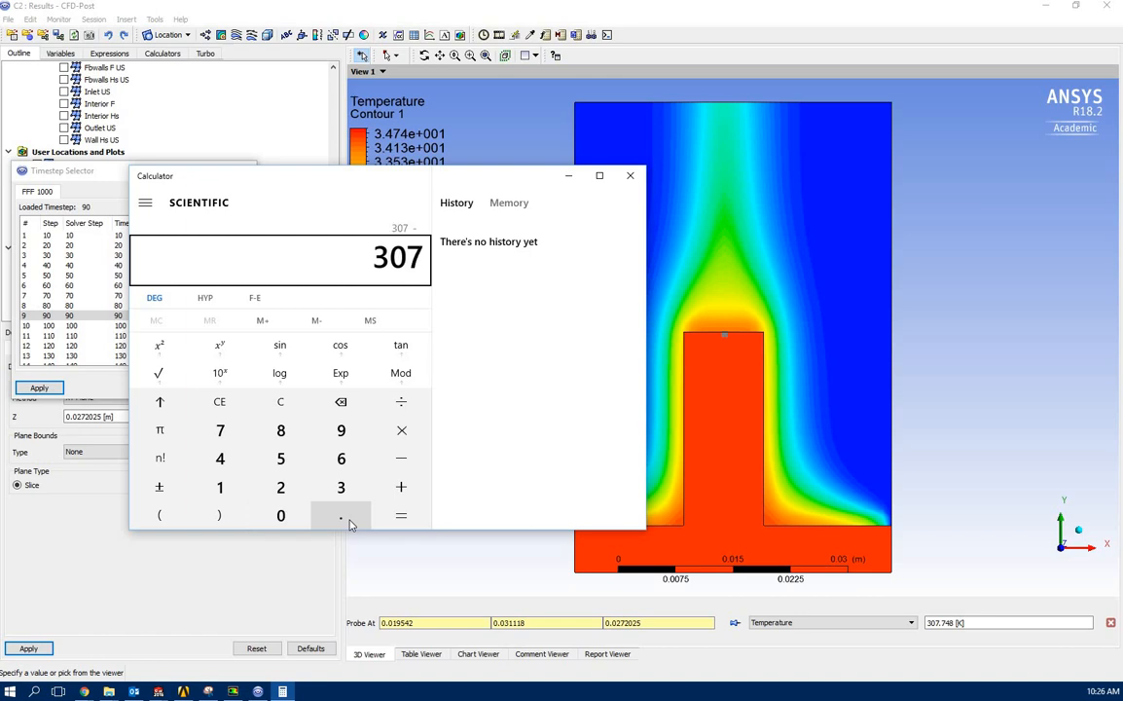
text(273)
key(Return)
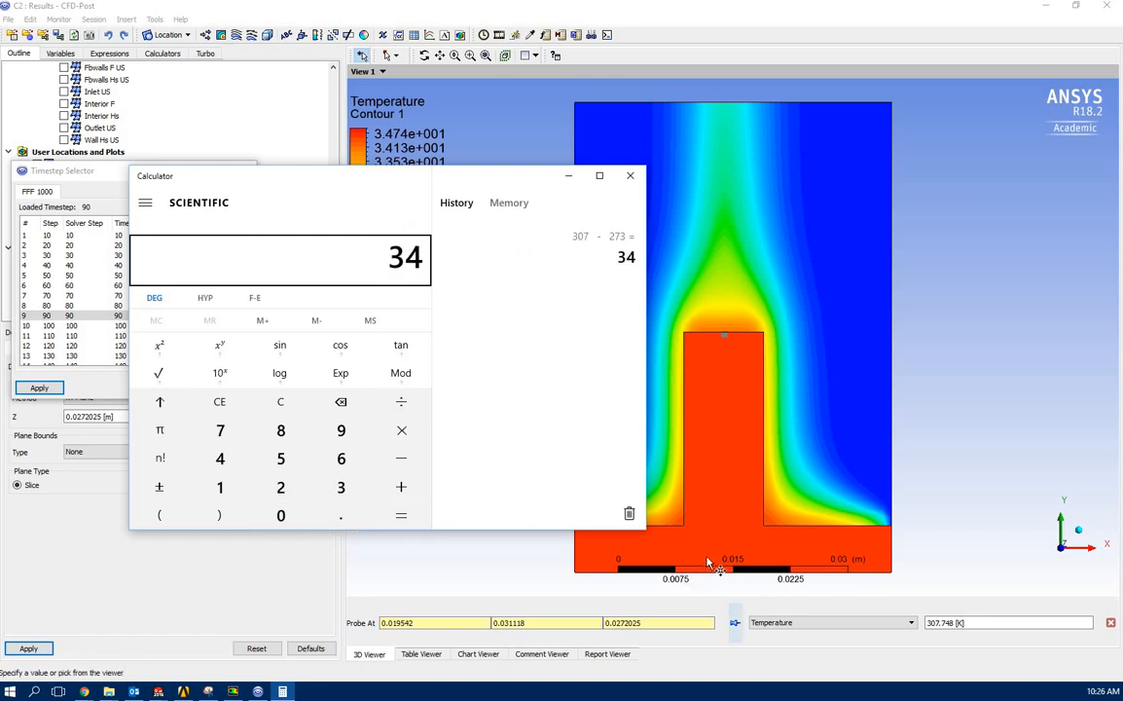
click(630, 177)
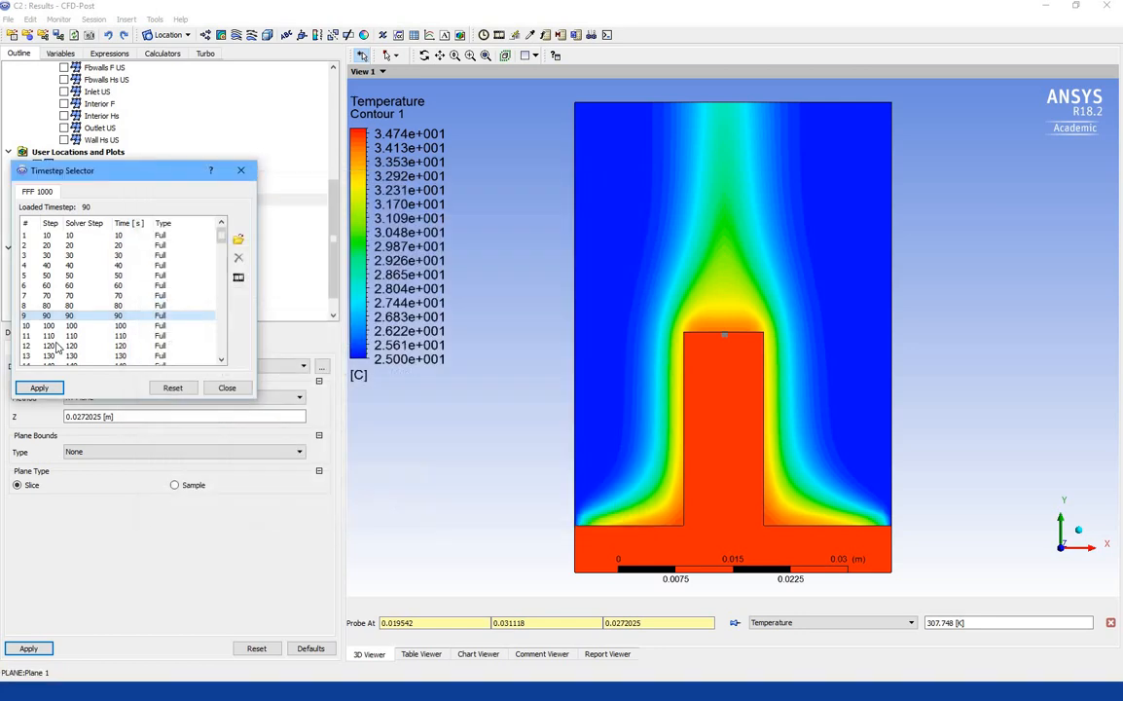
Step: Load the 800 s timestep from the Timestep Selector
drag(222, 233, 222, 326)
double_click(118, 306)
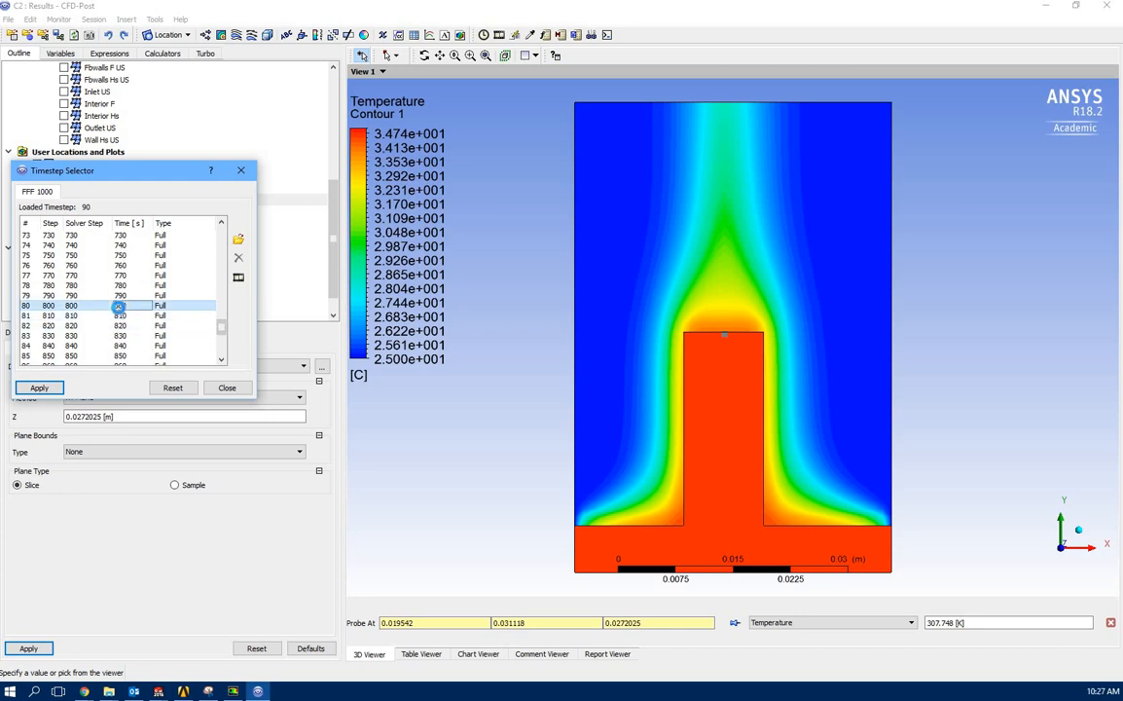